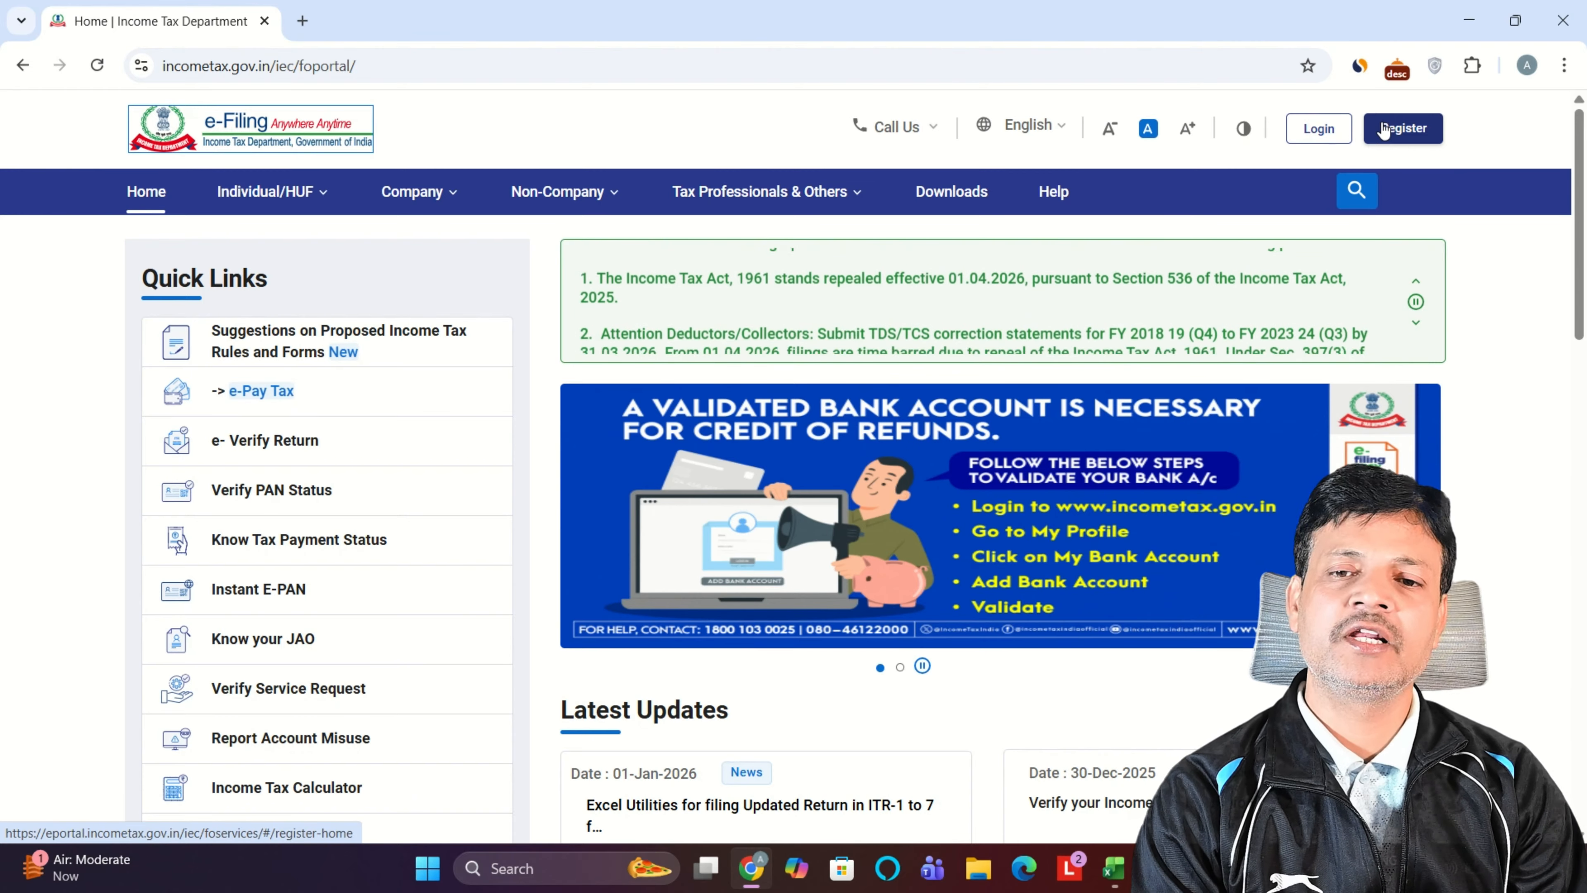
# Step: Open the taxpayer registration page, review which categories can register, and return to the e-Filing home page
pyautogui.click(1384, 129)
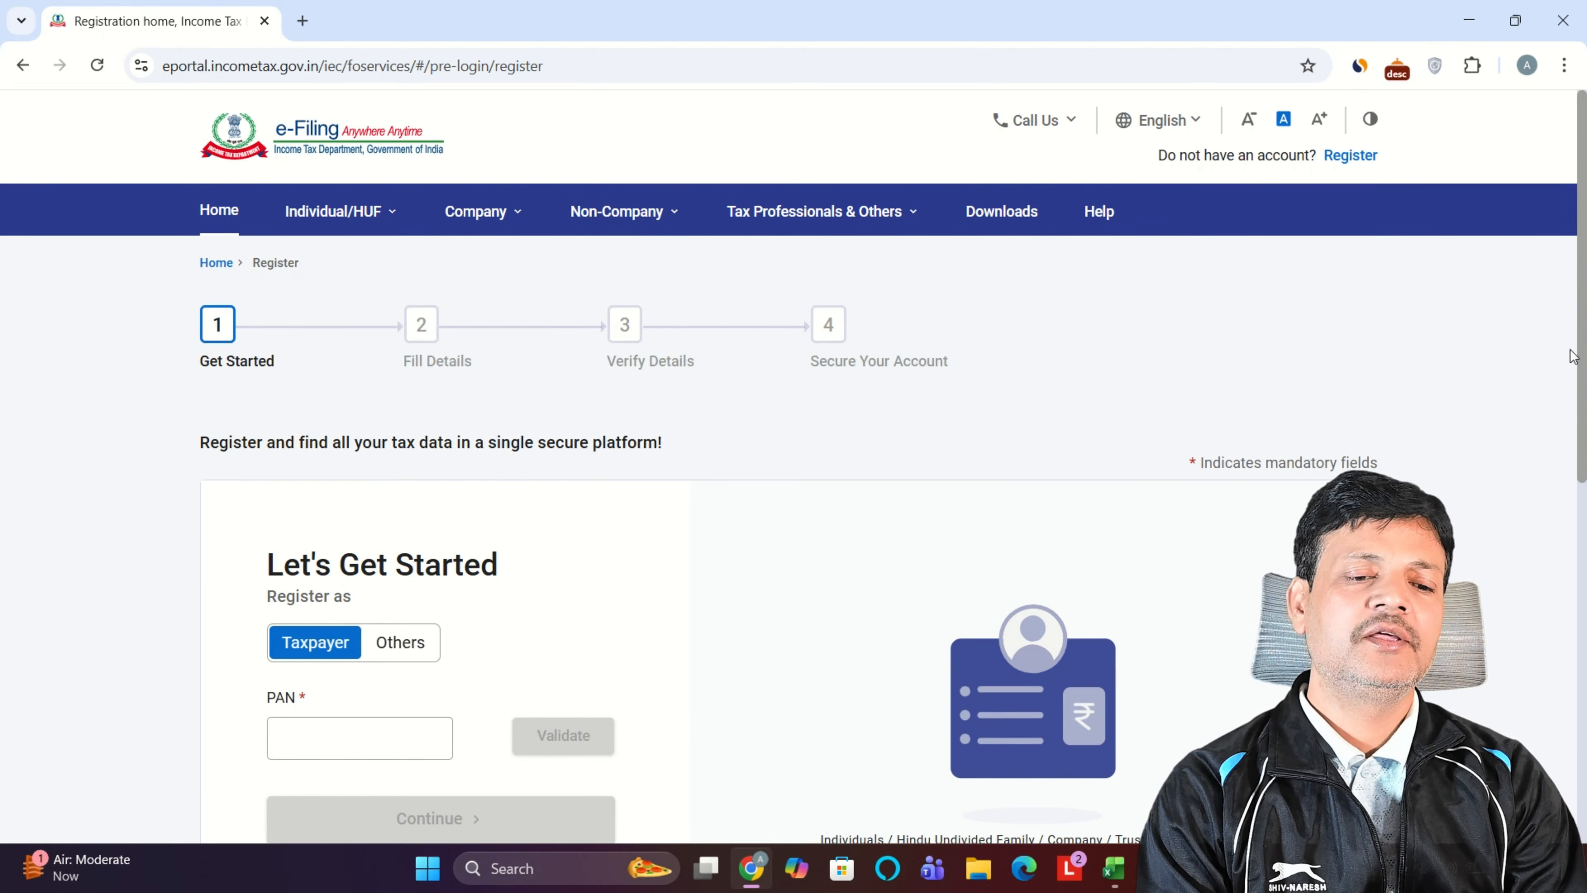
pyautogui.moveTo(1581, 355); pyautogui.dragTo(1584, 512)
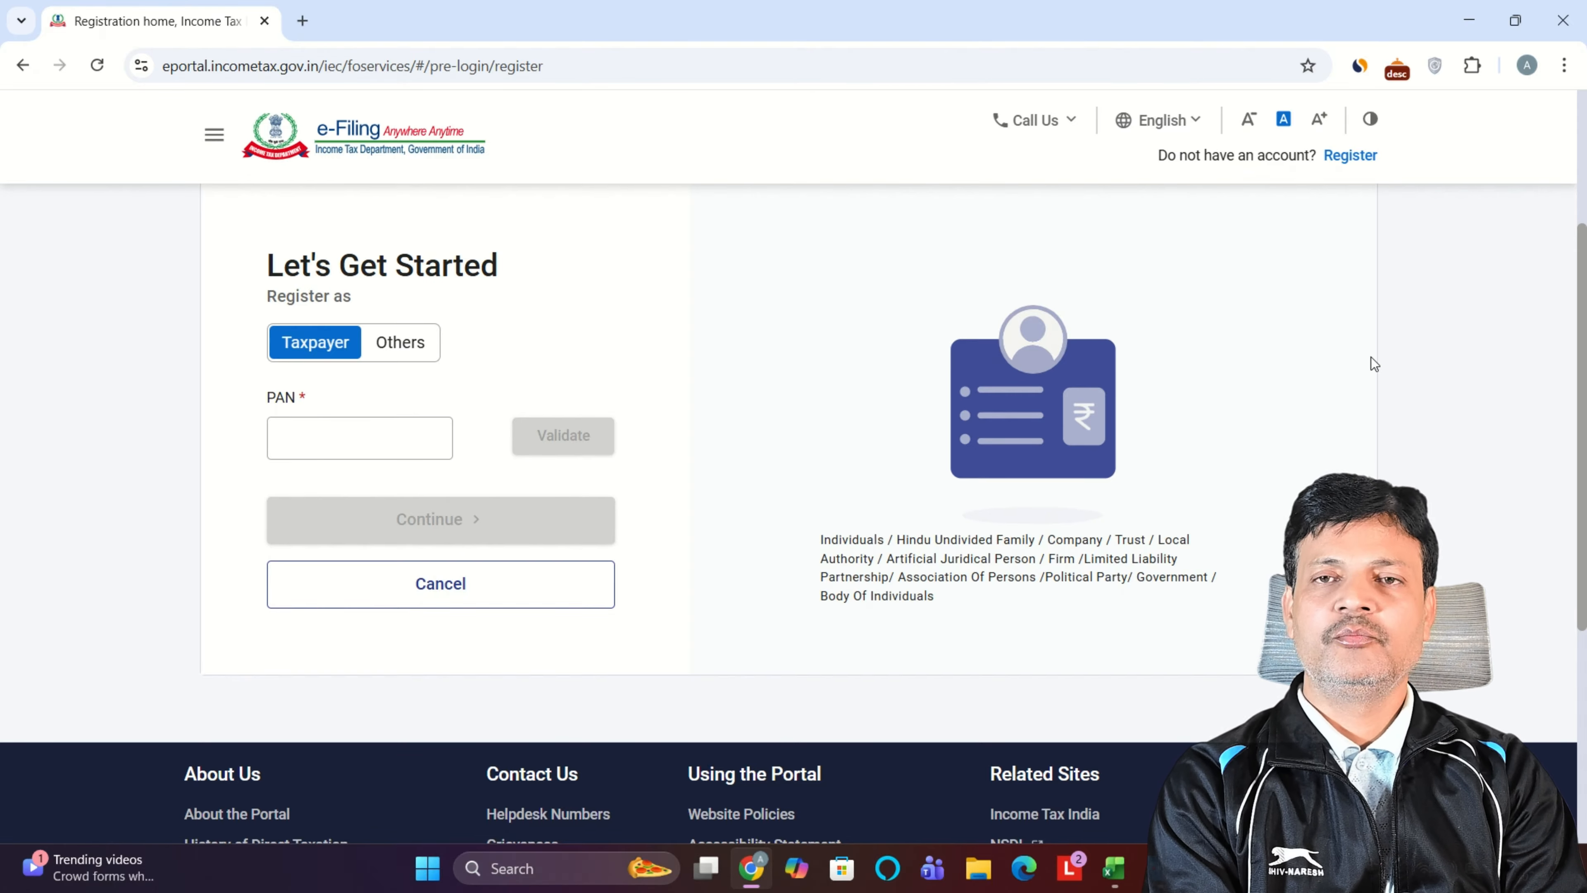
pyautogui.moveTo(1576, 368); pyautogui.dragTo(1581, 201)
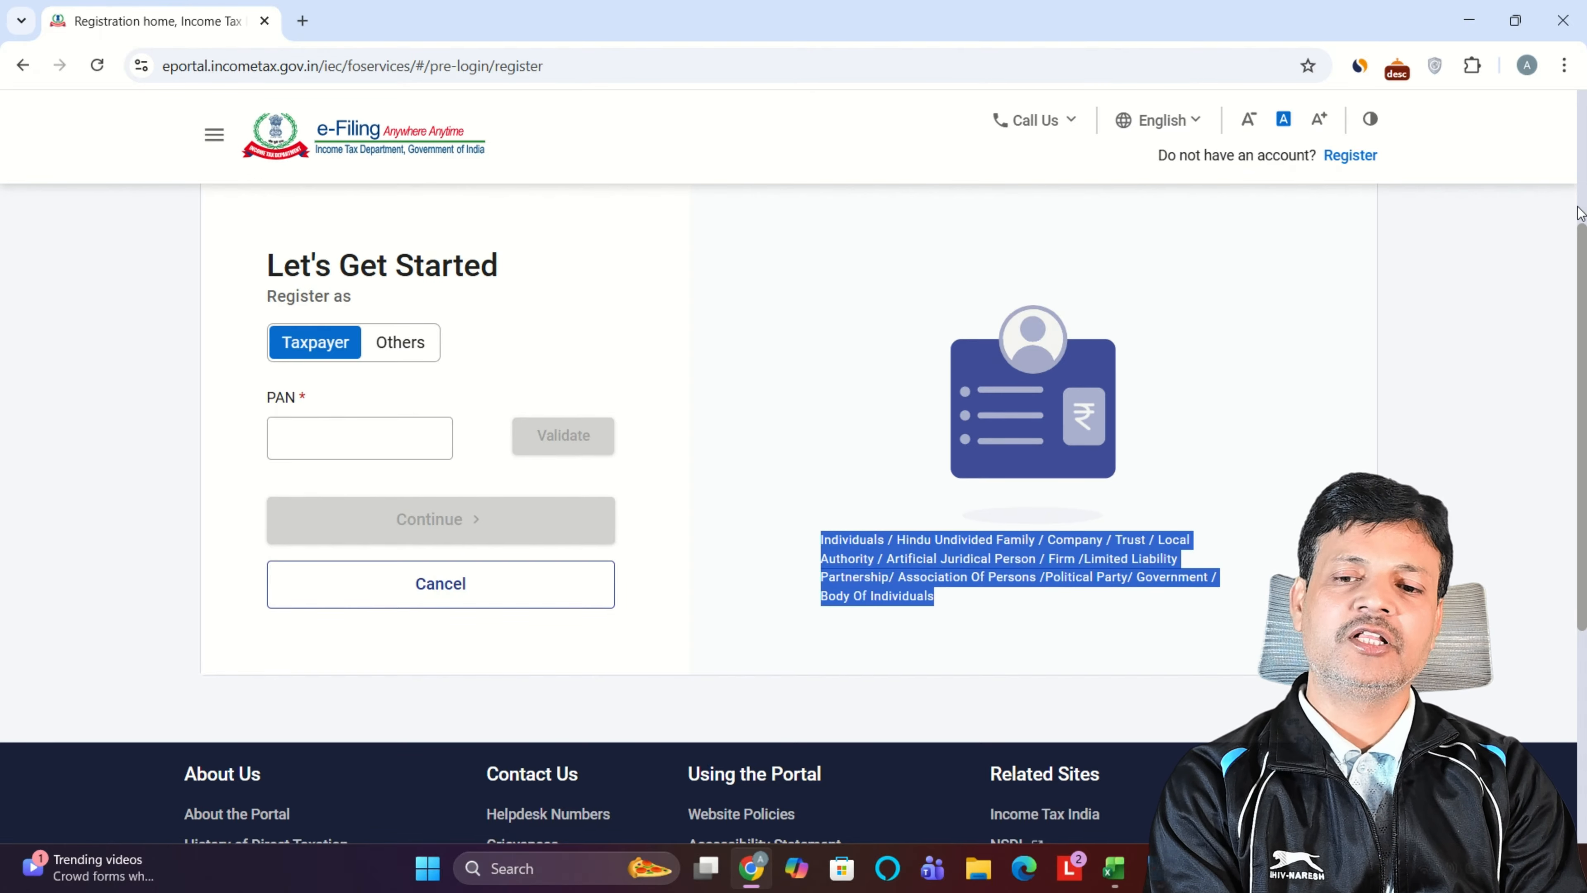
pyautogui.scroll(5, 1581, 200)
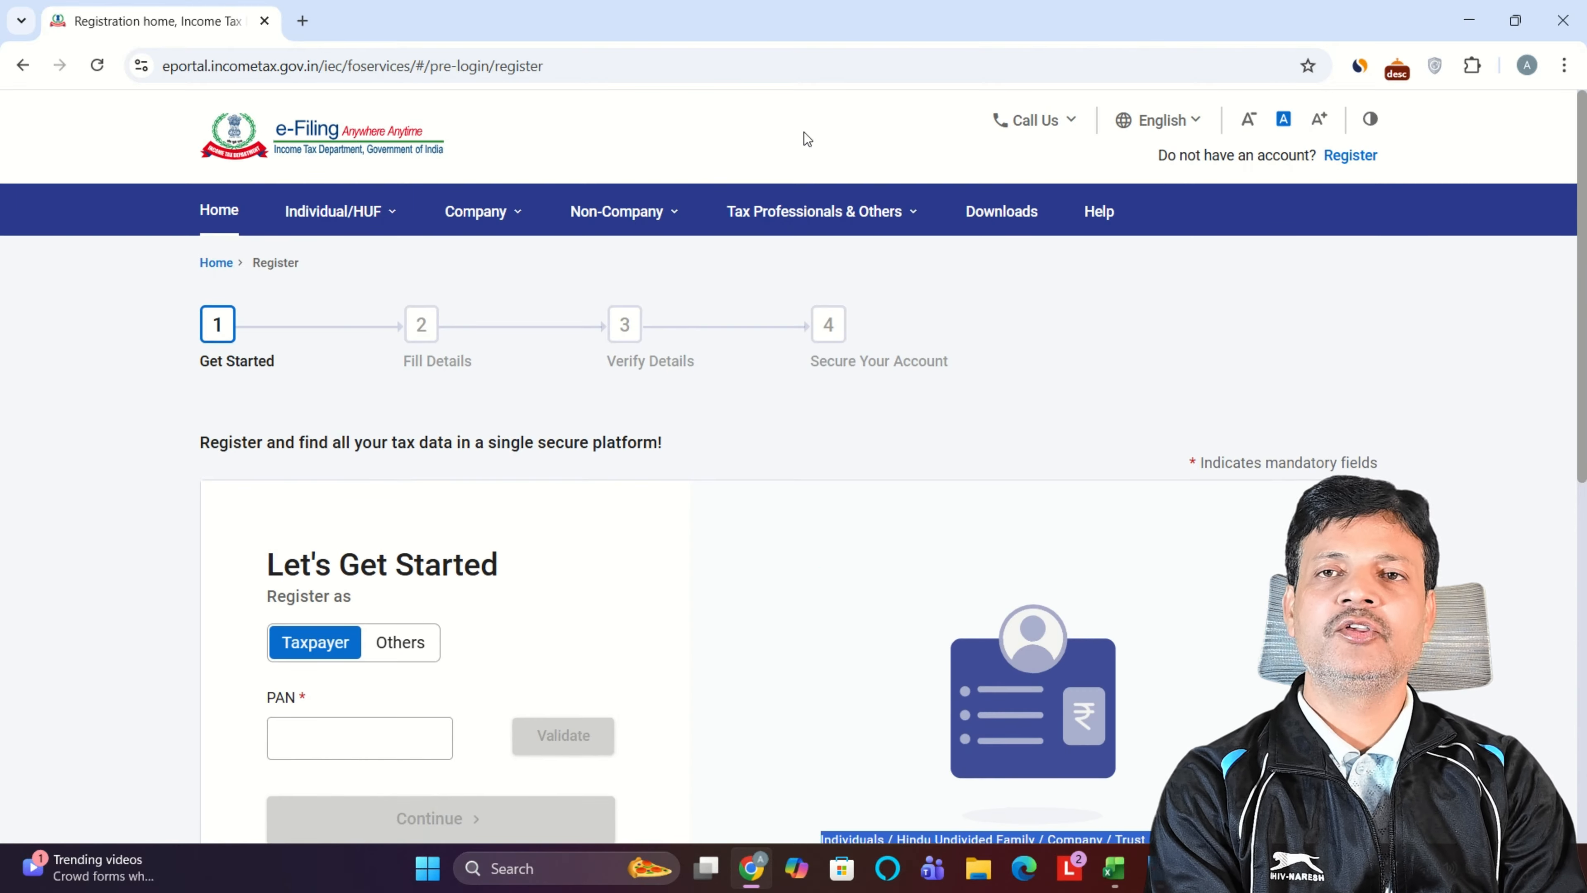
pyautogui.click(22, 65)
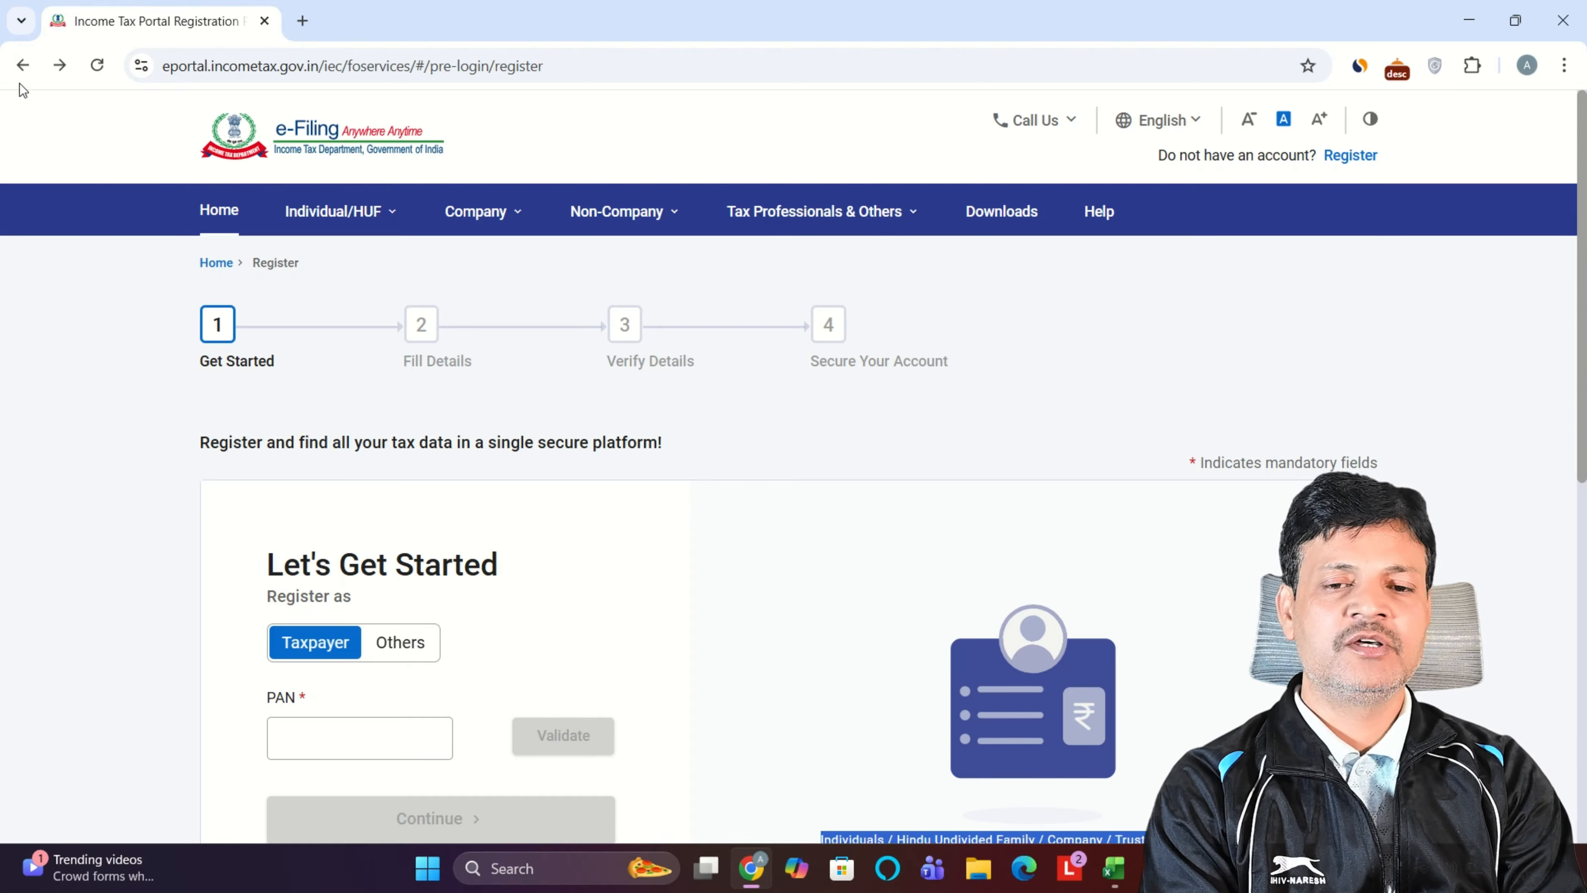
pyautogui.click(22, 66)
pyautogui.click(23, 66)
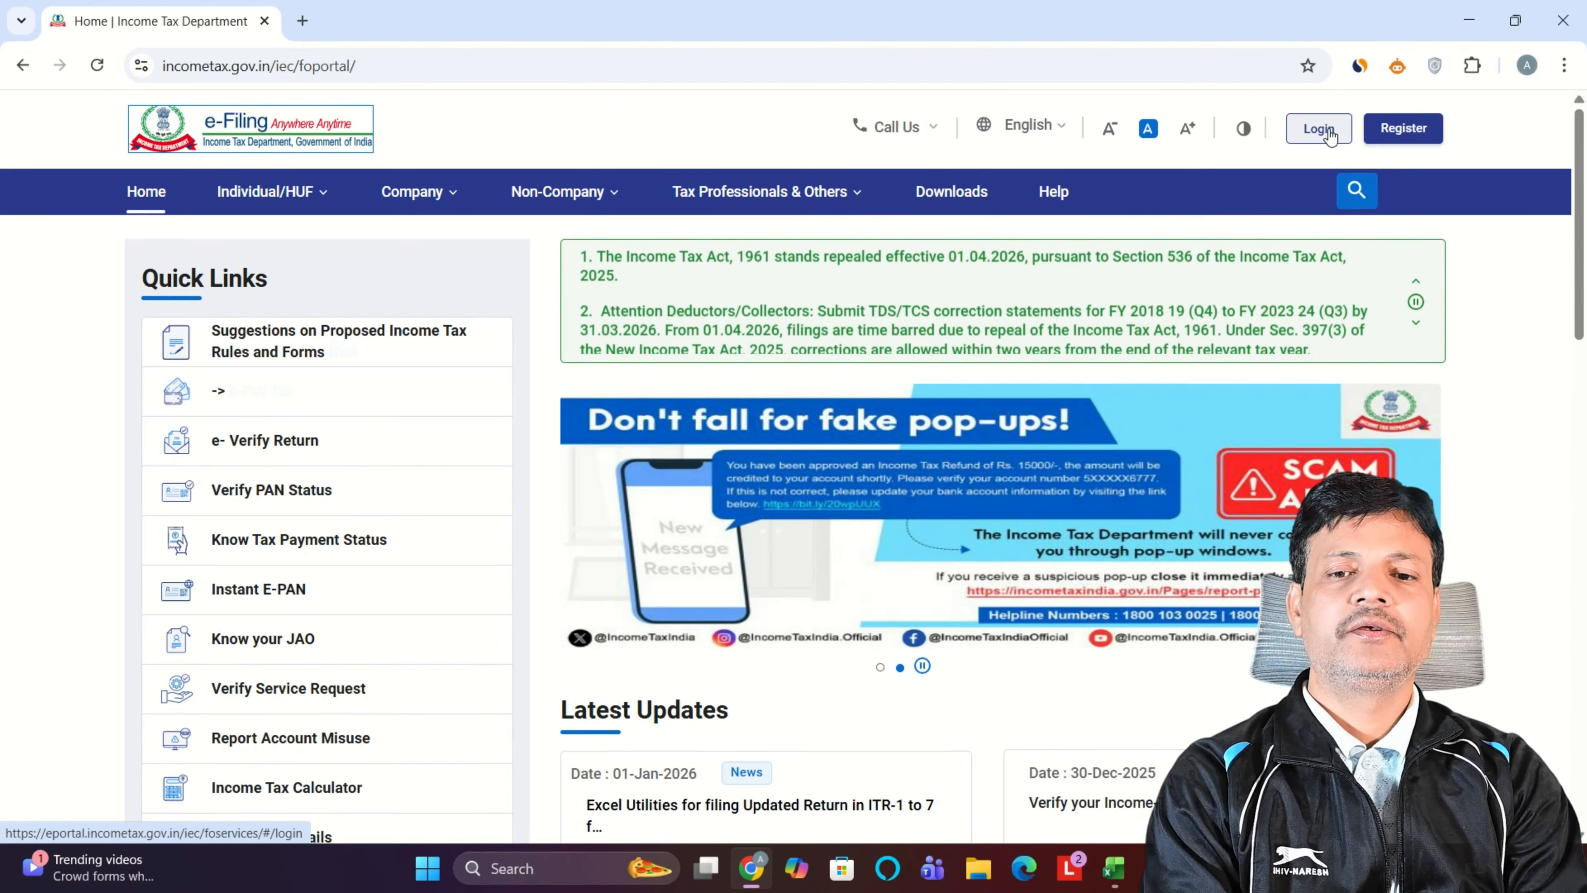
# Step: Open the e-Filing login page and submit the taxpayer's user ID
pyautogui.click(1318, 129)
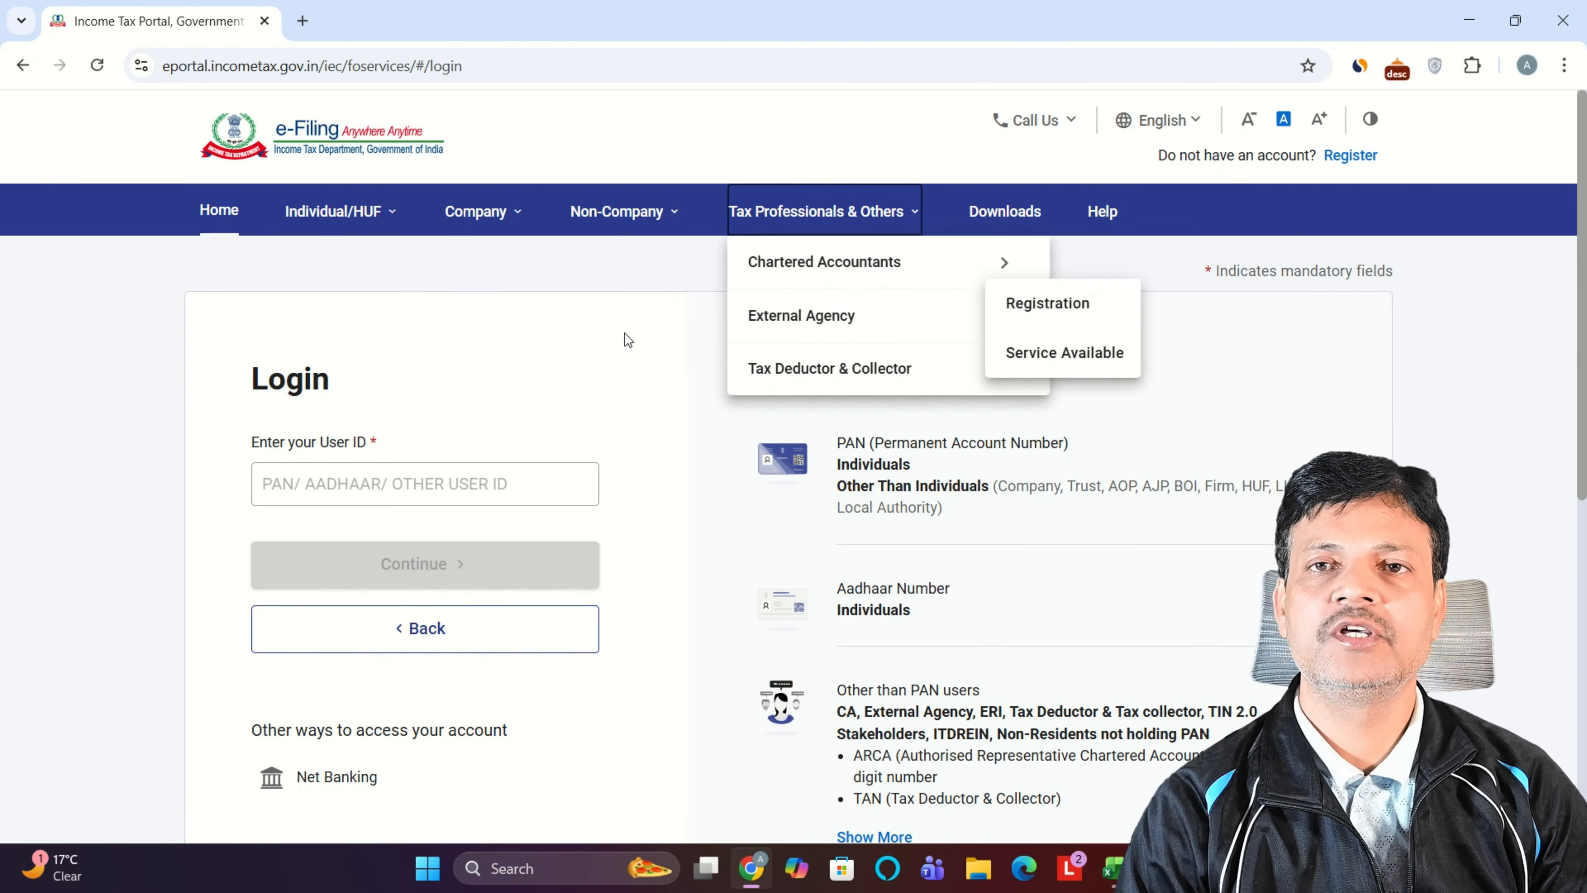
pyautogui.click(368, 485)
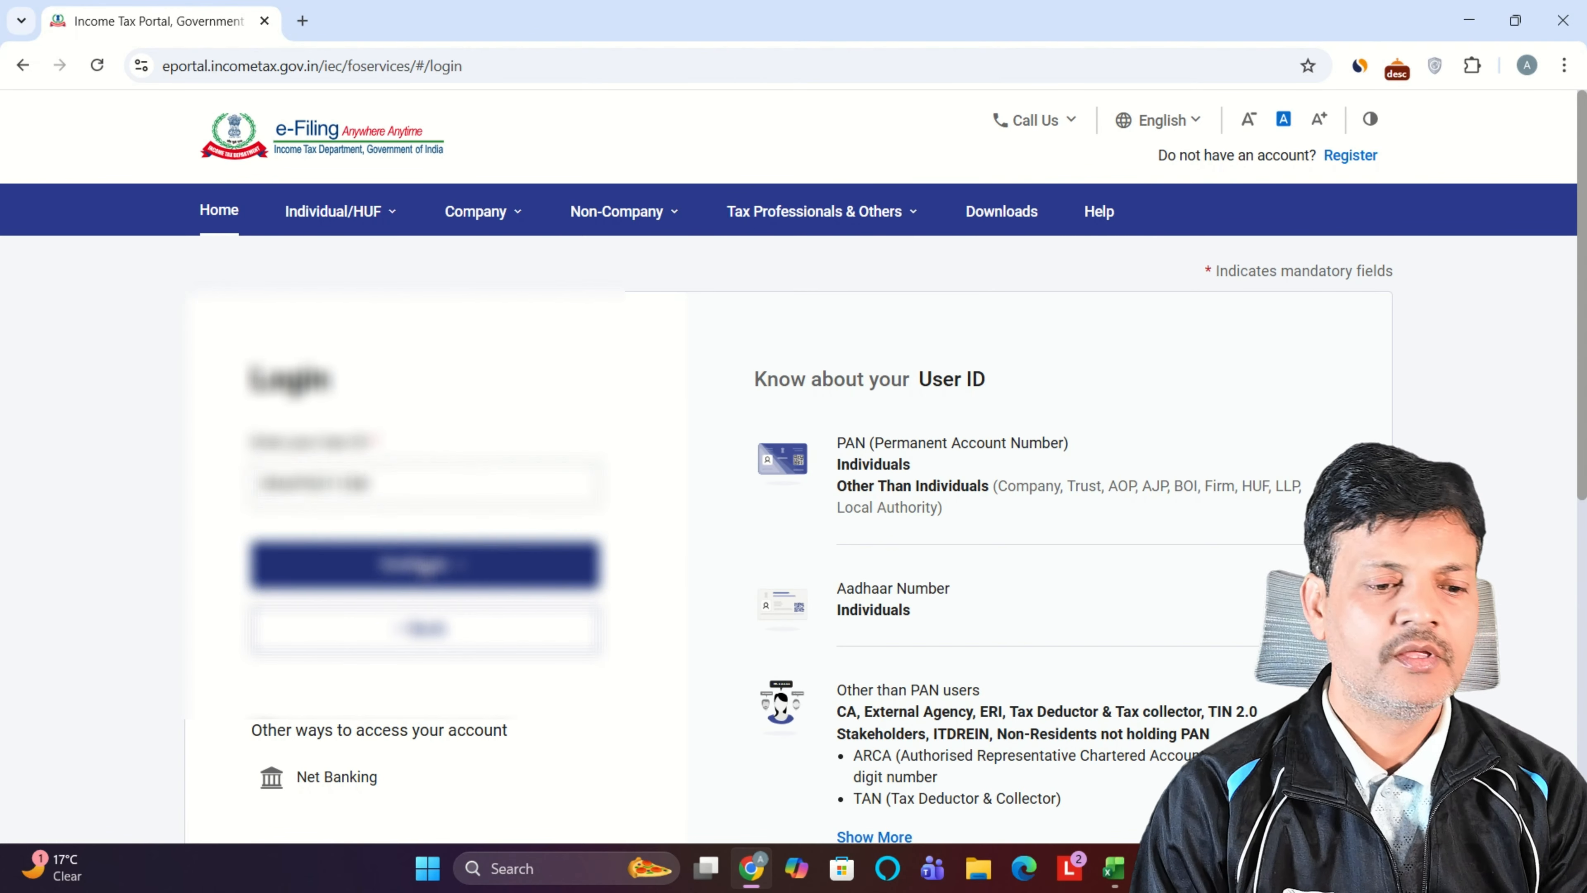
pyautogui.press('Return')
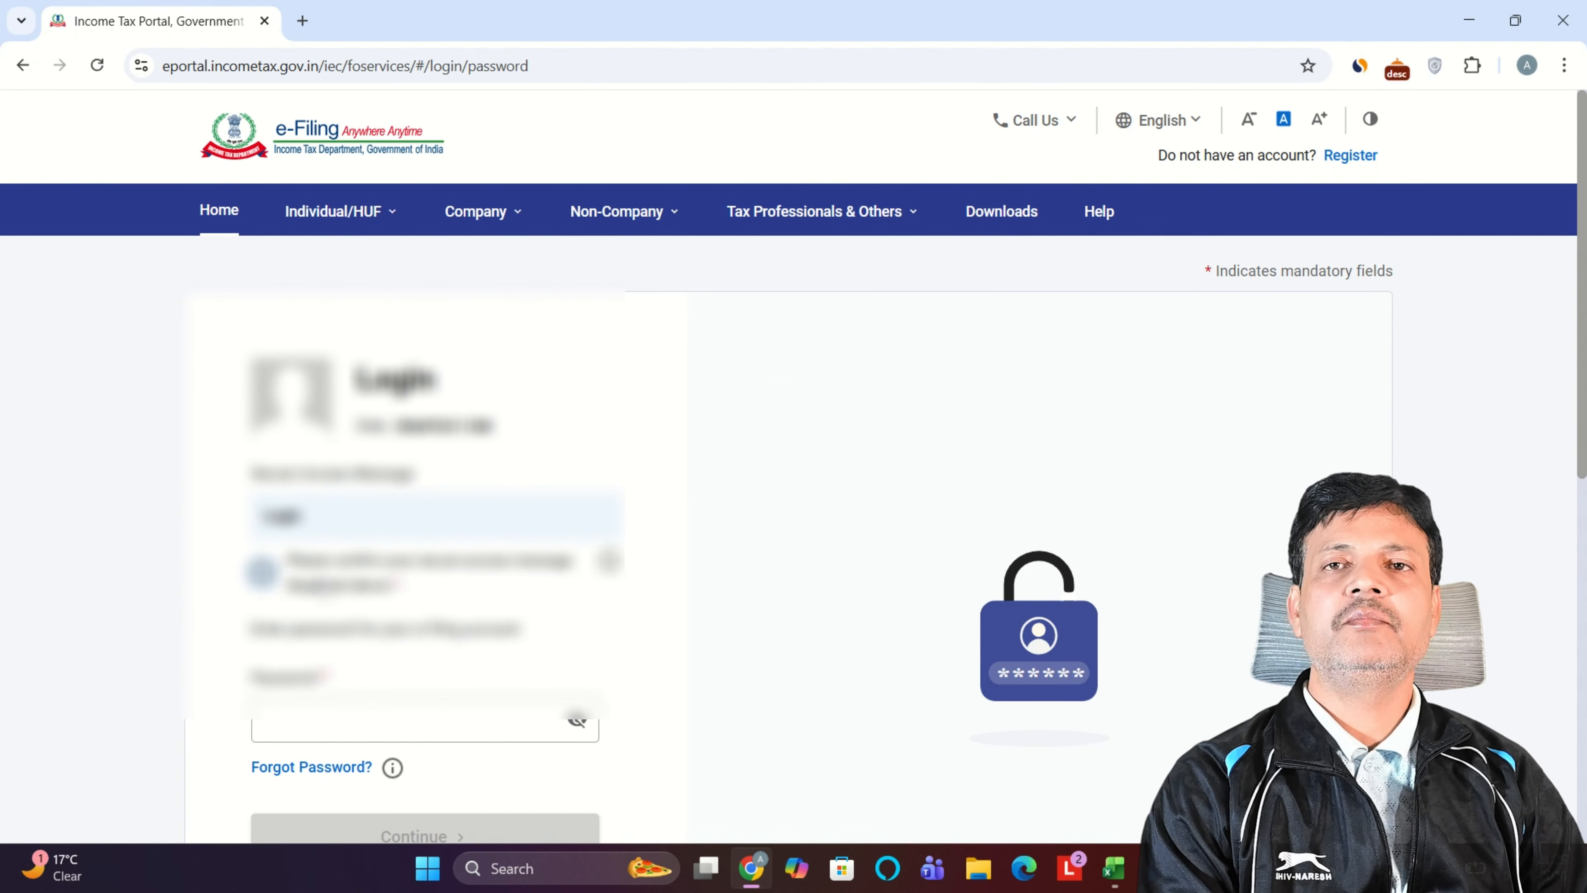
# Step: Confirm the secure access message, enter the account password, and continue to log in
pyautogui.click(263, 571)
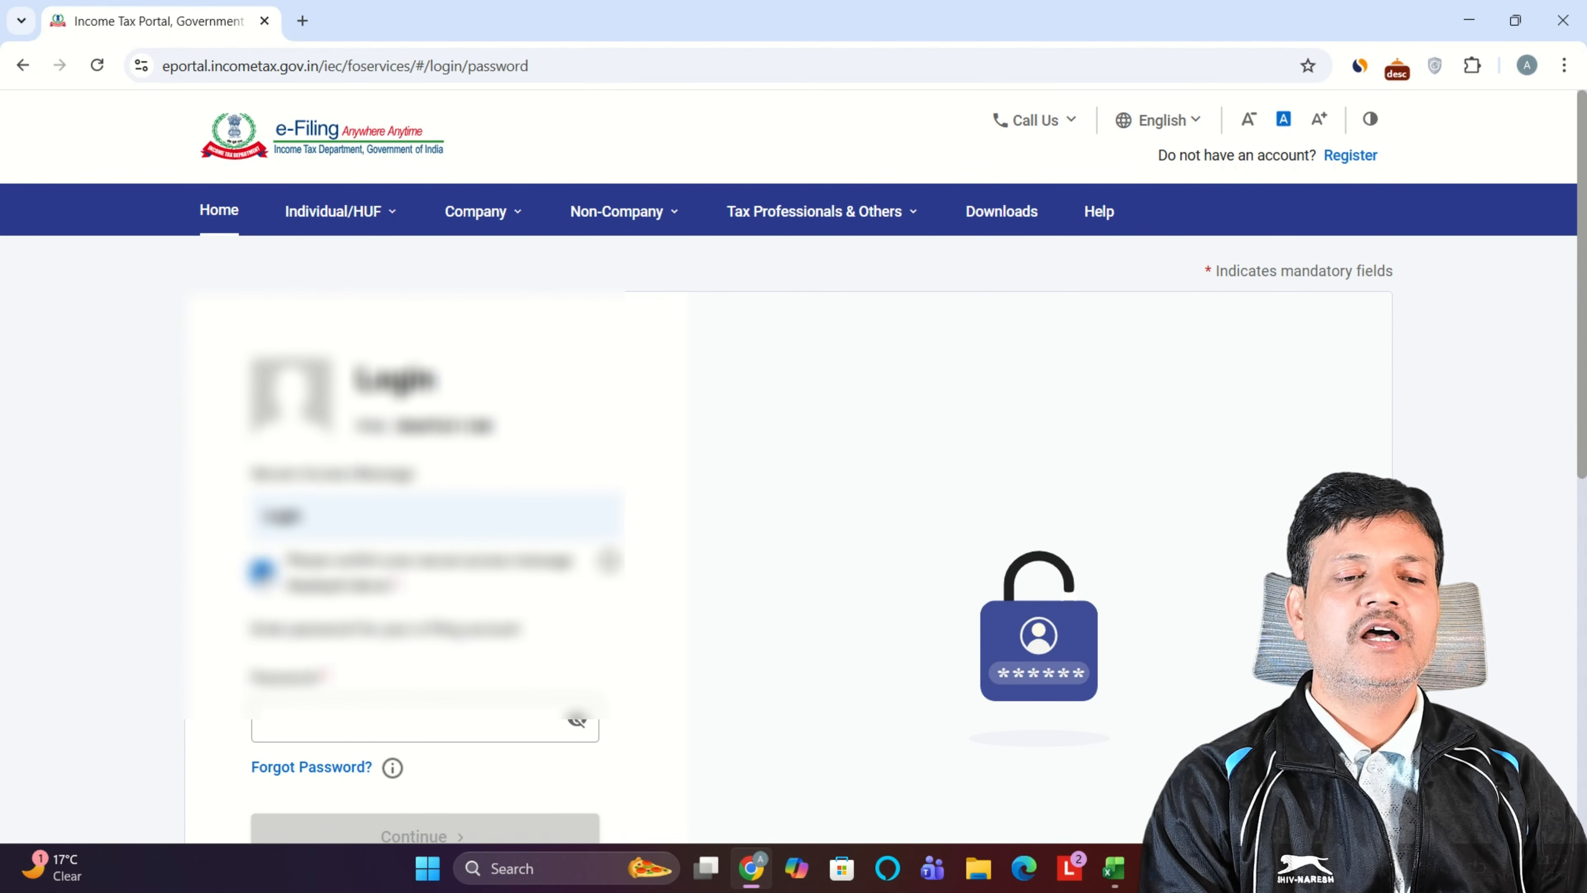
pyautogui.click(368, 710)
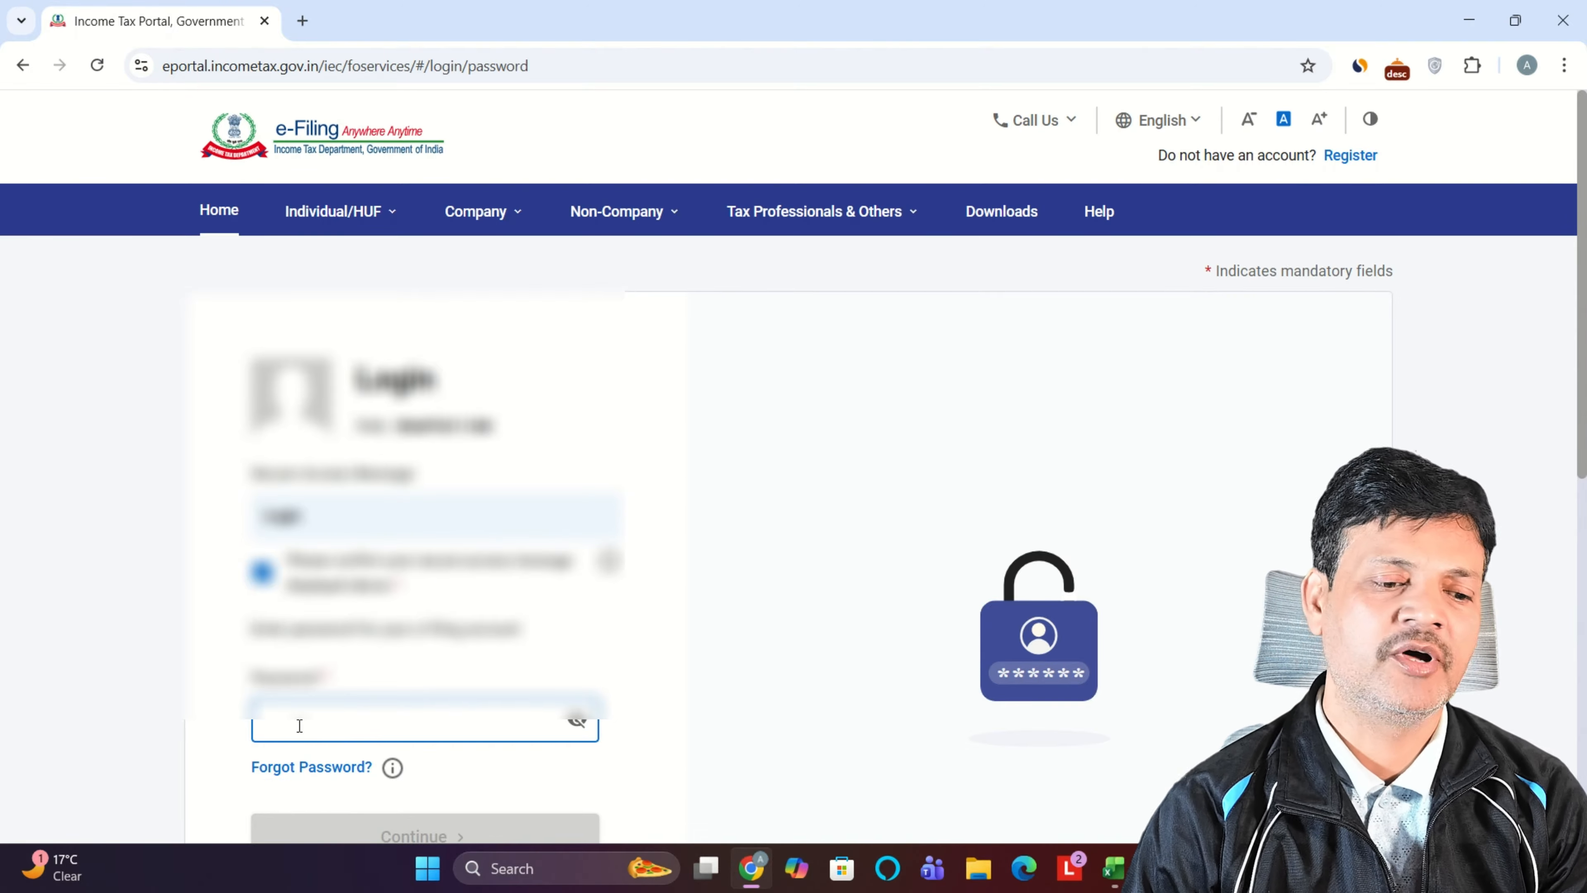
pyautogui.write('***********')
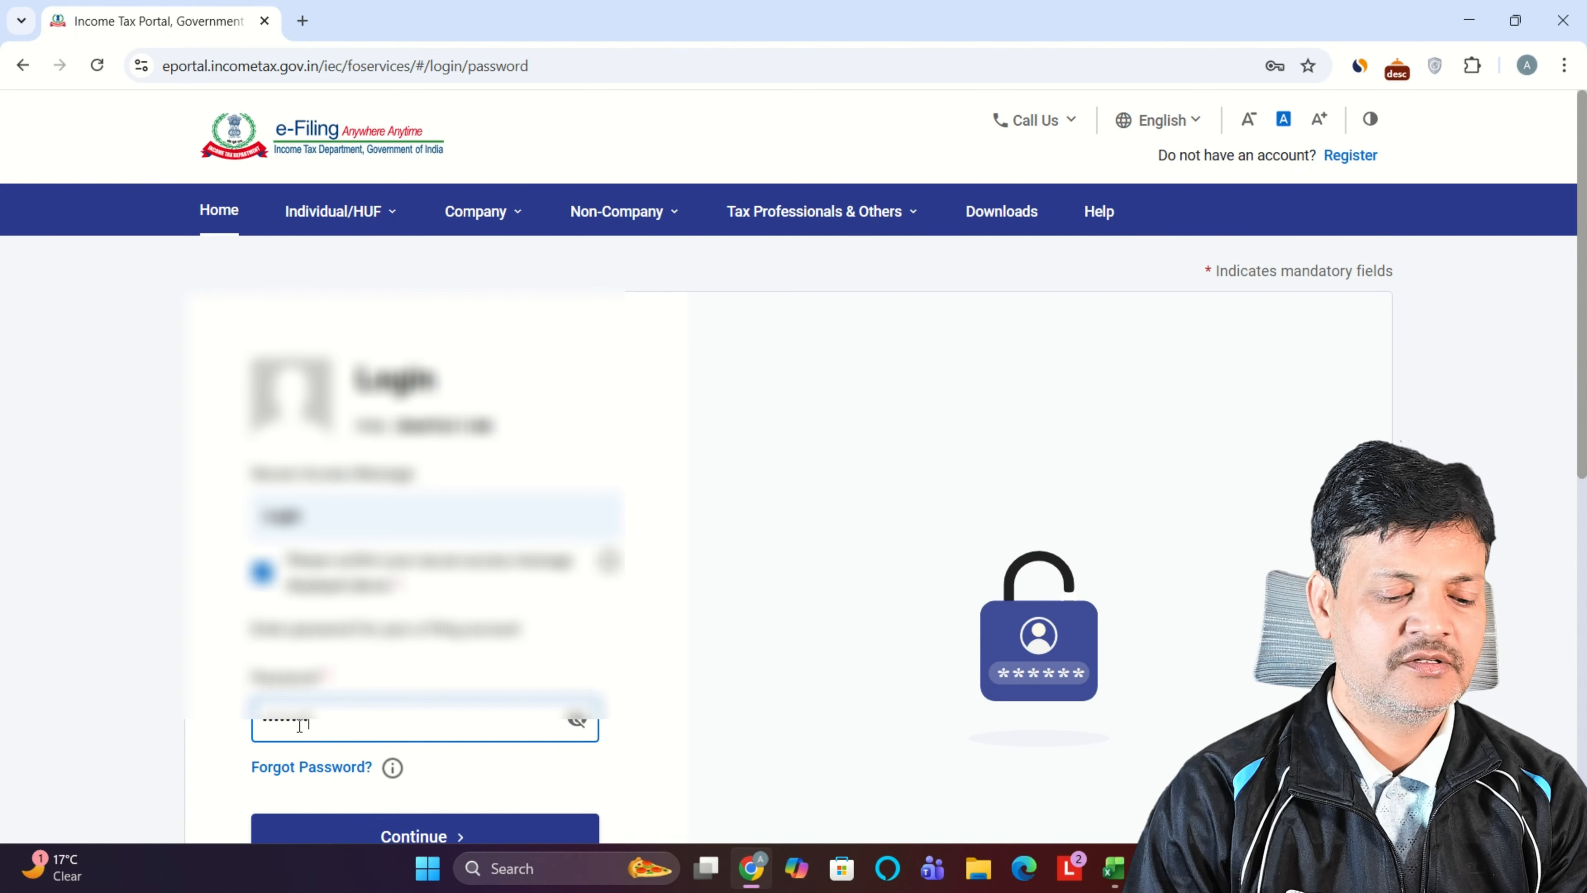
pyautogui.click(412, 837)
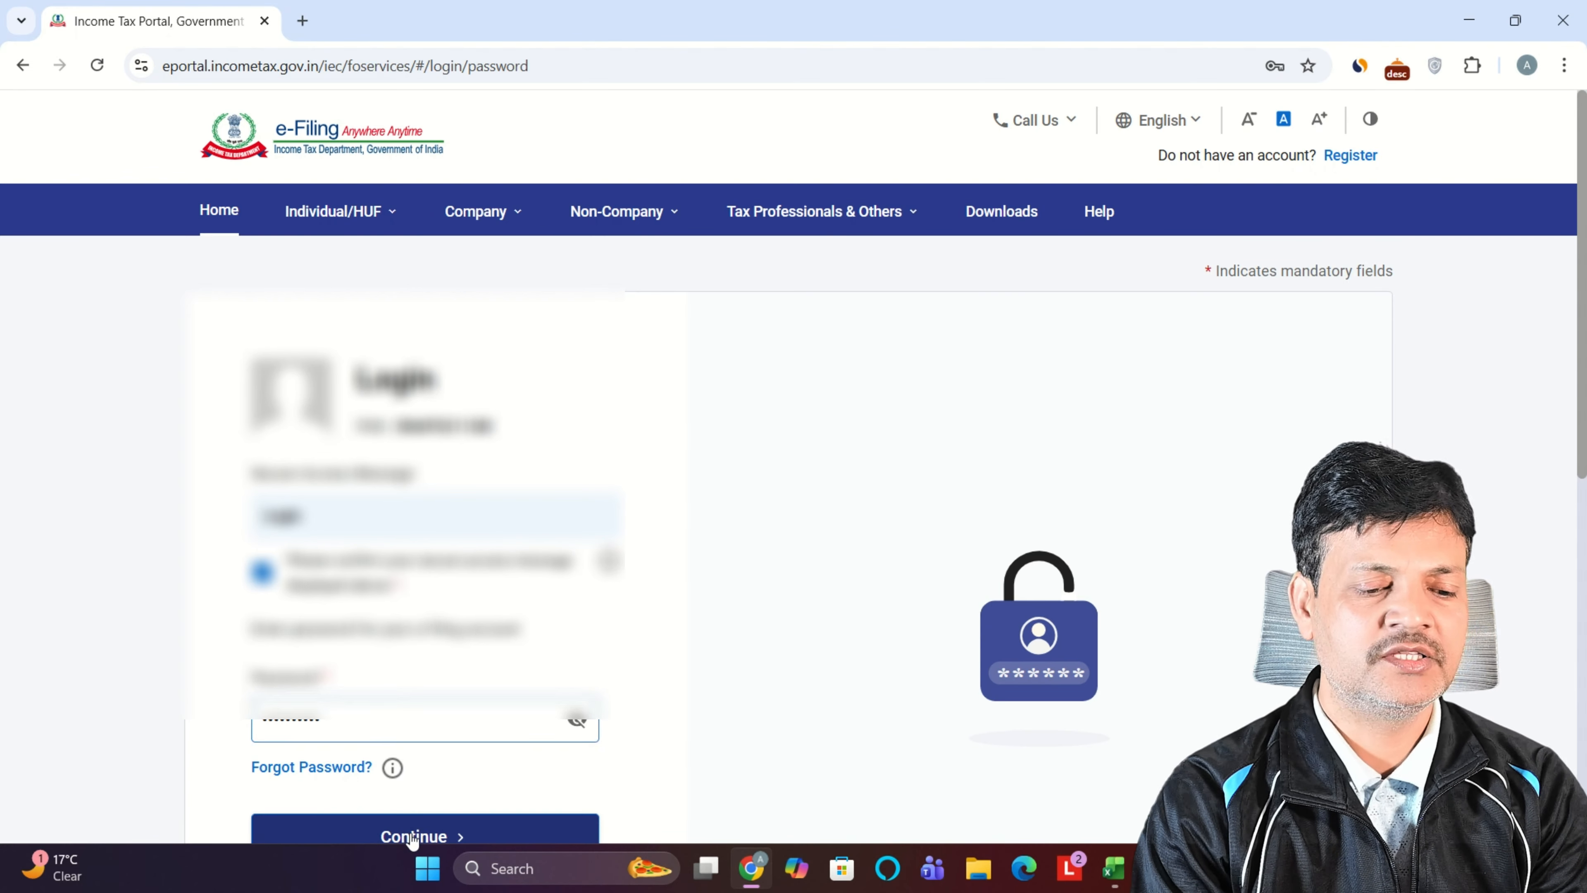
pyautogui.scroll(-5, 410, 834)
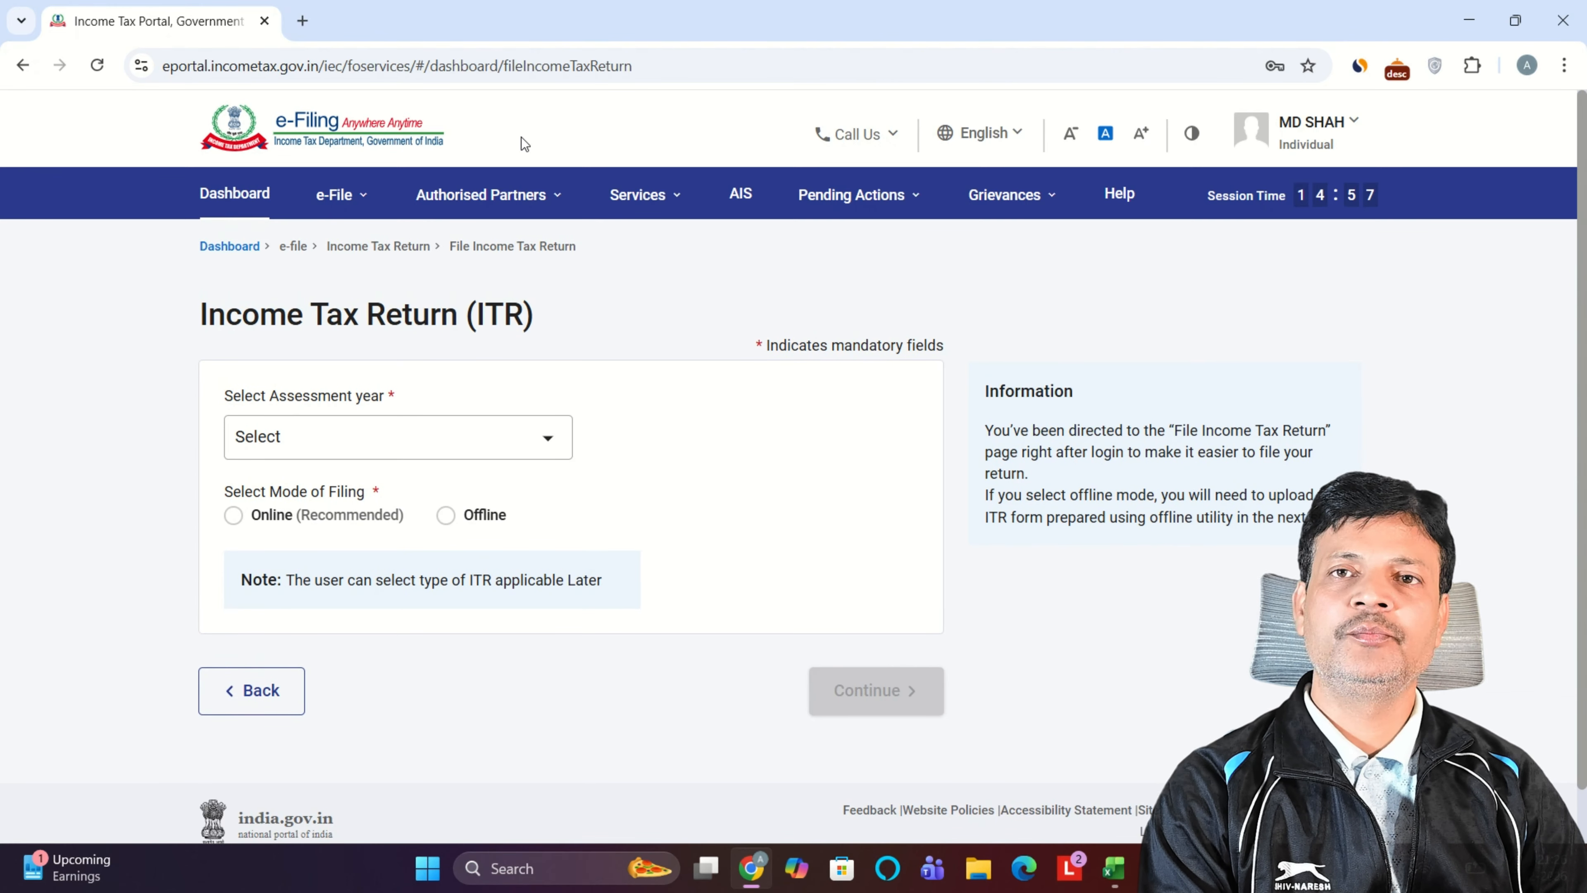
# Step: Go to AIS on the Compliance Portal and open the taxpayer's Annual Information Statement
pyautogui.click(346, 187)
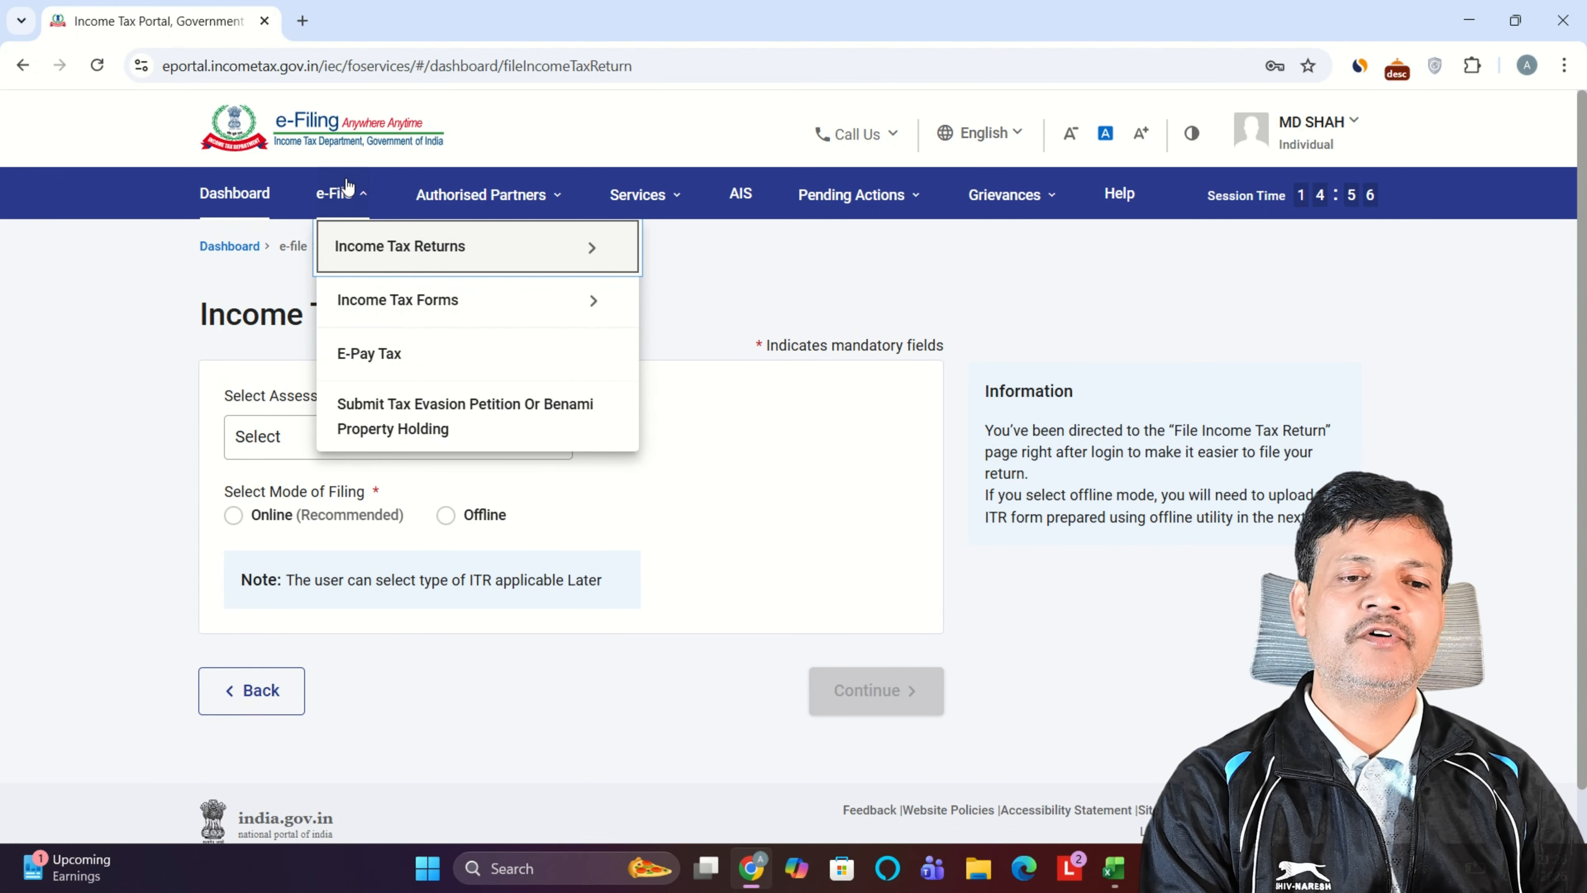
pyautogui.click(741, 197)
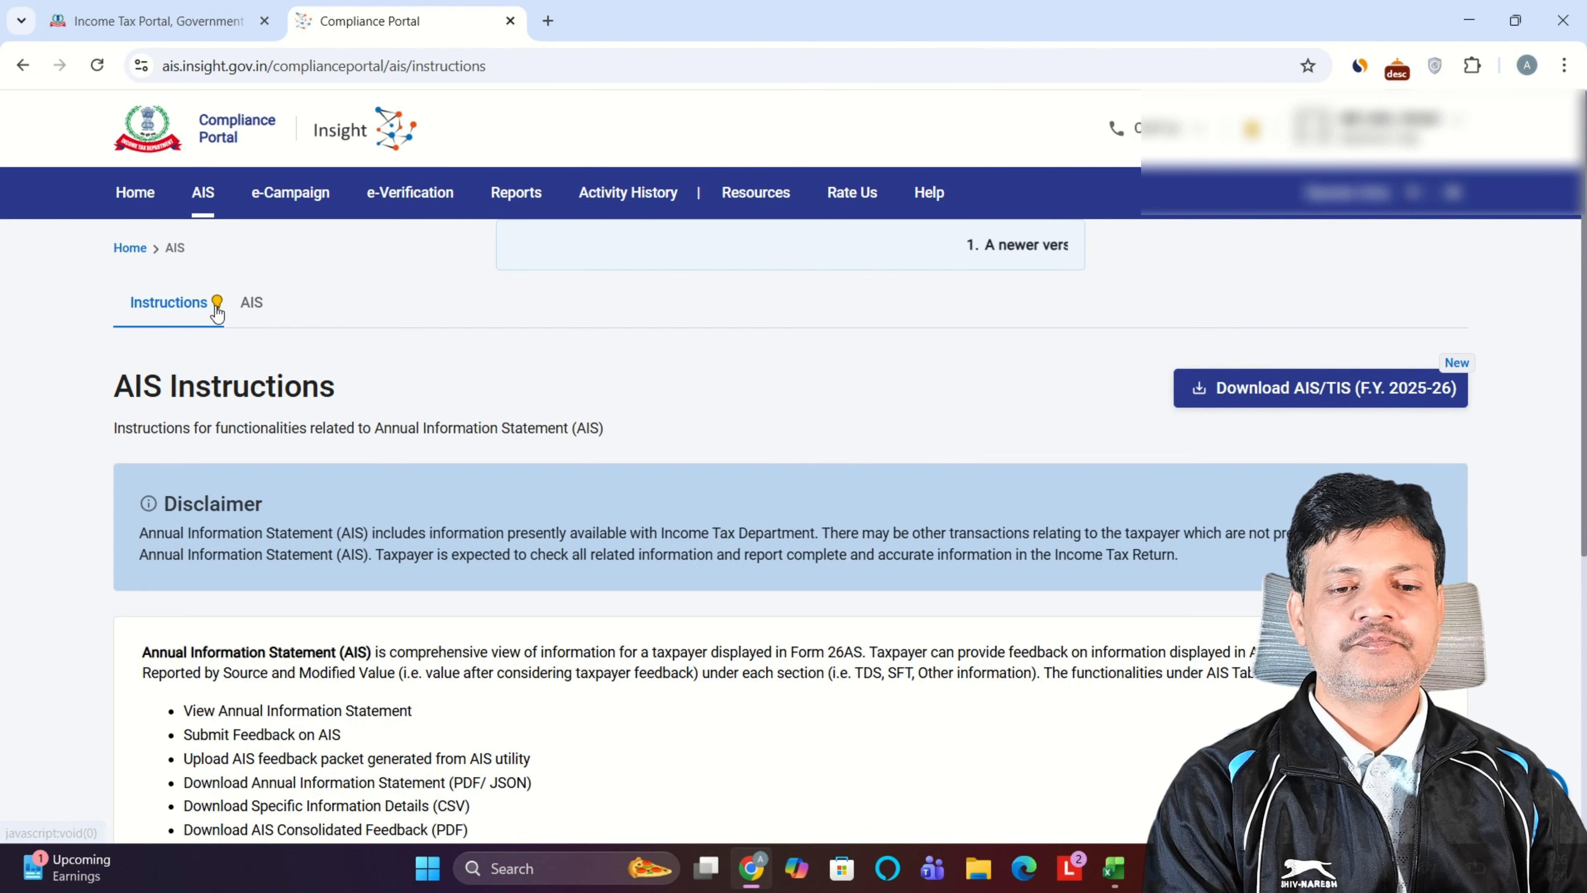
pyautogui.click(248, 306)
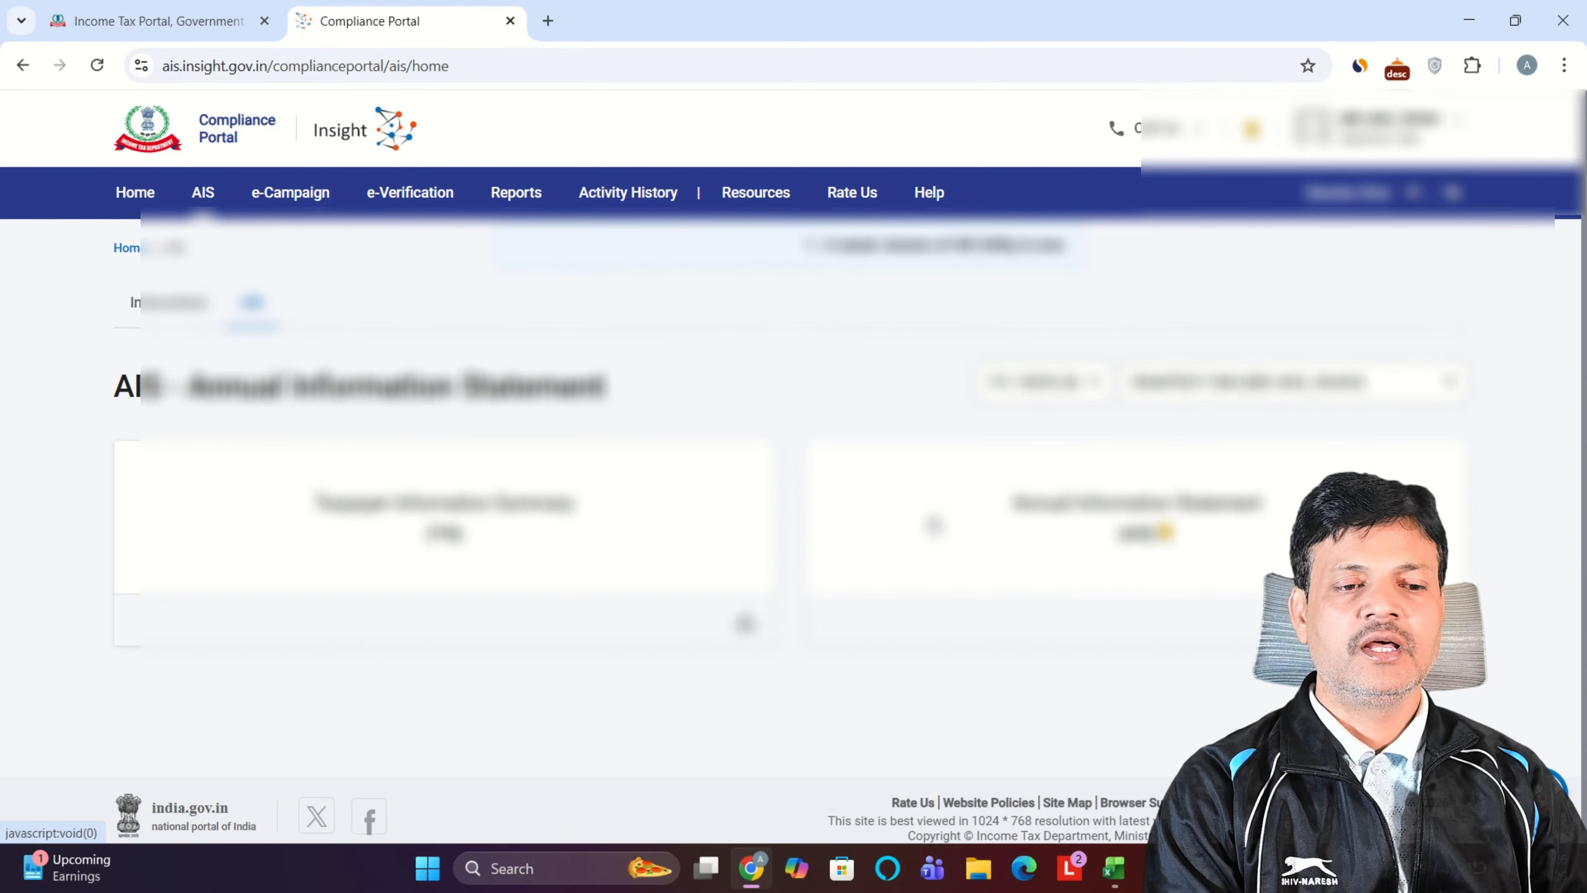
pyautogui.click(1113, 542)
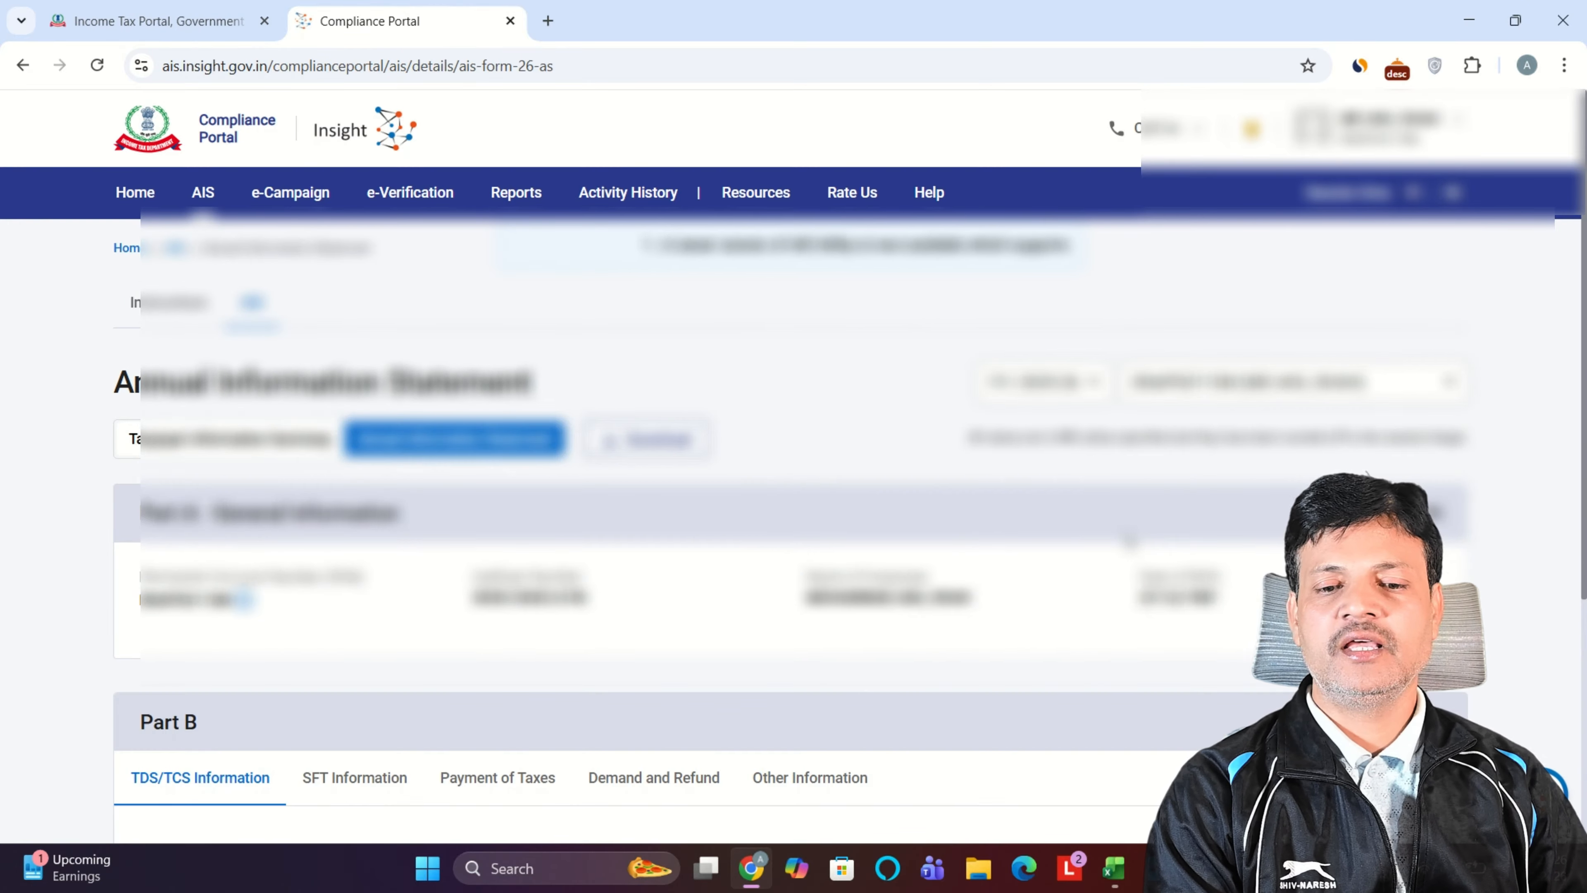
# Step: Examine the SFT Information, Payment of Taxes, Demand and Refund, and Other Information sections in Part B of the statement
pyautogui.scroll(-5, 793, 462)
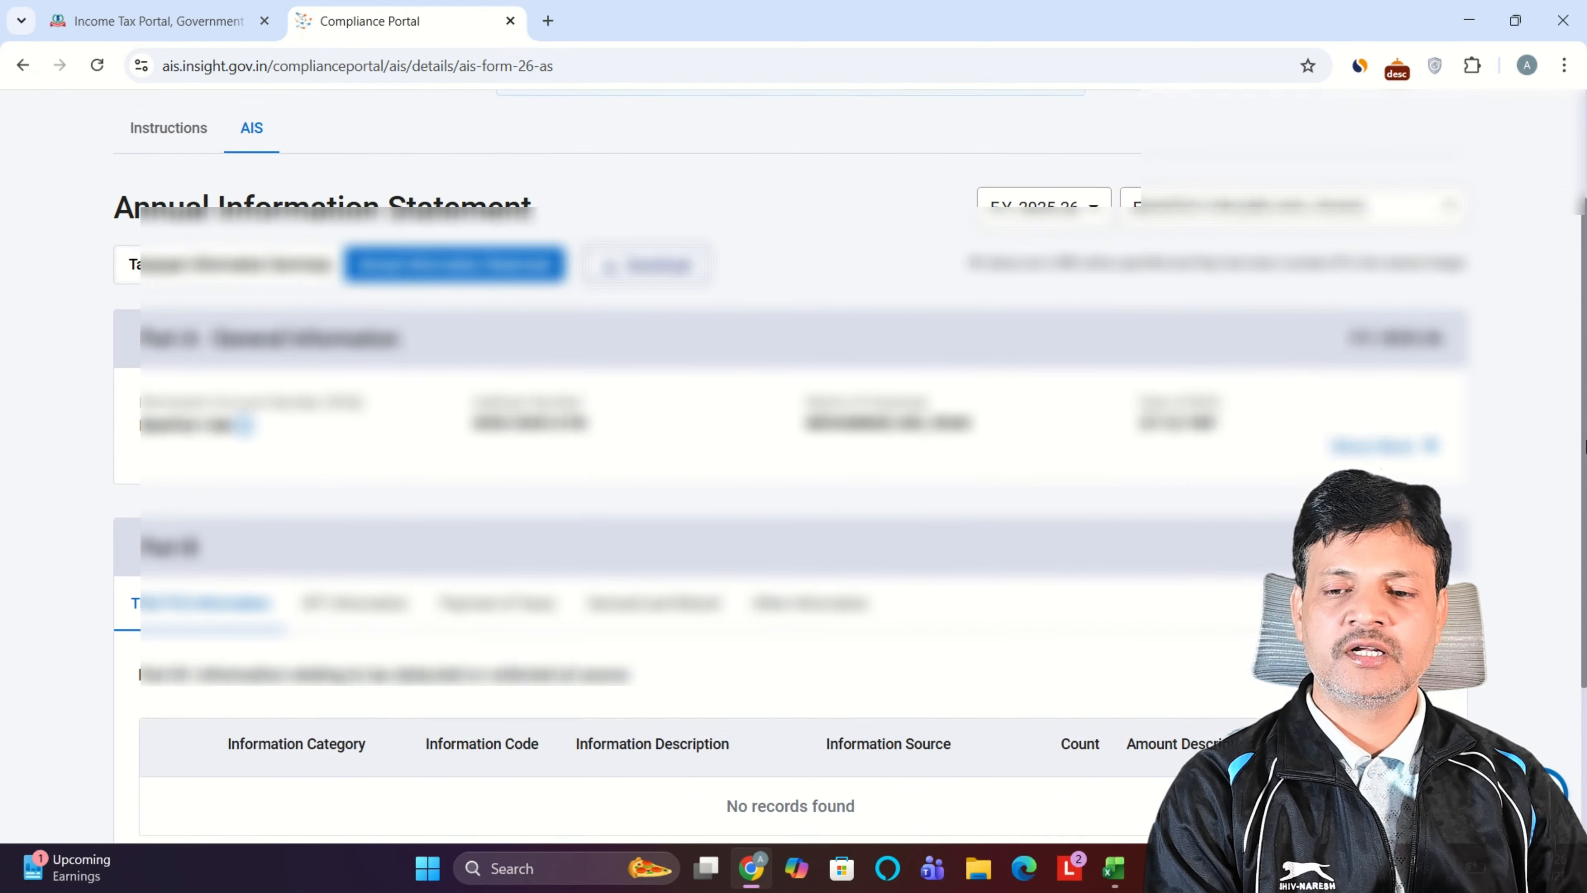
pyautogui.click(410, 445)
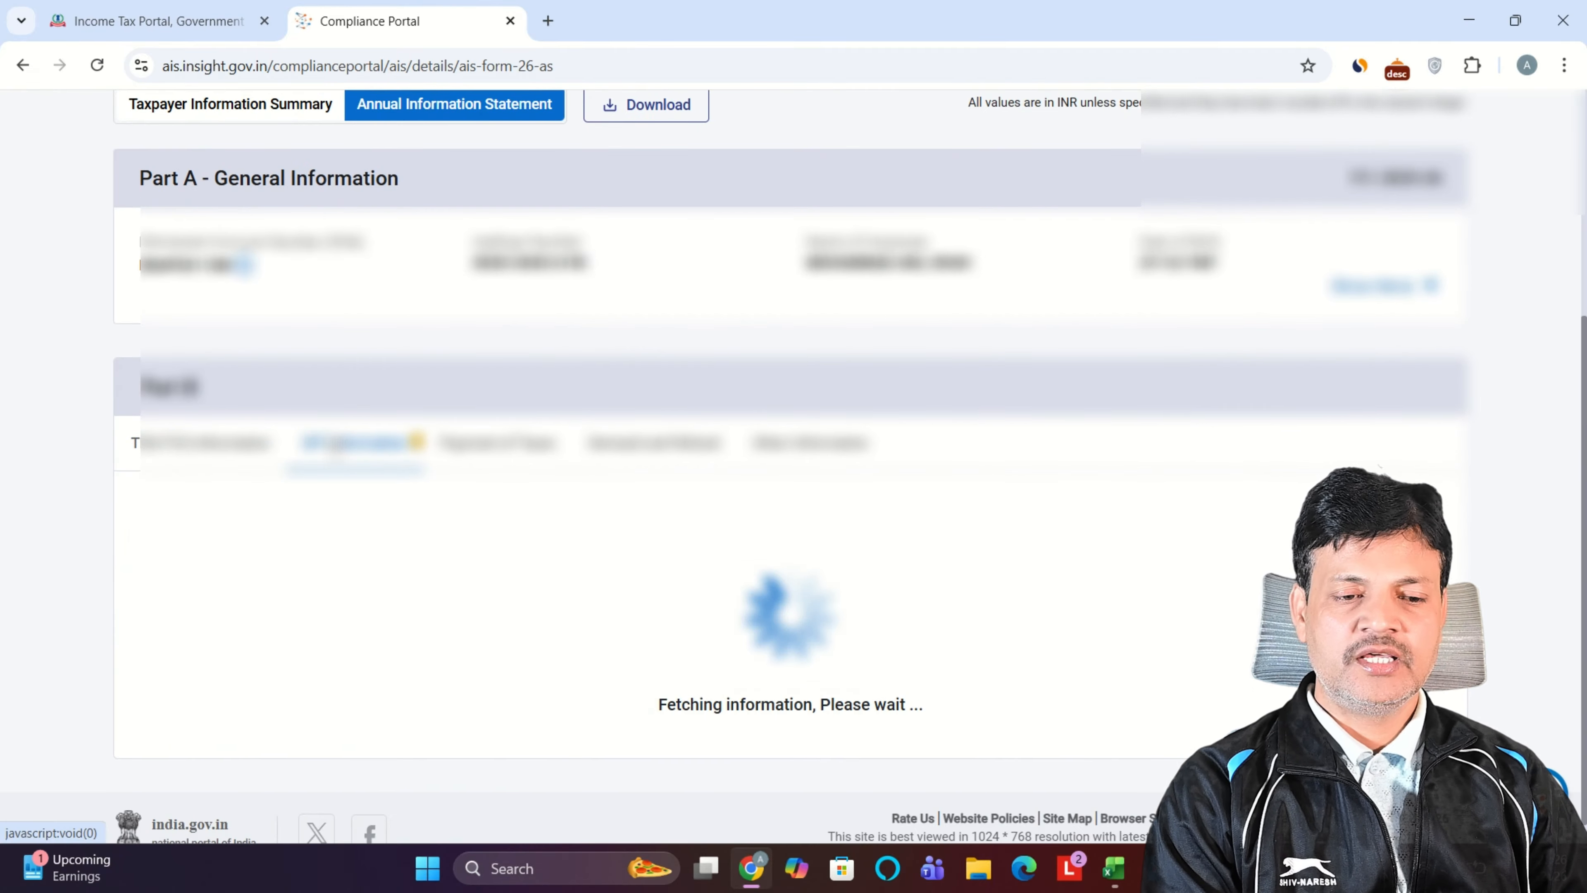
pyautogui.click(514, 445)
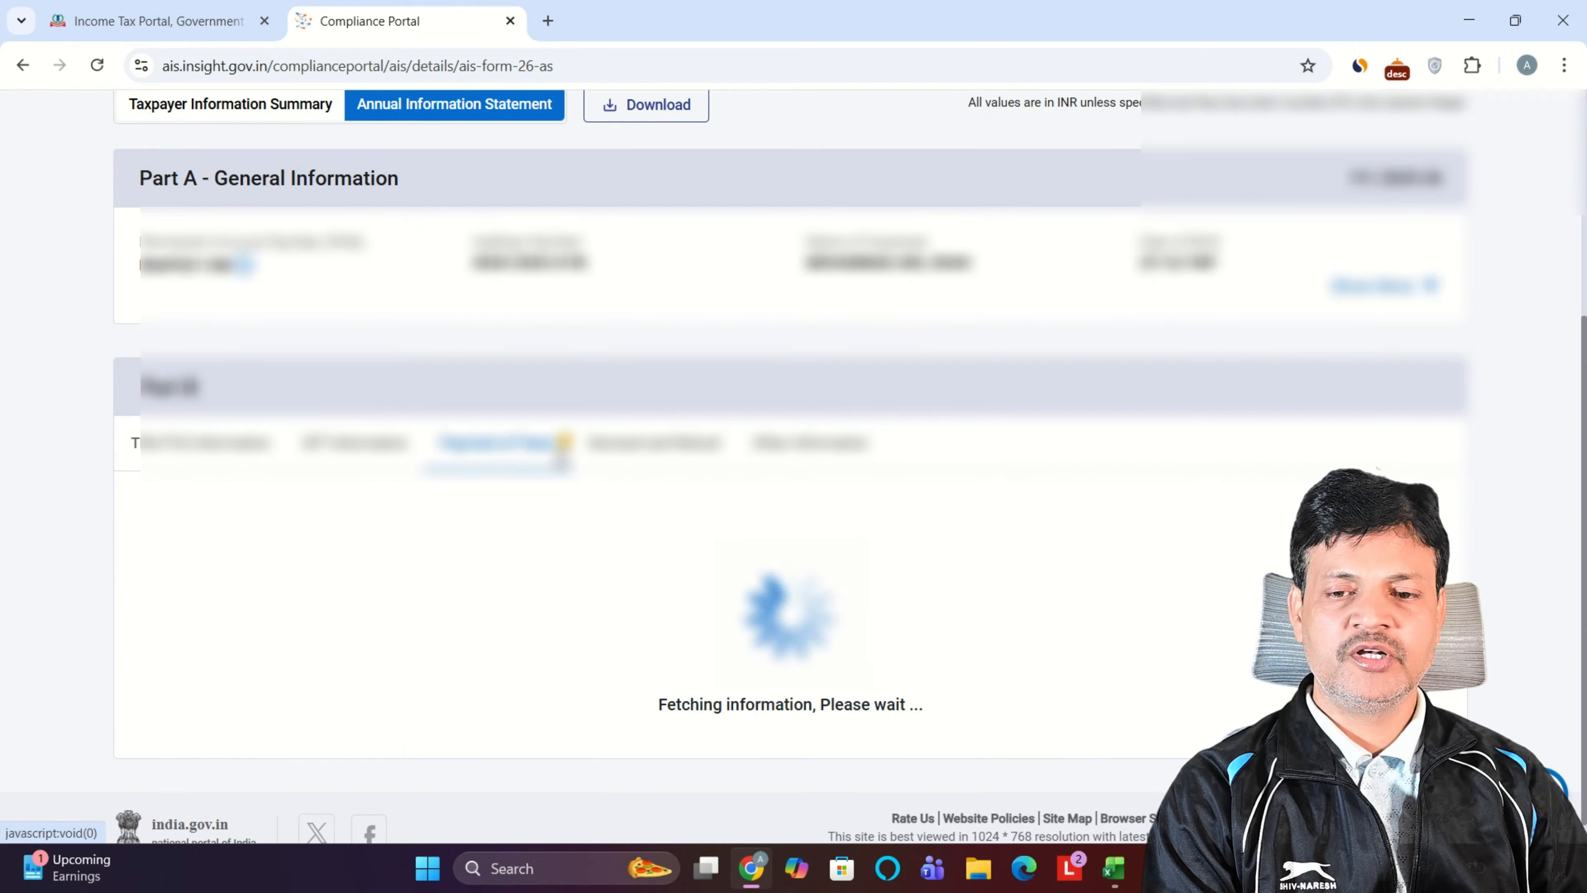
pyautogui.click(664, 458)
pyautogui.click(799, 454)
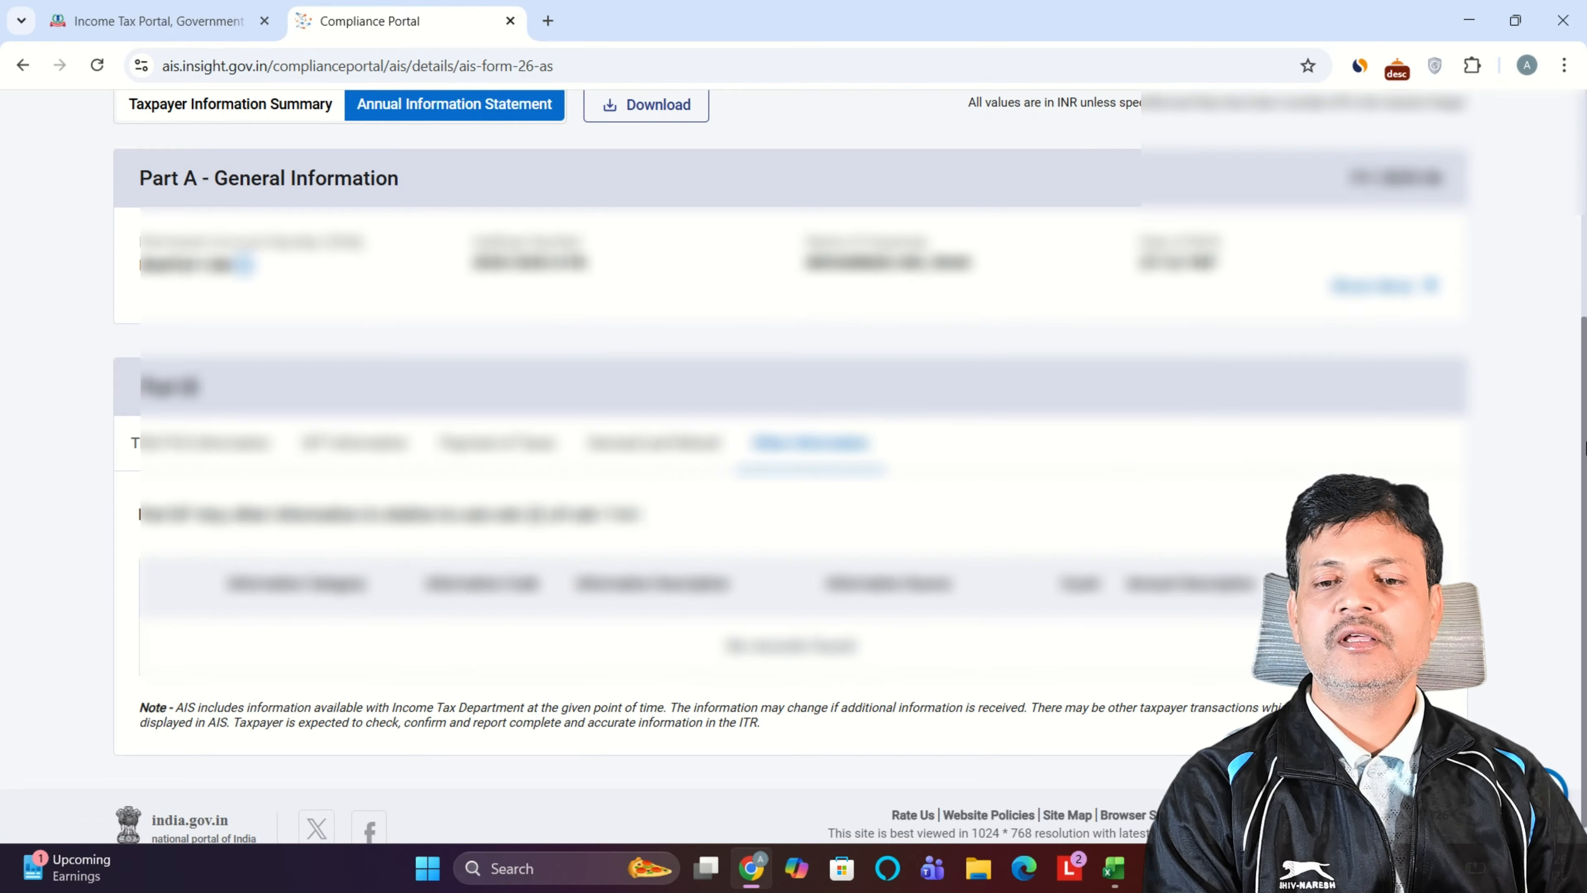
# Step: Set the Annual Information Statement's financial year to F.Y. 2023-24
pyautogui.moveTo(1582, 445); pyautogui.dragTo(1584, 374)
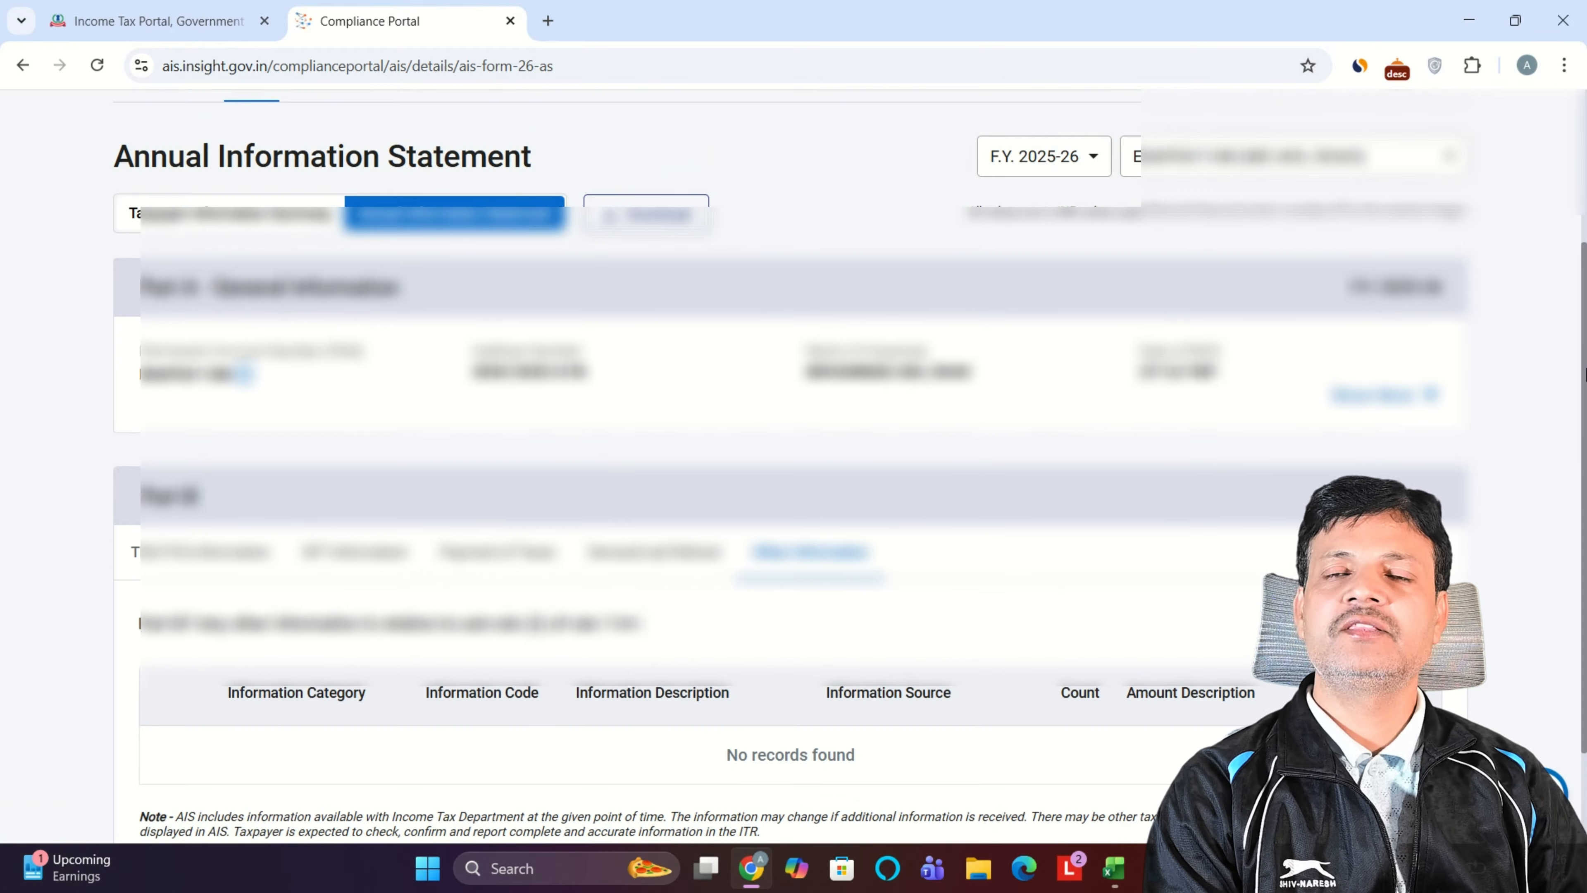
pyautogui.click(1044, 156)
pyautogui.click(1043, 290)
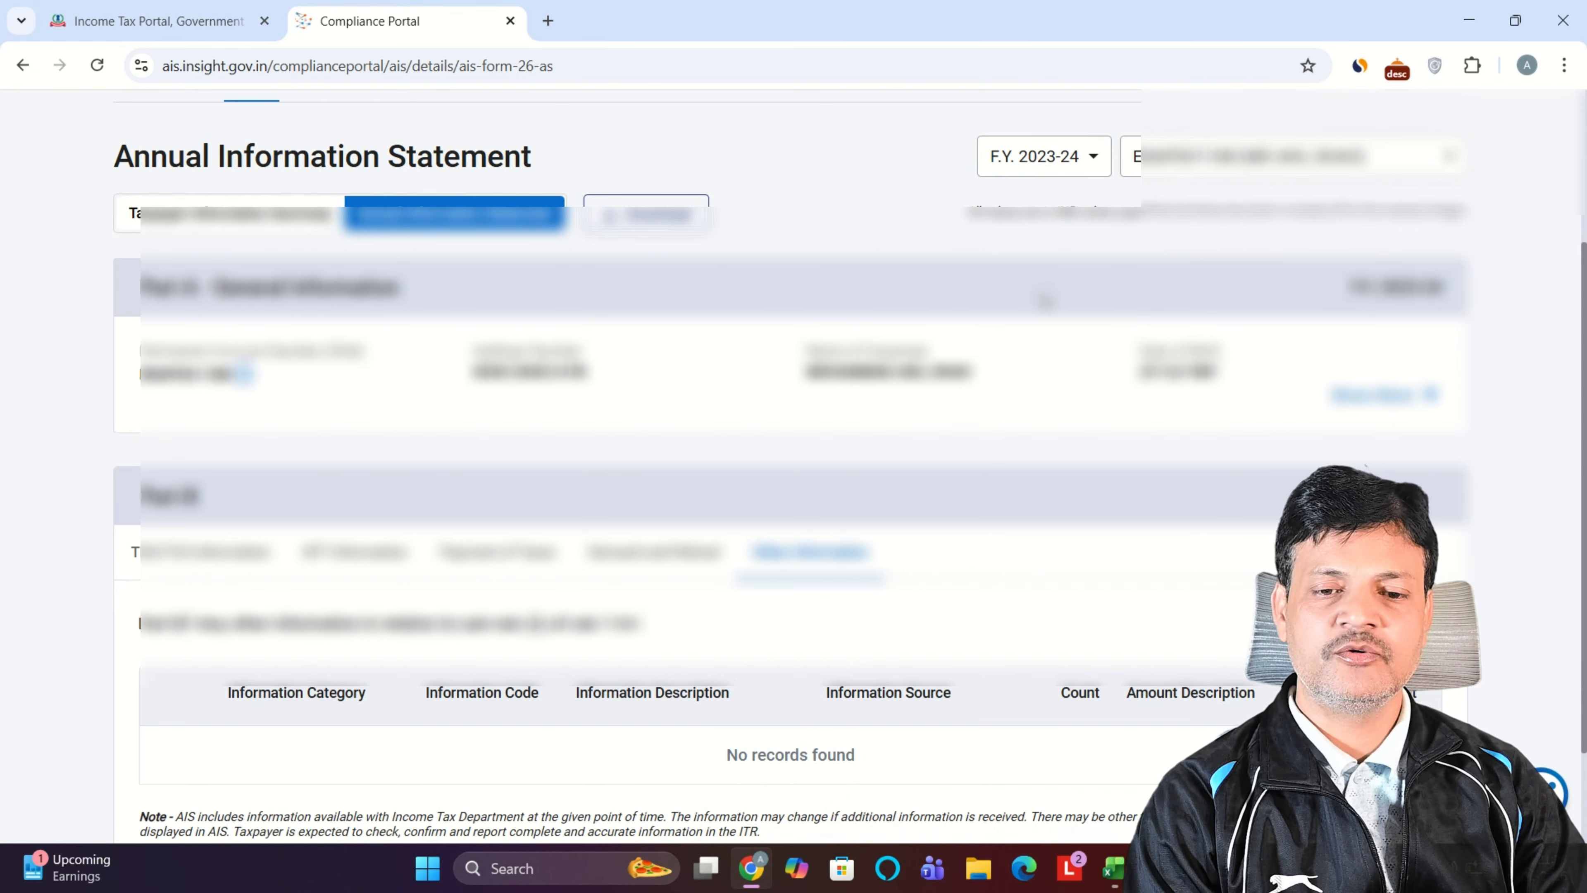
# Step: Check the Demand and Refund, Payment of Taxes, SFT and TDS/TCS sections for F.Y. 2023-24, and leave the Compliance Portal
pyautogui.click(635, 570)
pyautogui.click(521, 558)
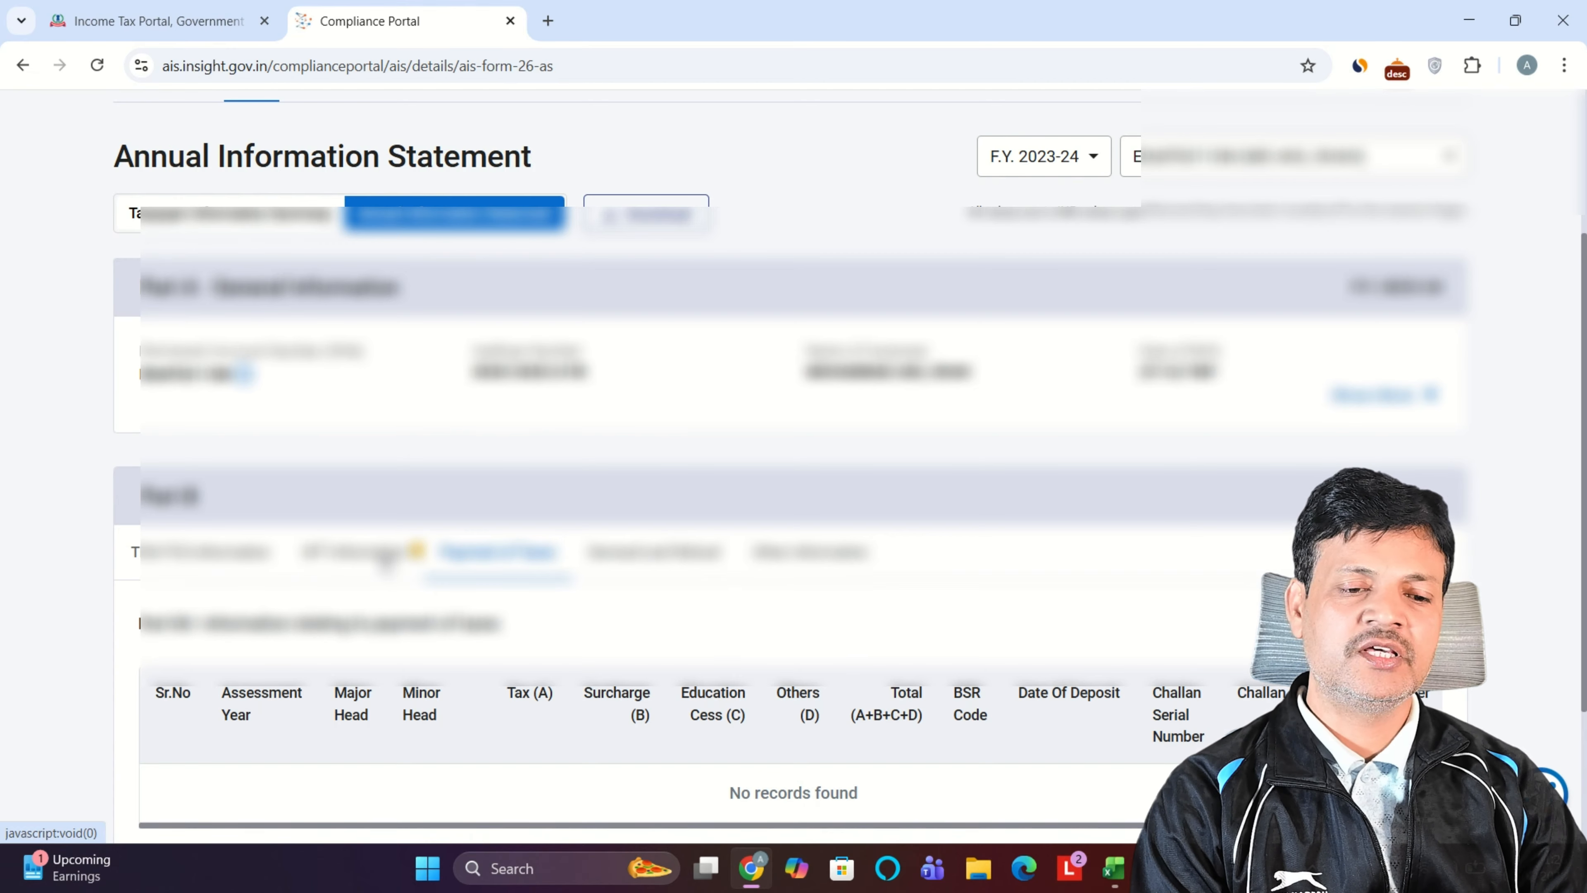
pyautogui.click(385, 561)
pyautogui.click(233, 562)
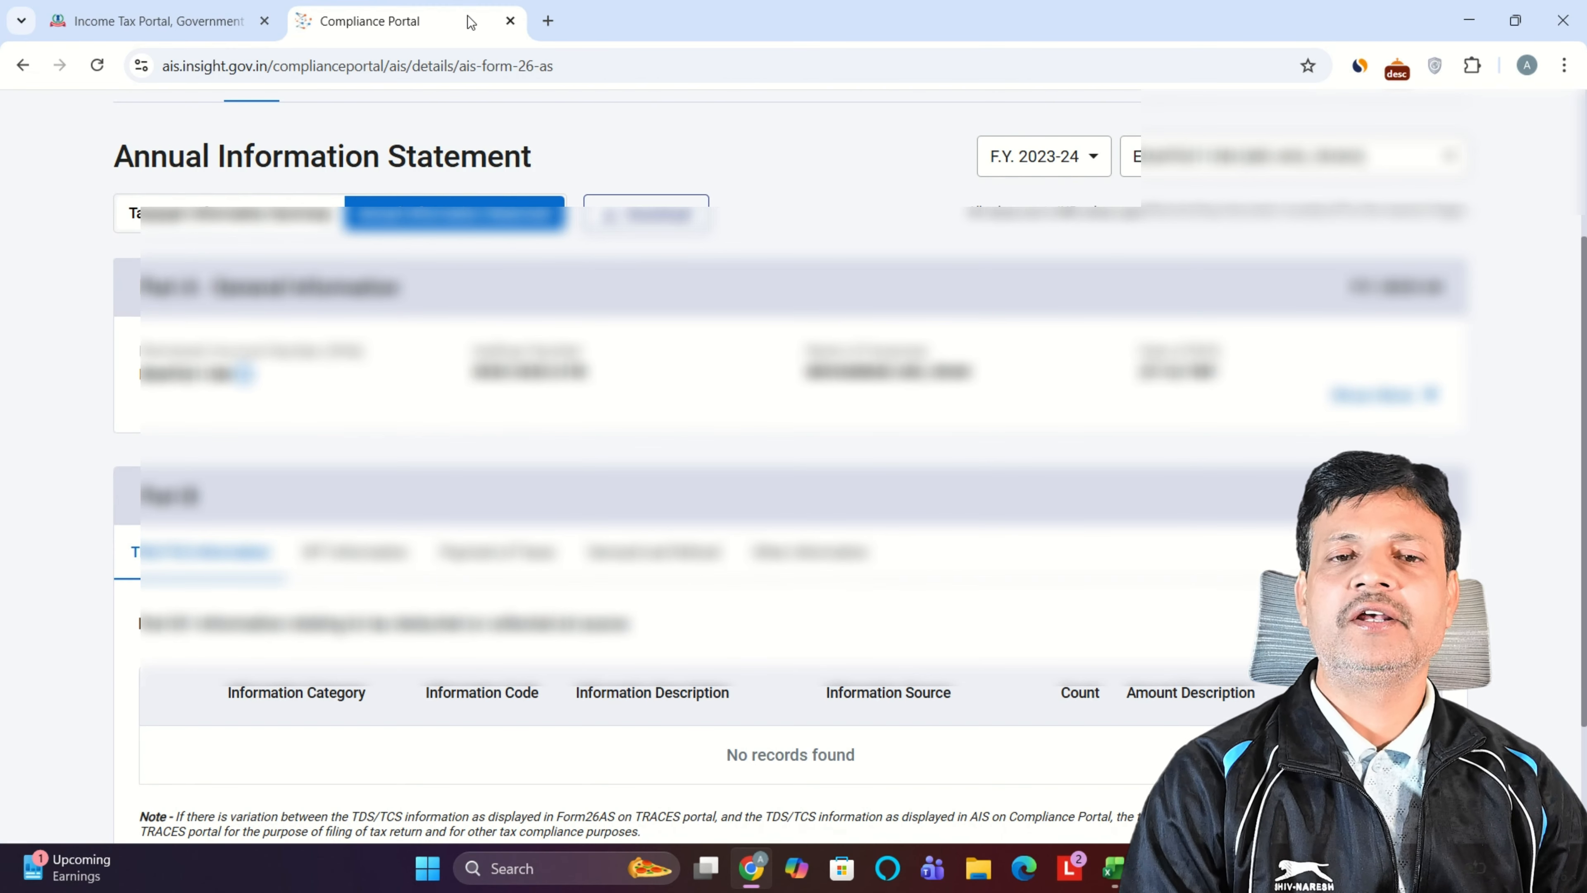
pyautogui.click(510, 21)
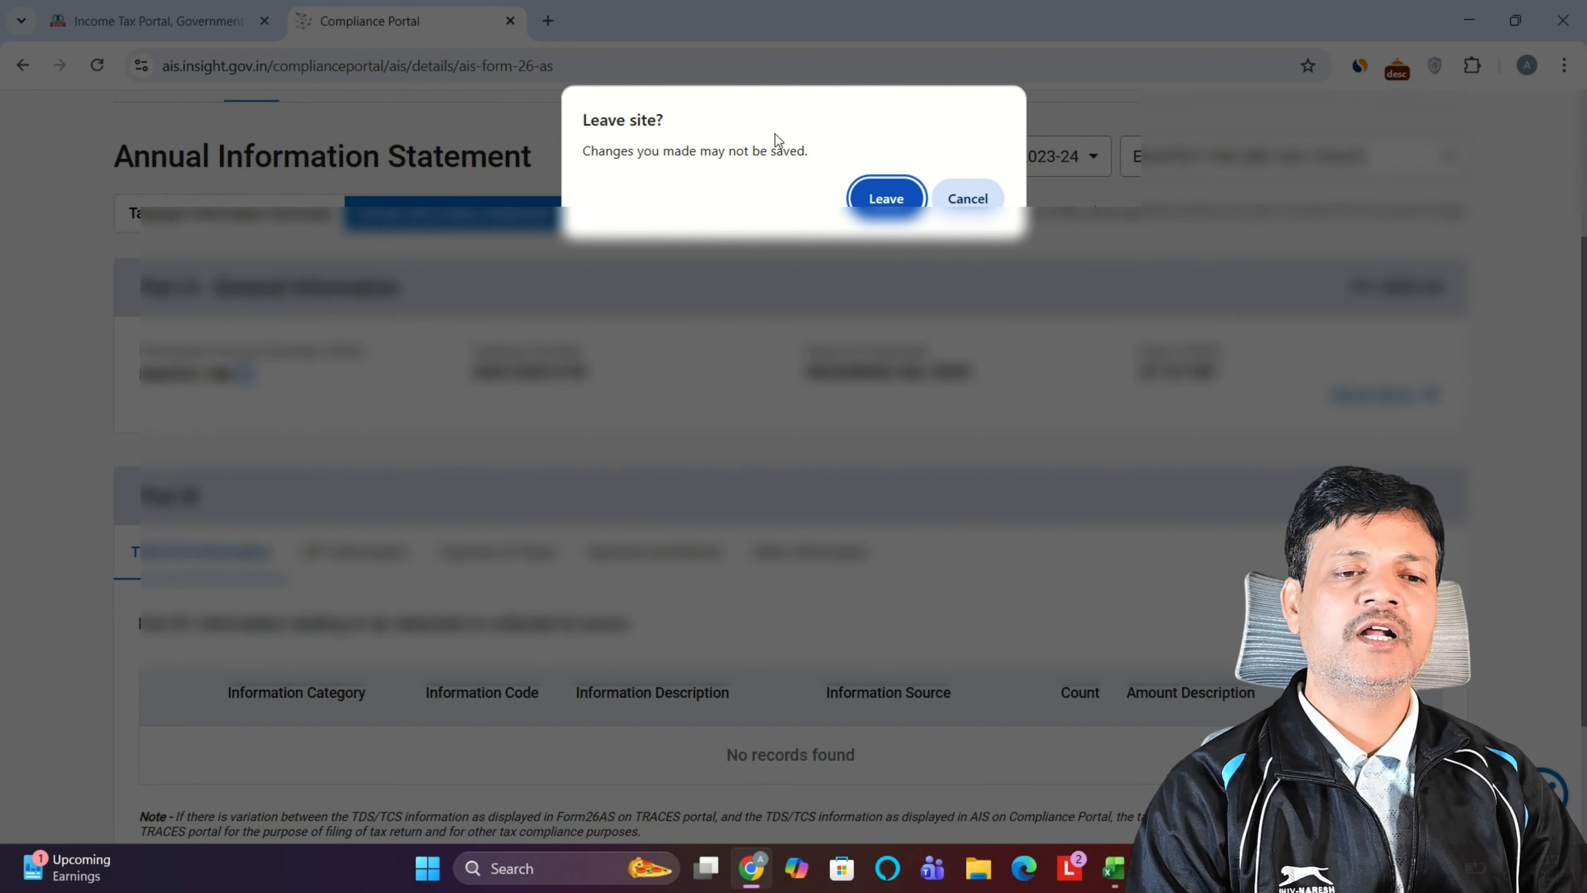
pyautogui.click(886, 198)
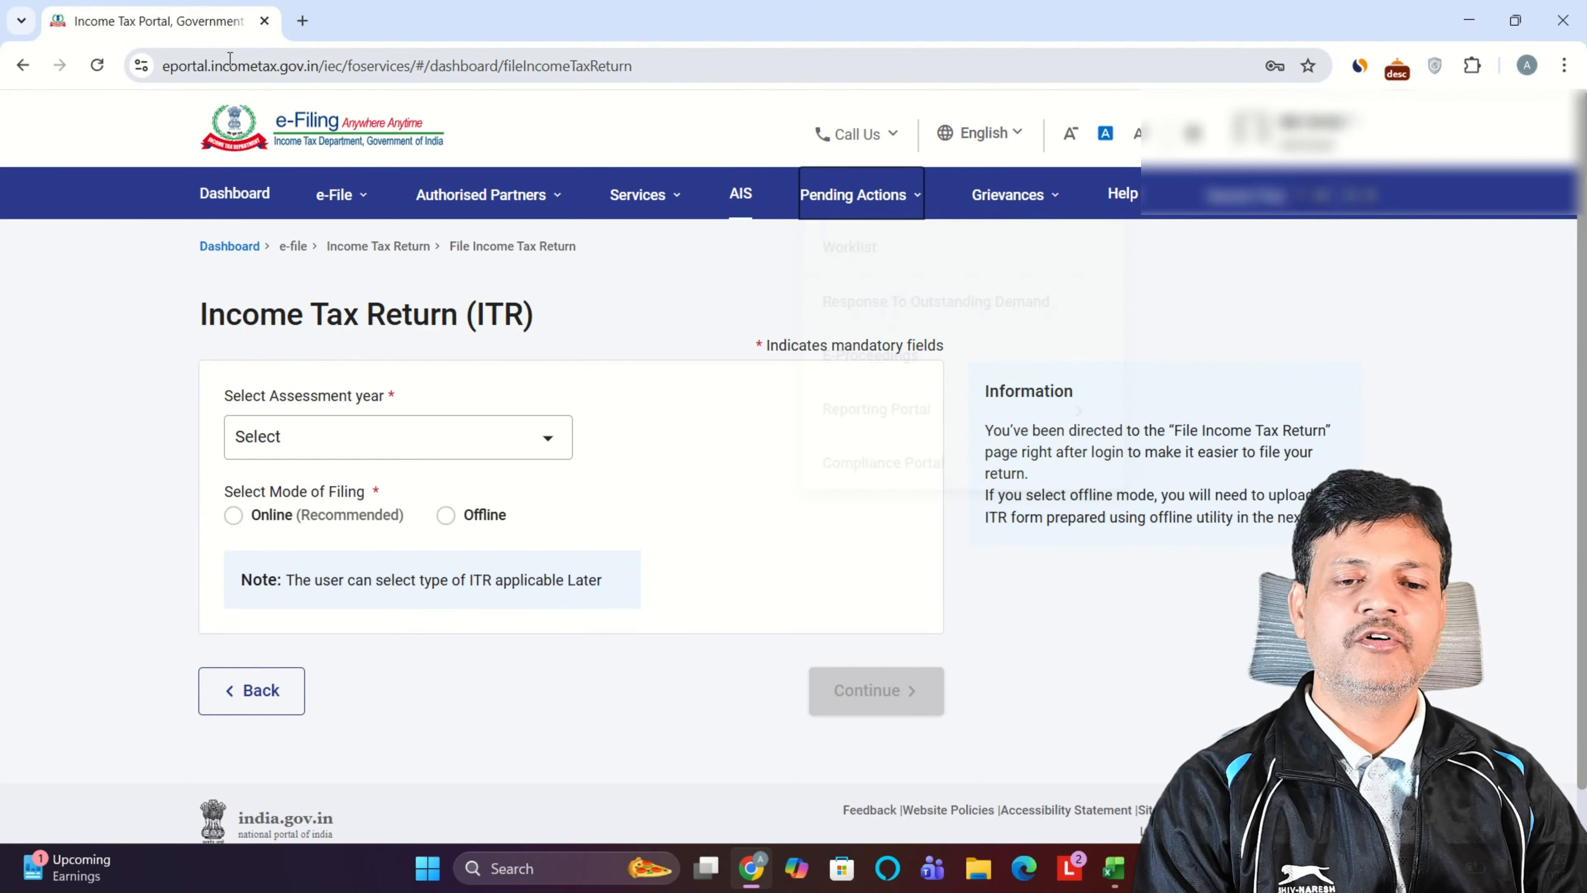
# Step: Open Form 26AS on TRACES and view the Annual Tax Statement for assessment year 2023-24 as HTML
pyautogui.moveTo(328, 198)
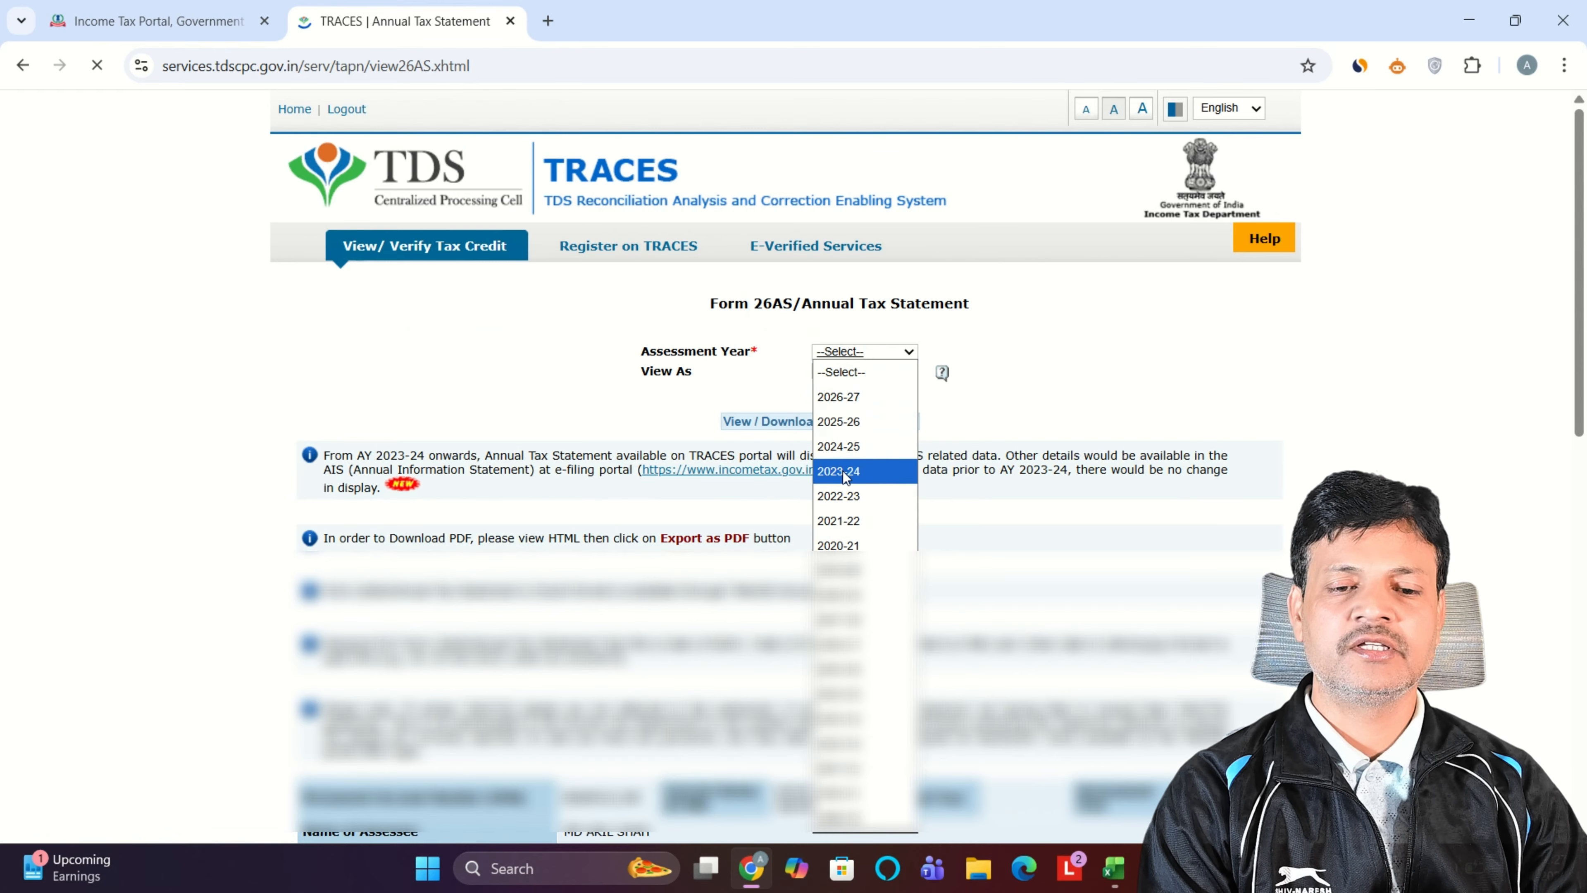
pyautogui.click(850, 467)
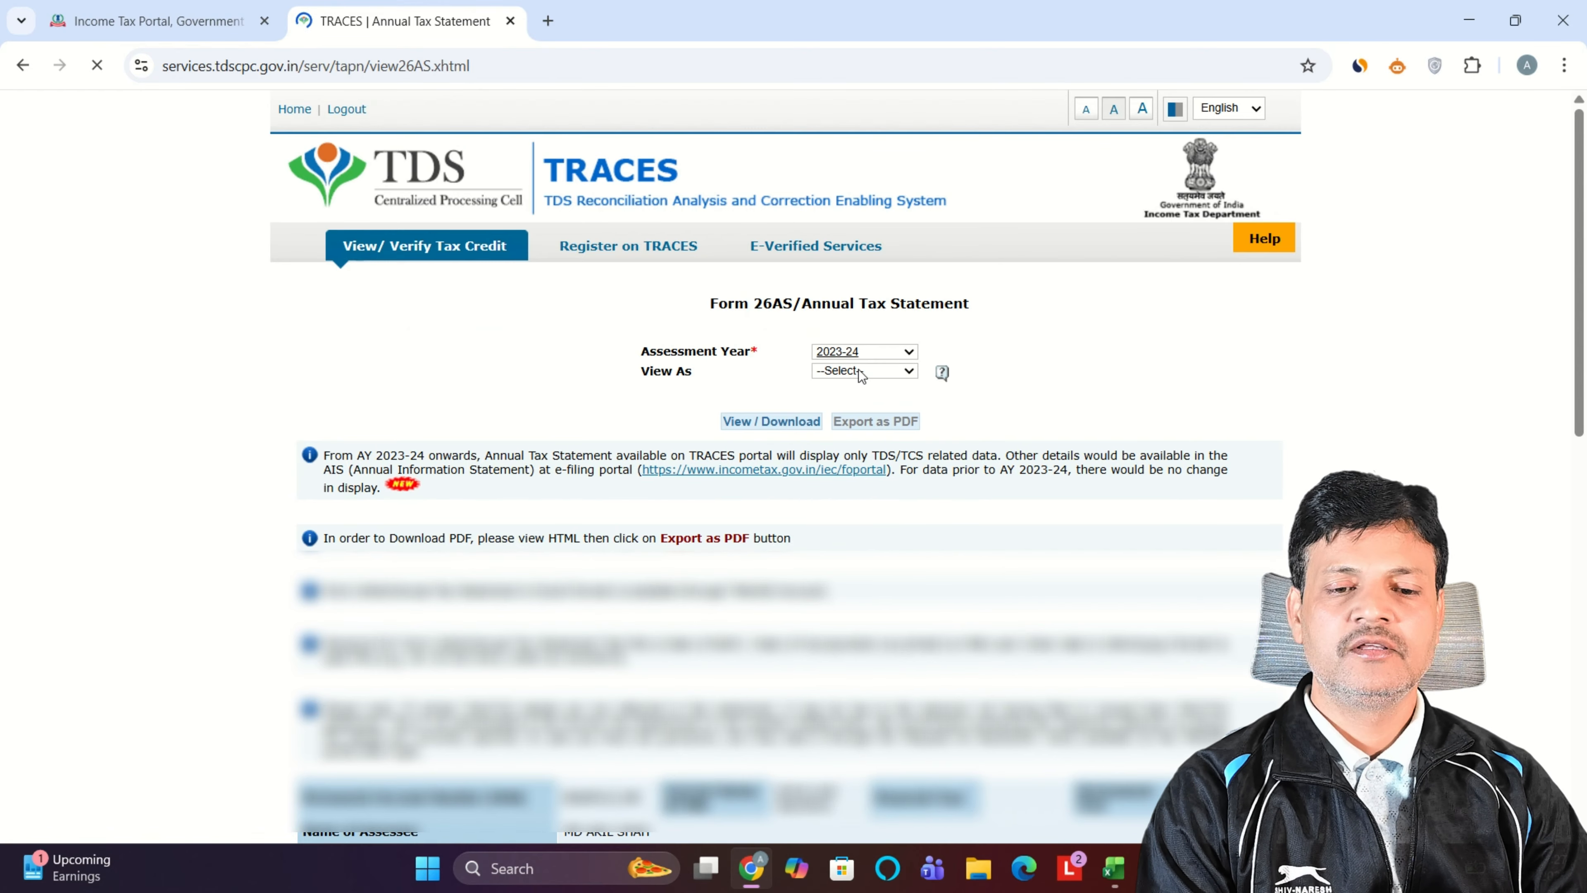
pyautogui.click(855, 370)
pyautogui.click(836, 416)
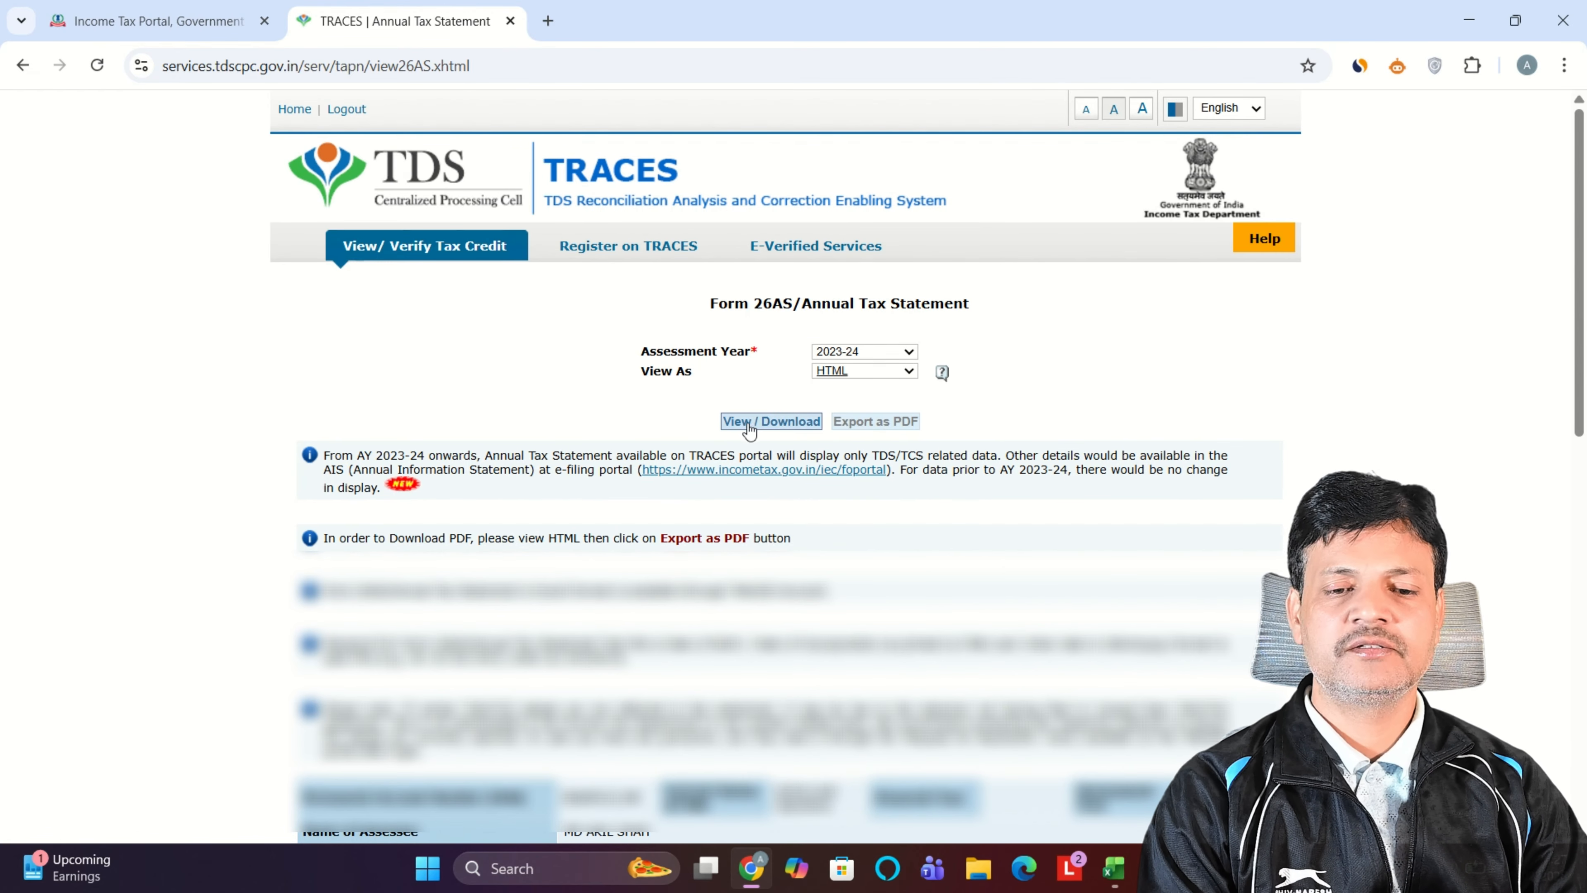
pyautogui.click(749, 422)
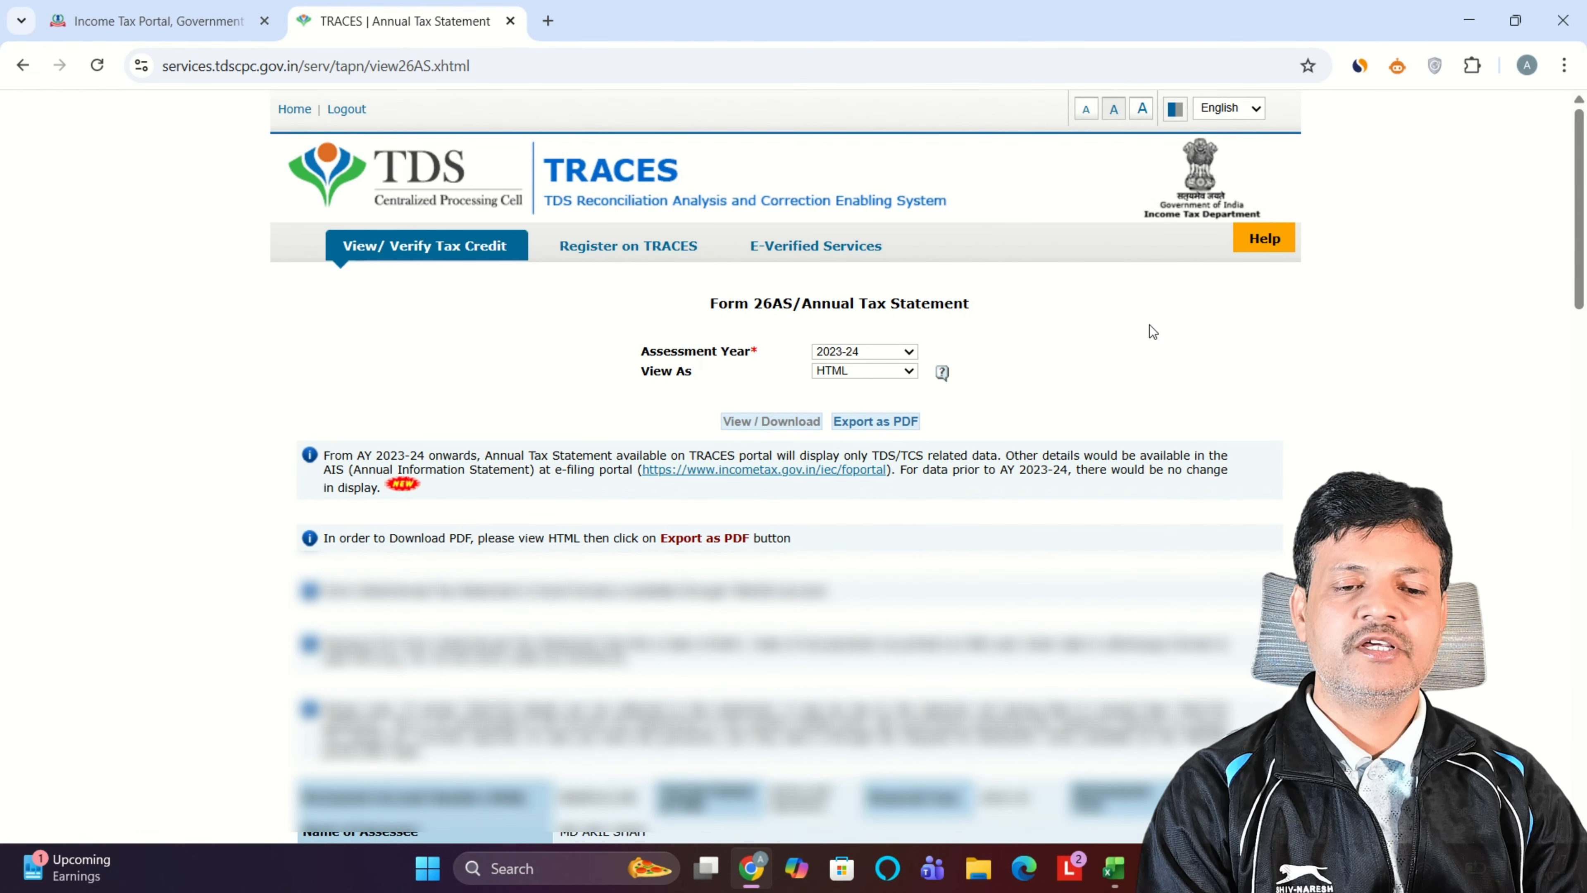
# Step: Review the tax deduction tables in the Form 26AS statement and close the TRACES page
pyautogui.moveTo(1584, 250); pyautogui.dragTo(1584, 442)
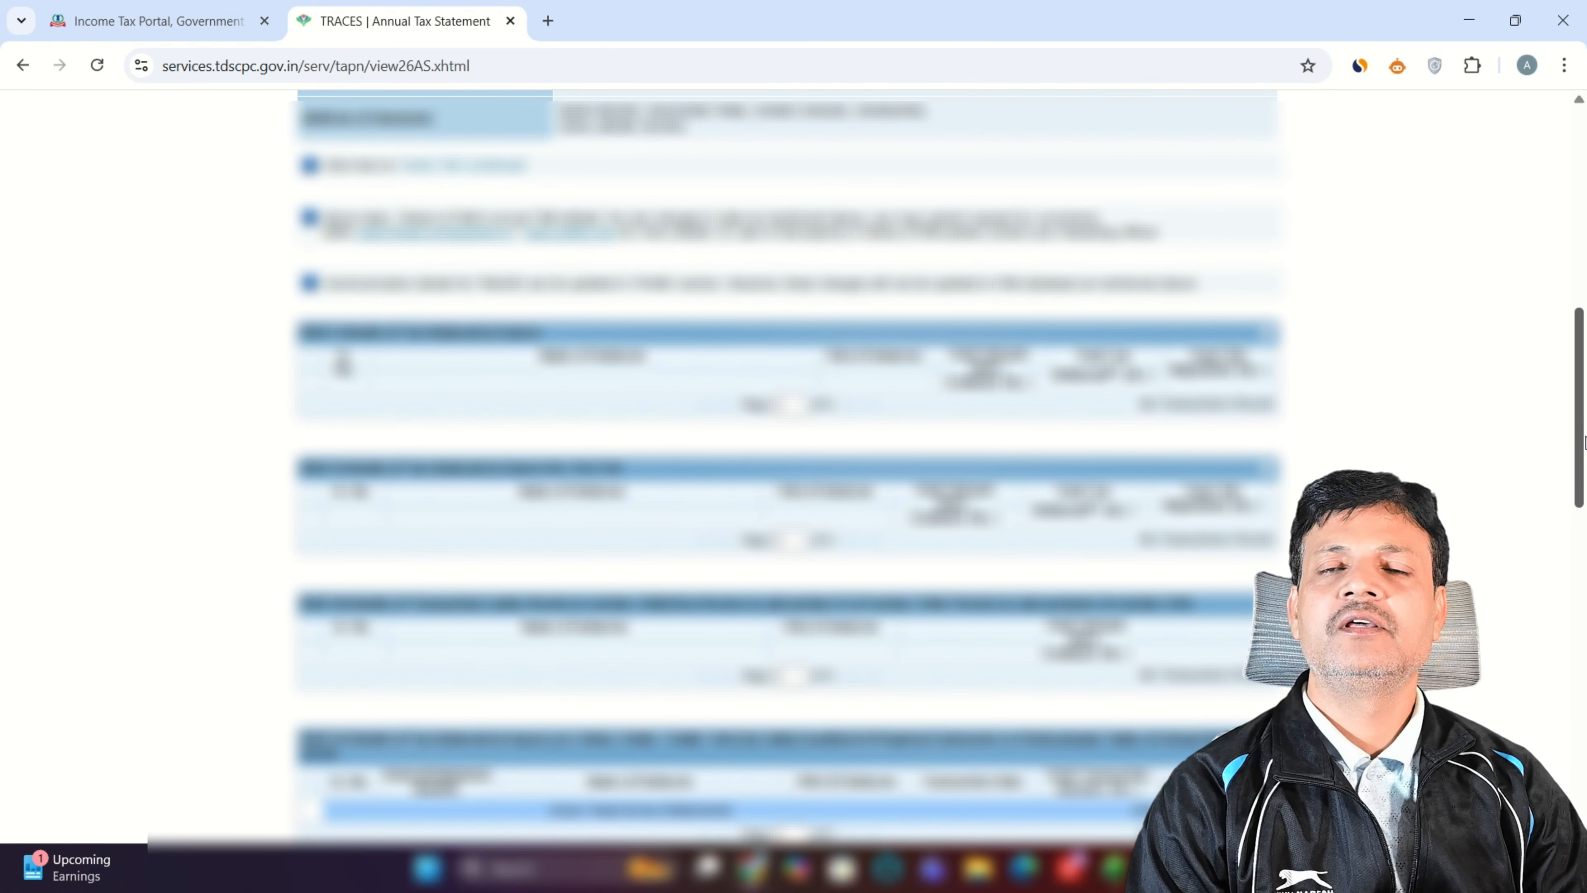
pyautogui.moveTo(1584, 438); pyautogui.dragTo(1580, 212)
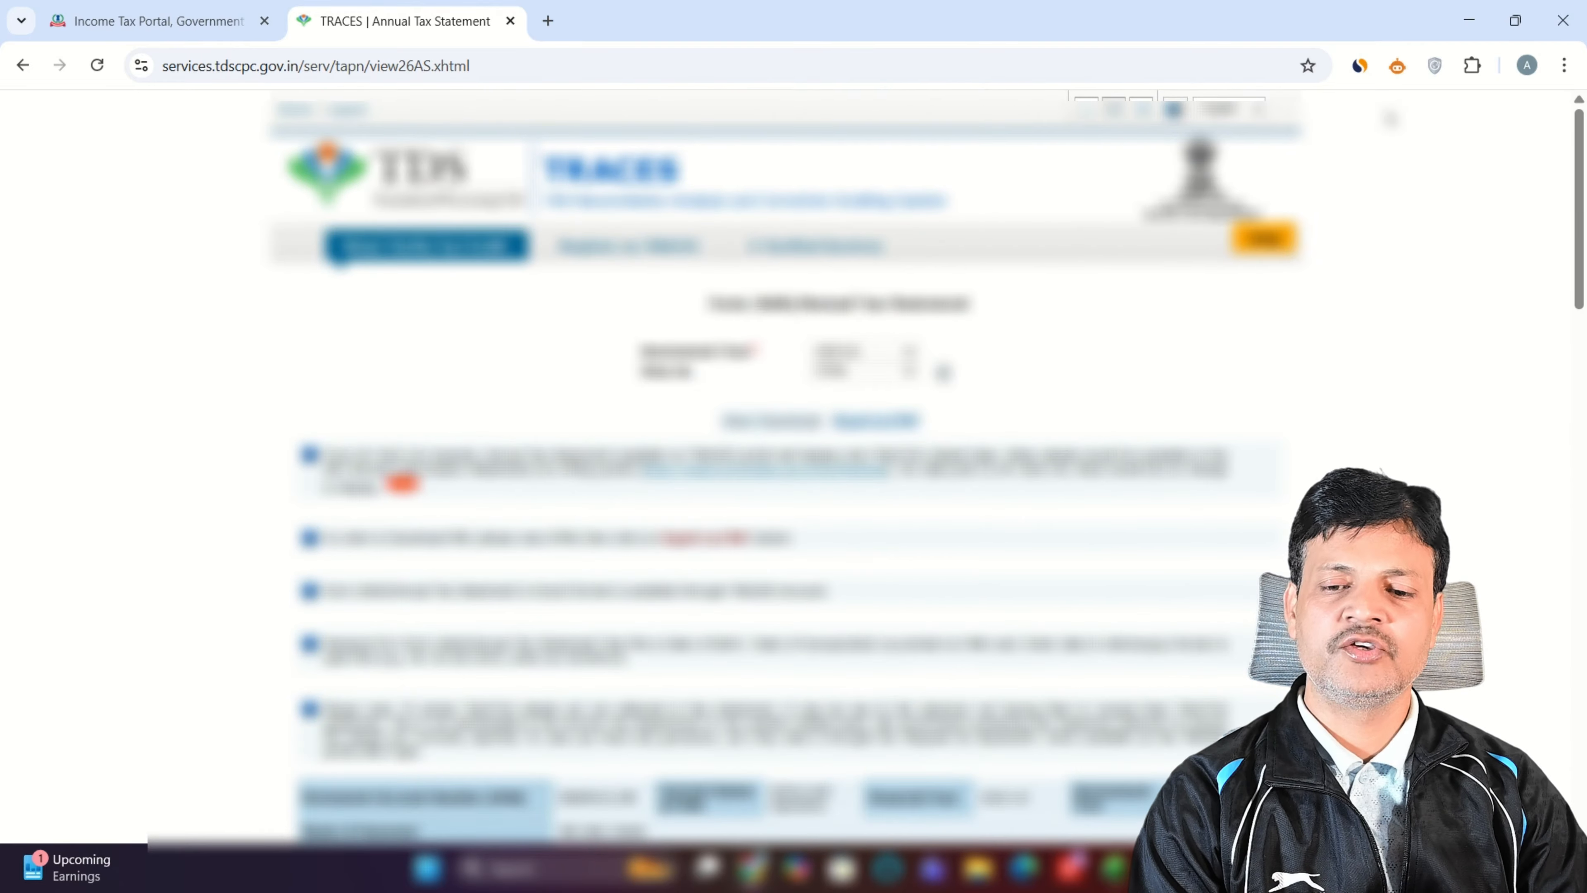
pyautogui.click(510, 21)
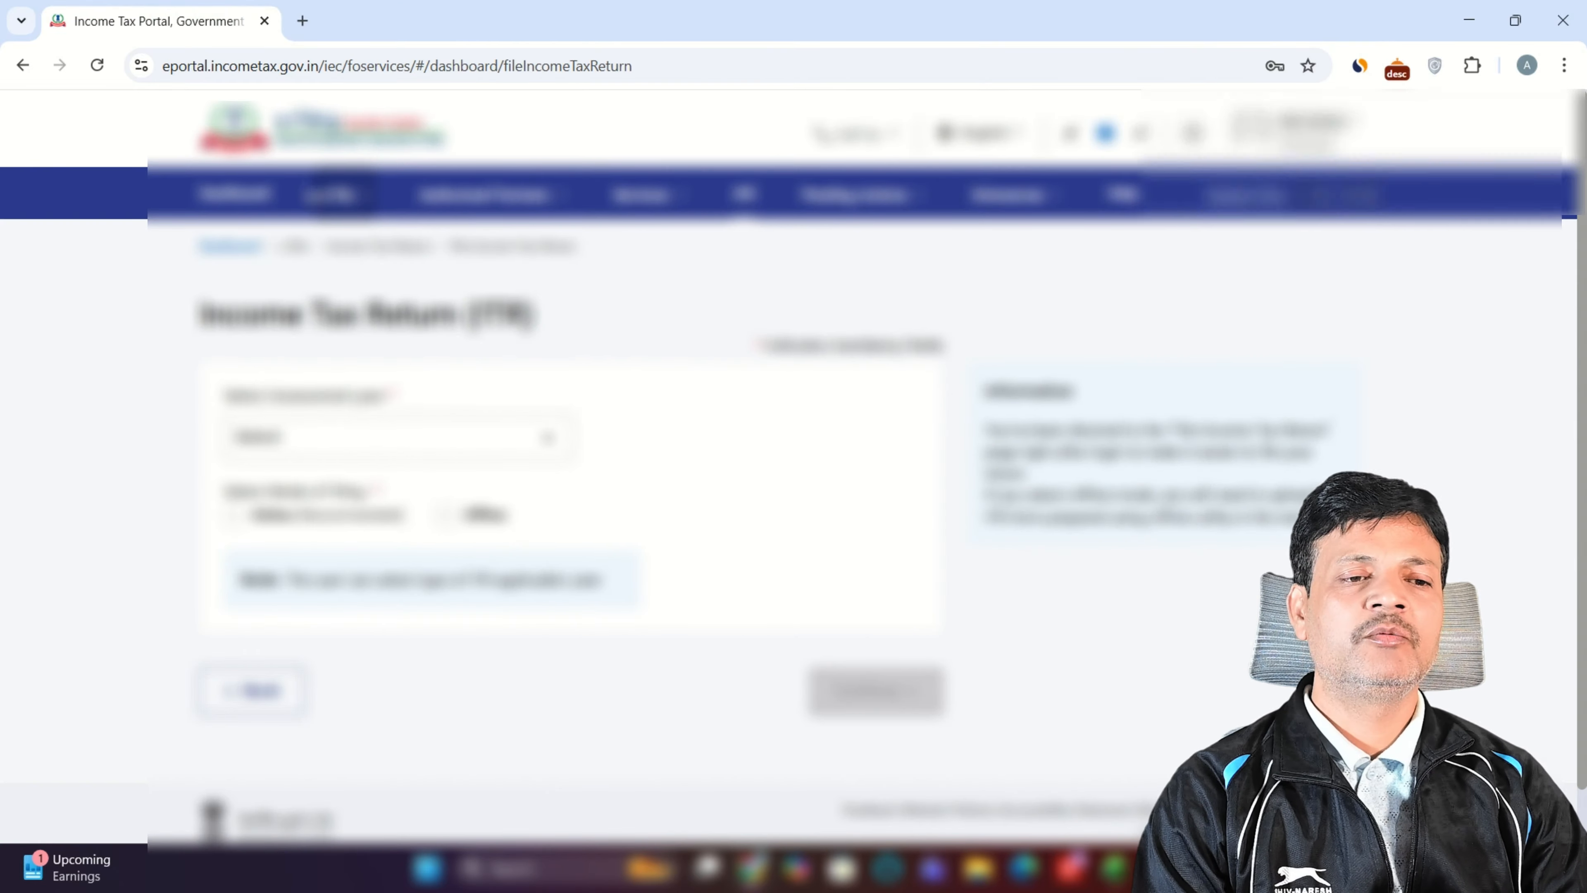
# Step: Start filing an income tax return with assessment year 2023-24 and filing type 139(8A) - Updated Return
pyautogui.click(345, 200)
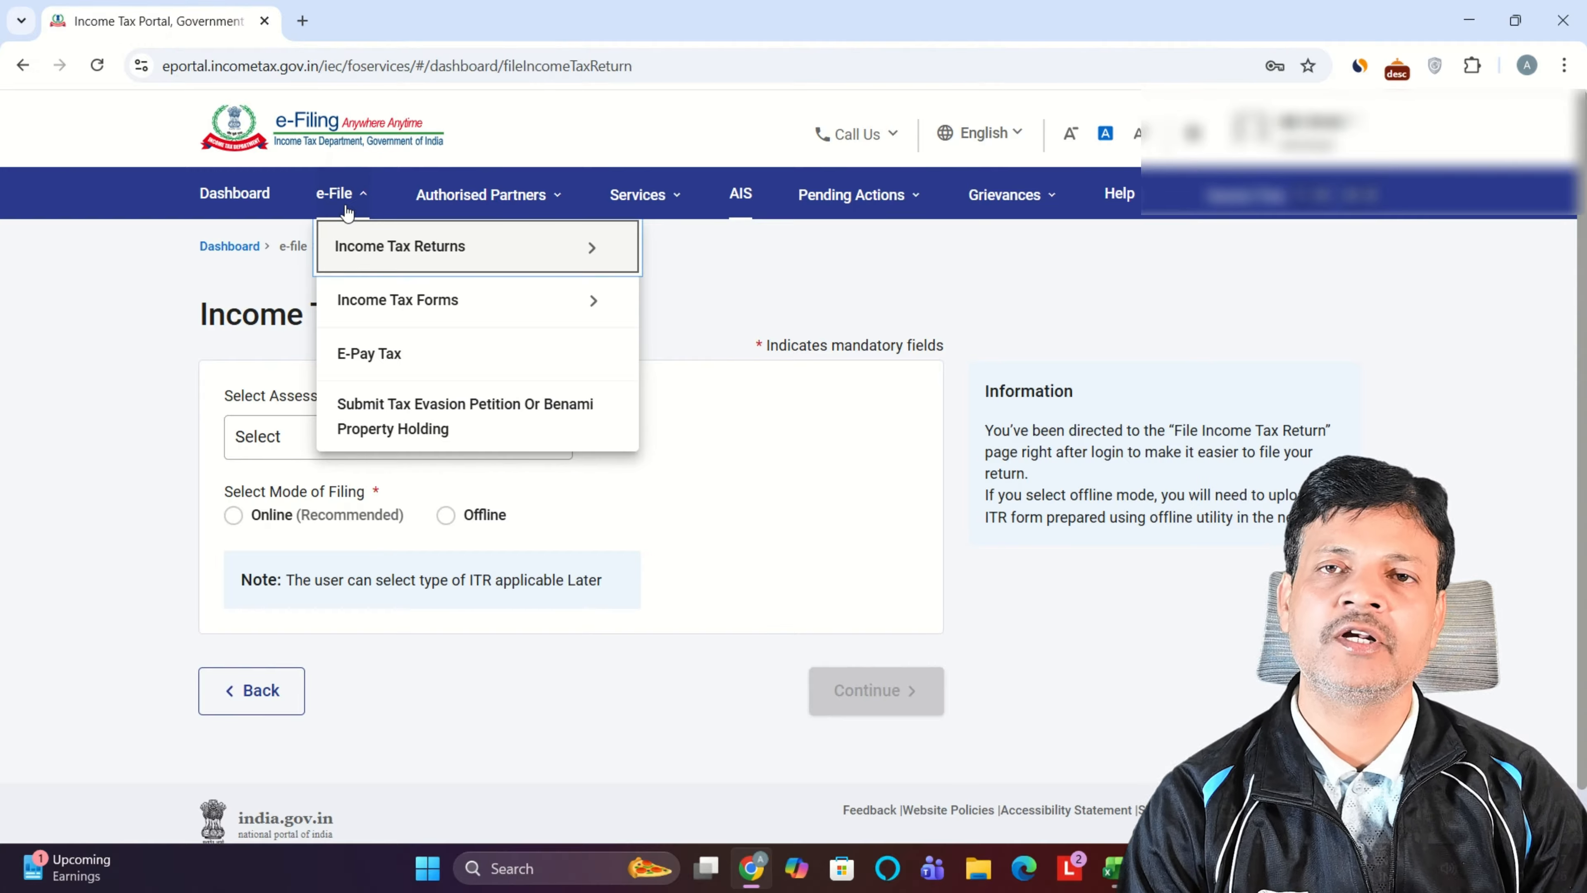
pyautogui.moveTo(390, 248)
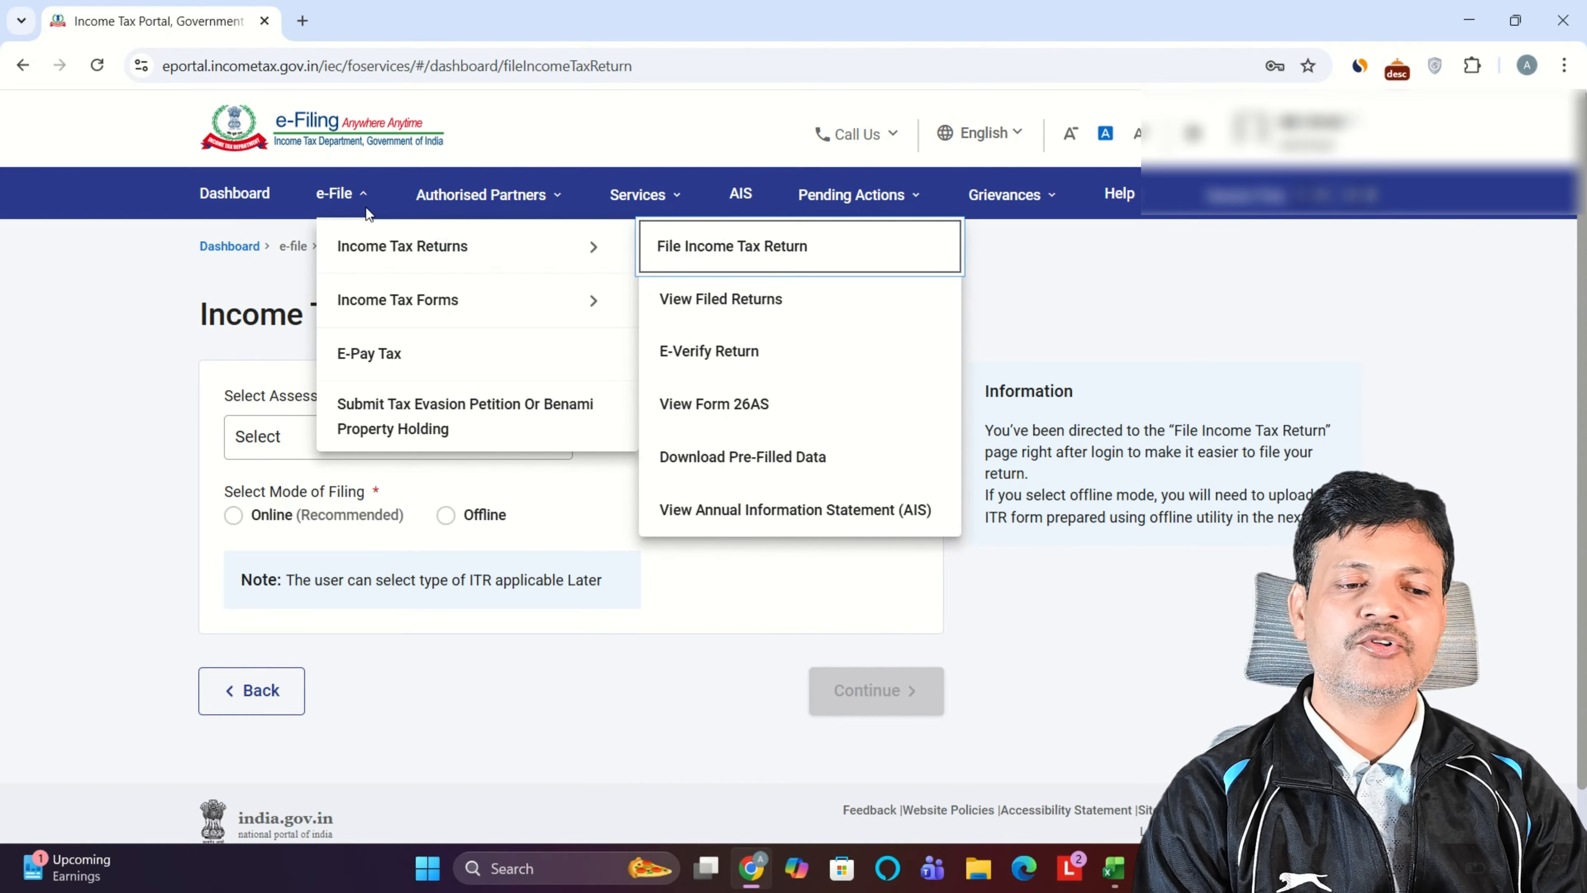
pyautogui.click(692, 248)
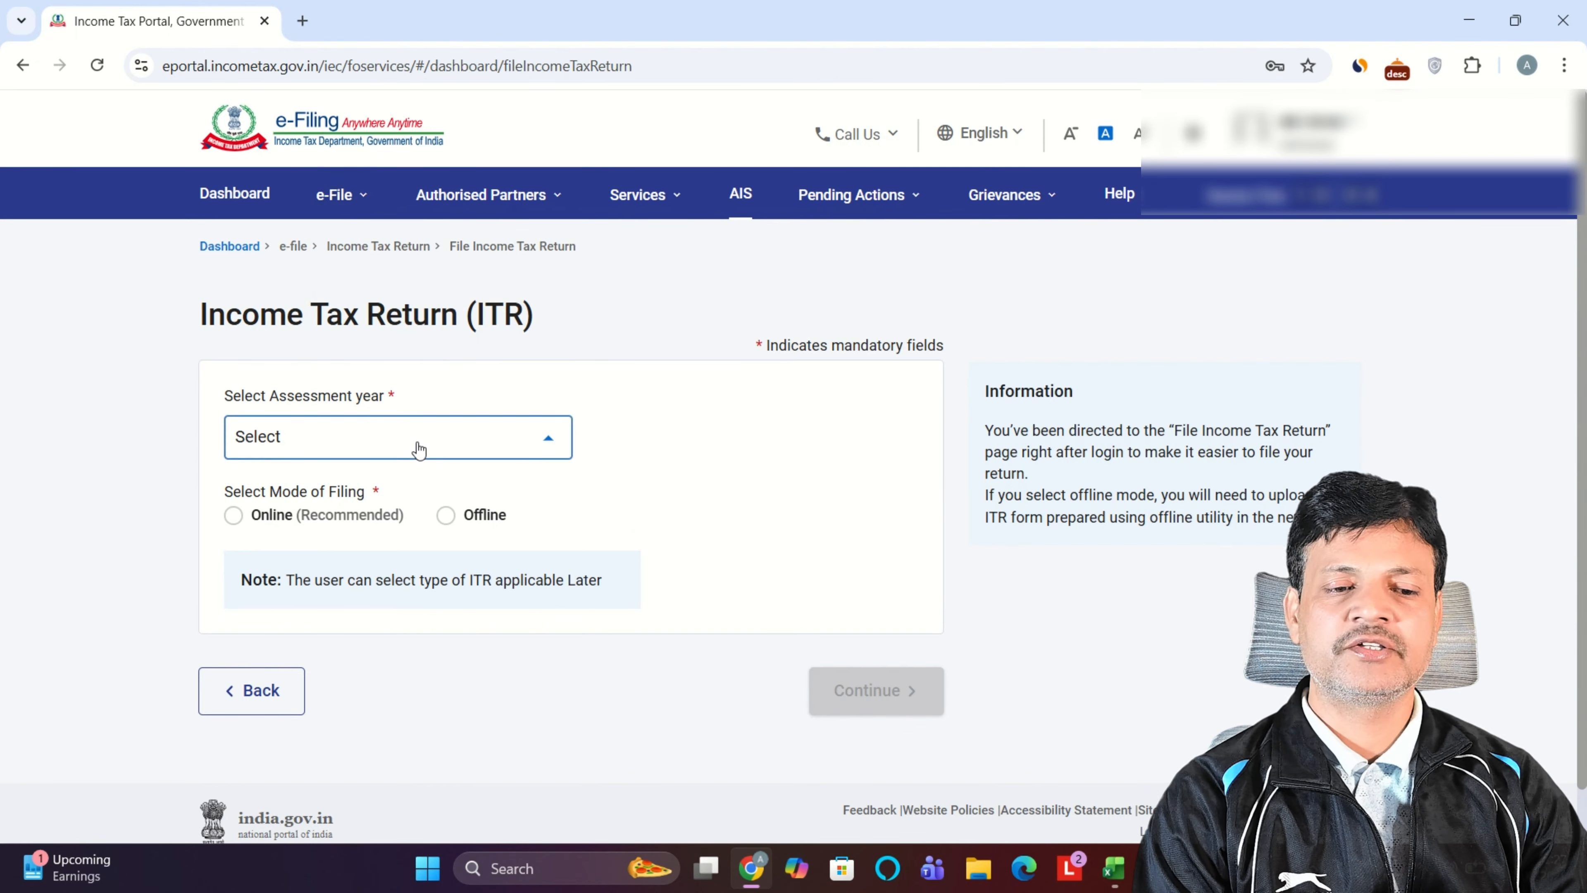
pyautogui.click(417, 443)
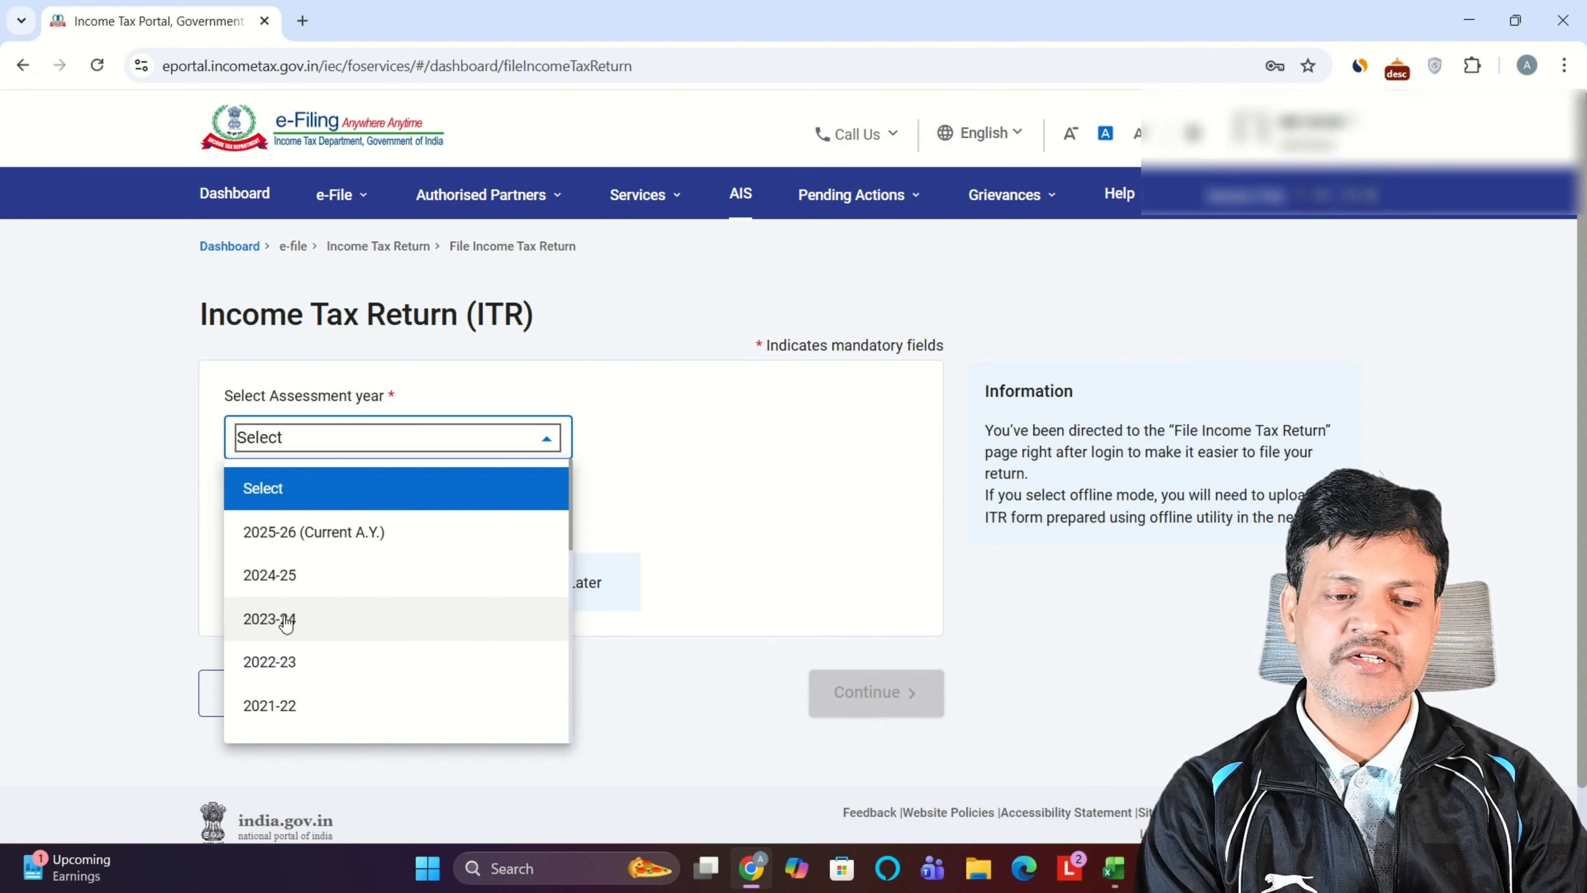
pyautogui.click(330, 629)
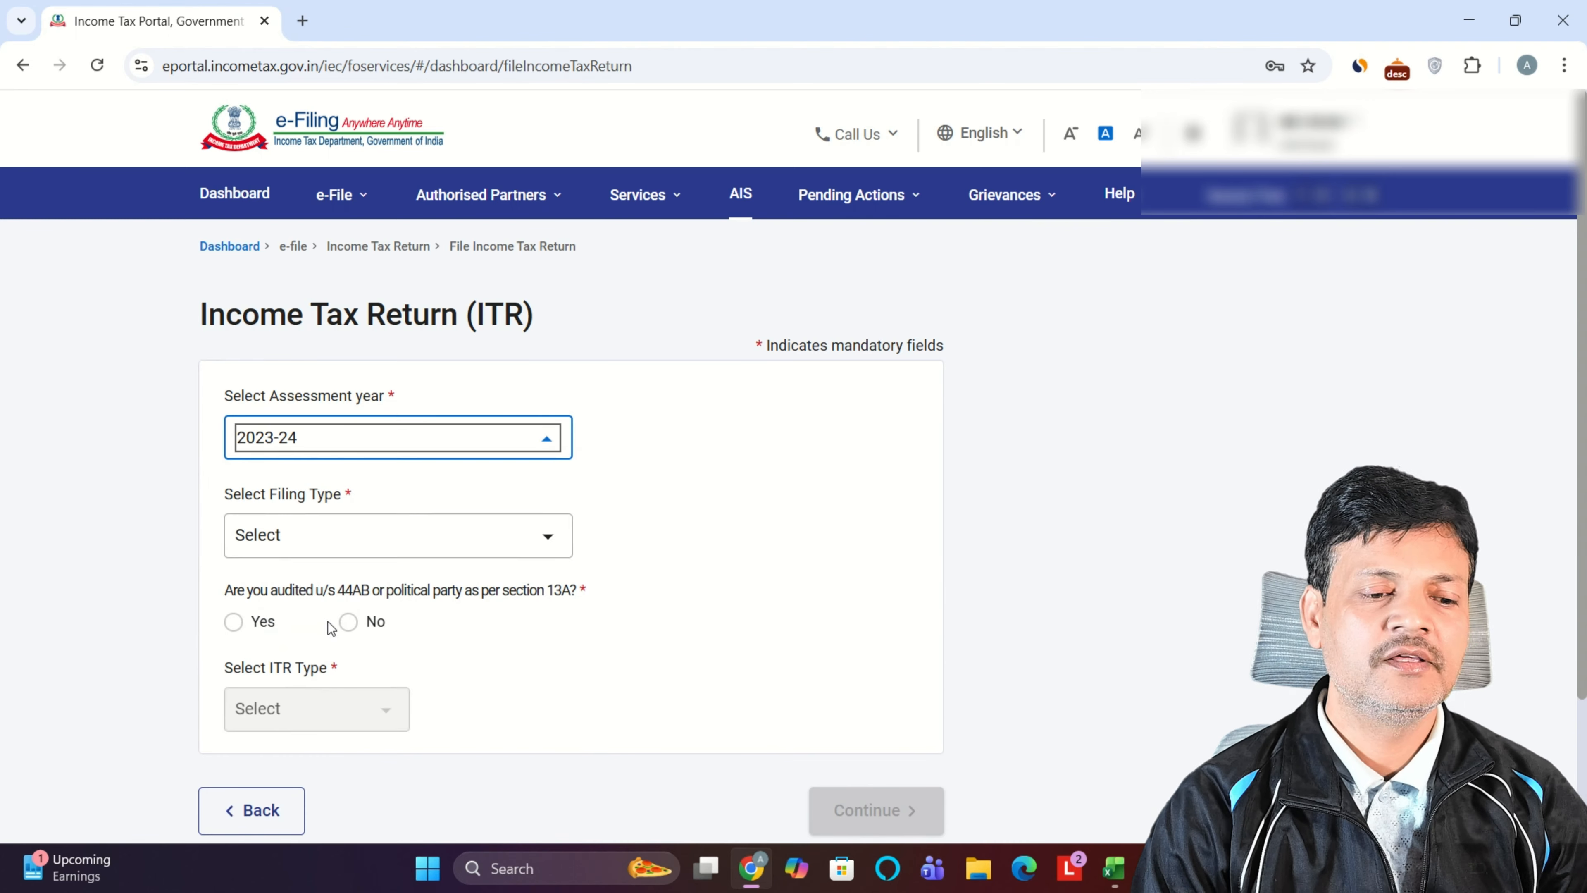
pyautogui.click(317, 536)
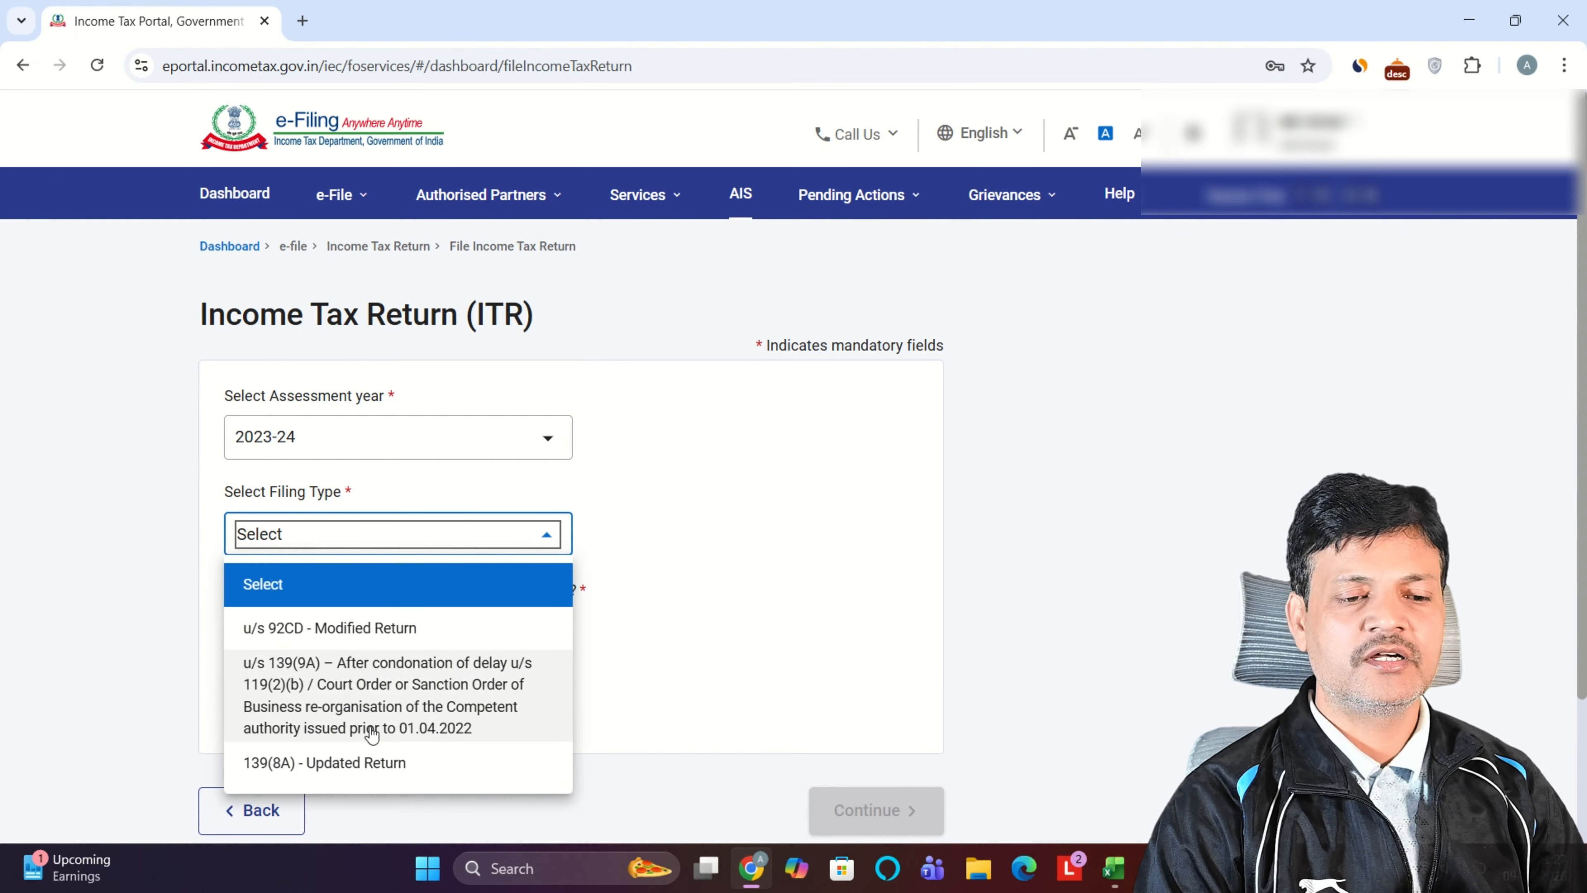
pyautogui.click(363, 770)
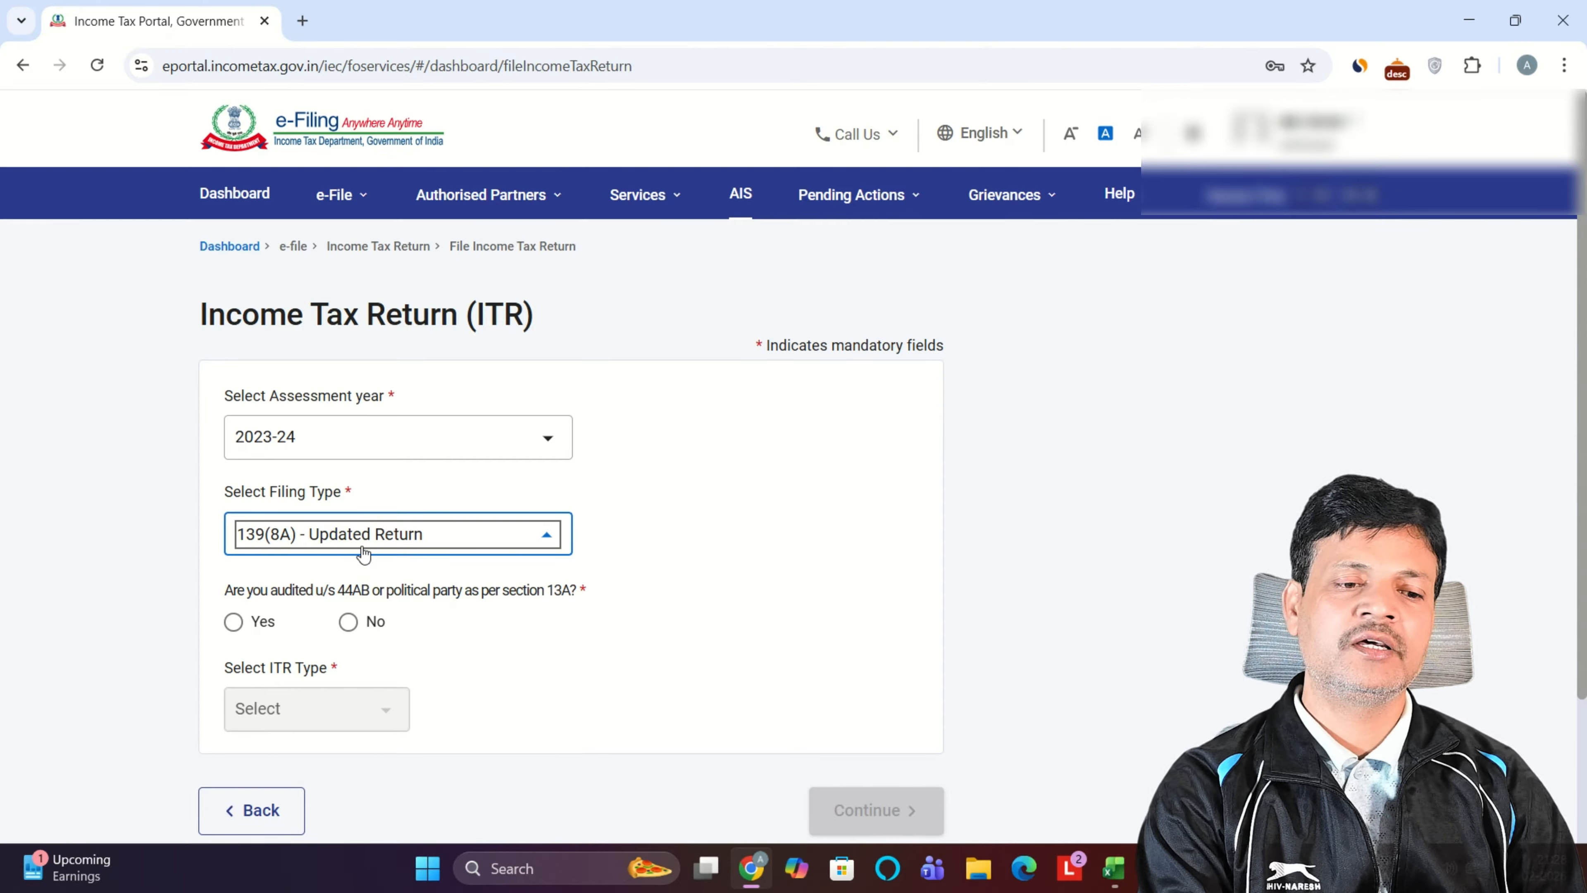
# Step: Answer No to the 44AB audit question, choose ITR-4, and confirm the updated return conditions
pyautogui.click(350, 622)
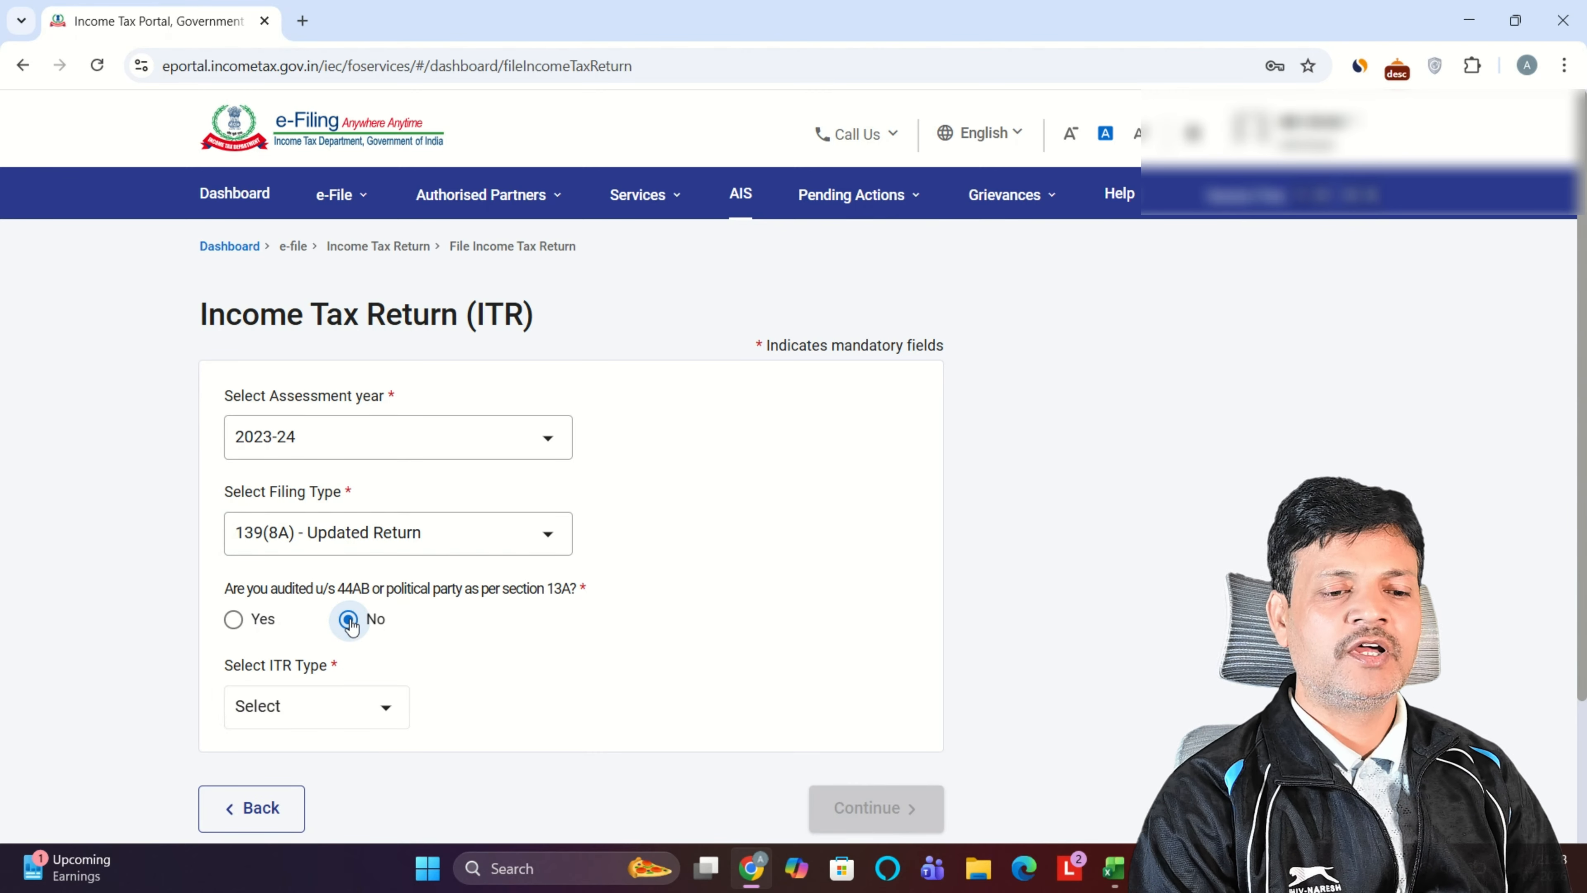
pyautogui.click(326, 710)
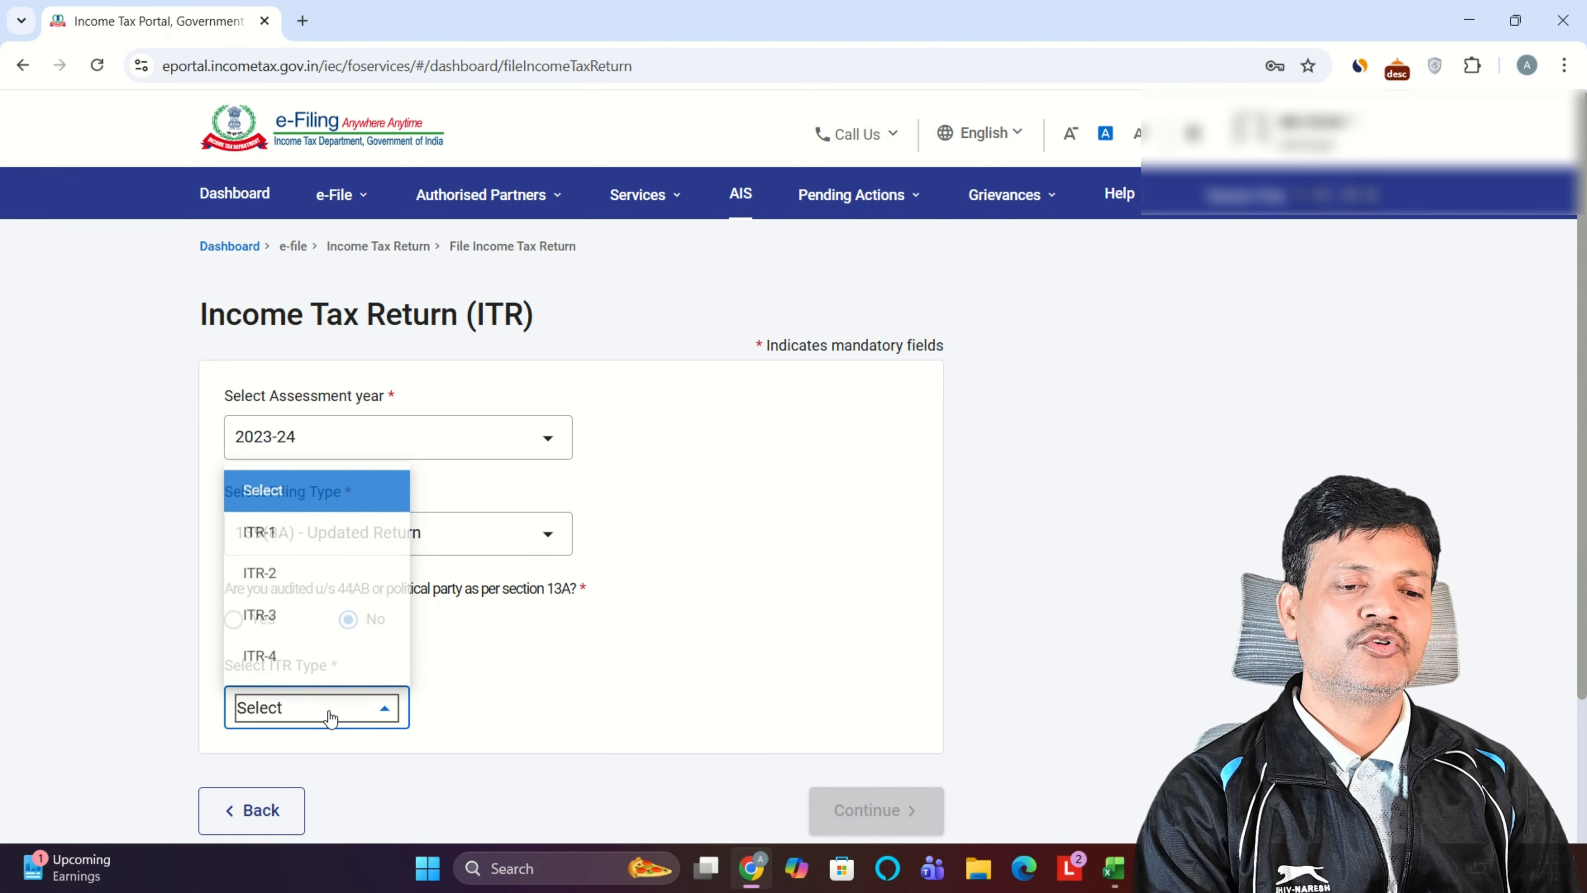
pyautogui.click(276, 651)
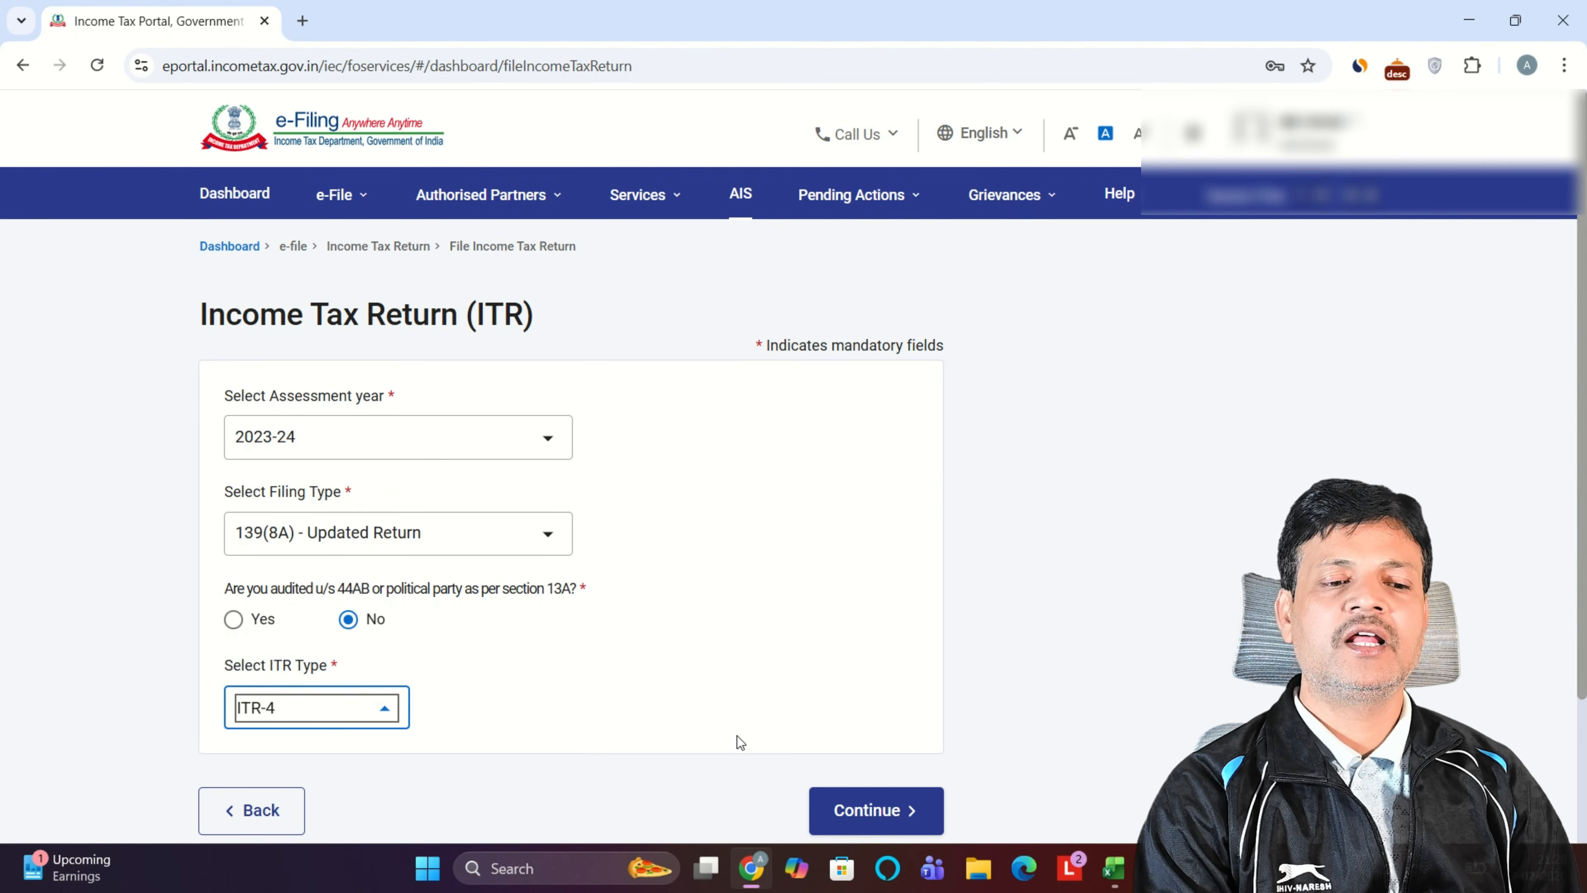
pyautogui.click(888, 826)
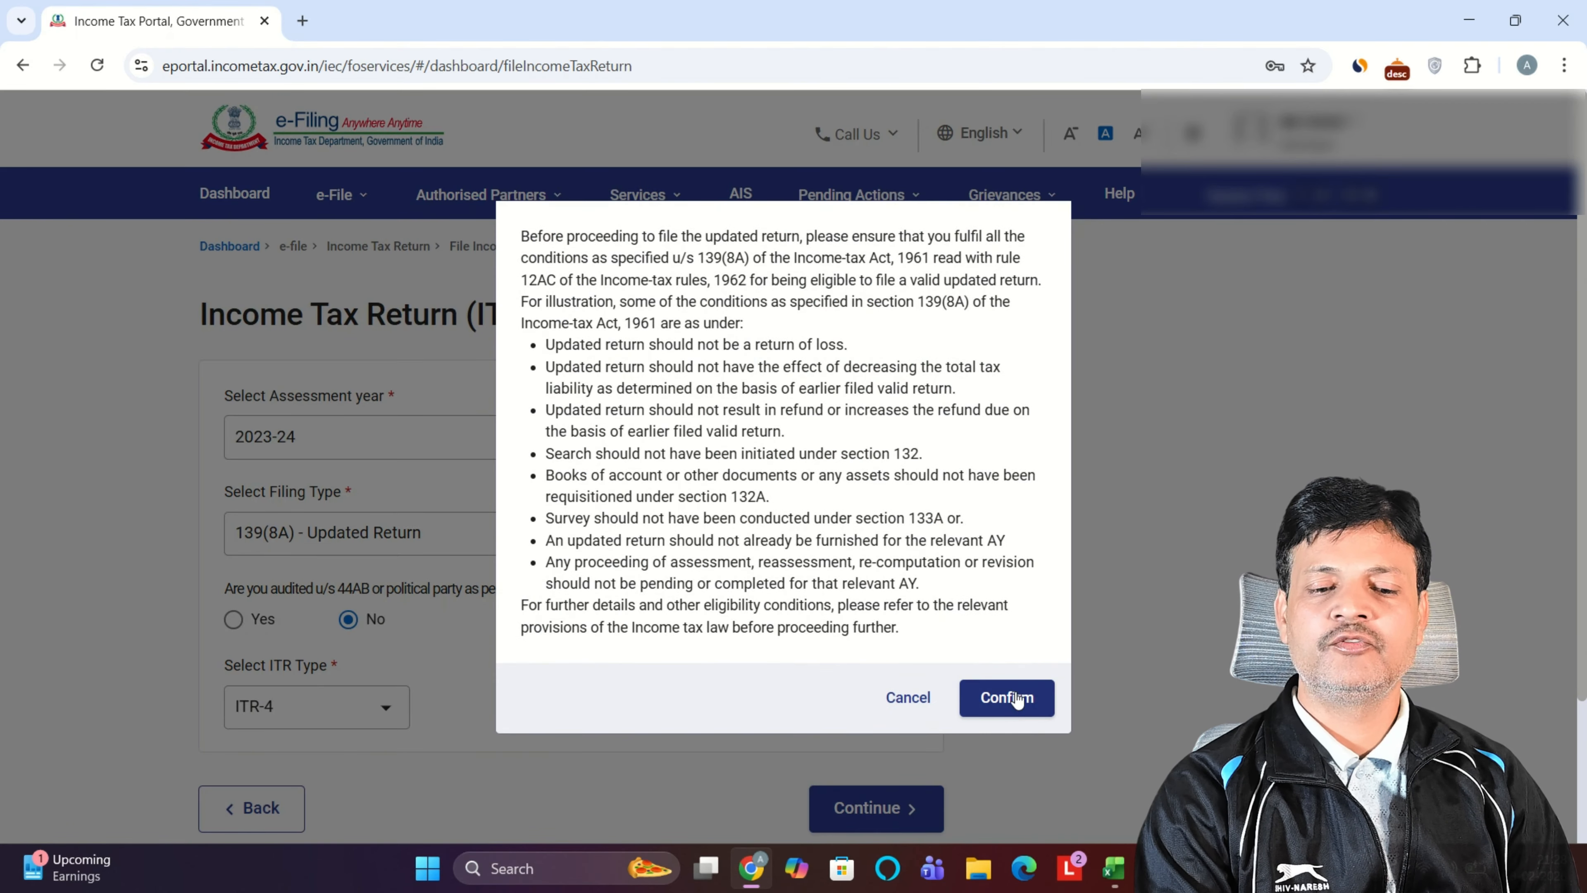
pyautogui.click(1014, 699)
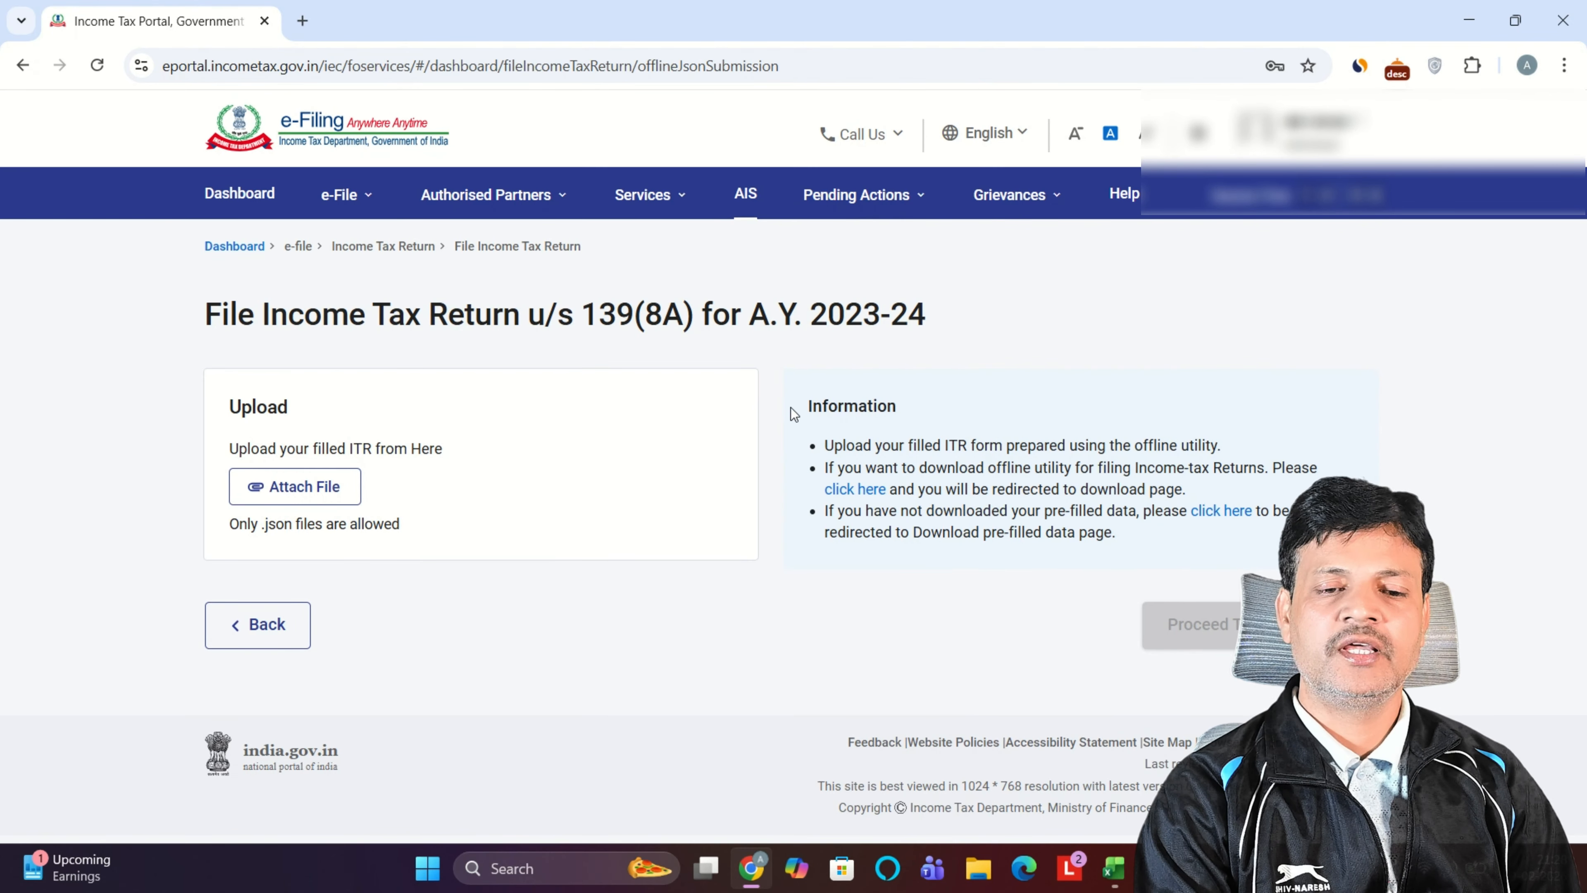
# Step: Download the Excel-based ITR 4 utility for assessment year 2023-24 from the portal's Downloads page and return to the filing page
pyautogui.click(866, 492)
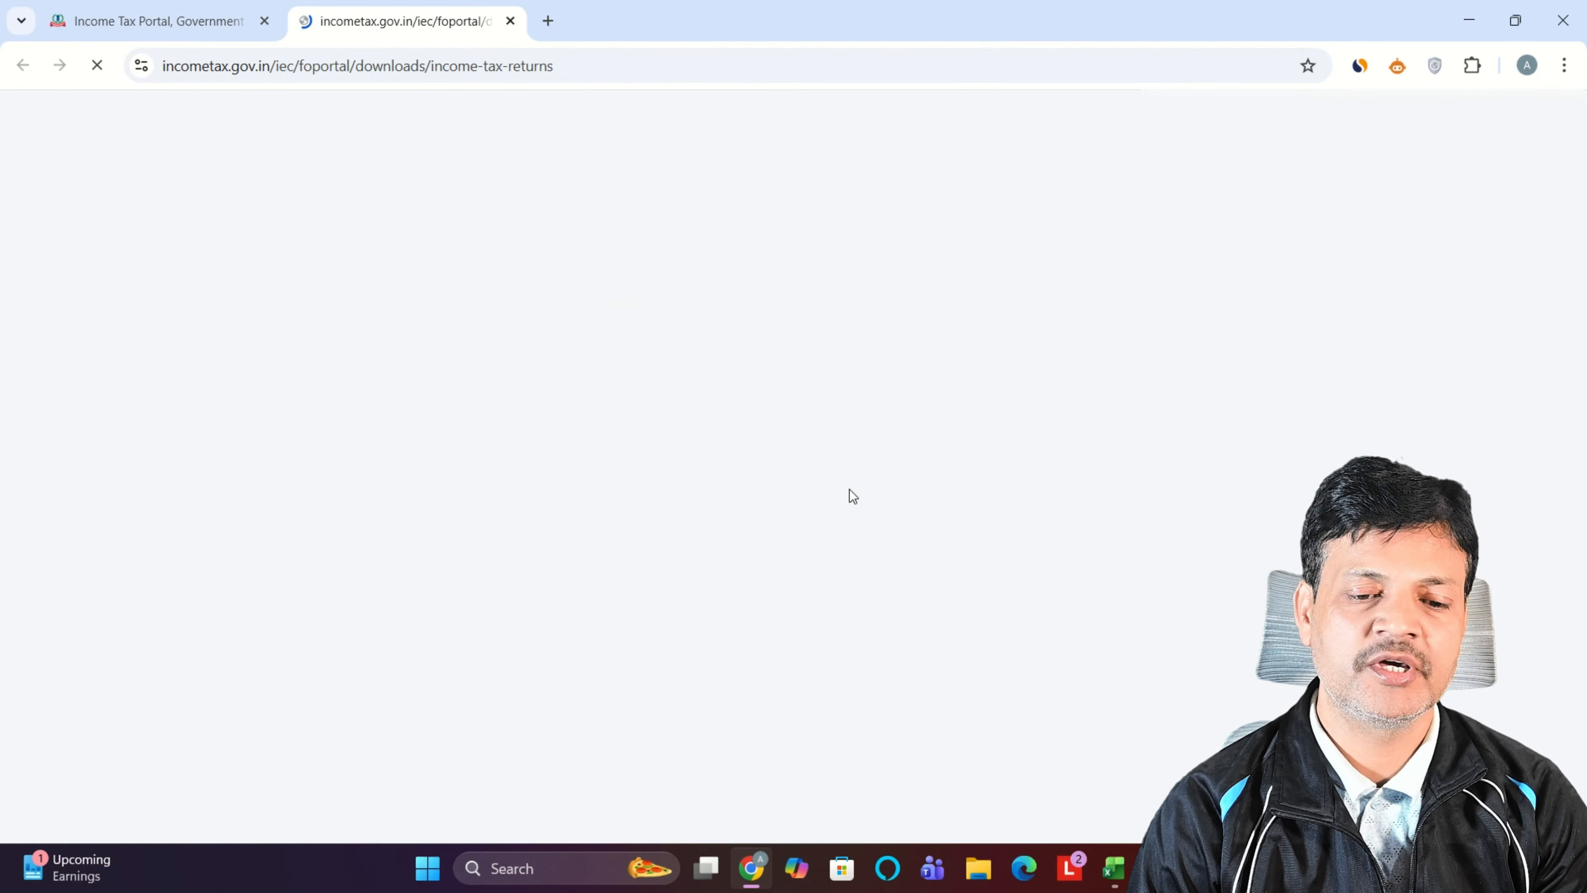
pyautogui.click(645, 488)
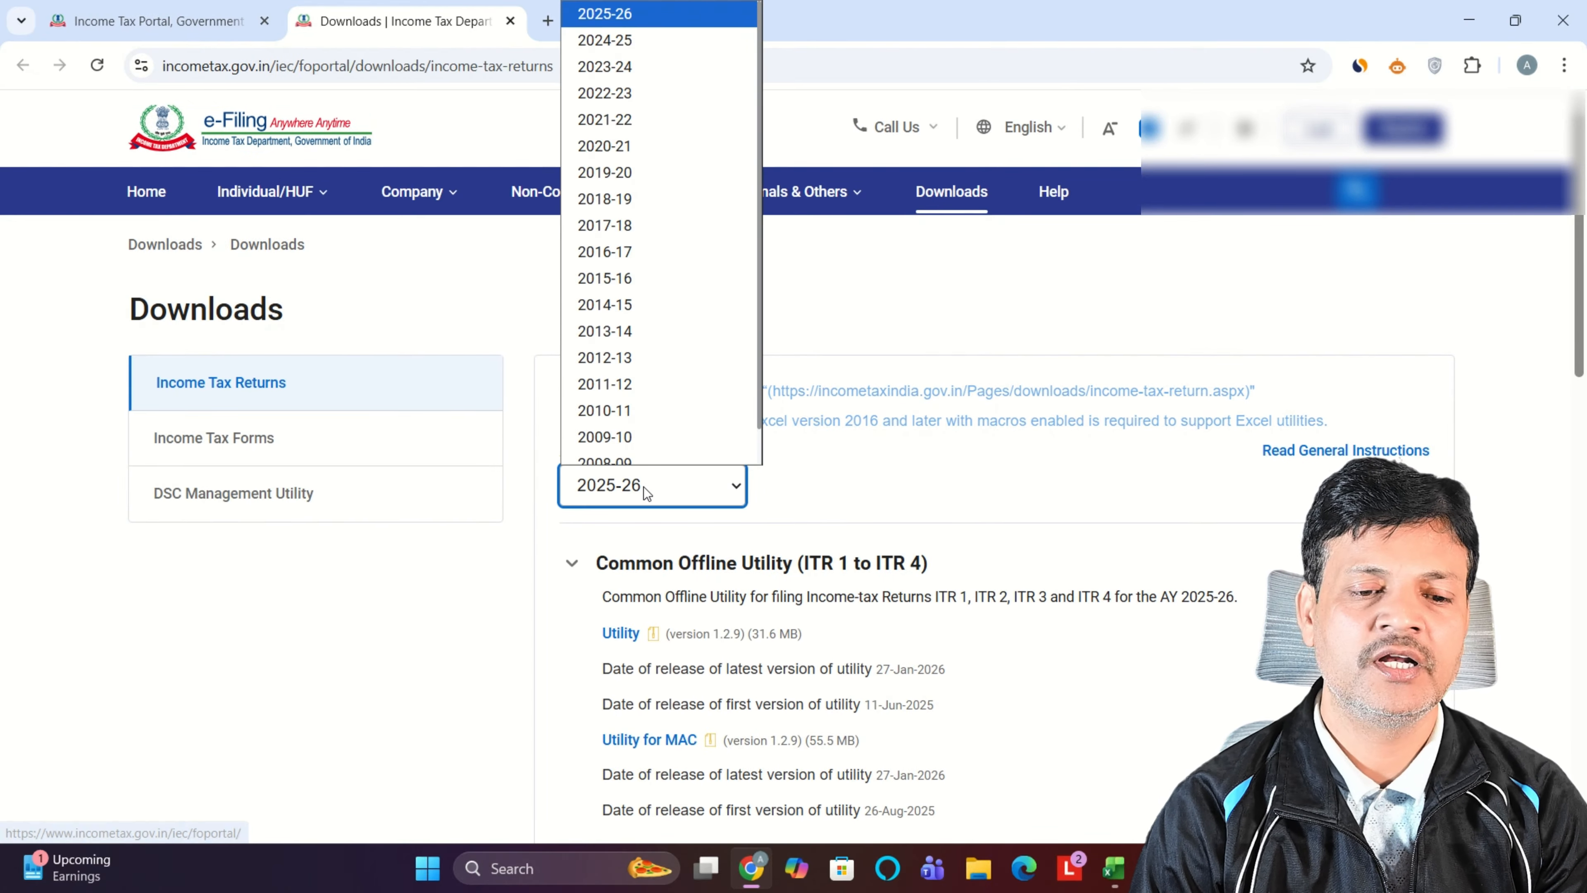
pyautogui.click(639, 53)
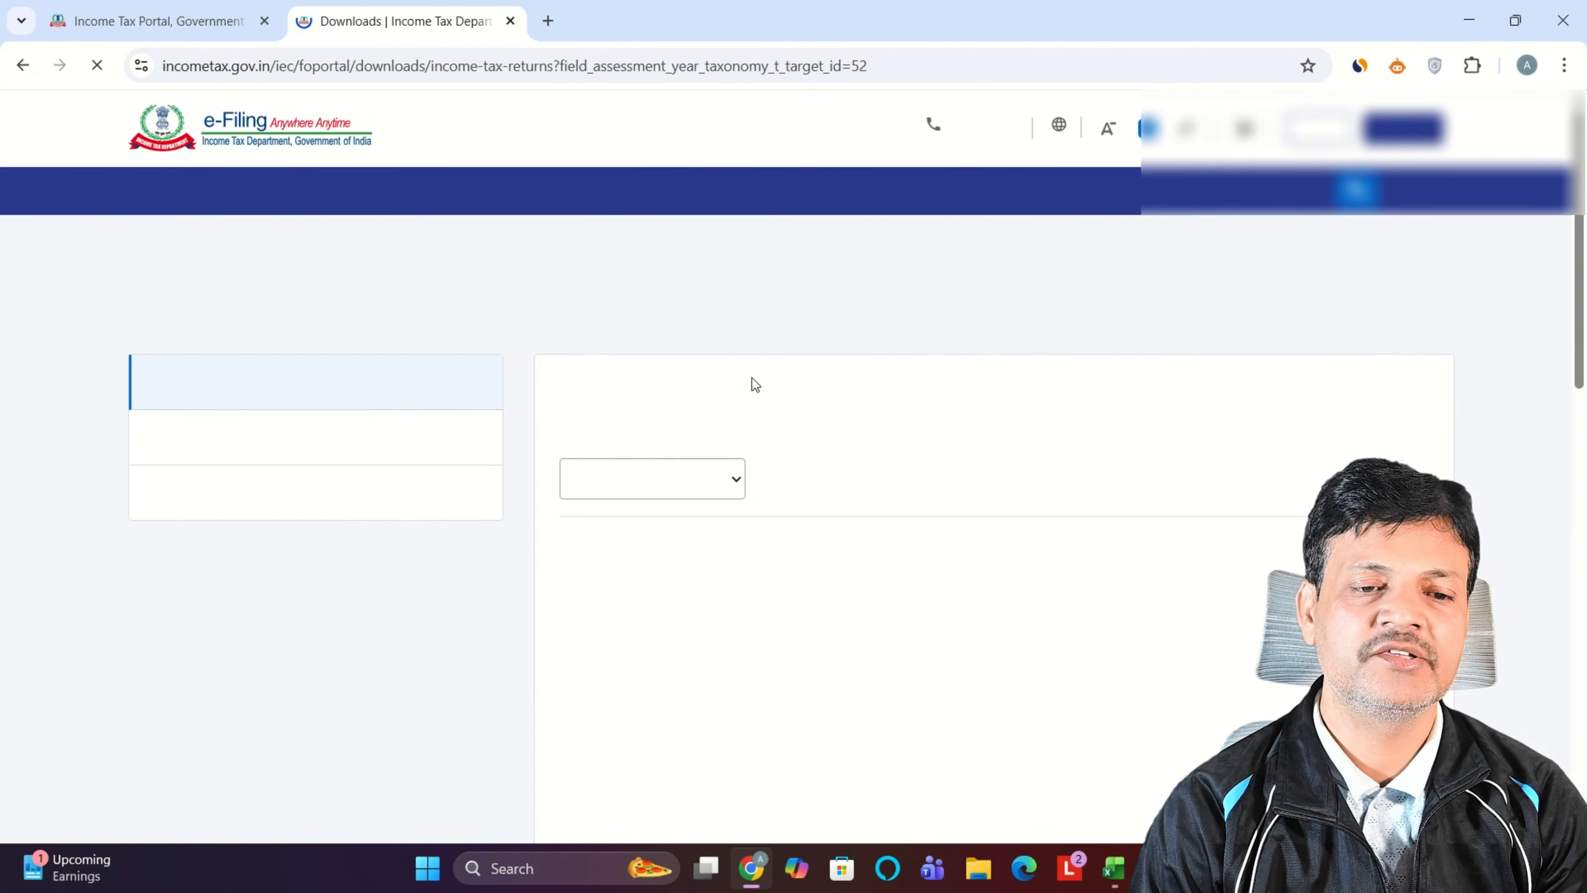
pyautogui.moveTo(1581, 205); pyautogui.dragTo(1586, 447)
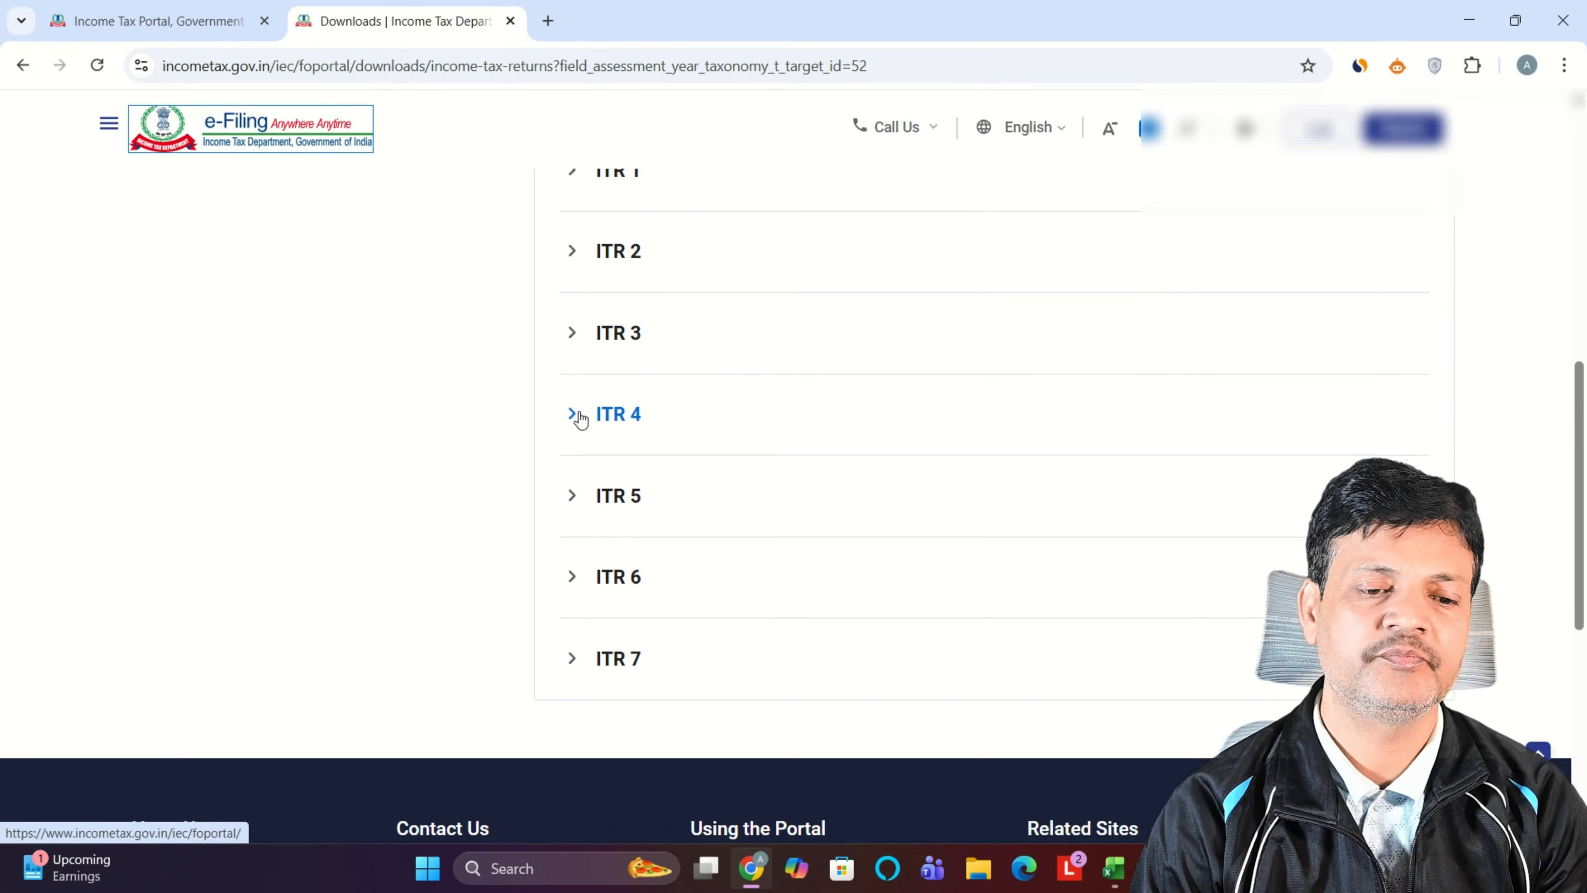
pyautogui.click(575, 413)
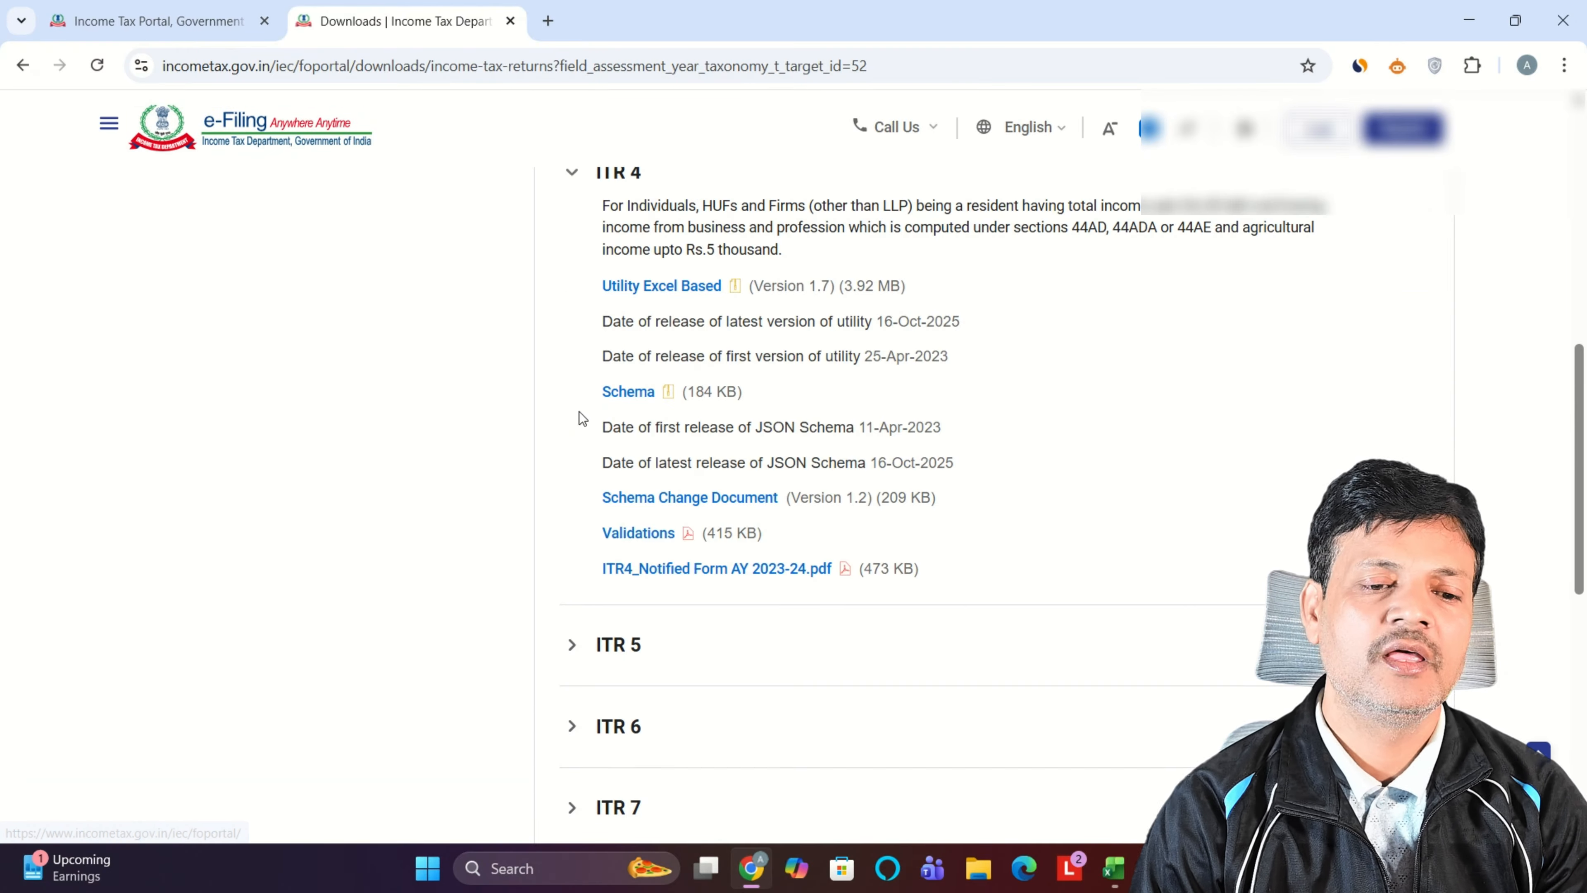
pyautogui.click(670, 289)
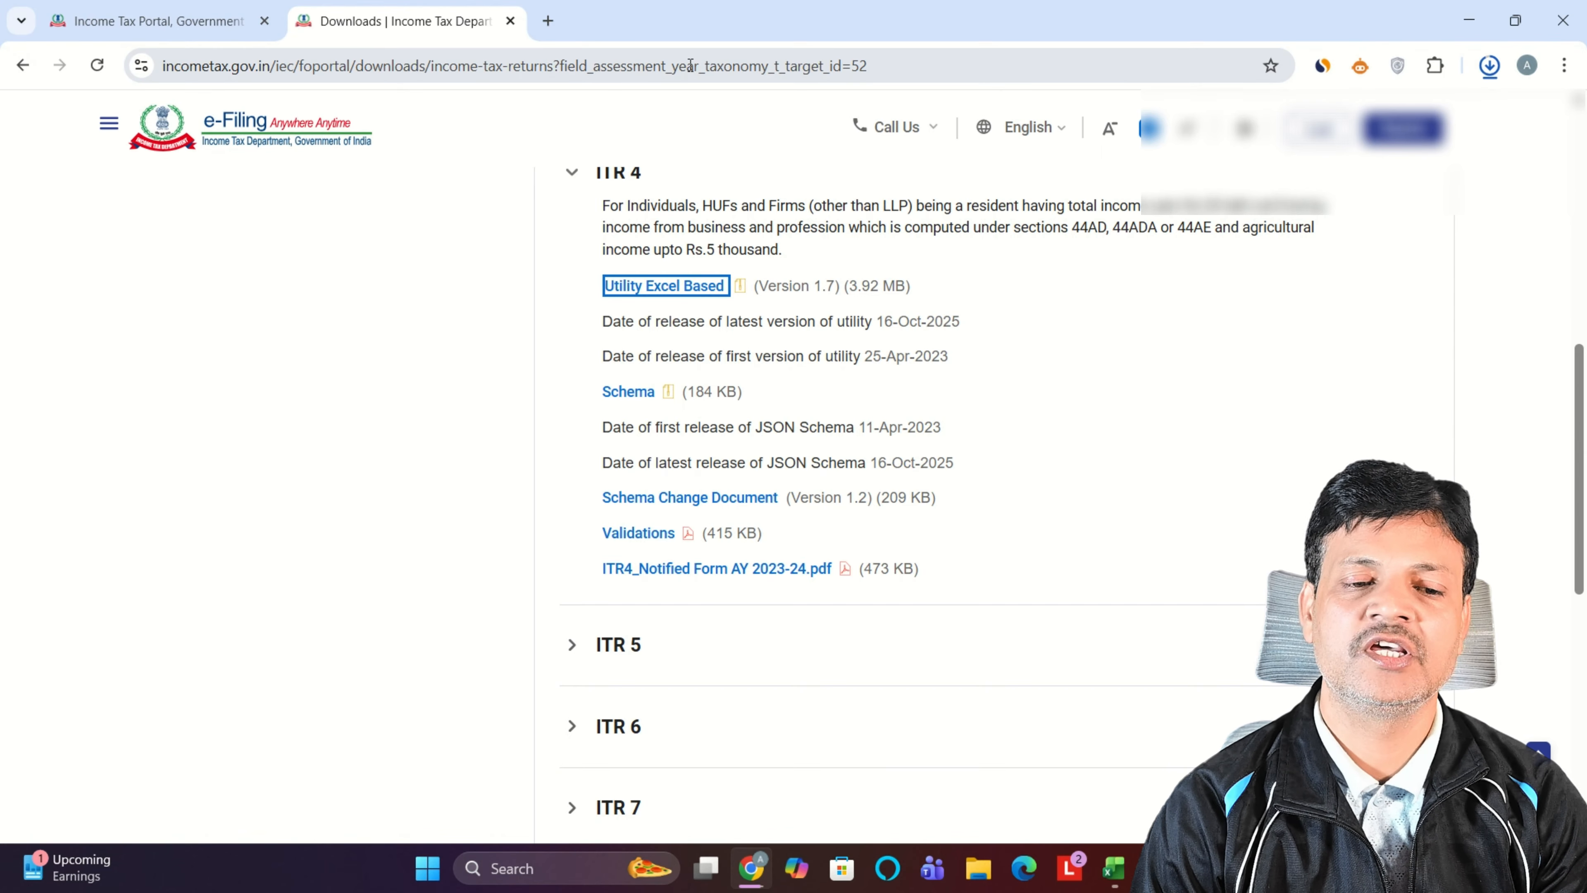
pyautogui.click(509, 21)
# Step: Download the pre-filled data for assessment year 2023-24 from the updated return filing page
pyautogui.click(644, 194)
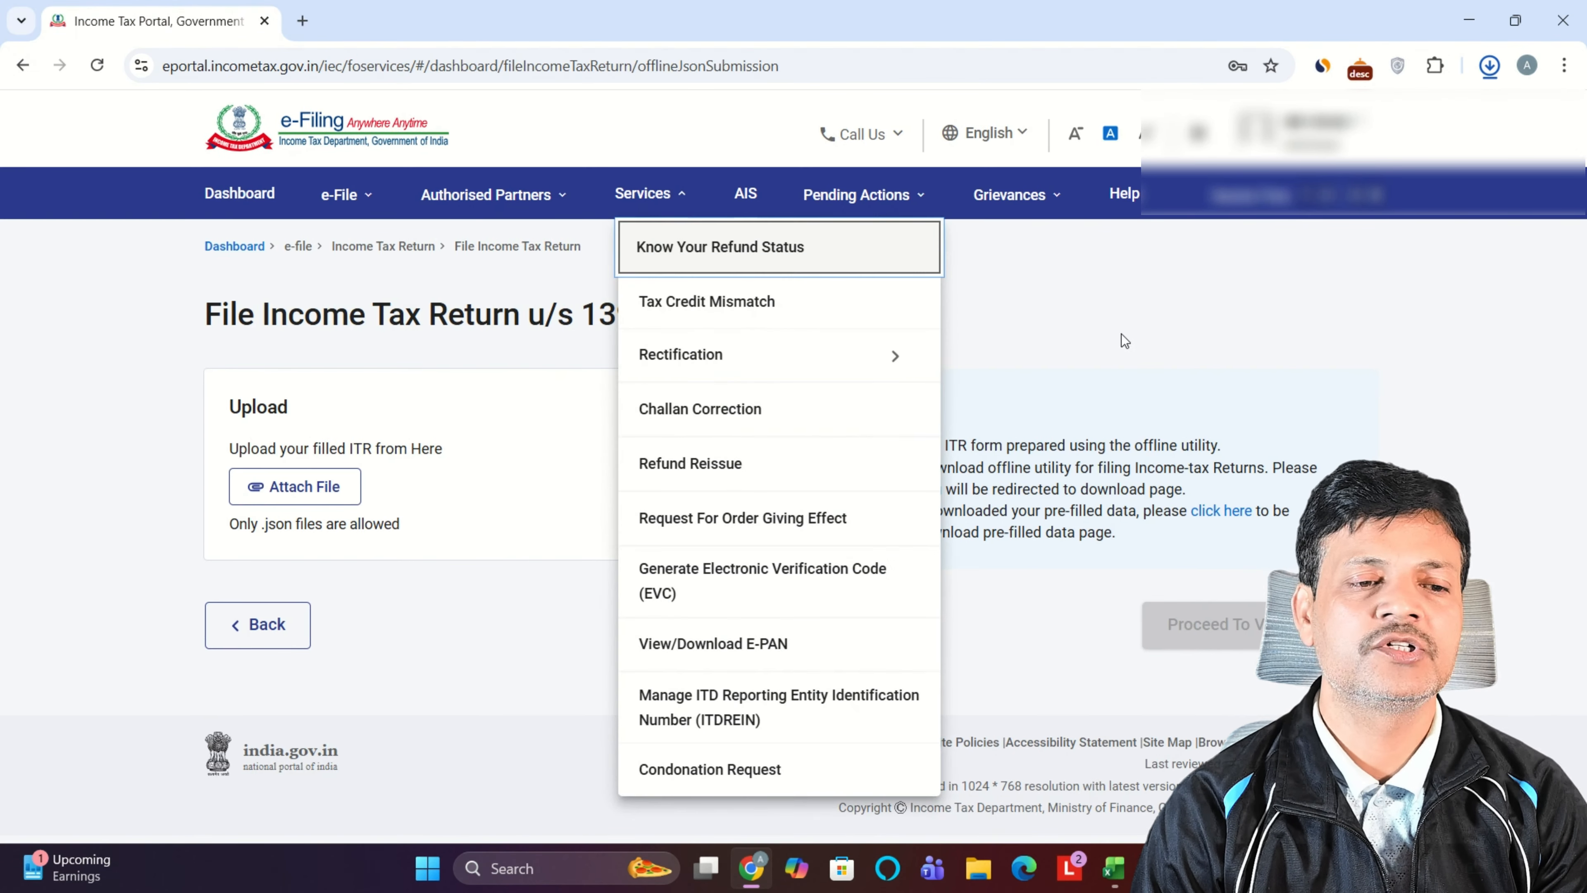
pyautogui.press('Escape')
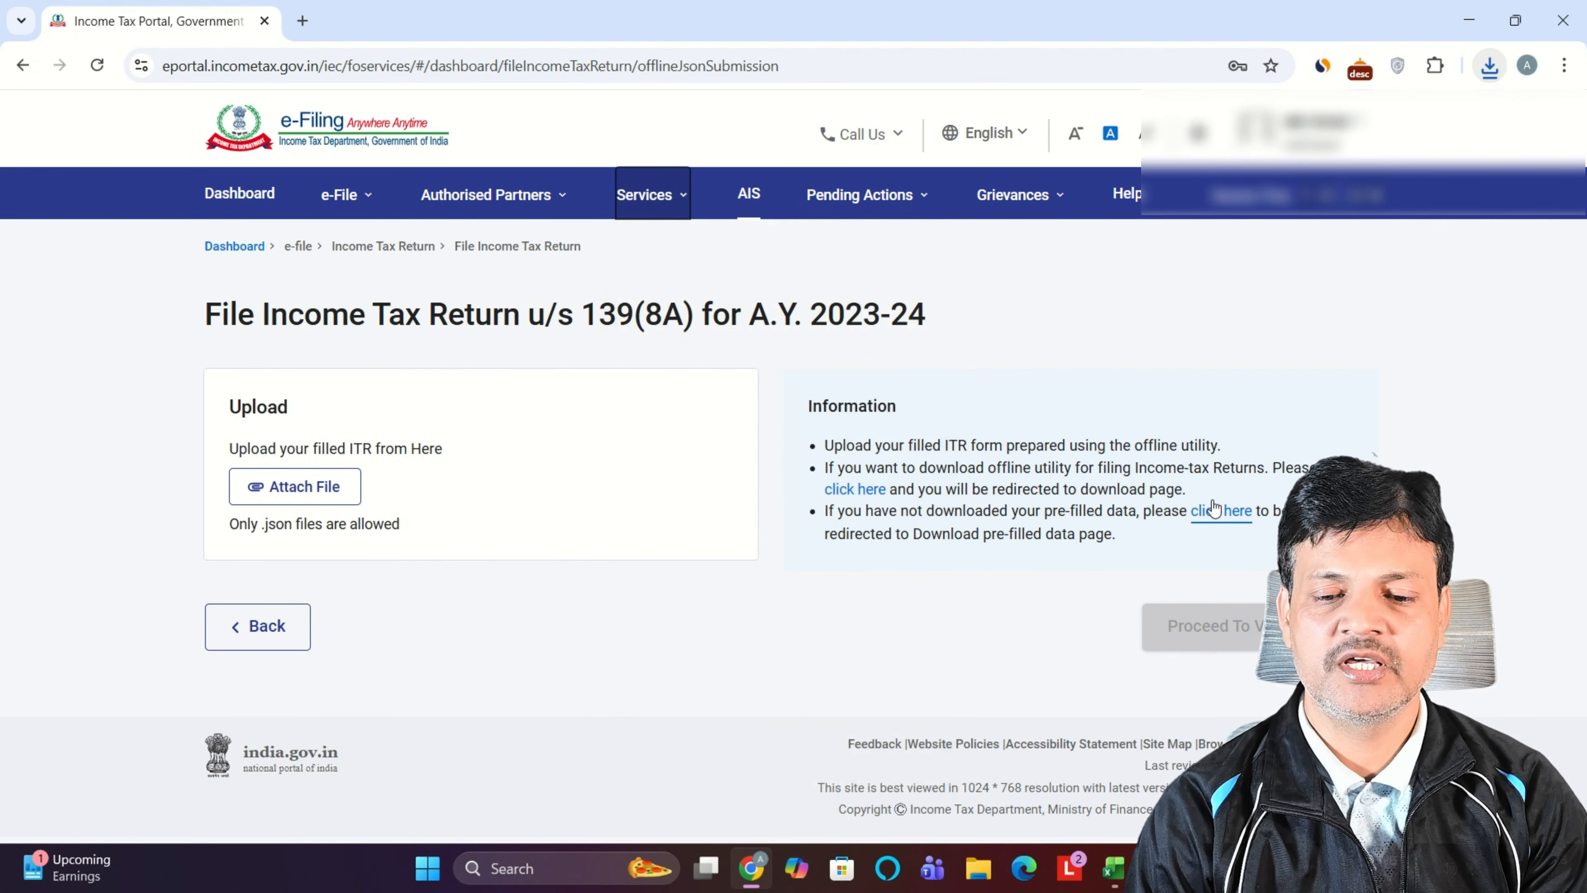
pyautogui.click(1224, 516)
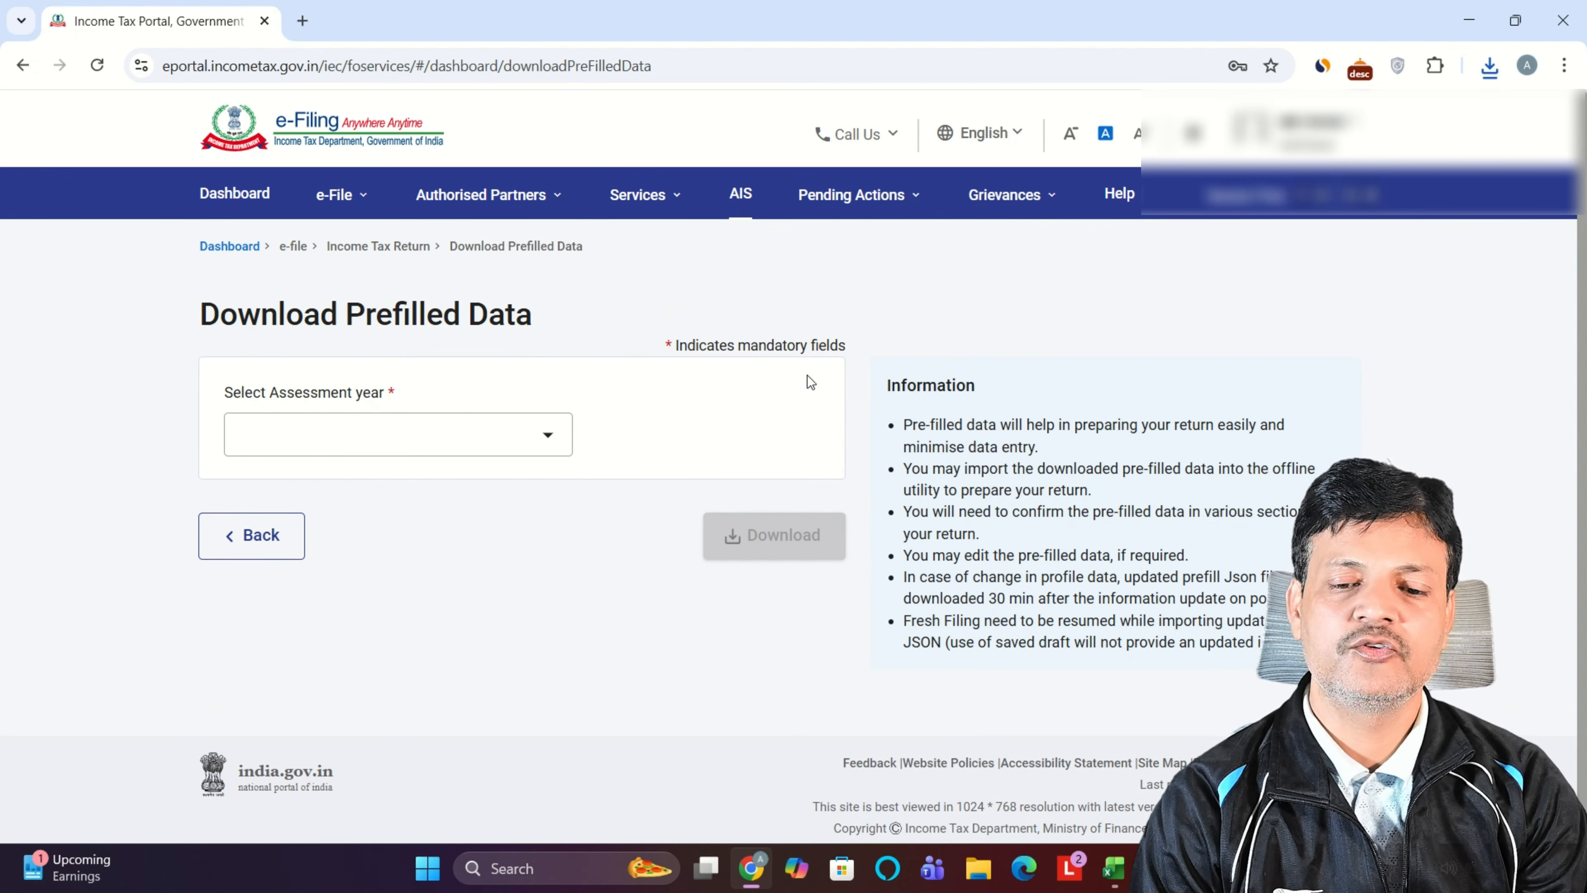
pyautogui.click(473, 434)
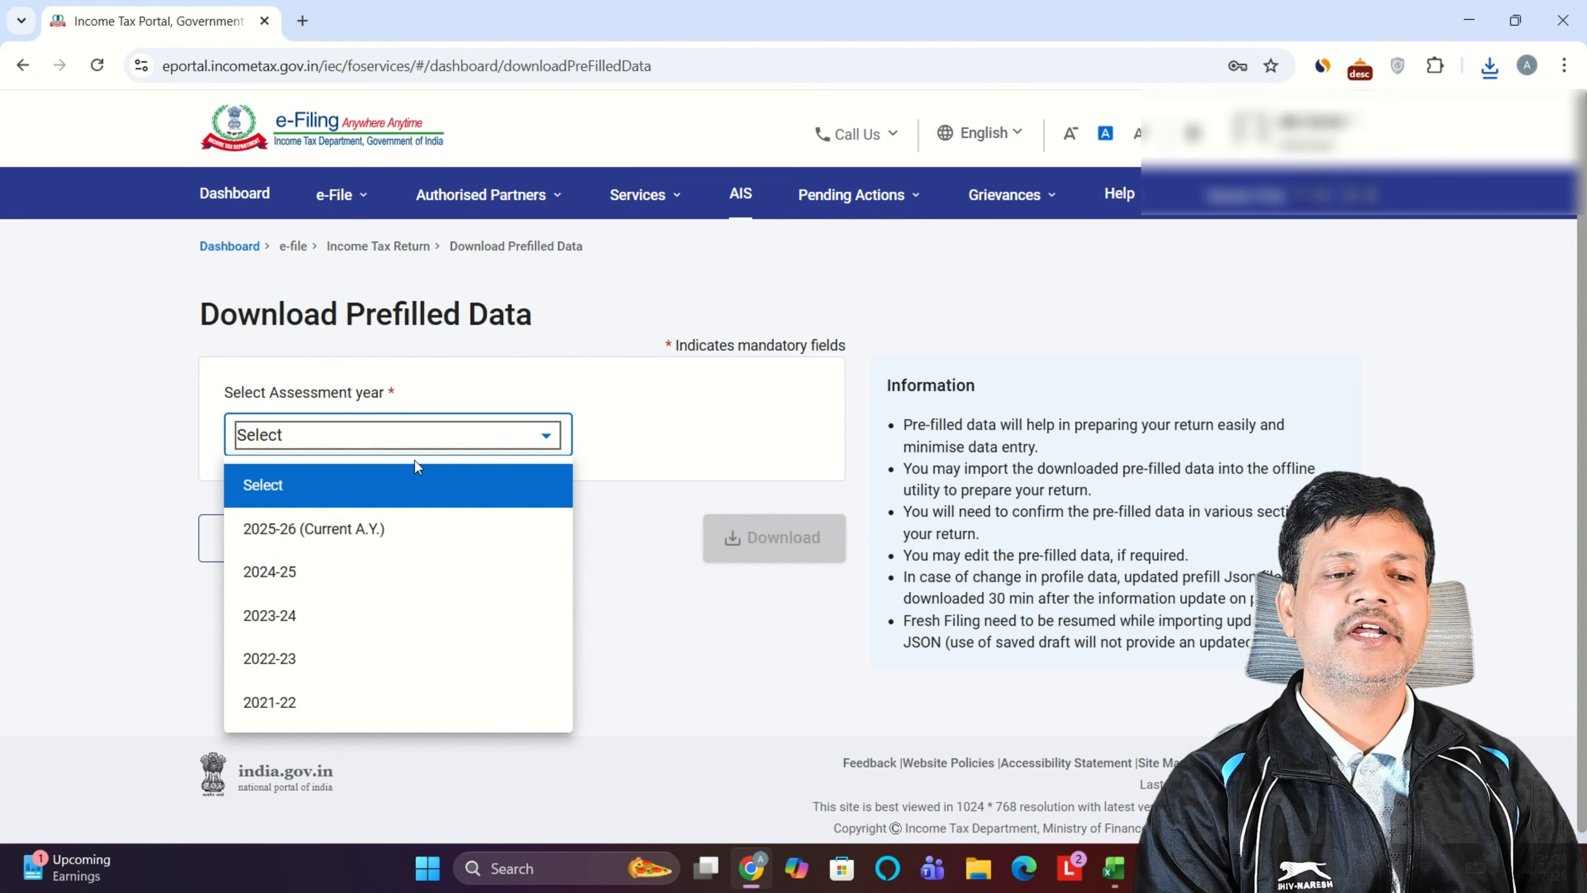
pyautogui.click(280, 615)
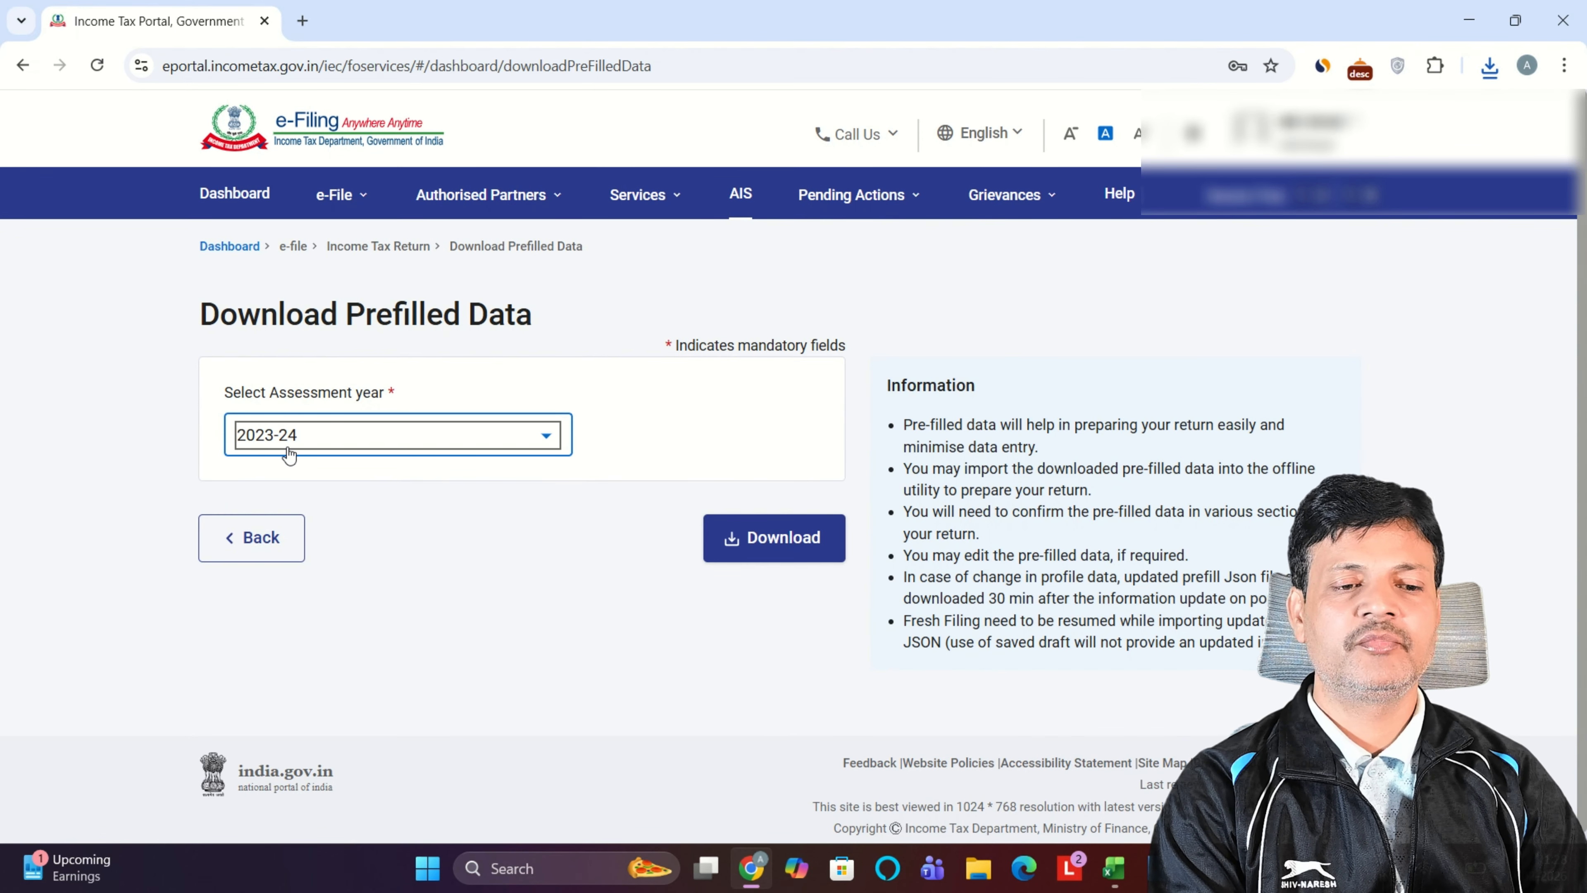
pyautogui.click(773, 539)
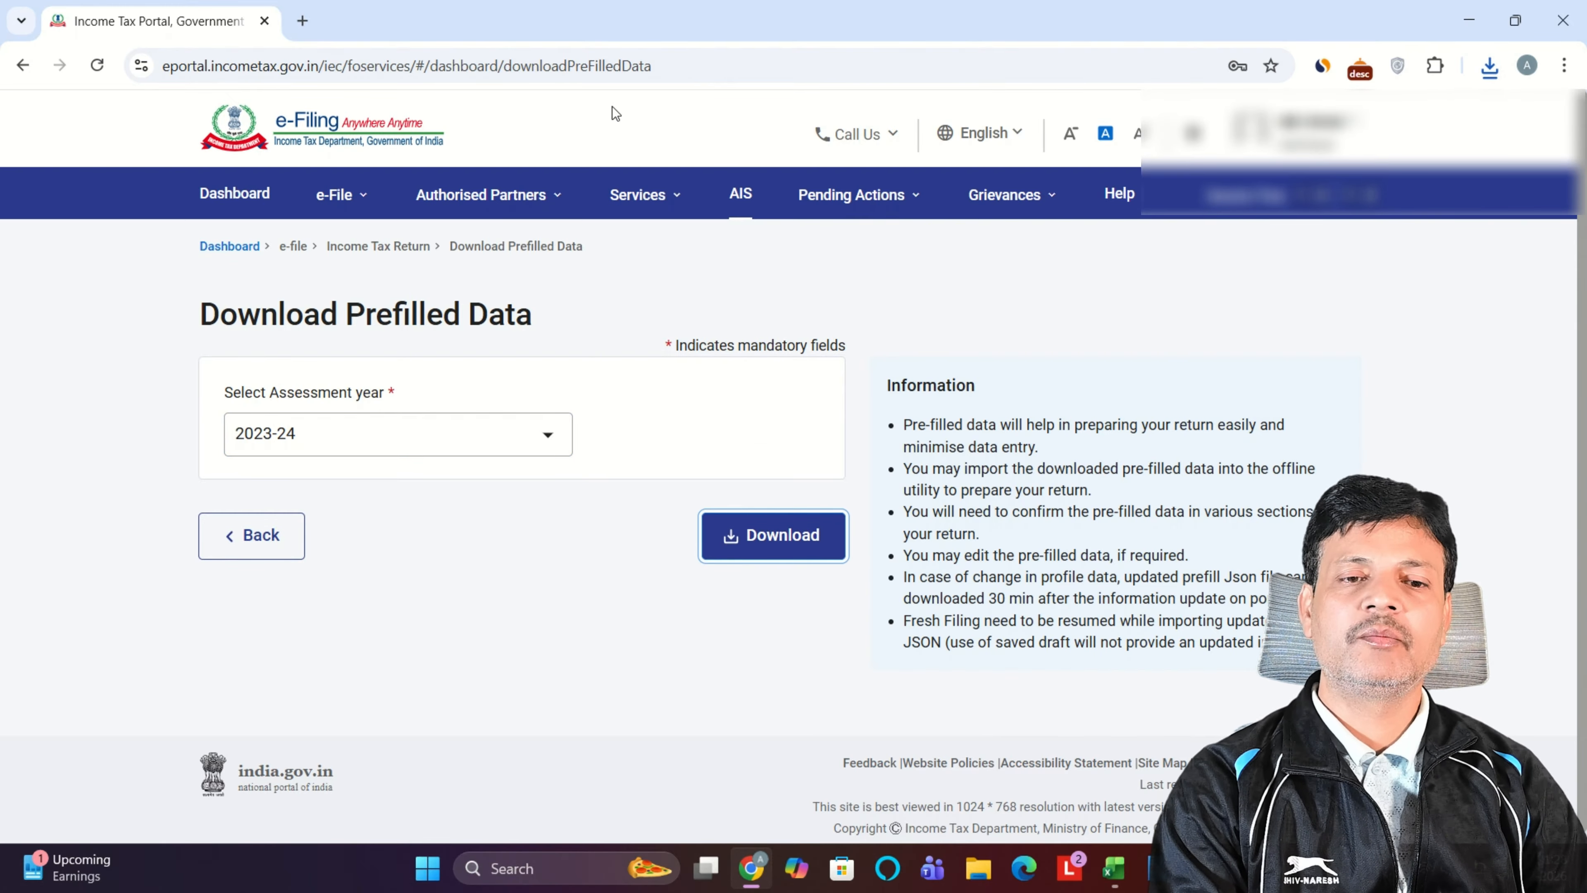
# Step: Locate the downloaded ITR 4_AY 2023-24_V1.7 archive in its folder and extract its files
pyautogui.click(1489, 67)
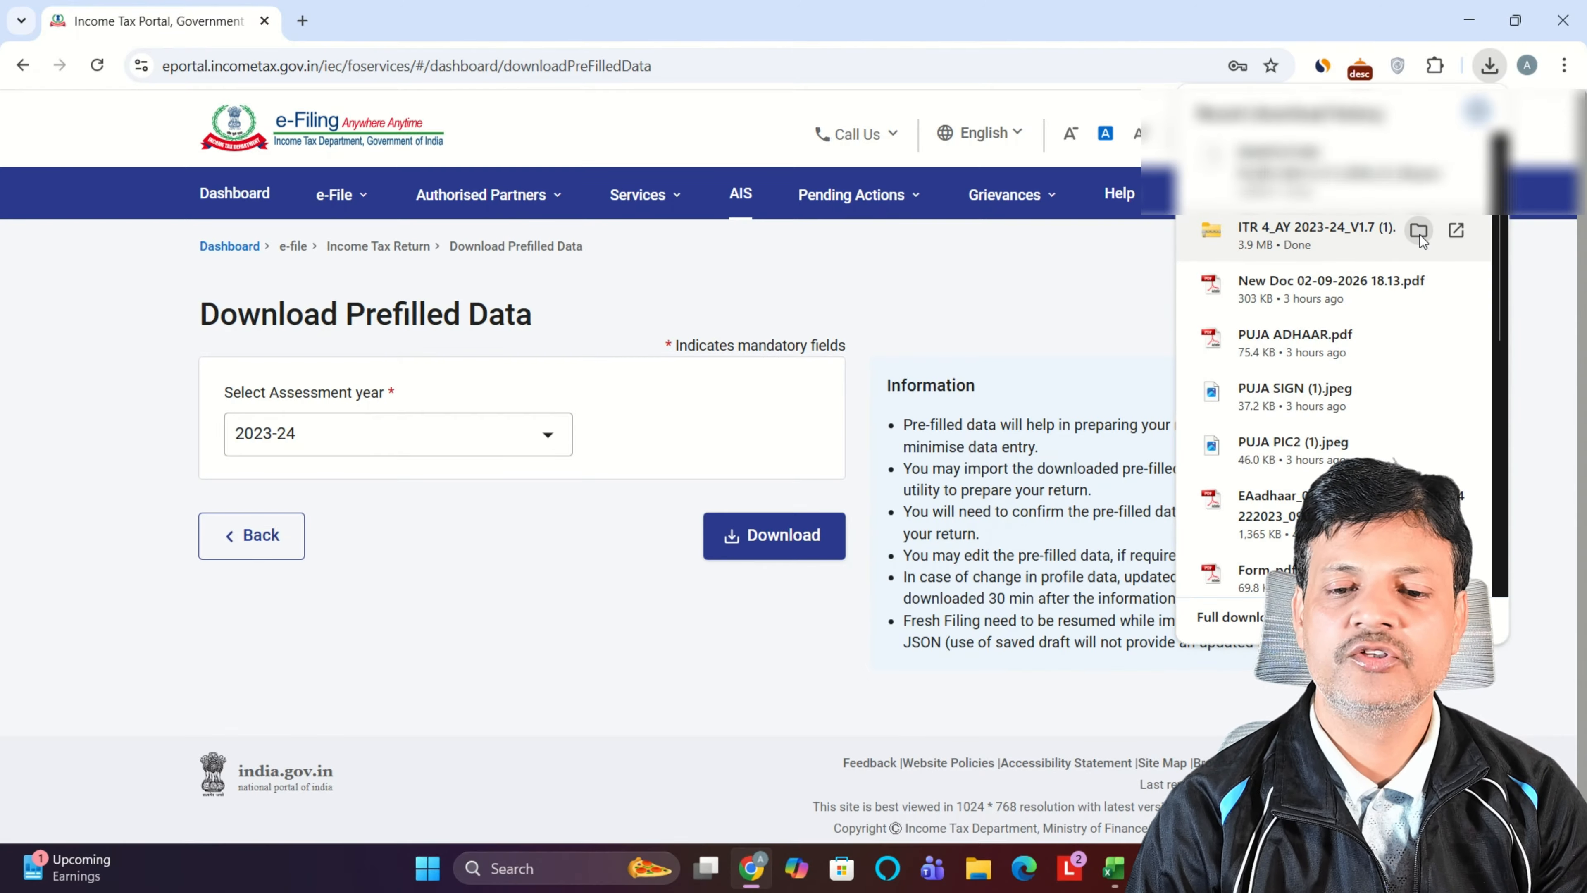
pyautogui.click(1418, 231)
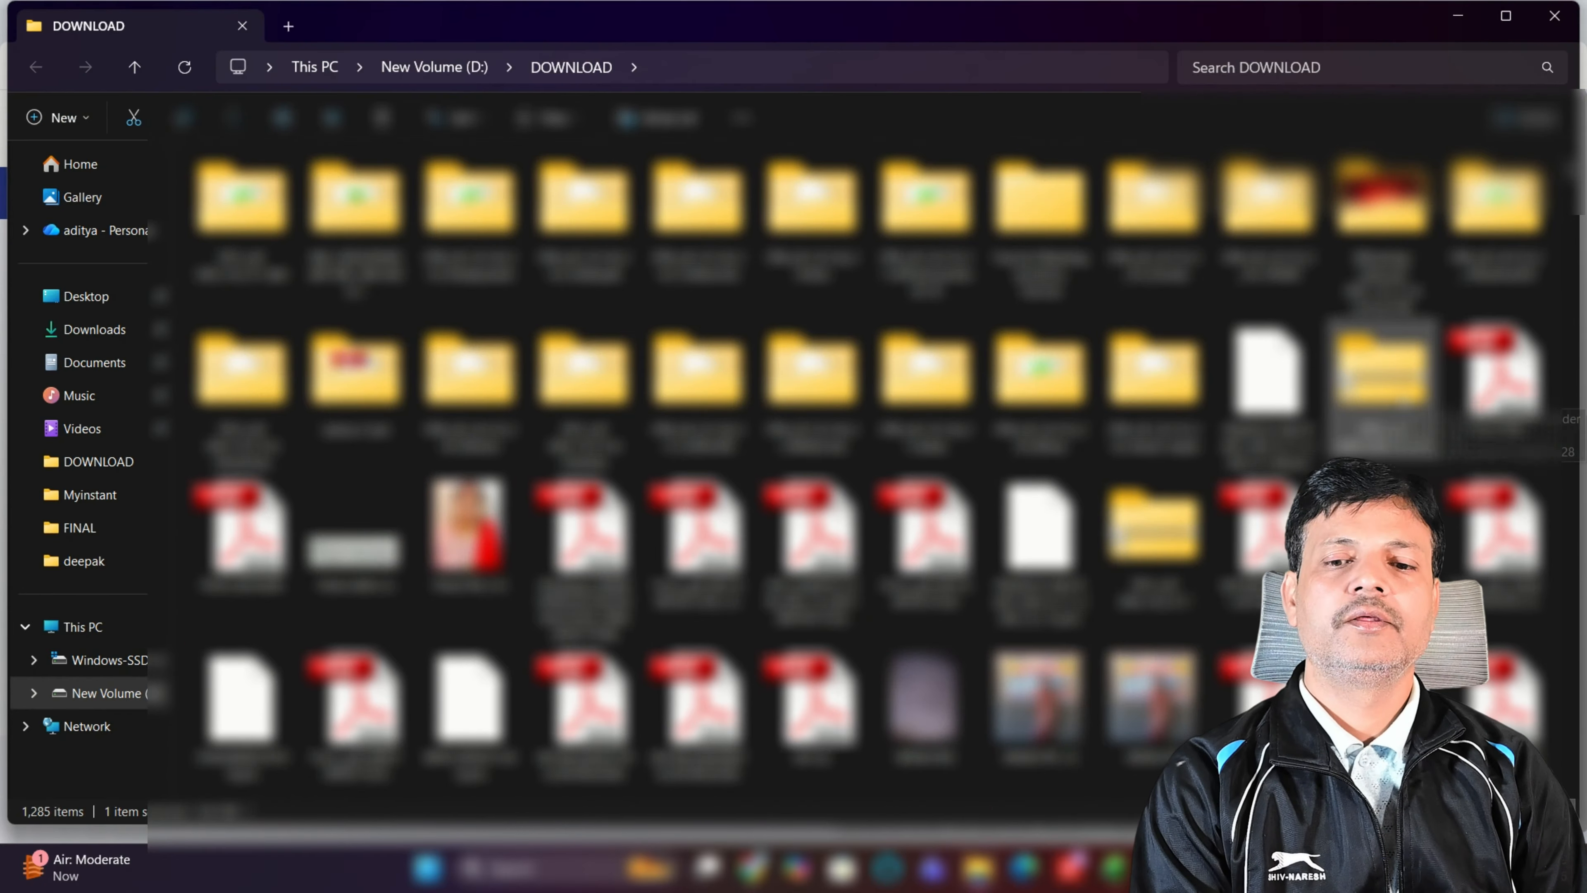
pyautogui.rightClick(1404, 402)
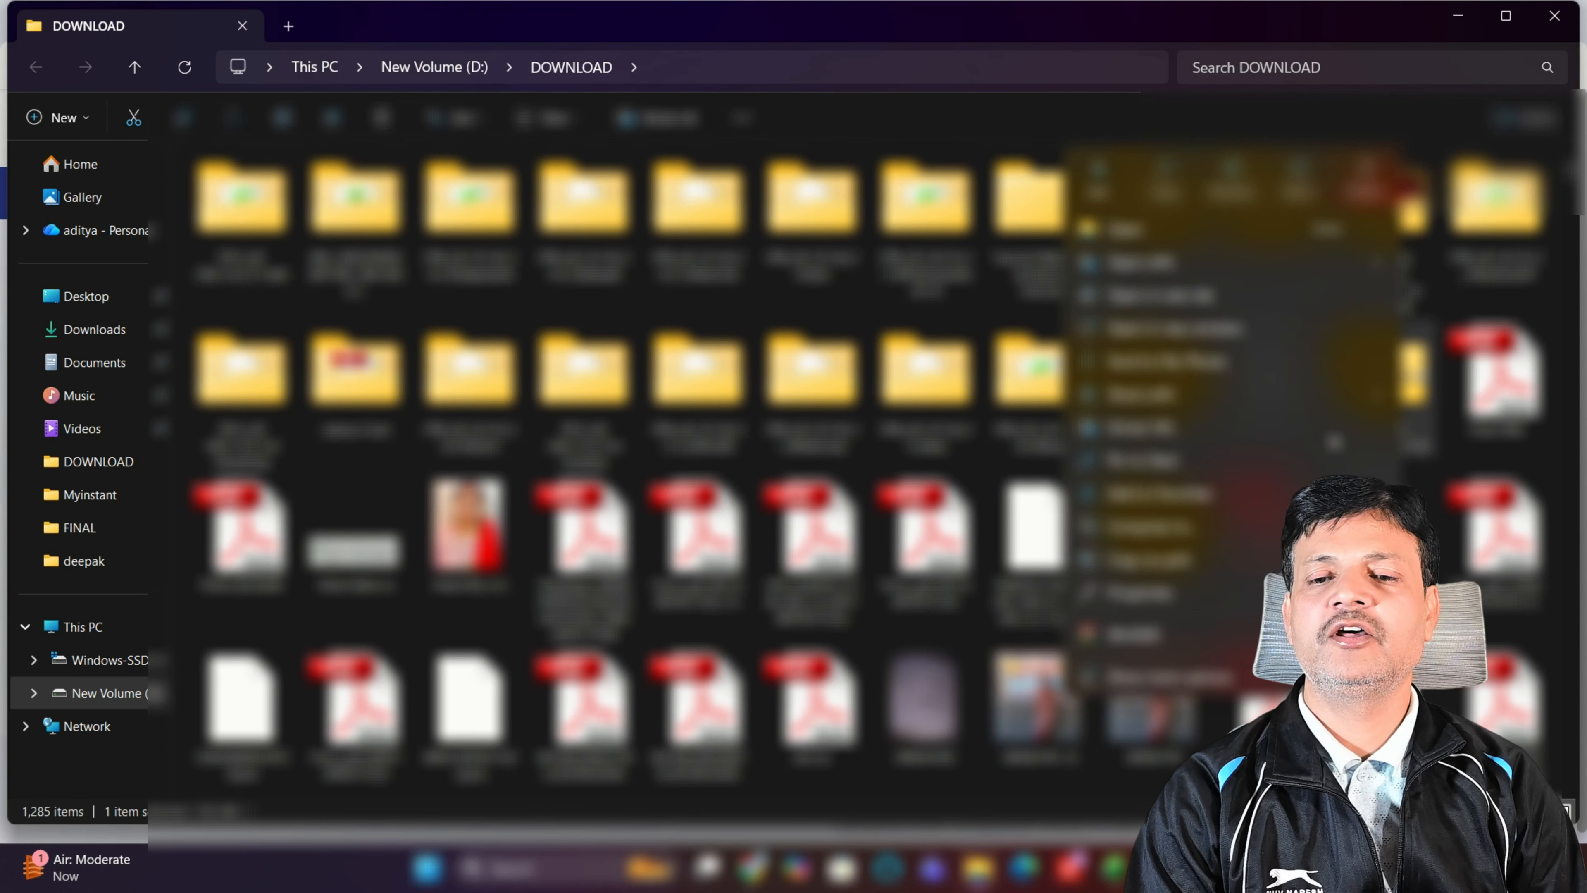
pyautogui.moveTo(1171, 643)
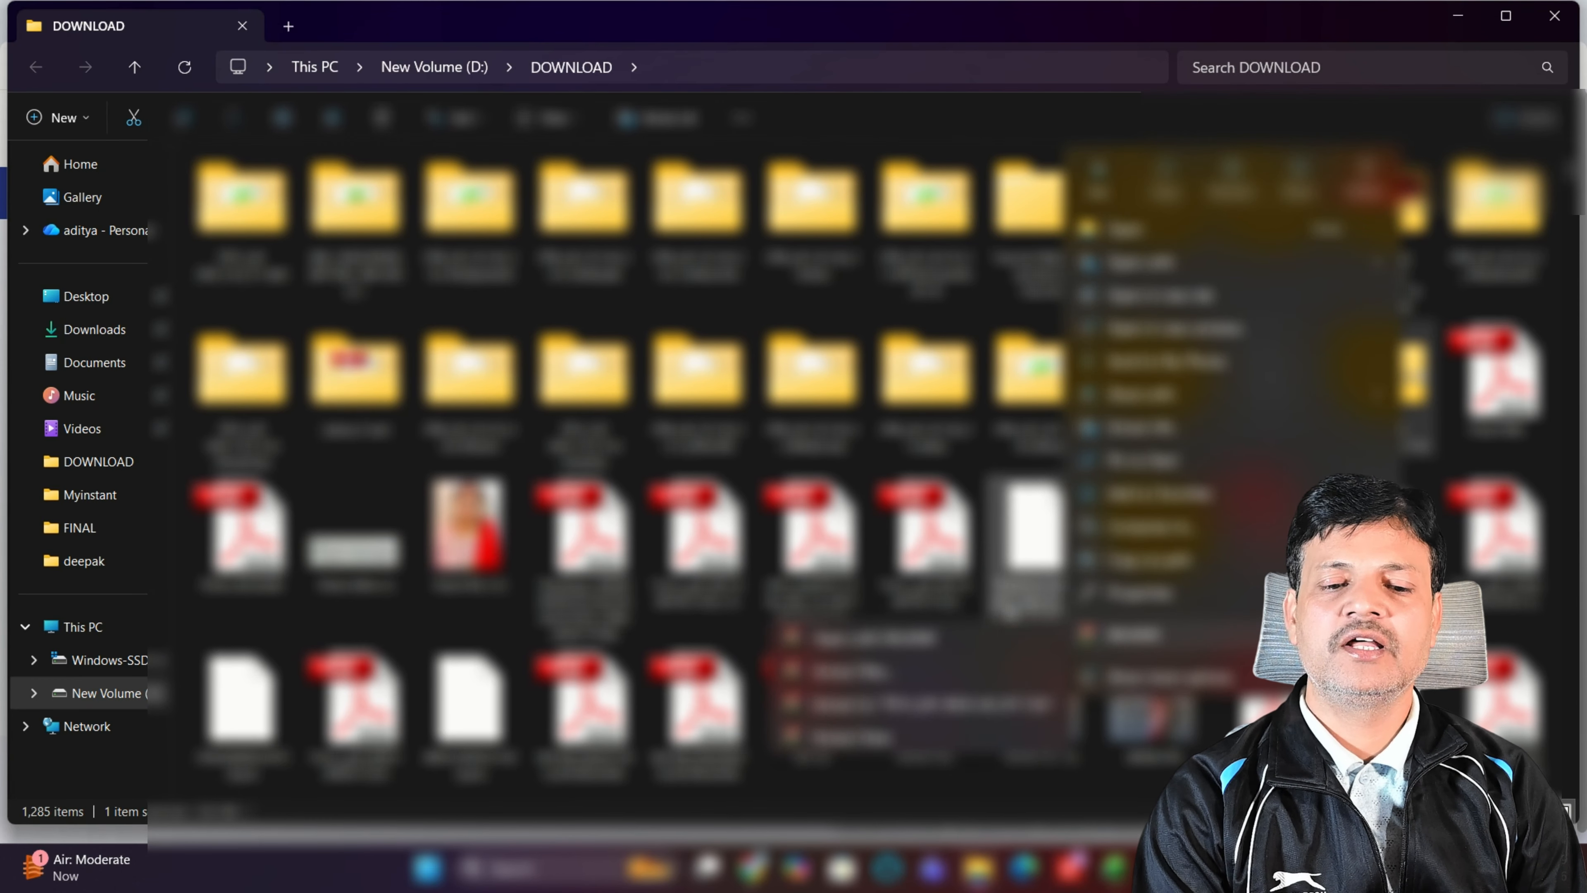
pyautogui.click(897, 674)
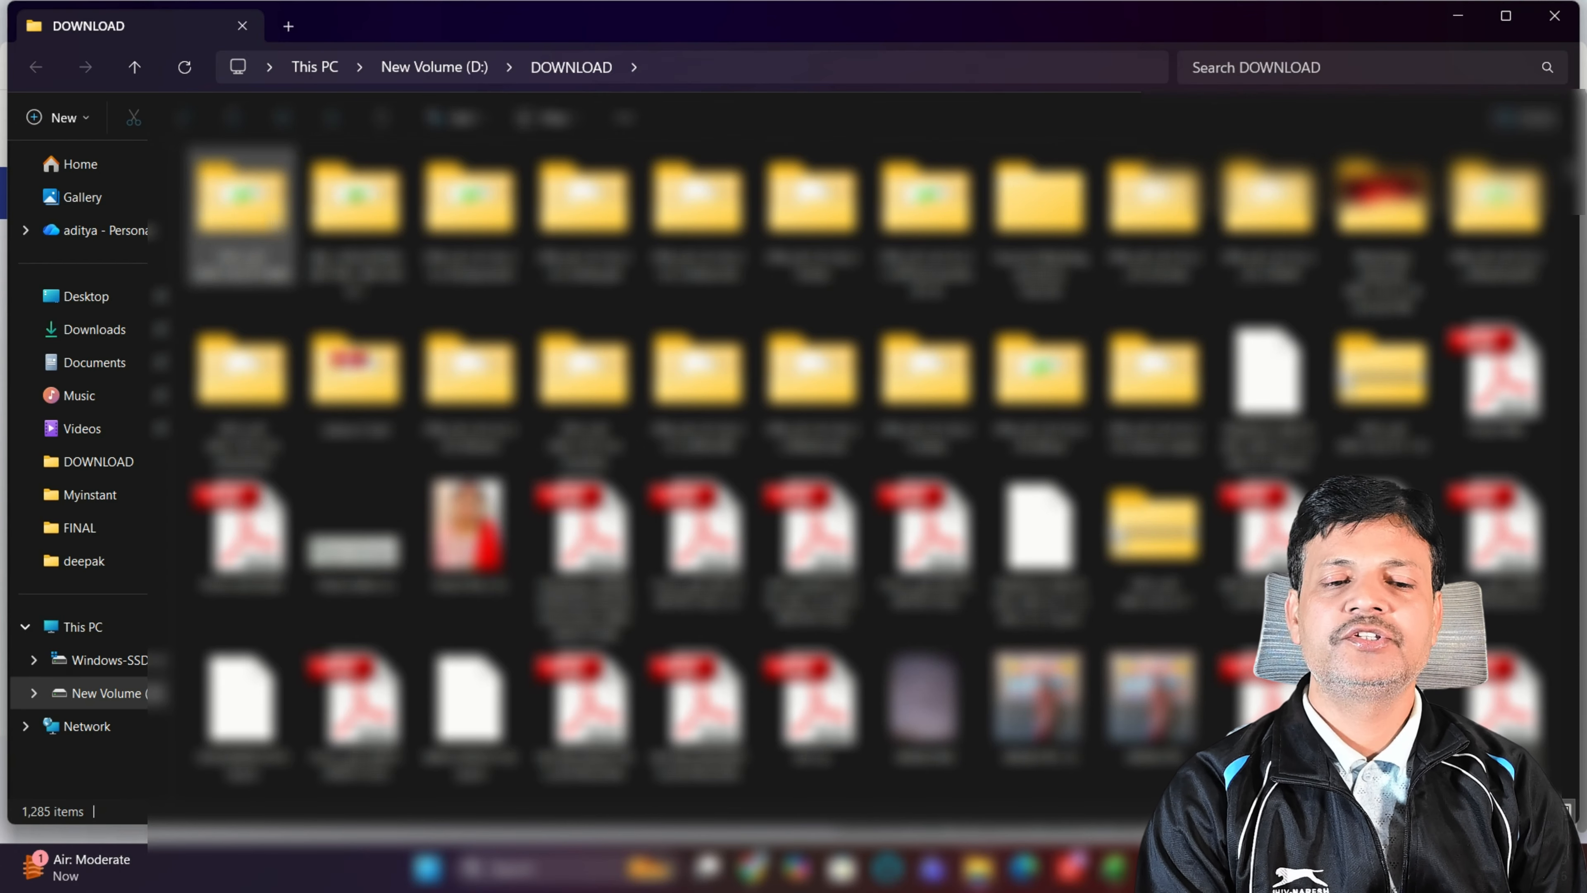
# Step: Open the extracted ITR 4 folder and check the file properties of the ITR 4_AY 2023-24_V1.7 workbook
pyautogui.doubleClick(249, 224)
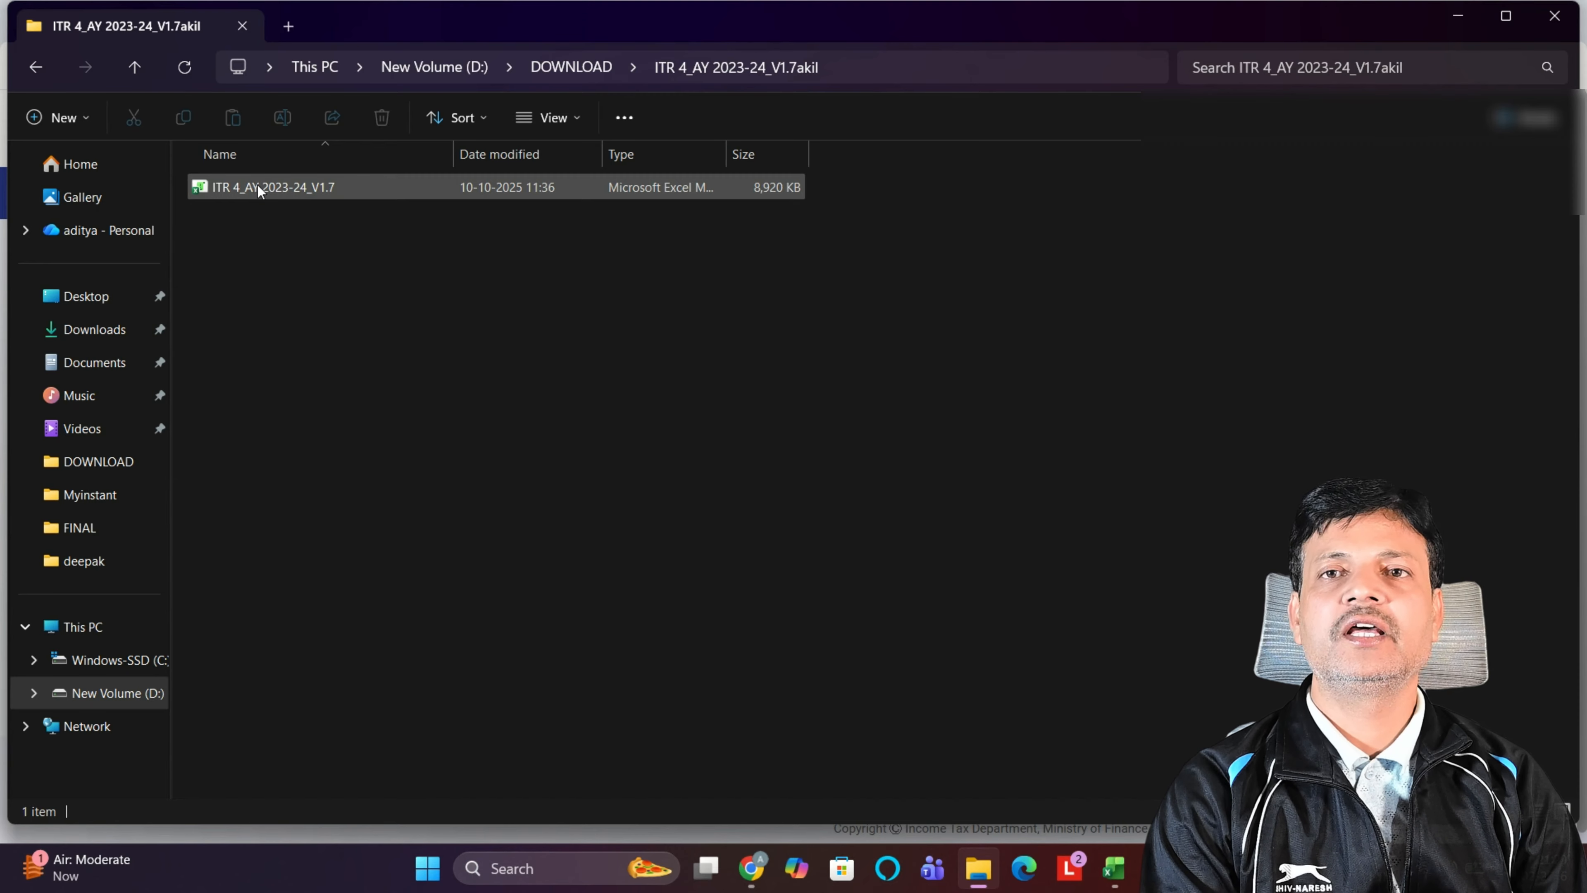
pyautogui.click(258, 185)
pyautogui.rightClick(258, 185)
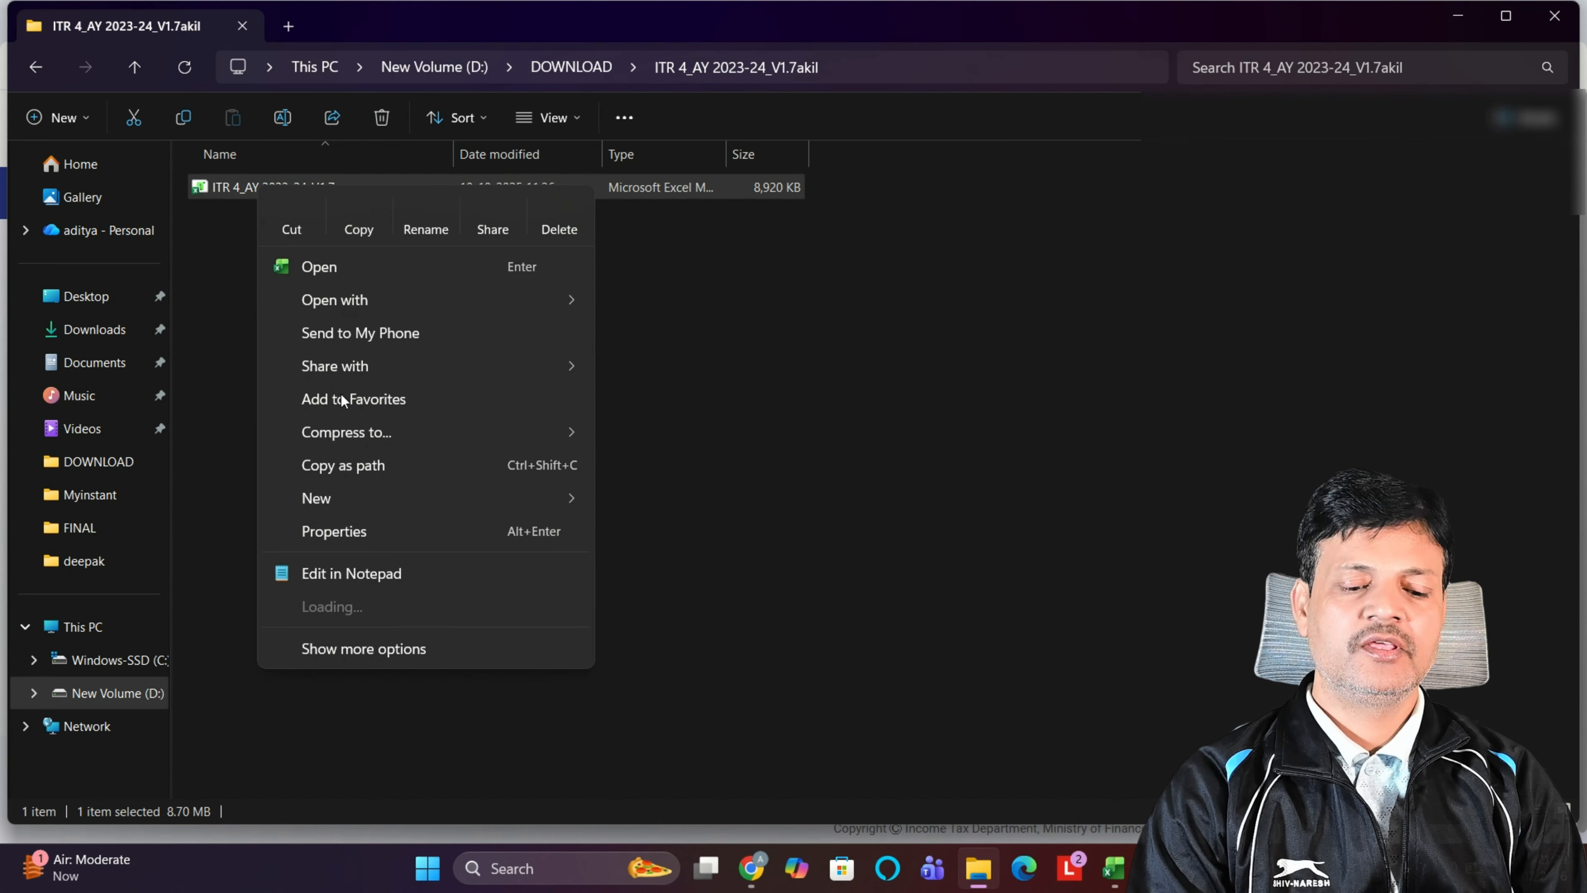
pyautogui.click(341, 532)
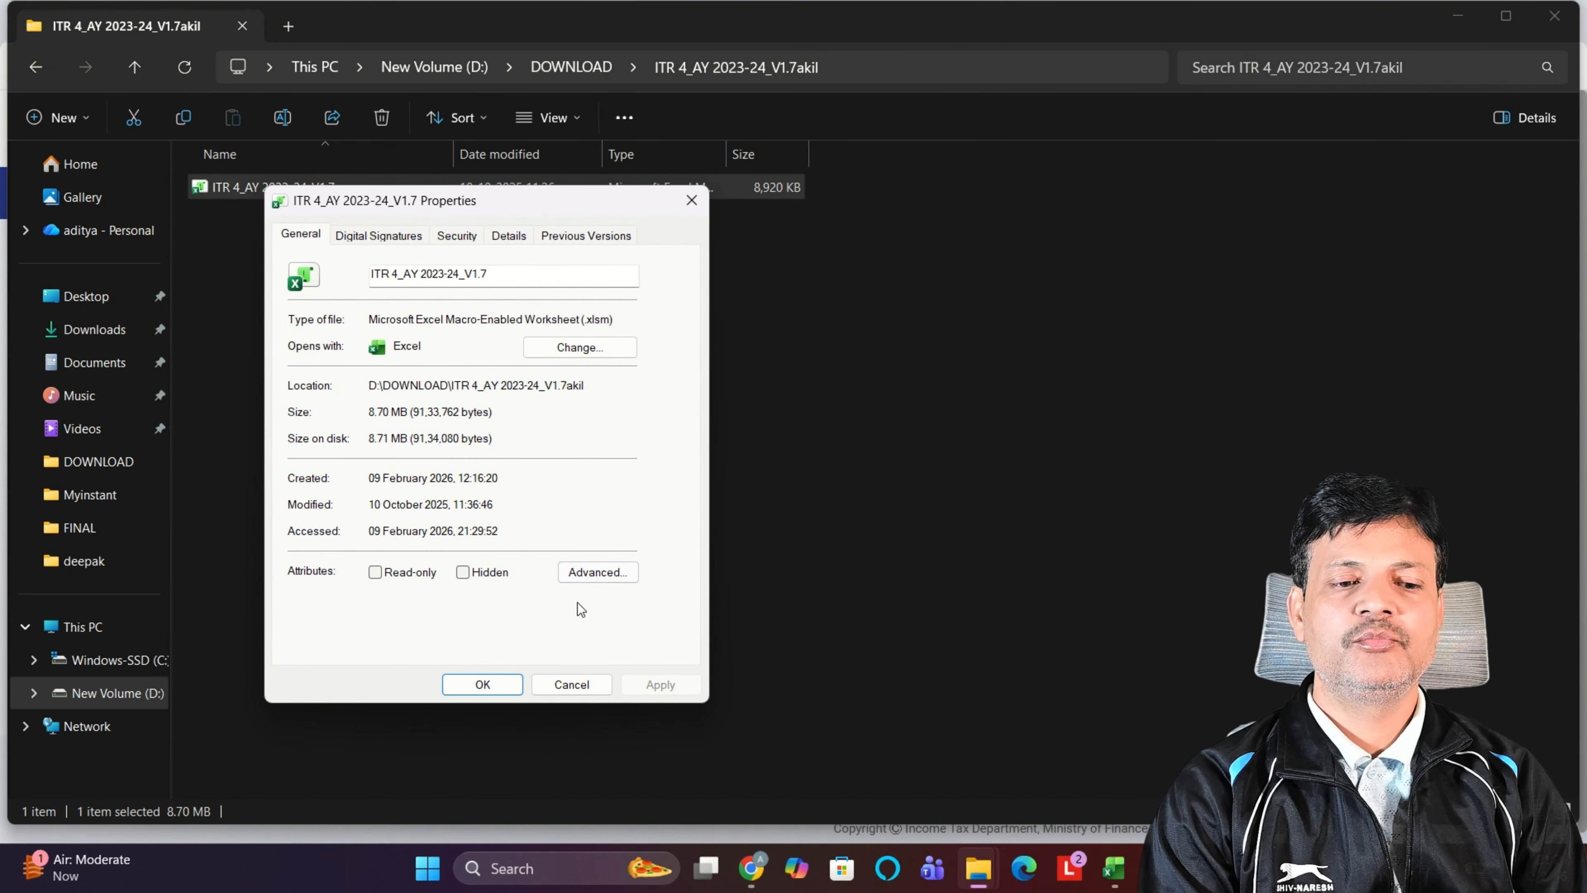
pyautogui.click(463, 686)
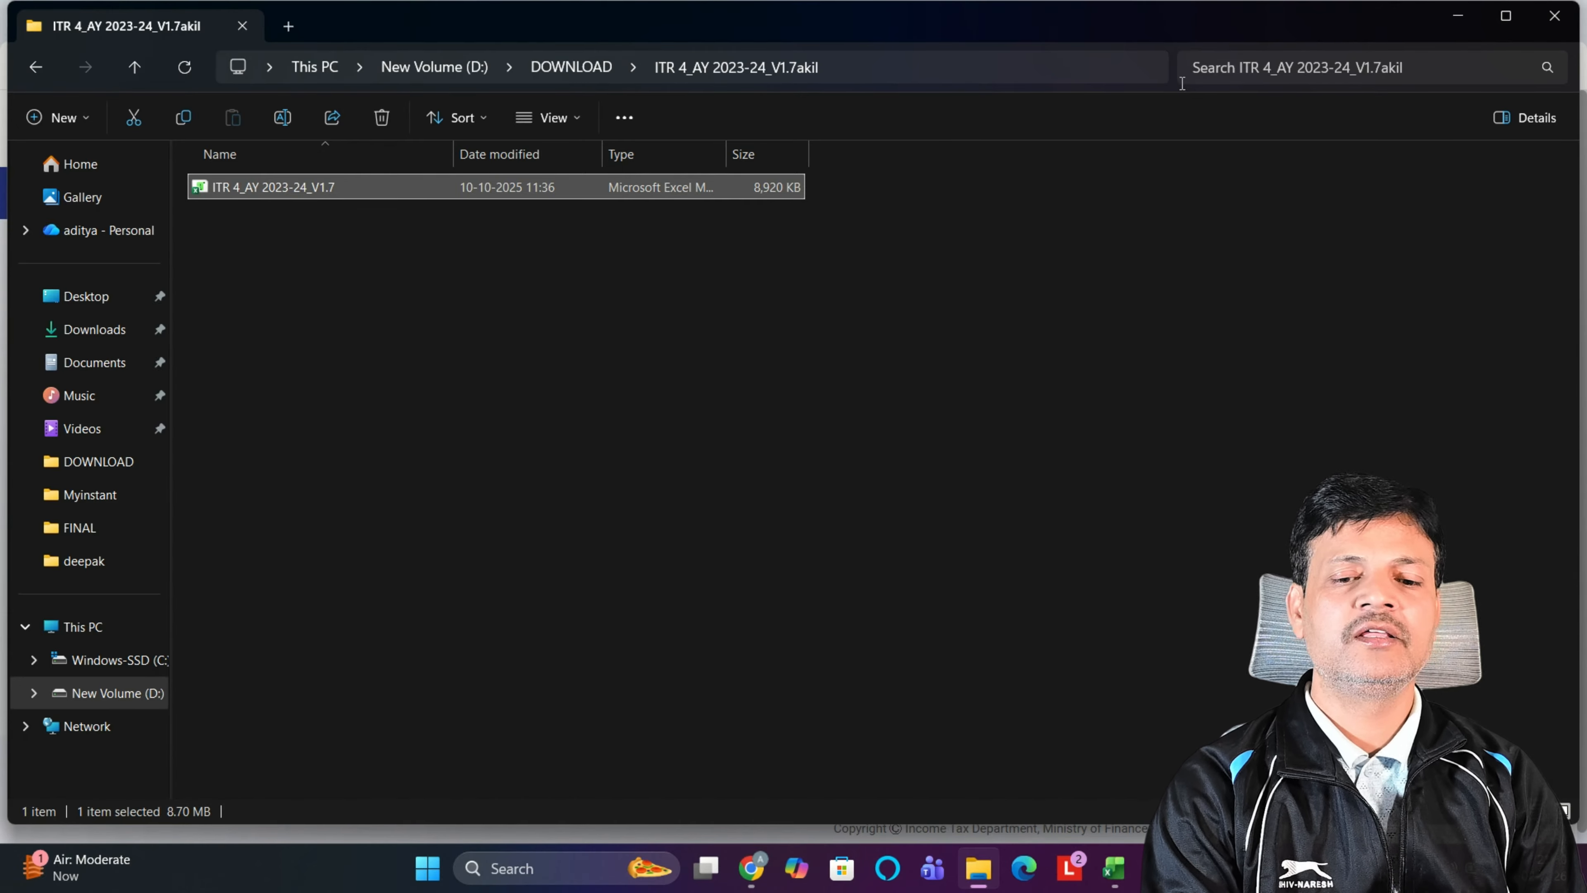
pyautogui.click(1554, 16)
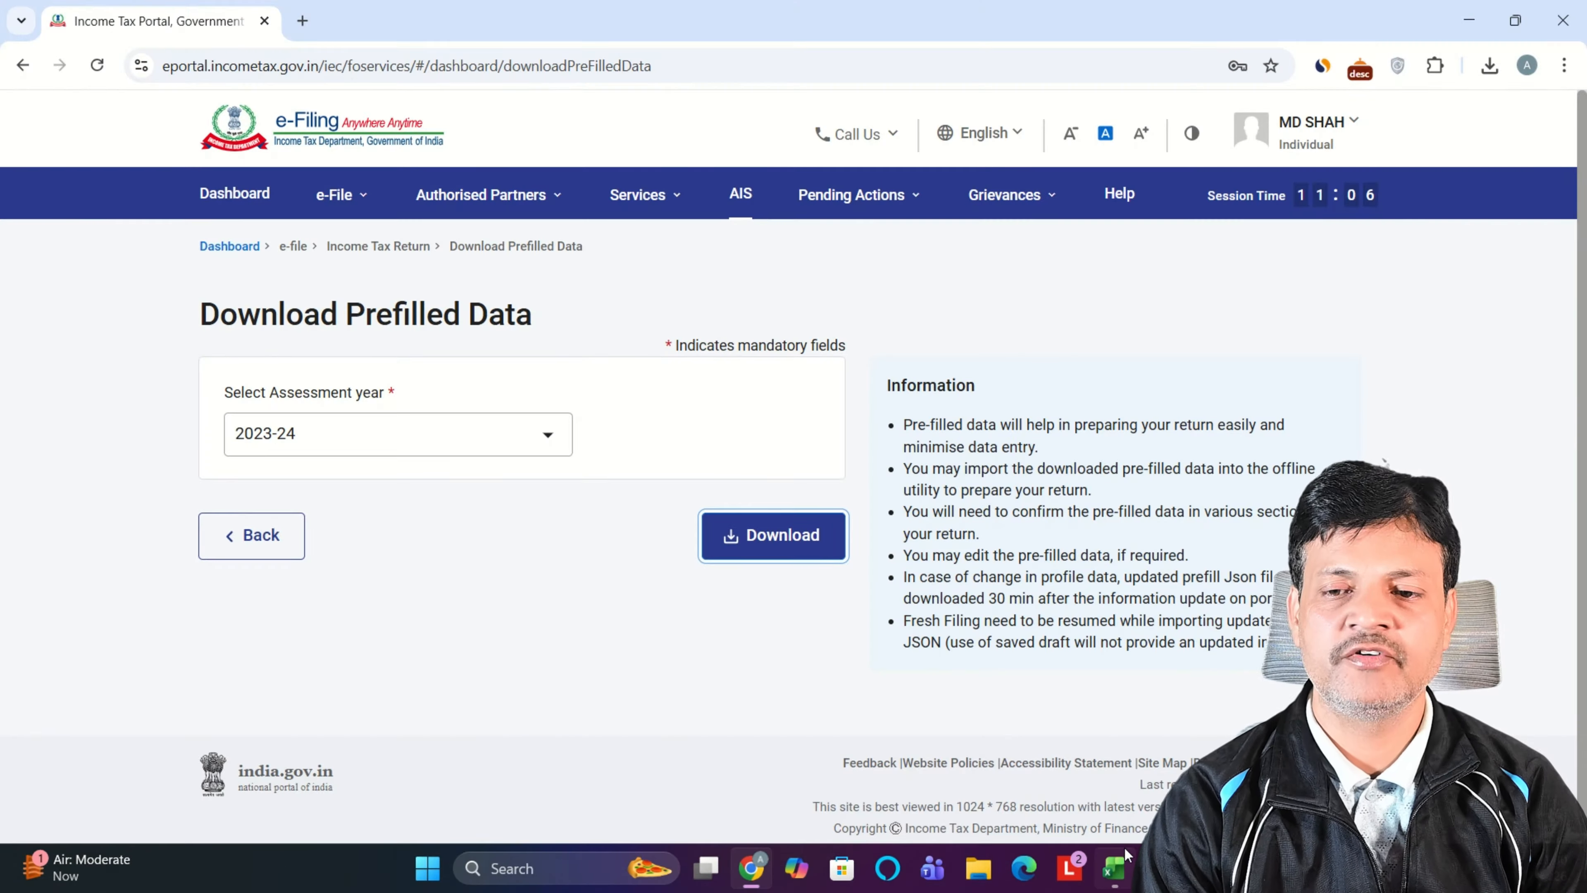
# Step: Switch to the ITR 4_AY 2023-24_V1.7 utility workbook in Excel
pyautogui.click(1099, 878)
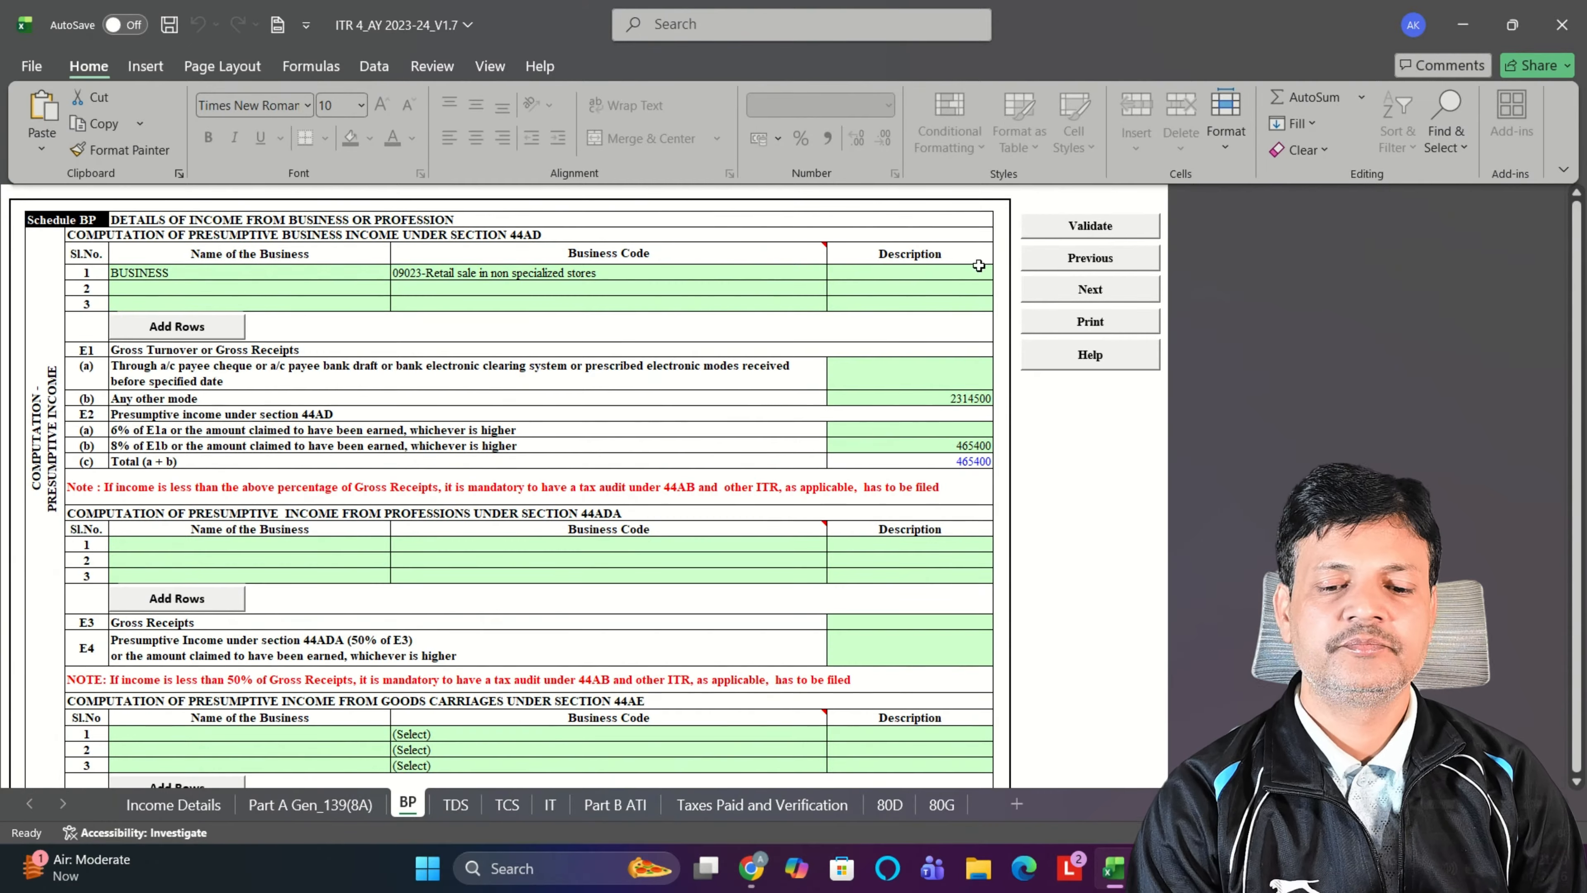
# Step: Start the prefill import from the Income Details sheet and look through the DOWNLOAD folder for the pre-filled JSON file
pyautogui.click(171, 804)
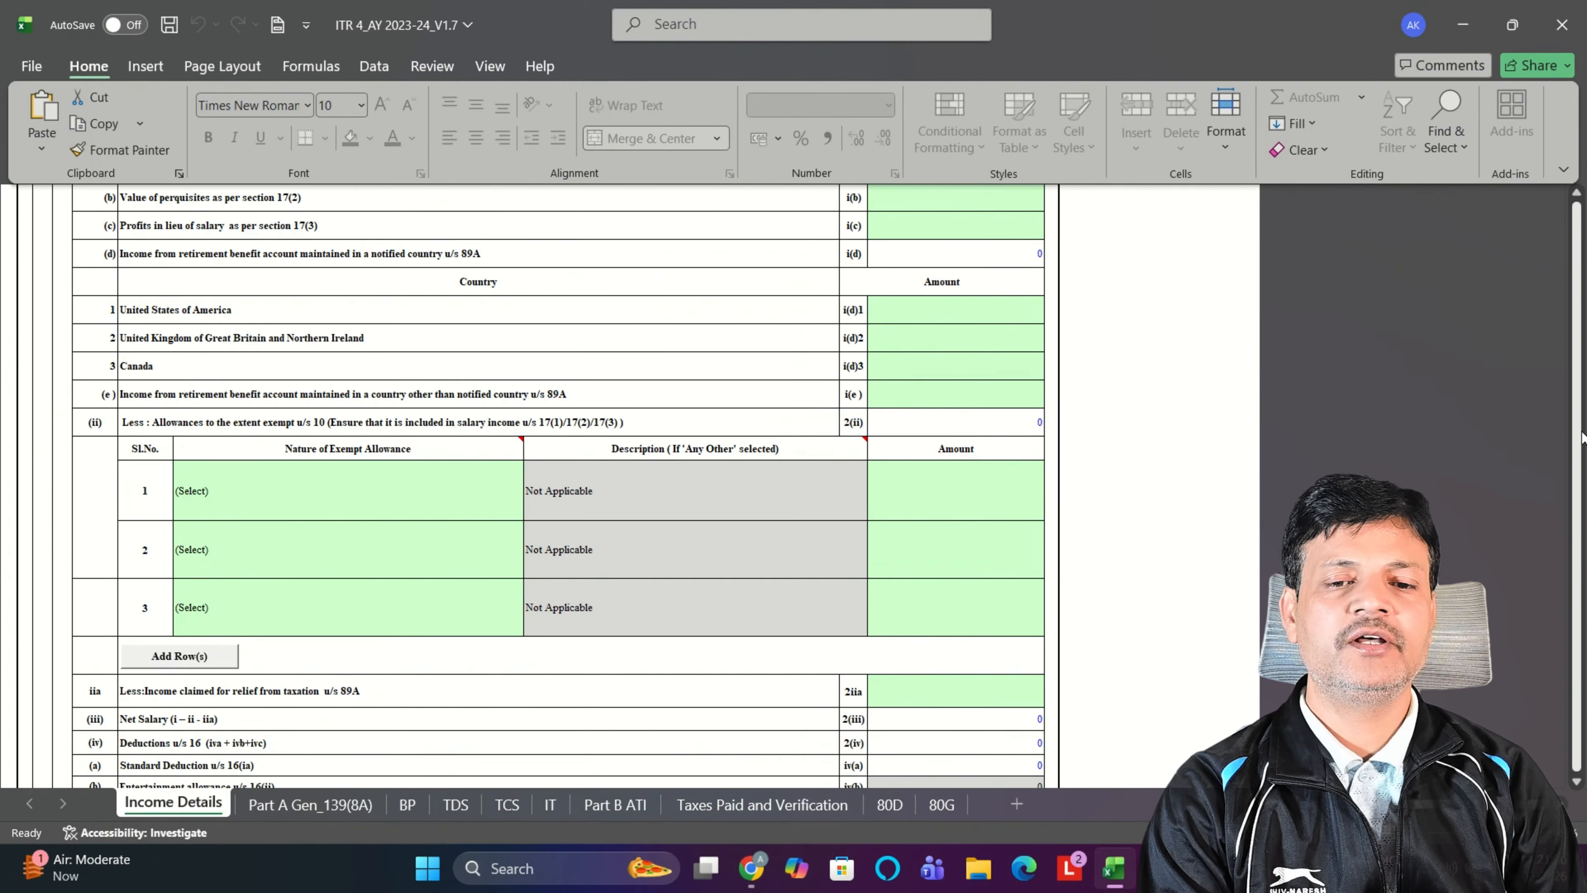
pyautogui.moveTo(1577, 435); pyautogui.dragTo(1577, 430)
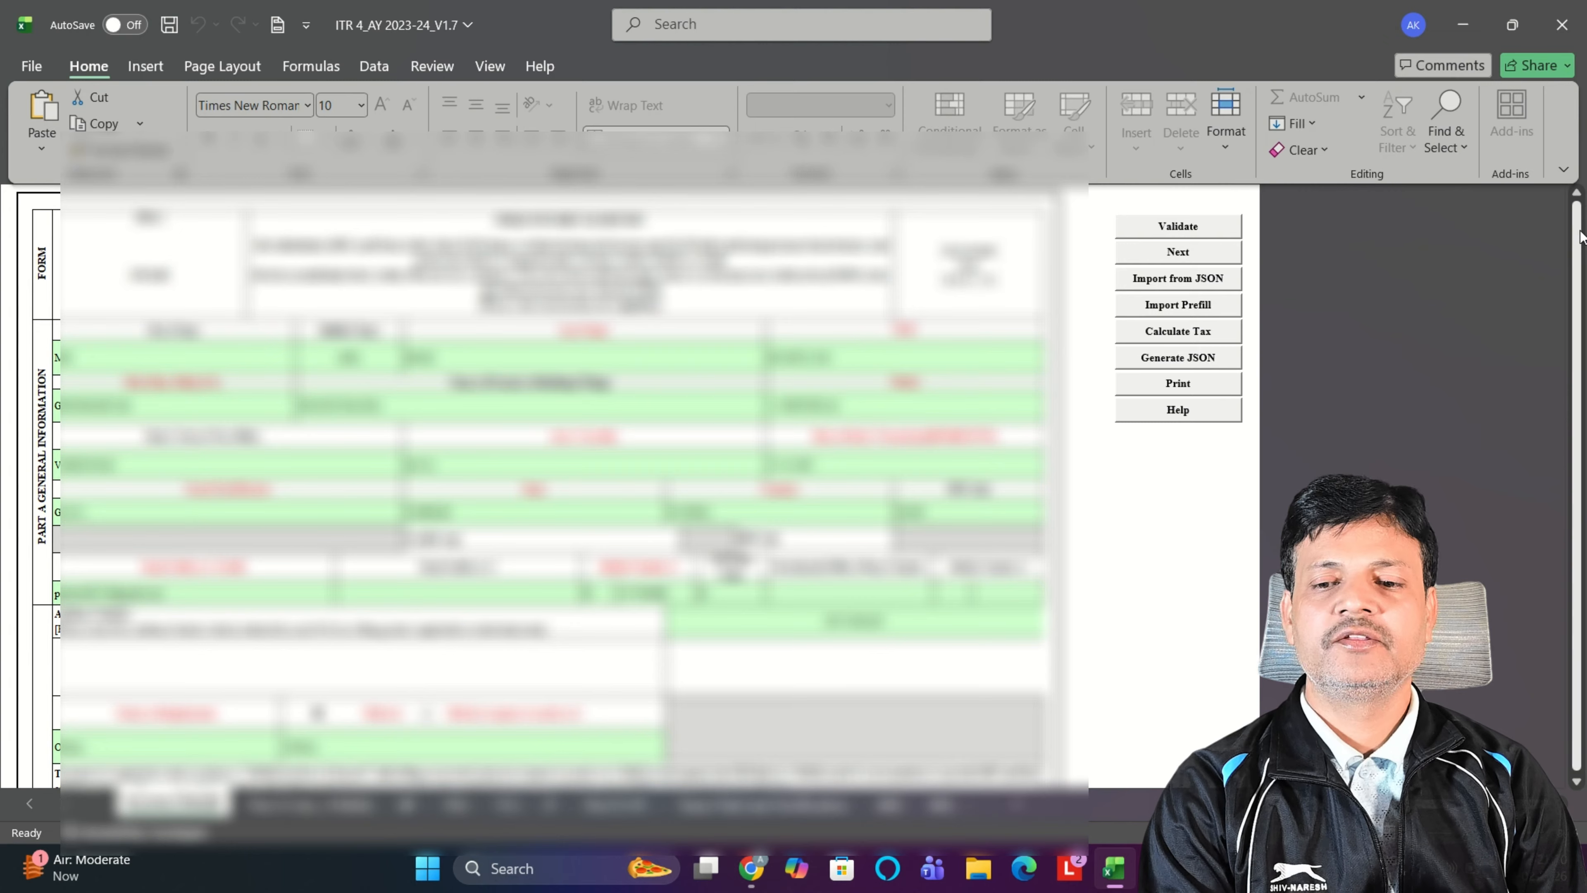
pyautogui.click(1170, 307)
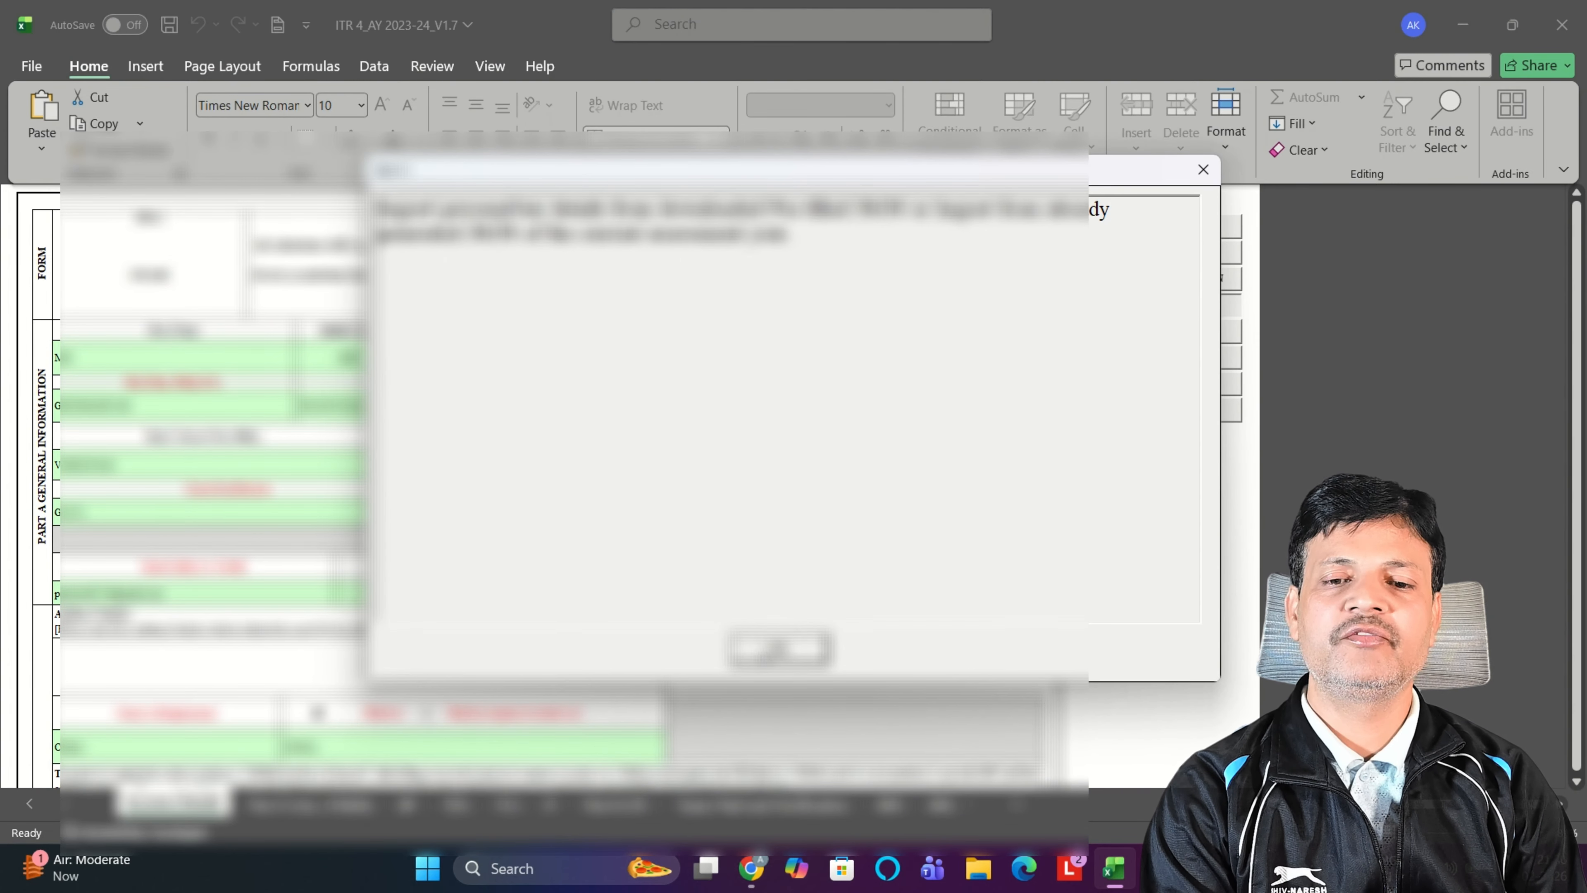
pyautogui.click(756, 648)
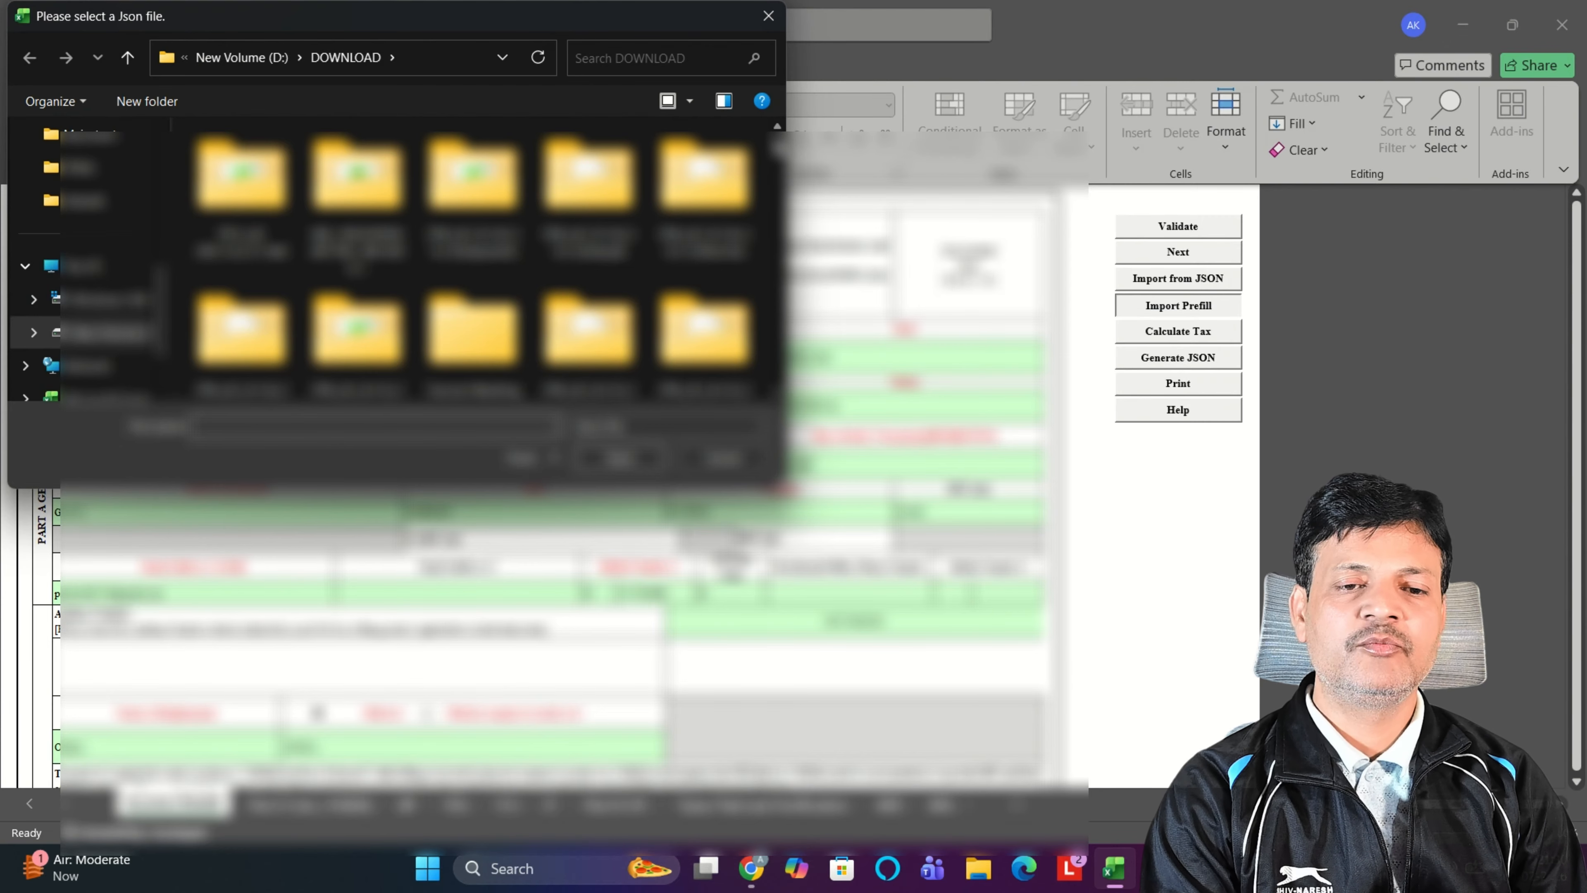
pyautogui.scroll(-3, 374, 309)
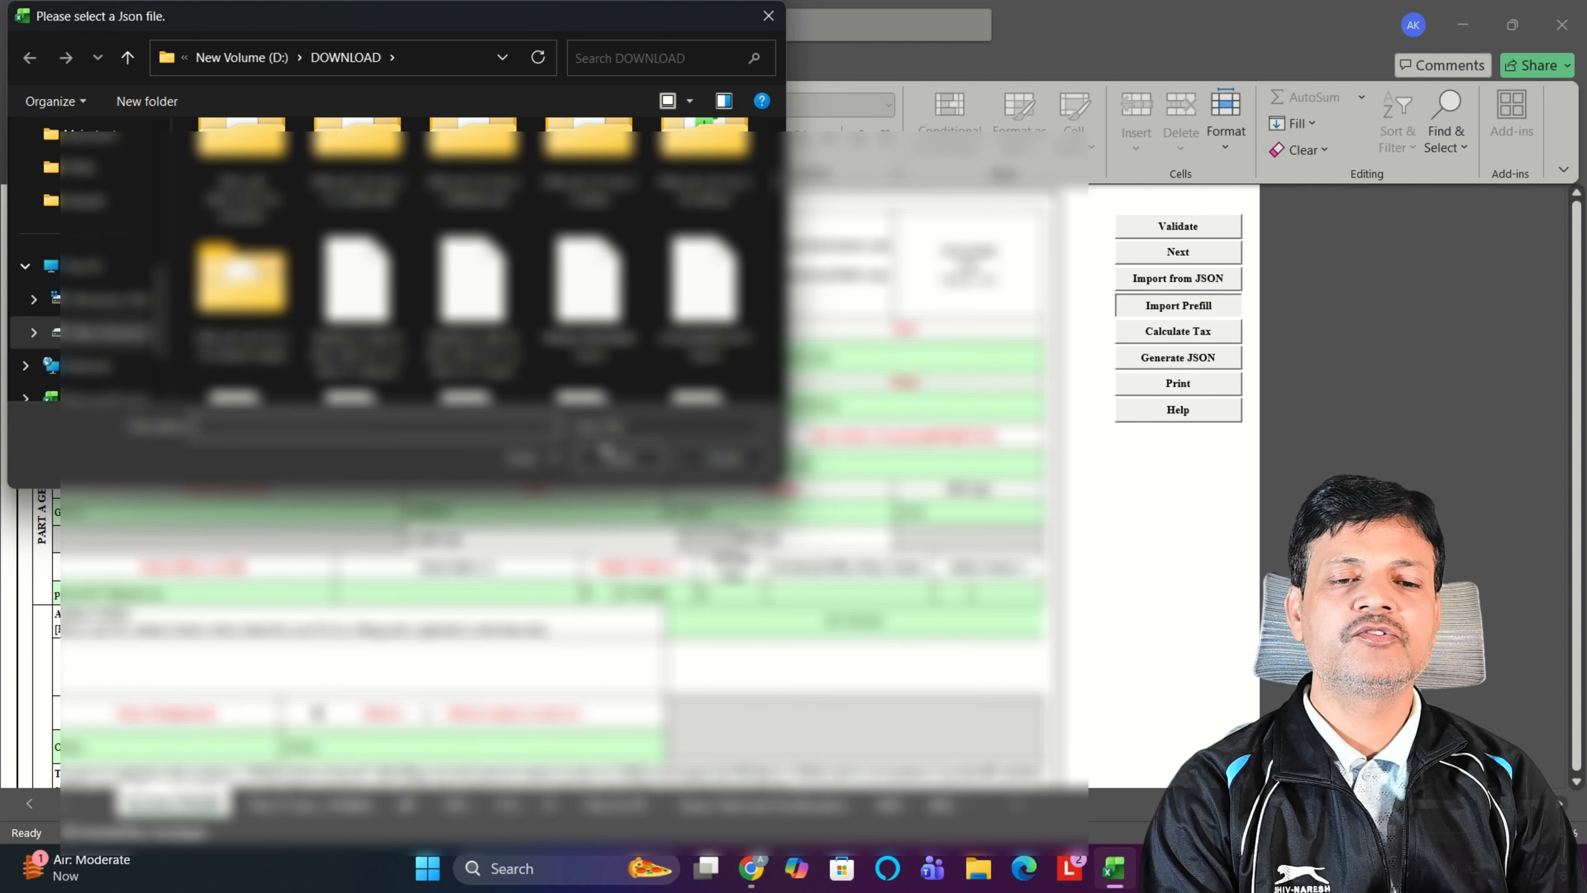
pyautogui.click(769, 16)
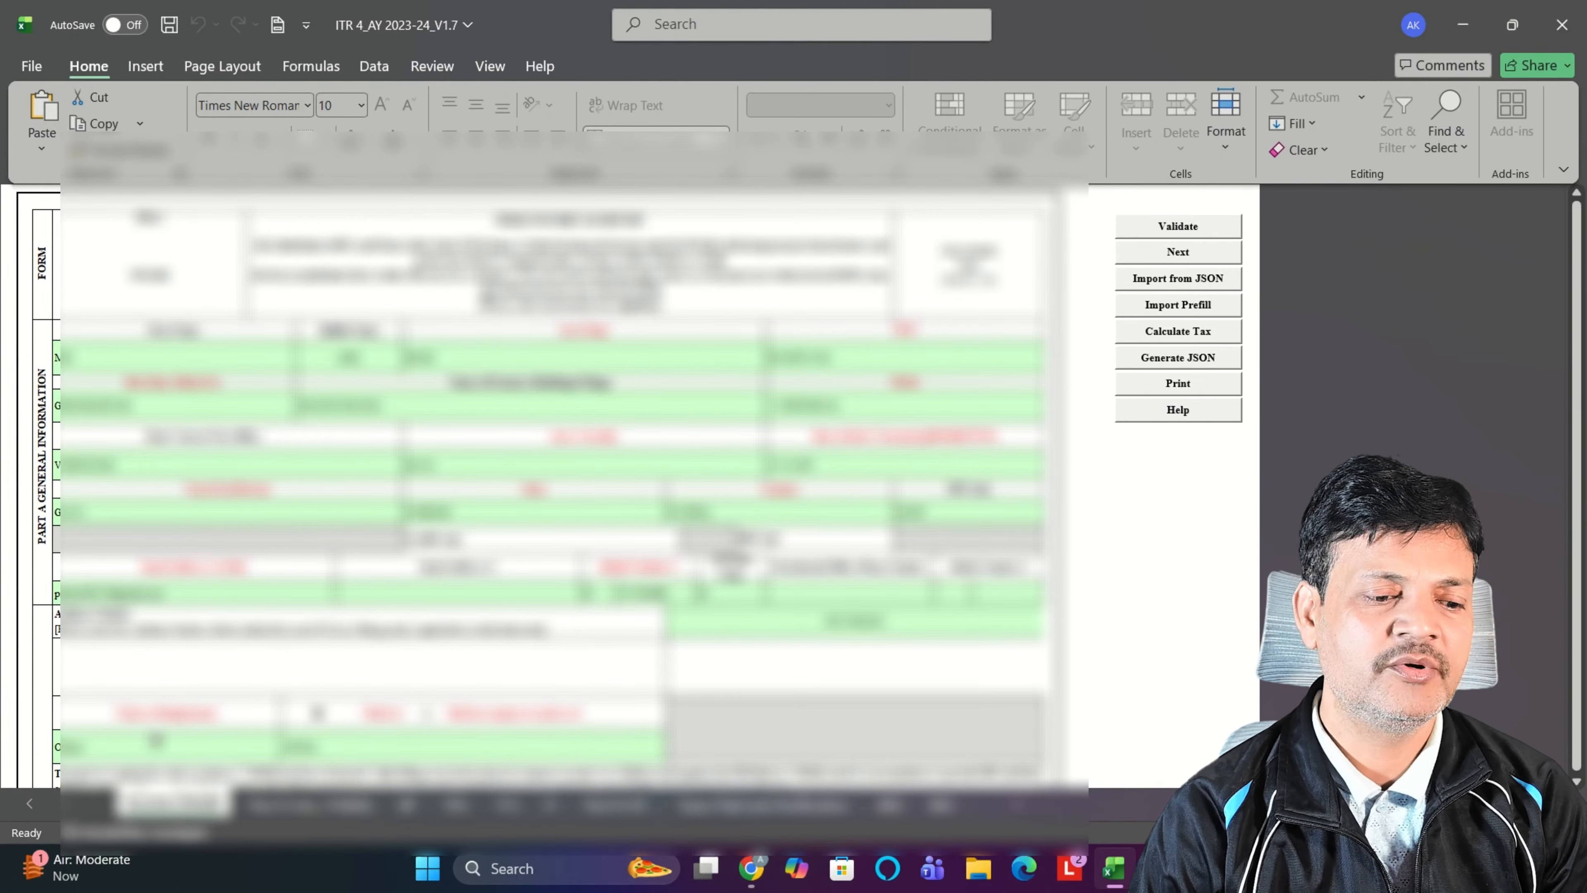
# Step: Set the Filed u/s section to 139(8A) in the filing status of the Income Details sheet
pyautogui.click(157, 745)
pyautogui.scroll(-3, 550, 488)
pyautogui.click(678, 564)
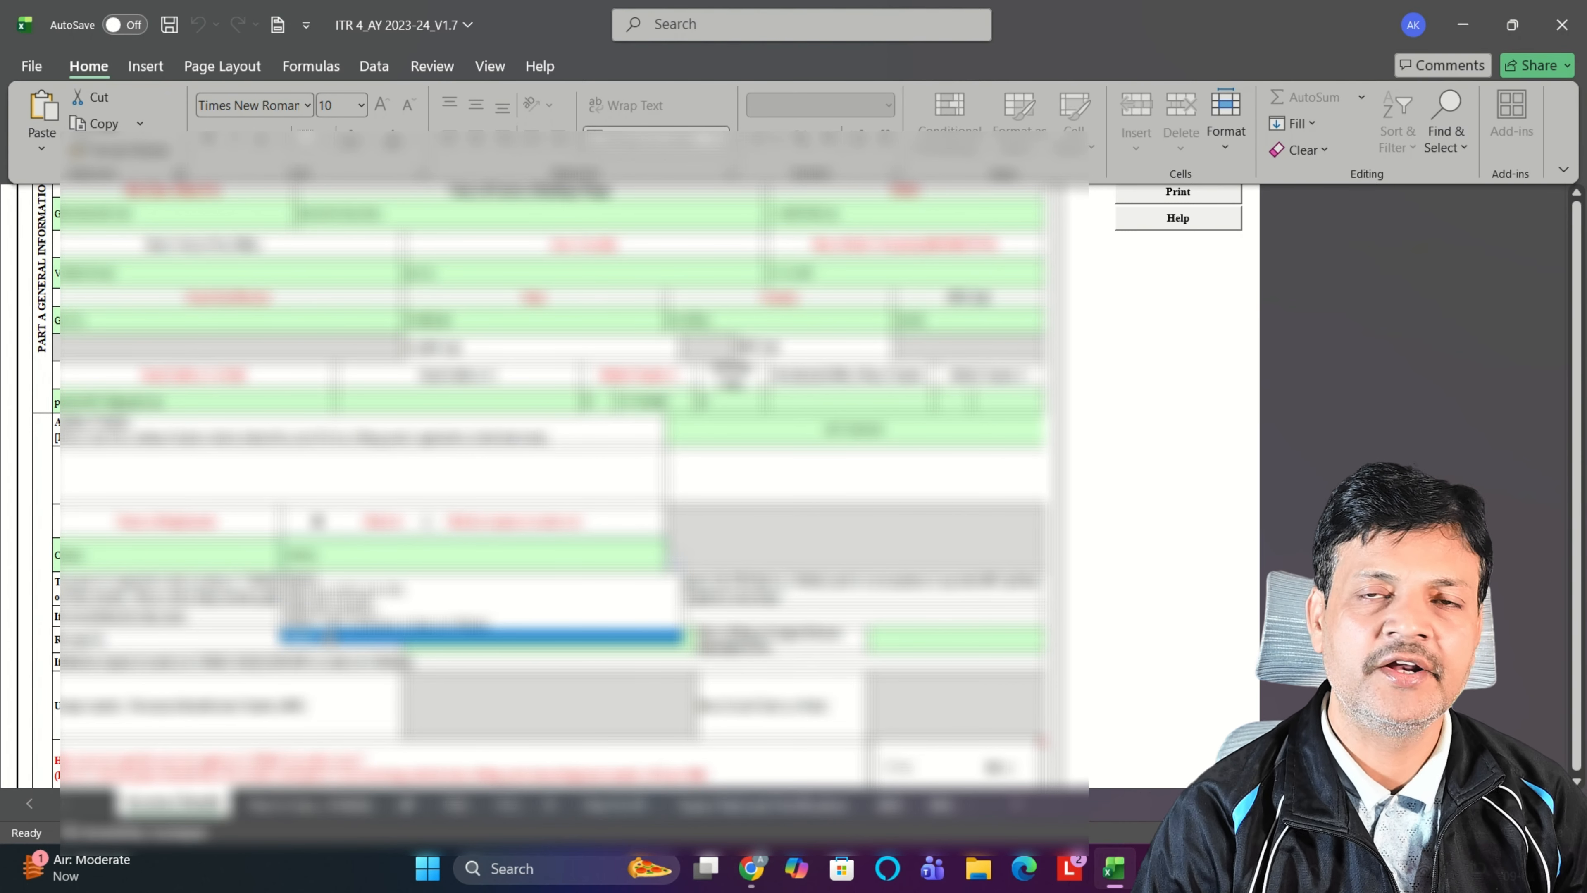
pyautogui.click(325, 635)
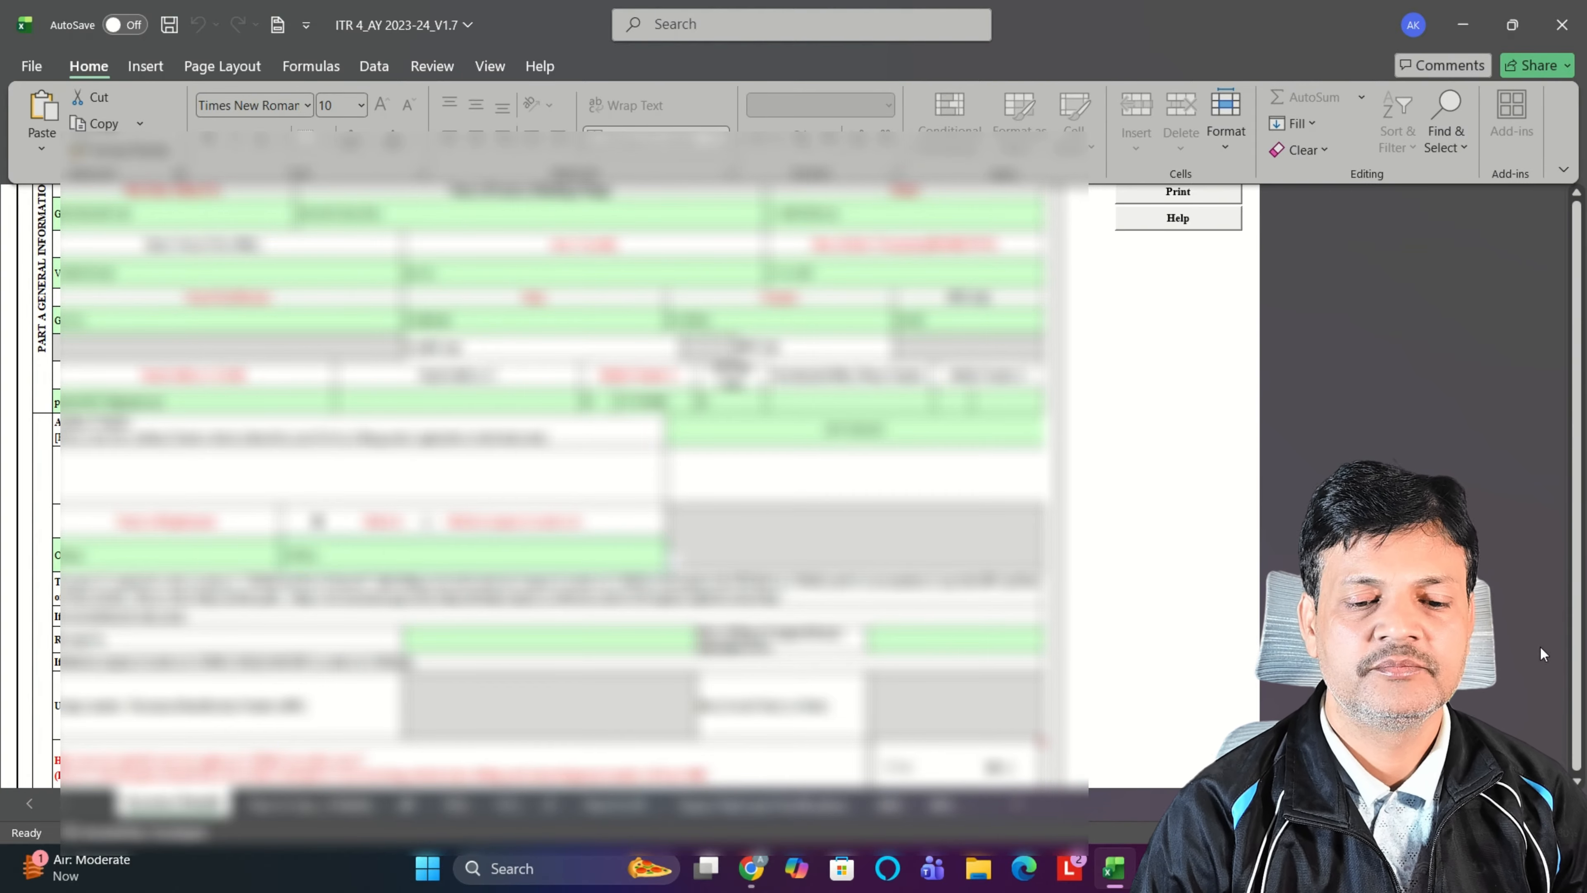
# Step: Set the new tax regime option for the current assessment year to Not opting and accept the change
pyautogui.scroll(-3, 550, 481)
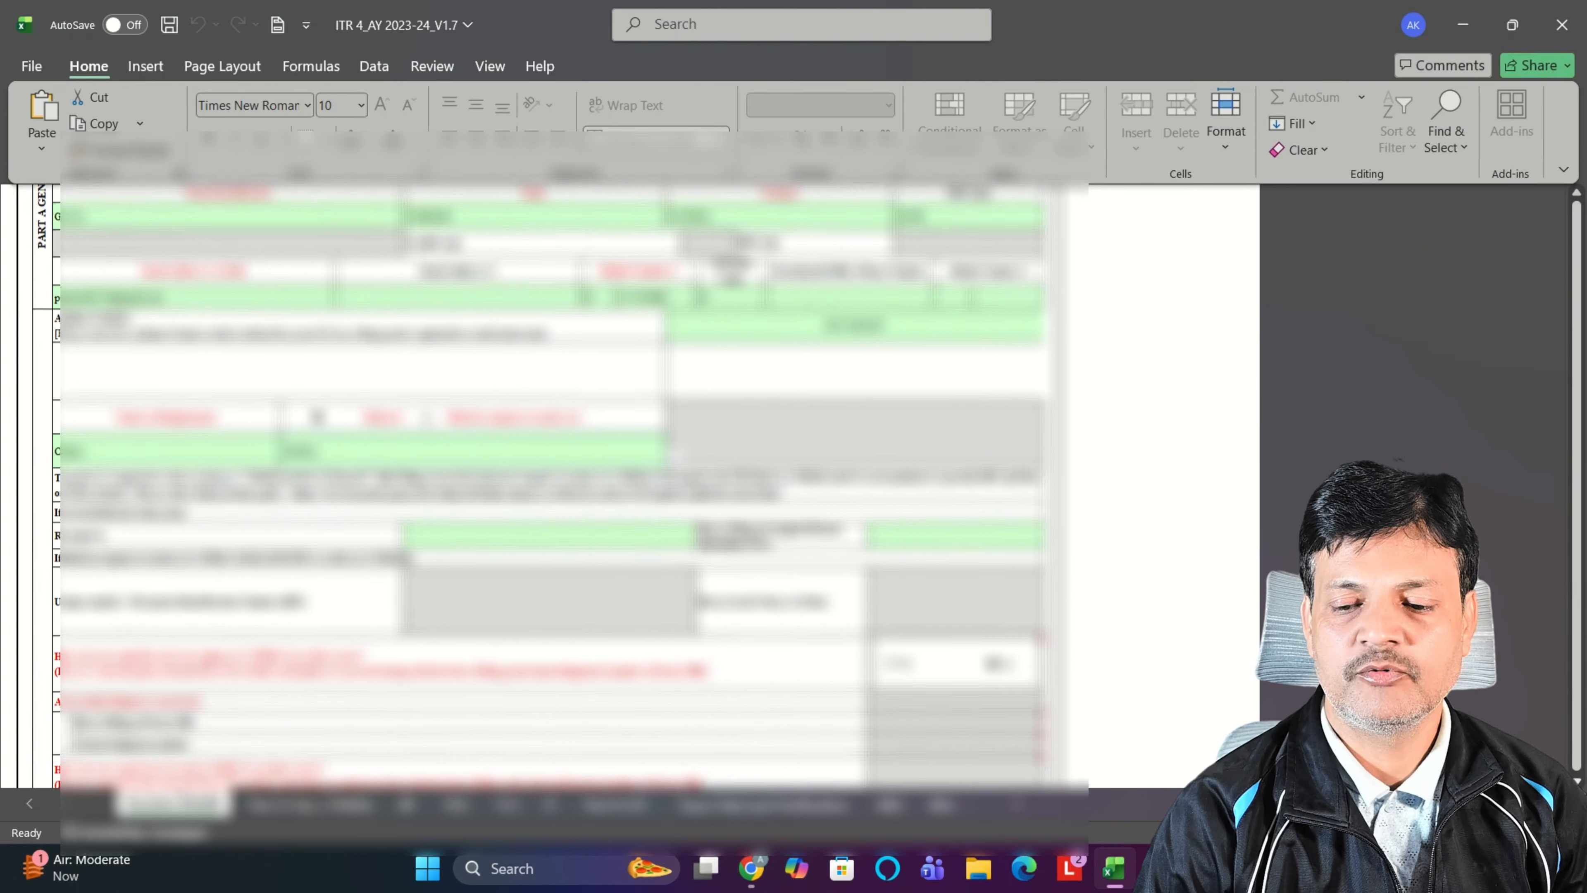
pyautogui.scroll(-2, 677, 436)
pyautogui.click(936, 721)
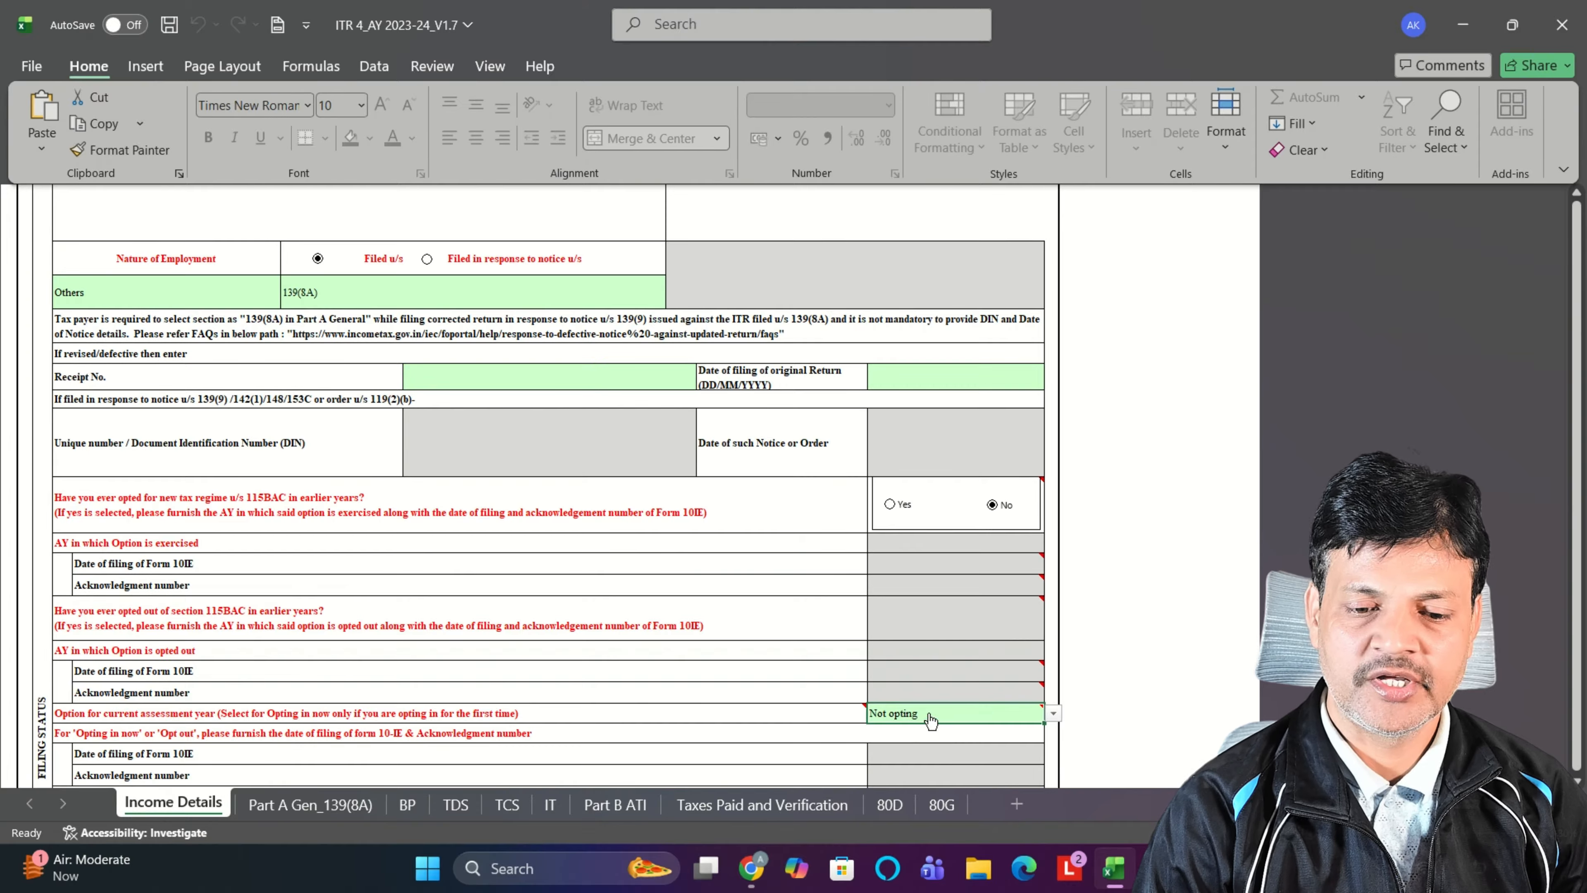
pyautogui.hotkey('alt', 'Down')
pyautogui.click(901, 753)
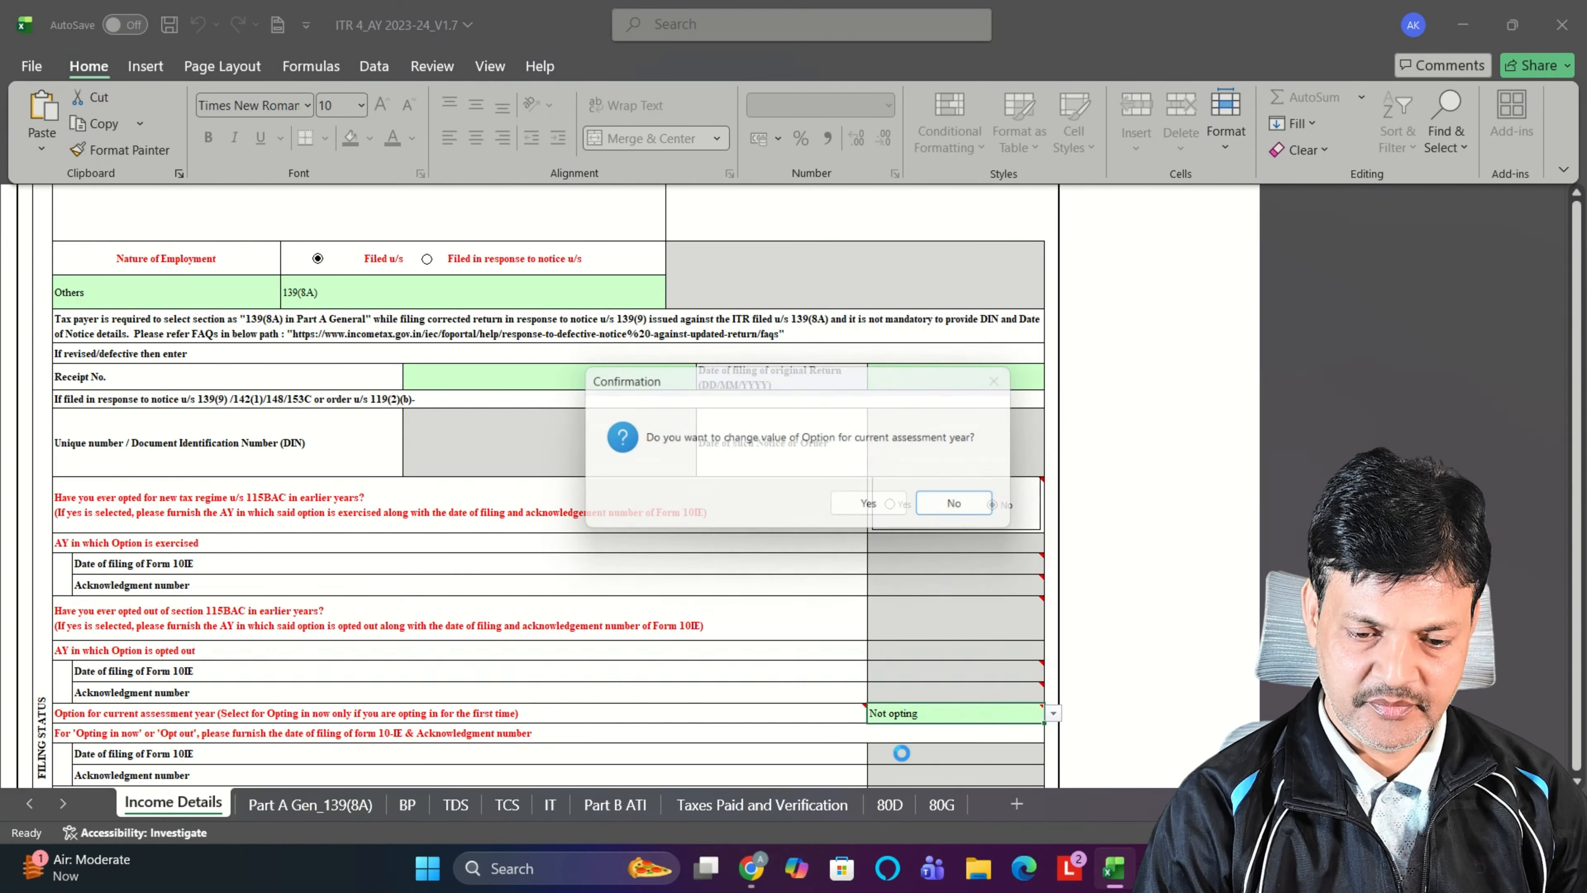
pyautogui.click(877, 509)
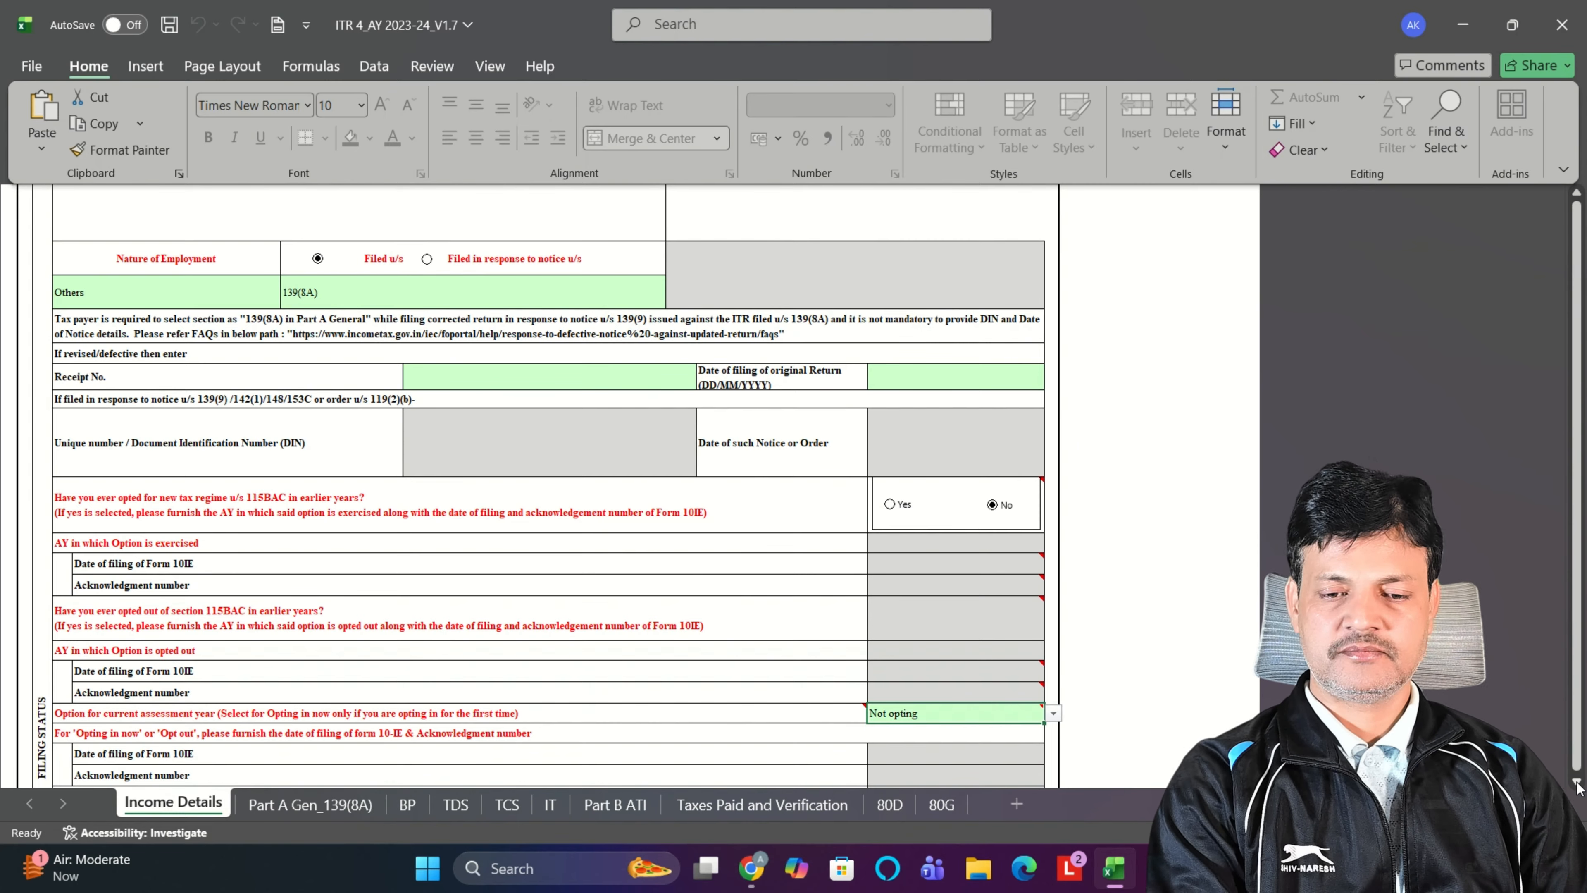
# Step: In the Part A Gen_139(8A) sheet, answer No to A5, whether a return was previously filed for this assessment year
pyautogui.scroll(-4, 1576, 787)
pyautogui.scroll(-15, 1576, 786)
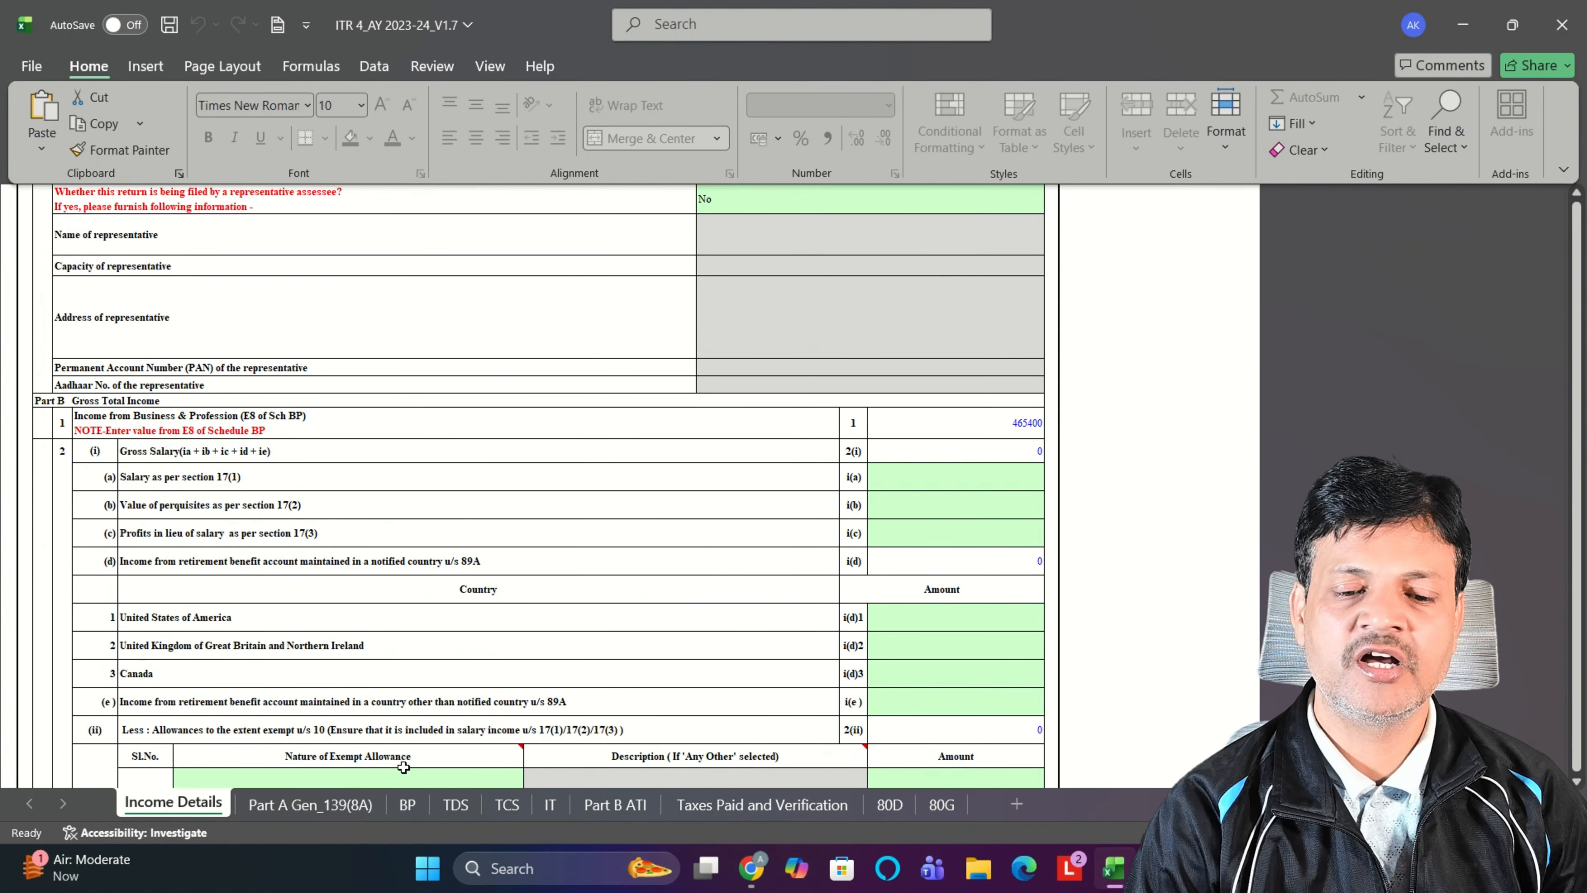
pyautogui.click(349, 807)
pyautogui.click(887, 376)
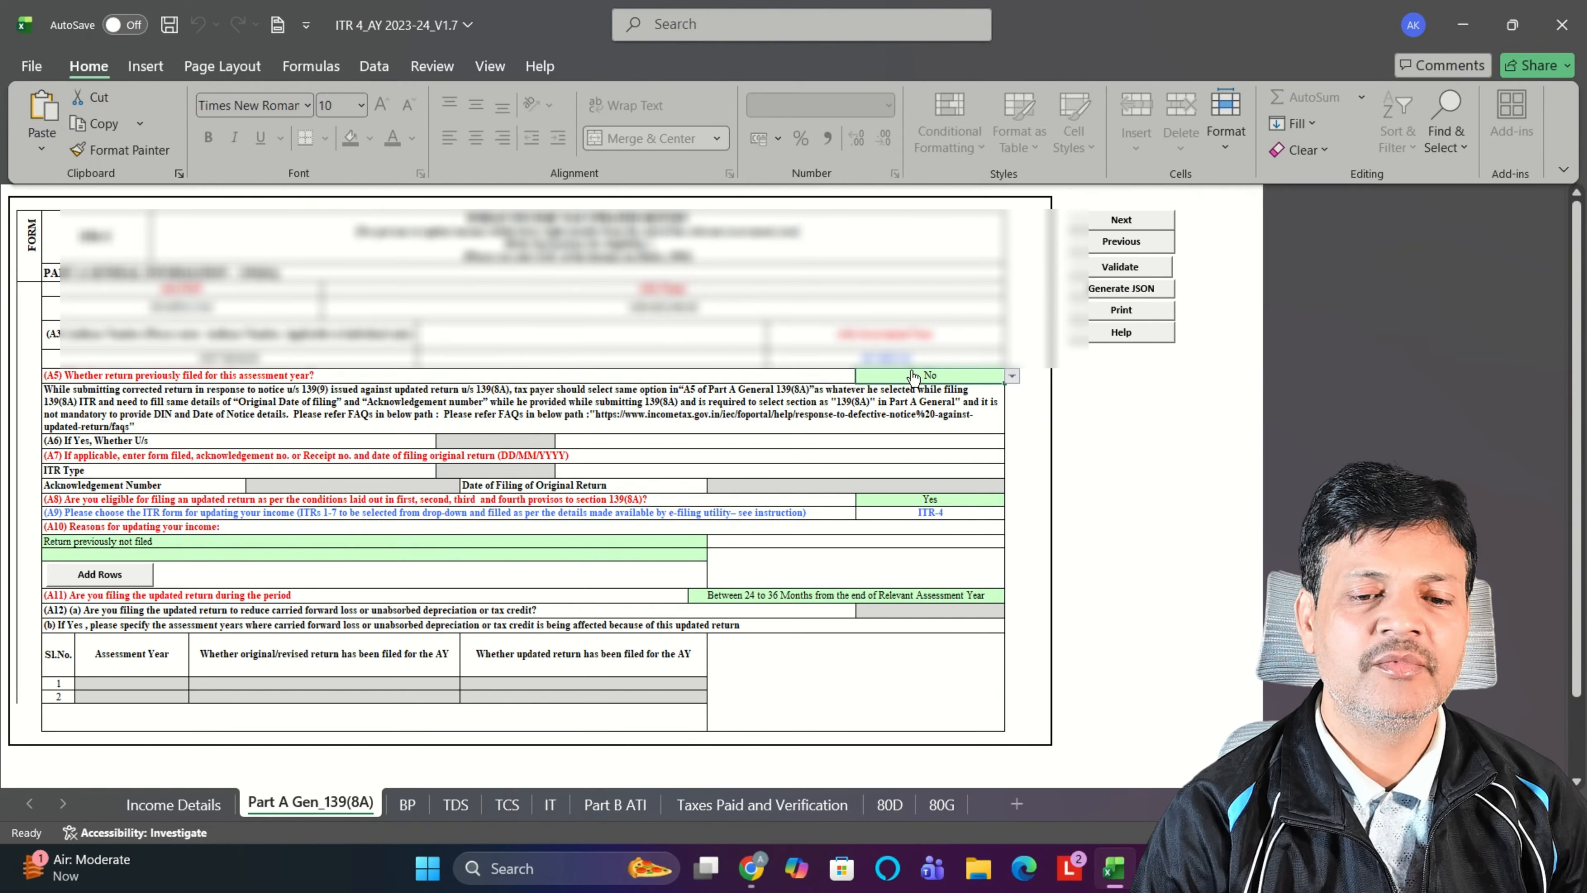
pyautogui.hotkey('alt', 'Down')
pyautogui.click(902, 409)
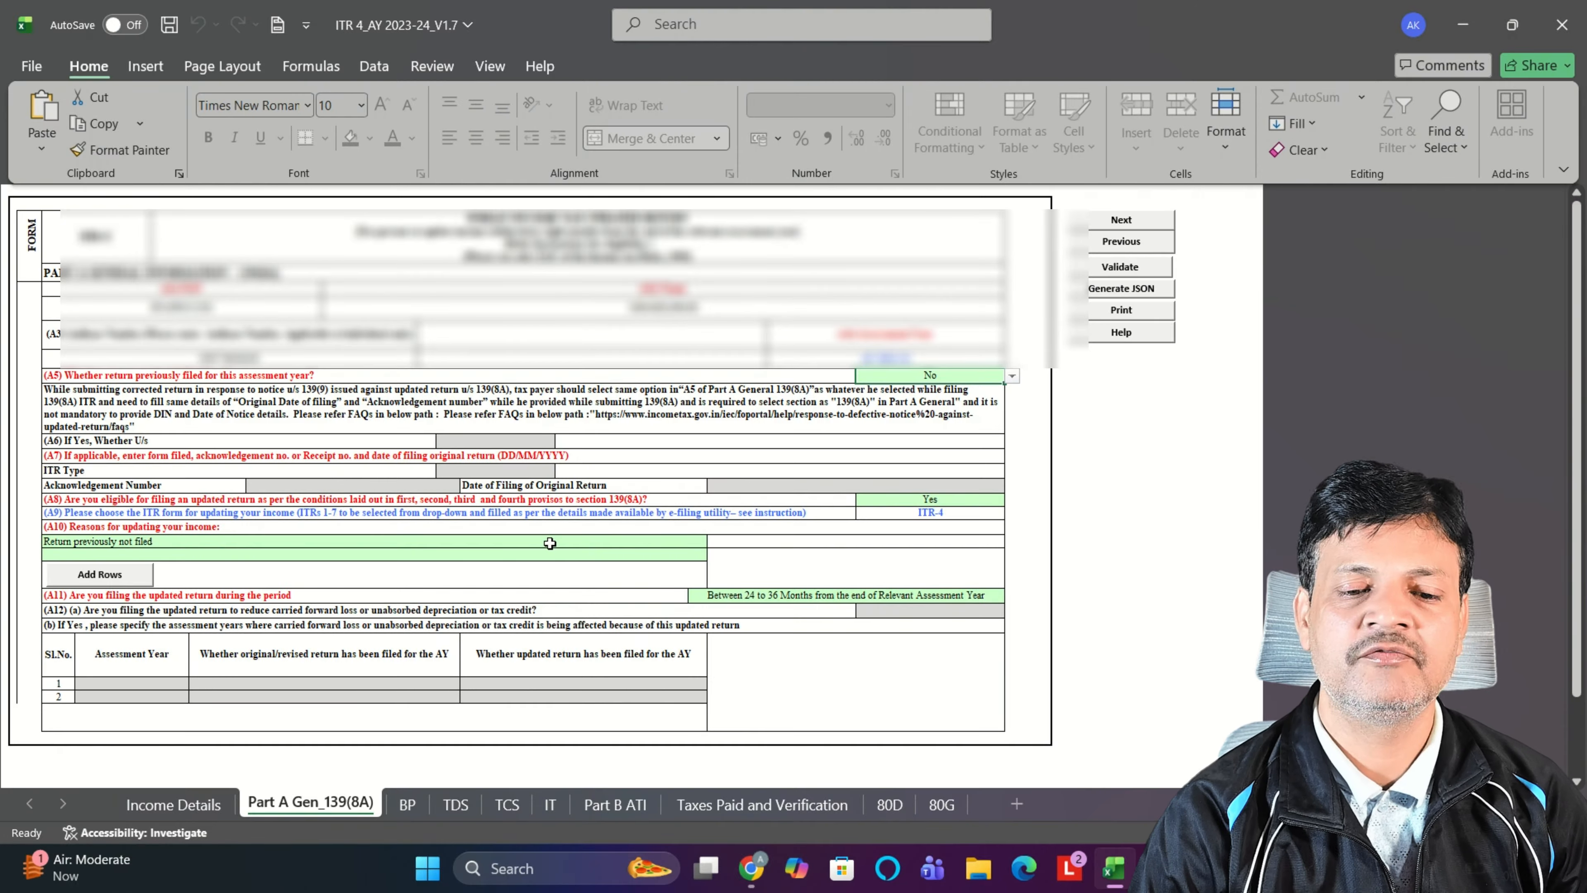
# Step: Choose "Return previously not filed" as the A10 reason for updating the income
pyautogui.click(505, 544)
pyautogui.hotkey('alt', 'Down')
pyautogui.press('Down')
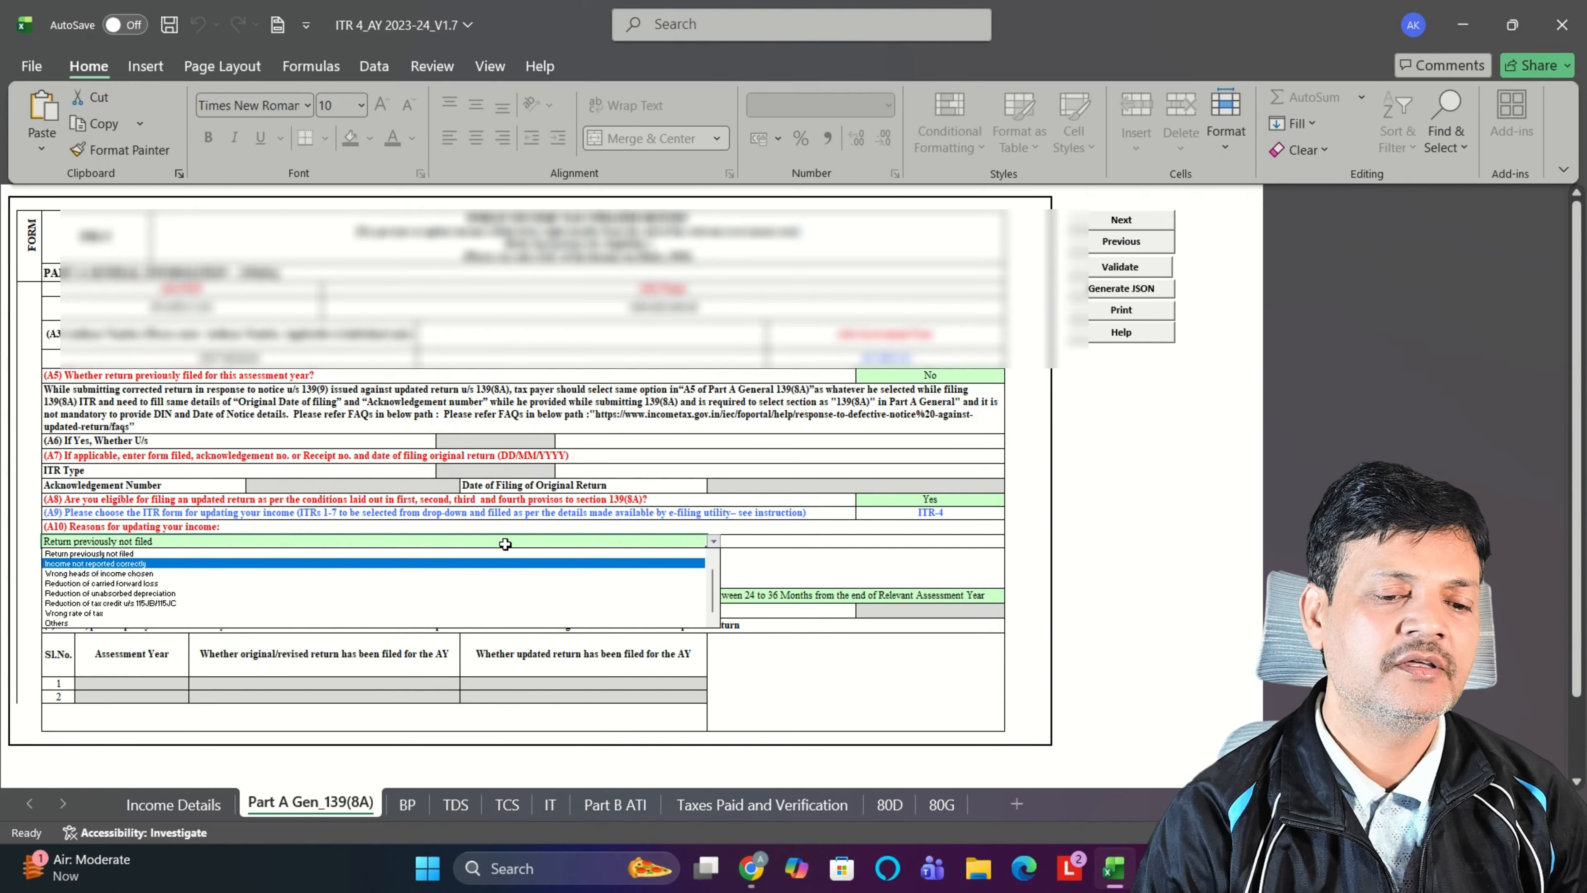
pyautogui.press('Up')
pyautogui.press('Return')
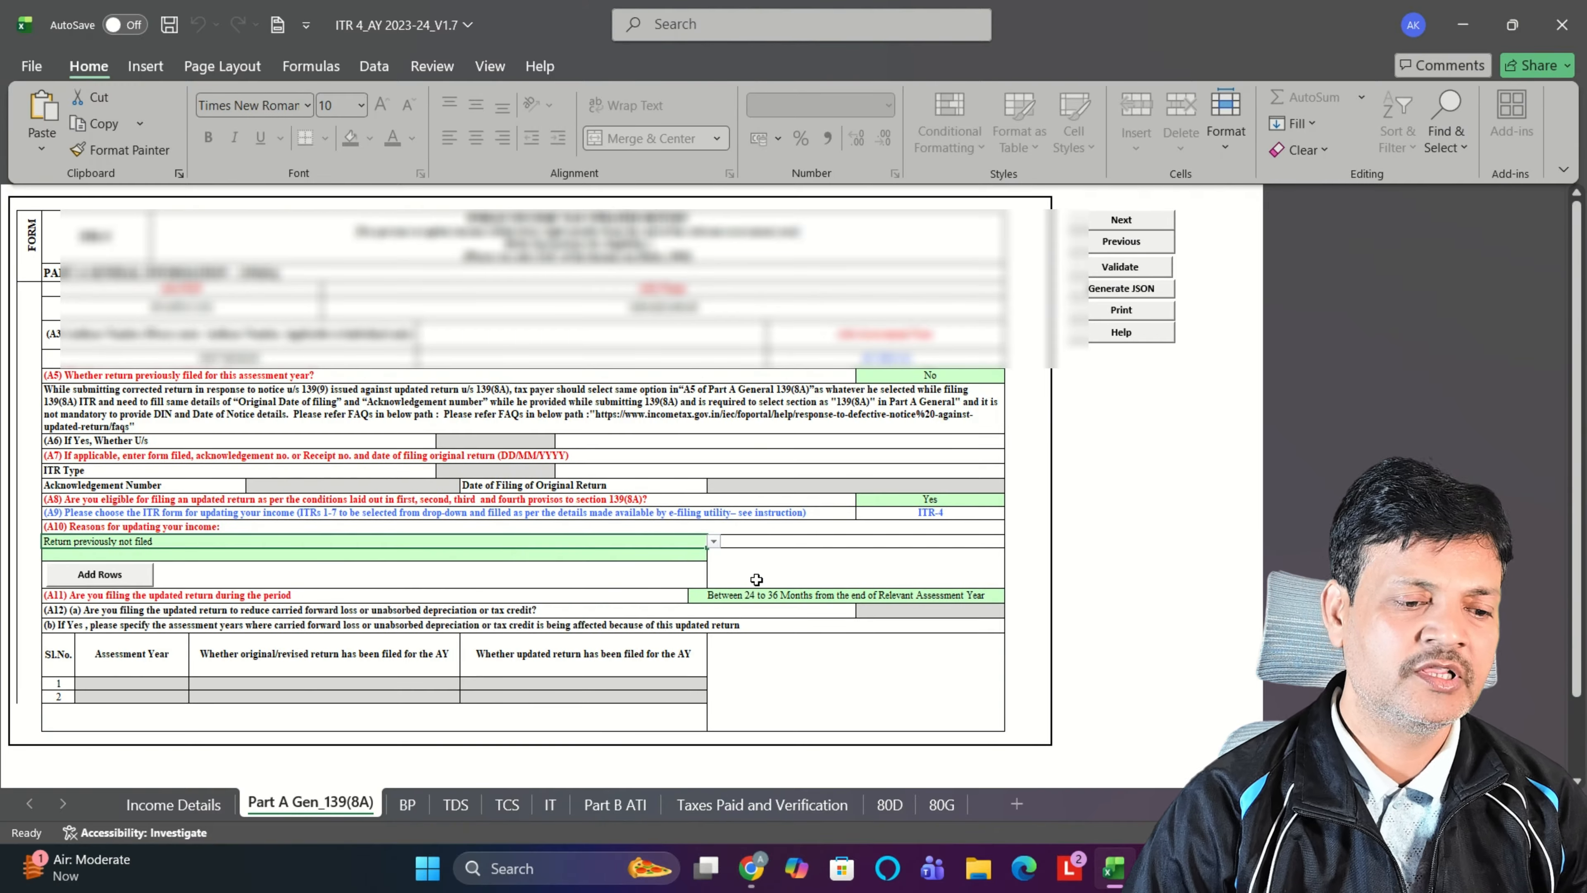
# Step: Set the A11 filing period to "Between 24 to 36 Months from the end of Relevant Assessment Year" and validate the sheet
pyautogui.click(806, 599)
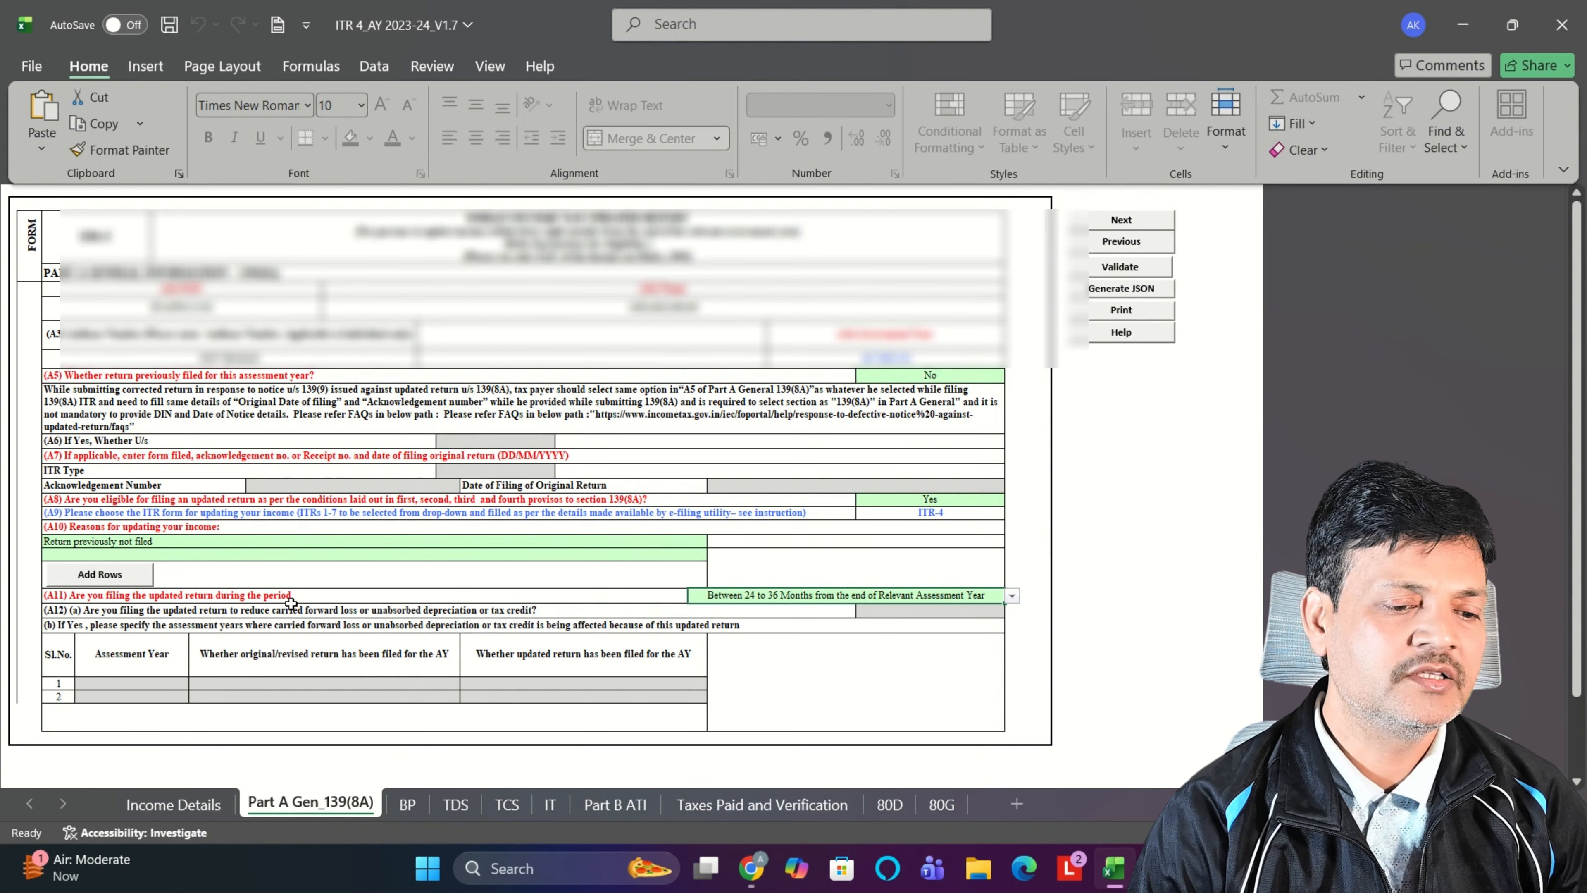
pyautogui.hotkey('alt', 'Down')
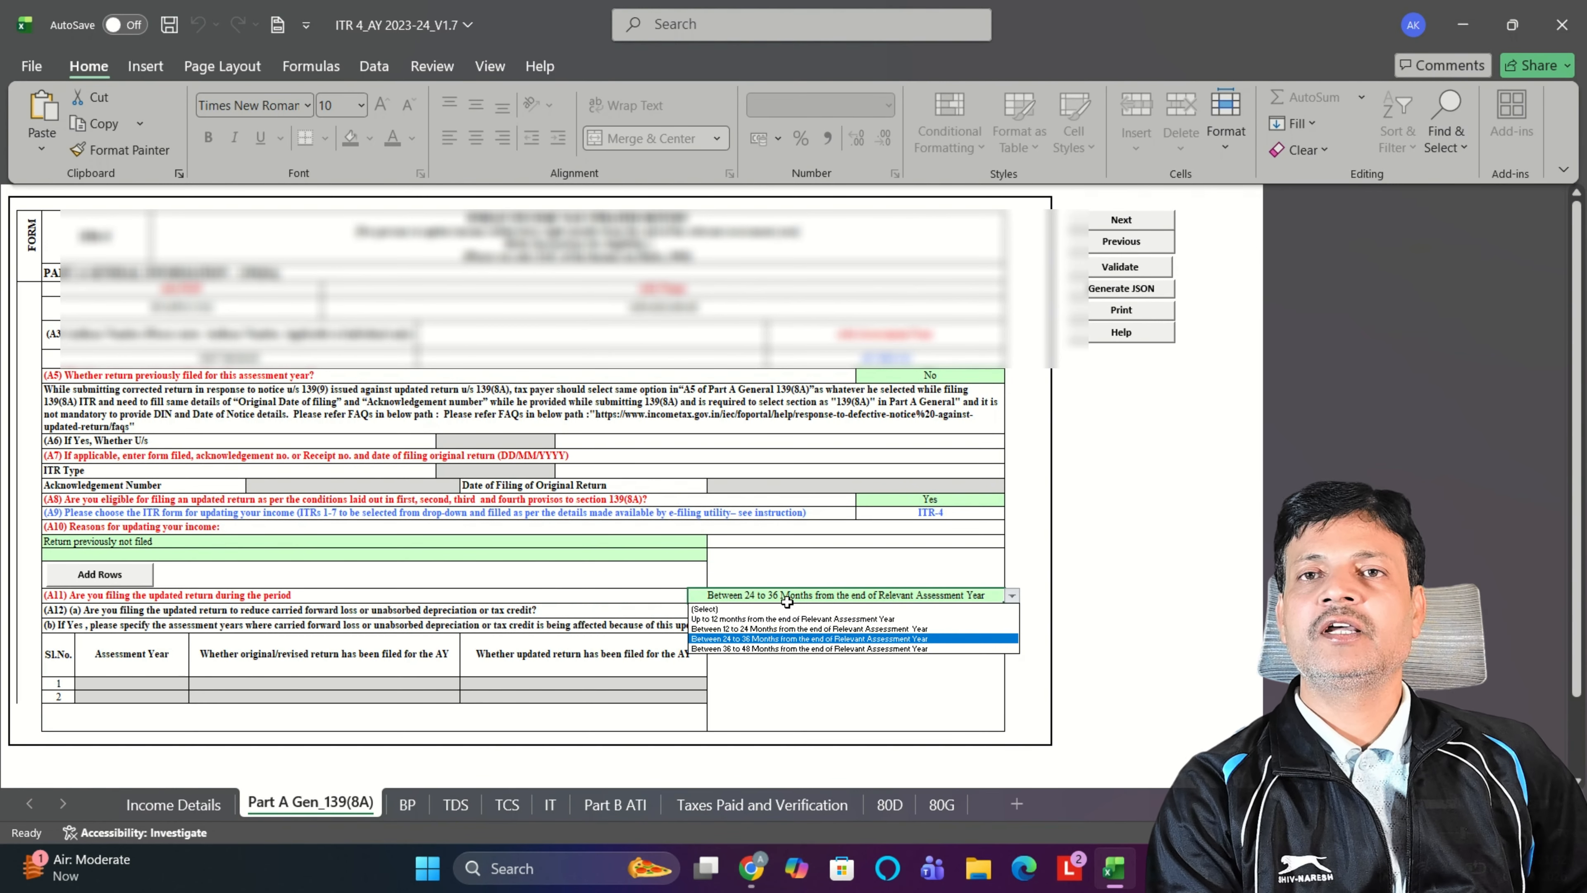
pyautogui.click(809, 639)
pyautogui.click(1120, 267)
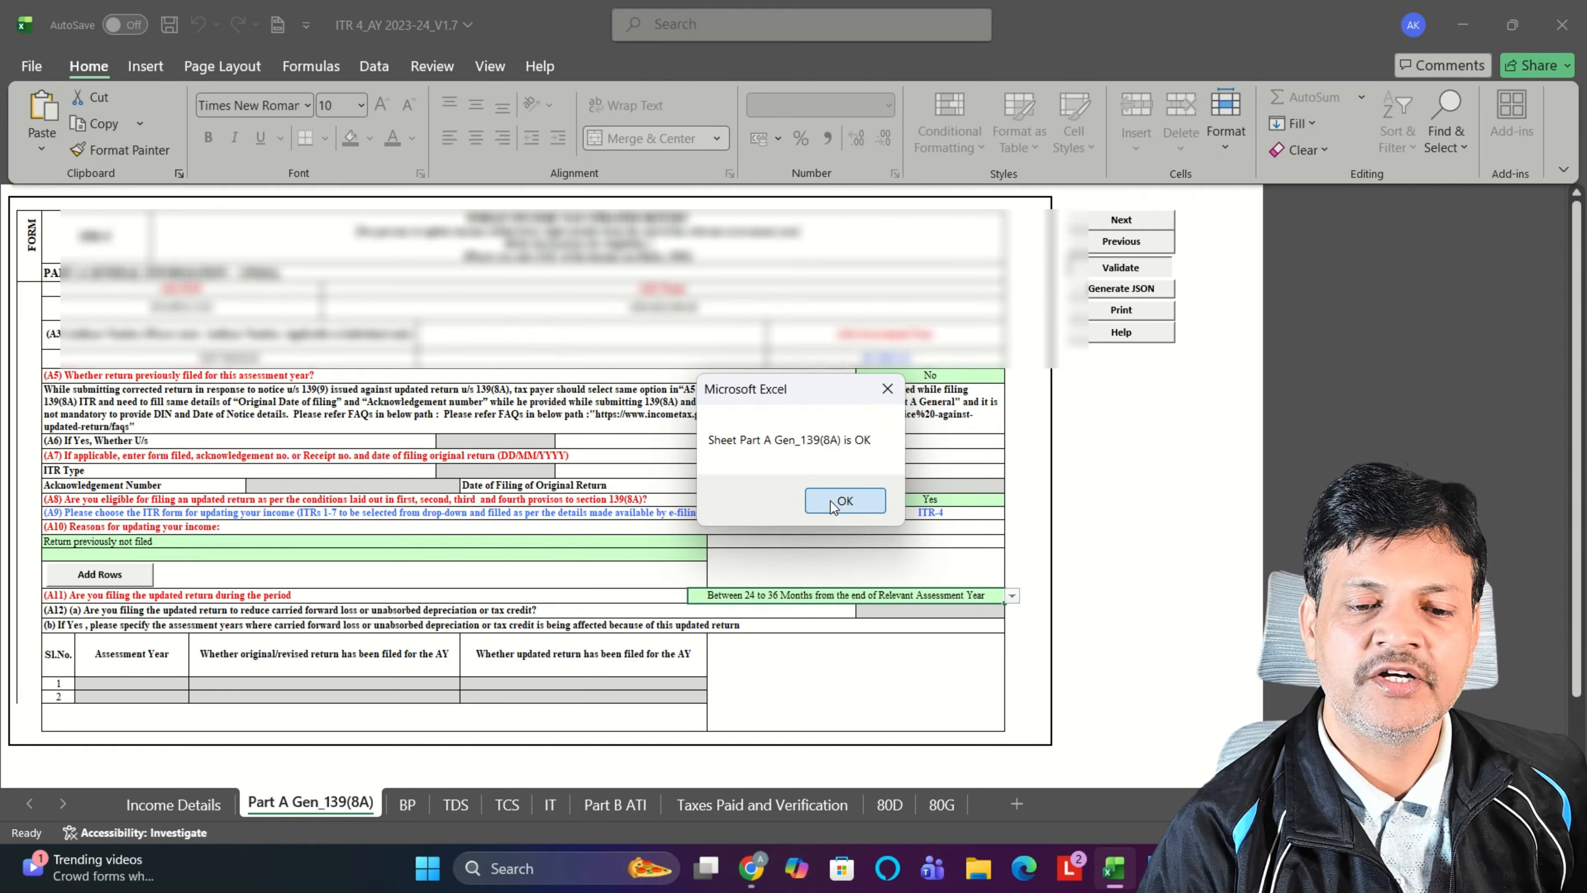
pyautogui.click(832, 501)
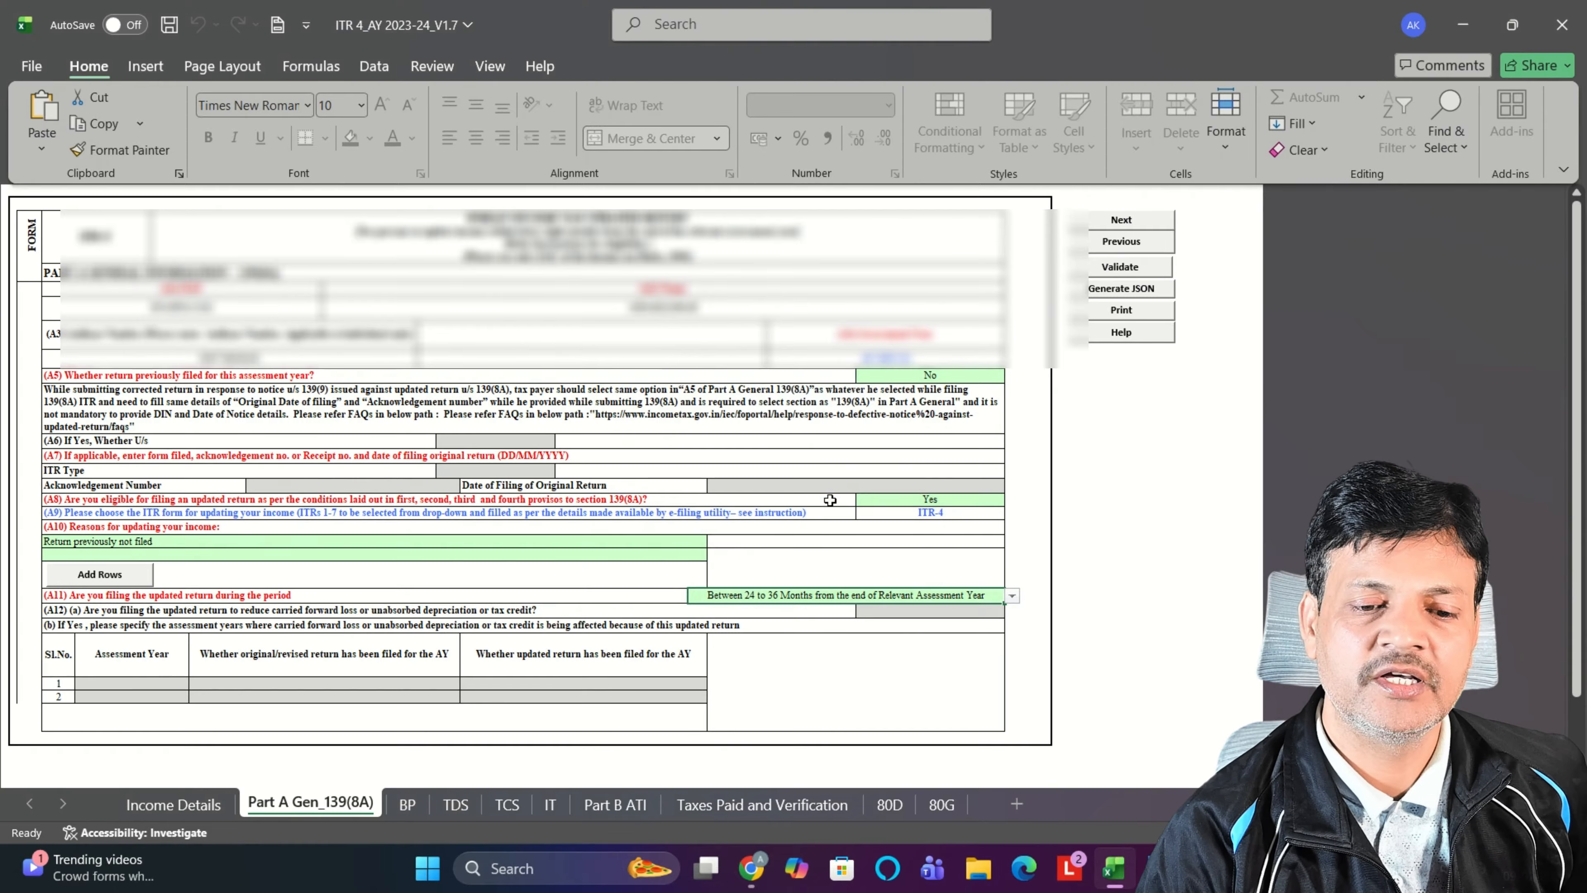
# Step: In Schedule BP, choose business code 09023-Retail sale in non specialized stores for the first business under section 44AD
pyautogui.click(407, 805)
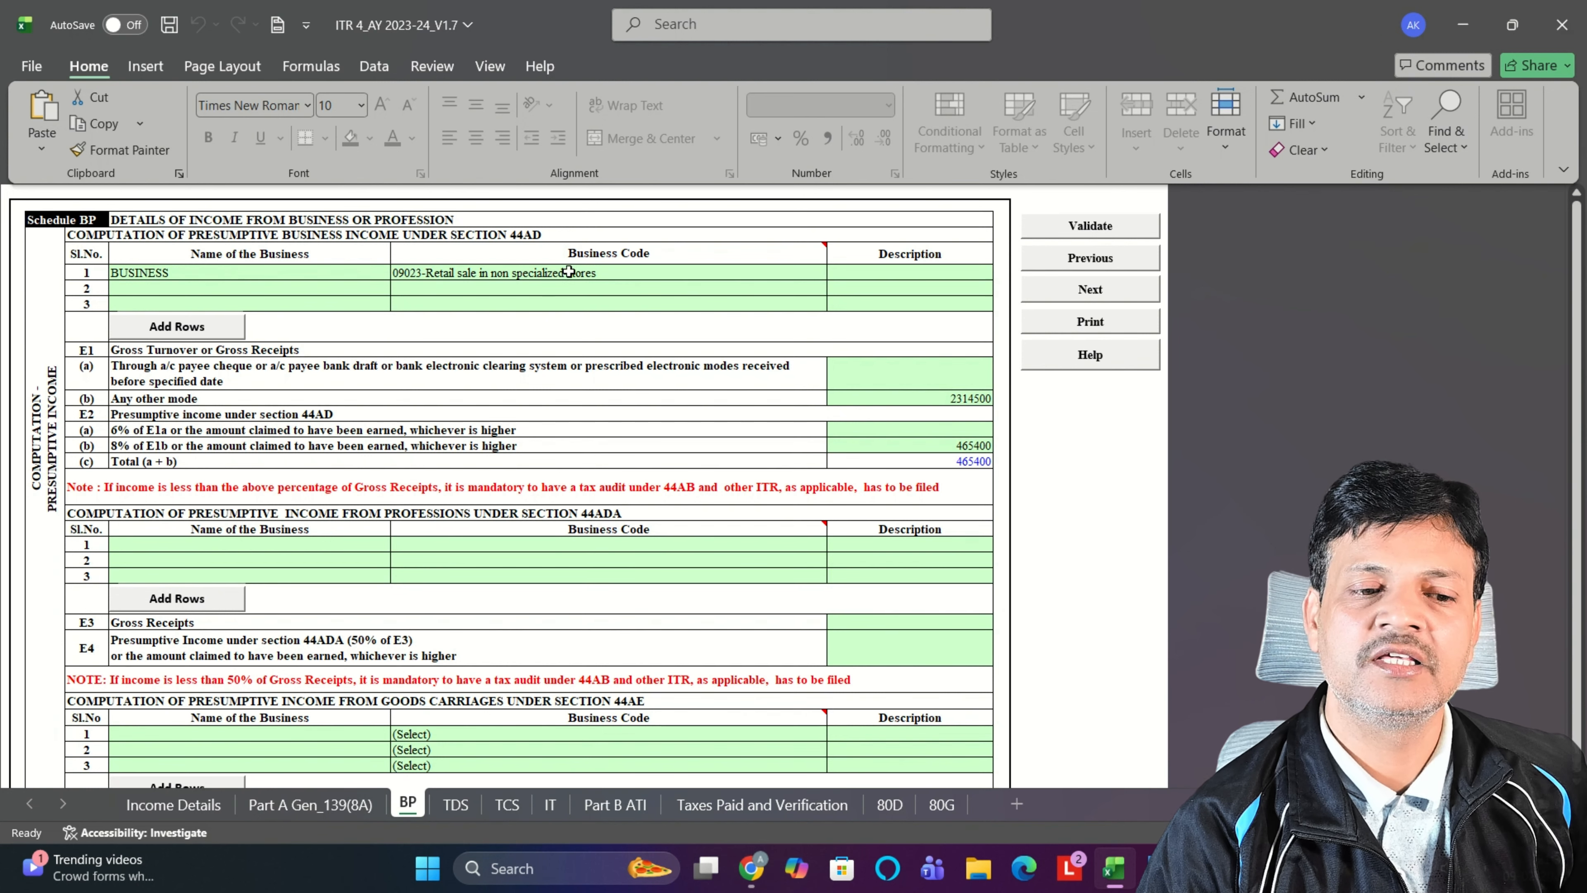
pyautogui.click(676, 273)
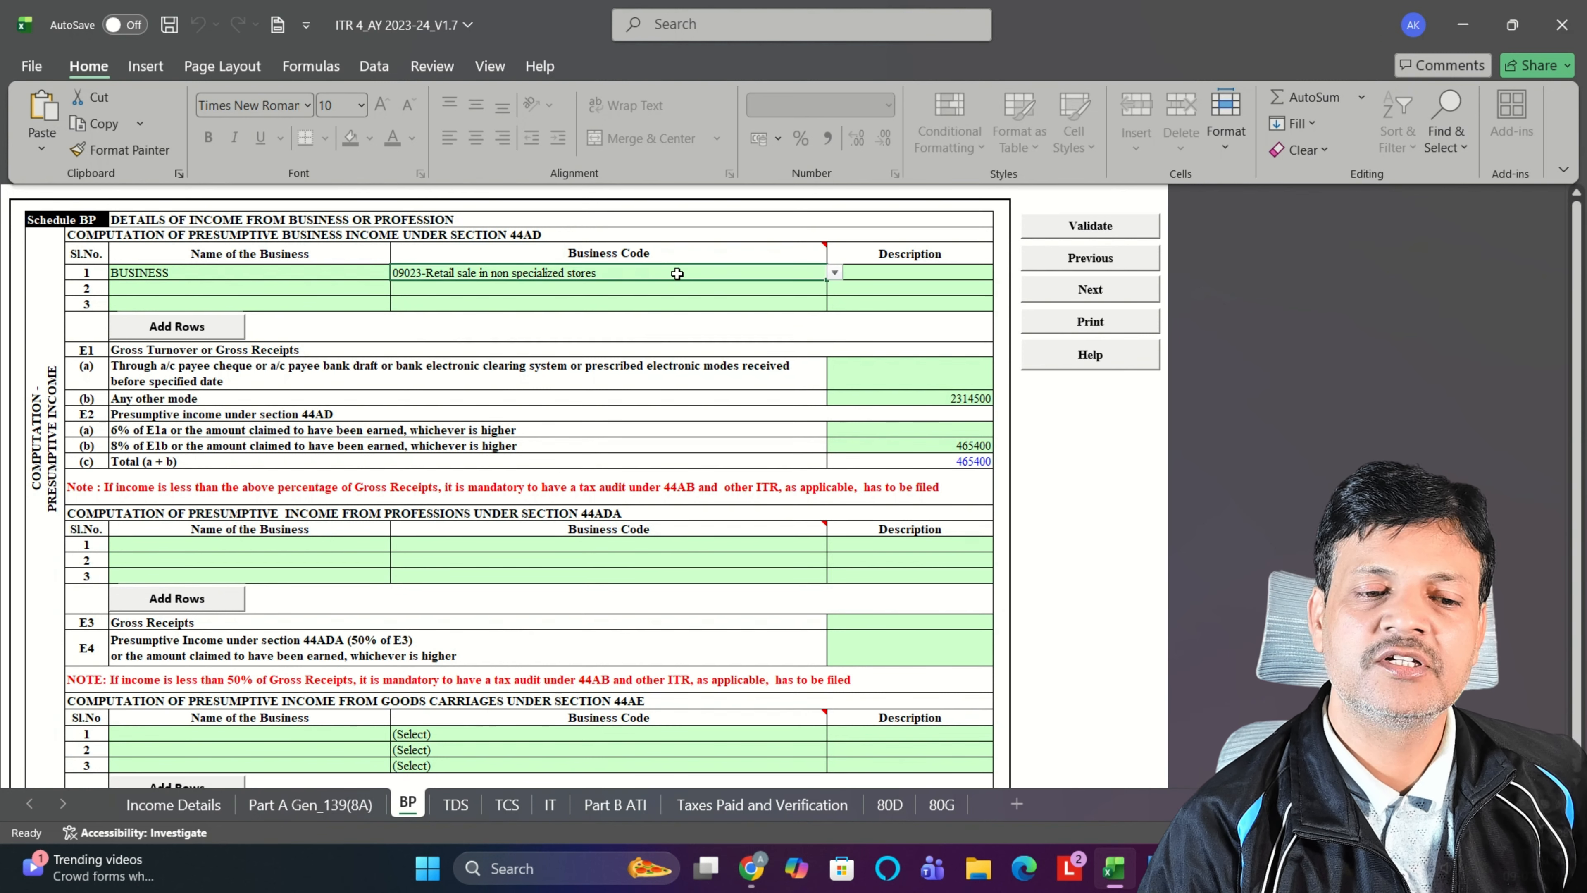
pyautogui.click(834, 273)
pyautogui.scroll(-3, 834, 273)
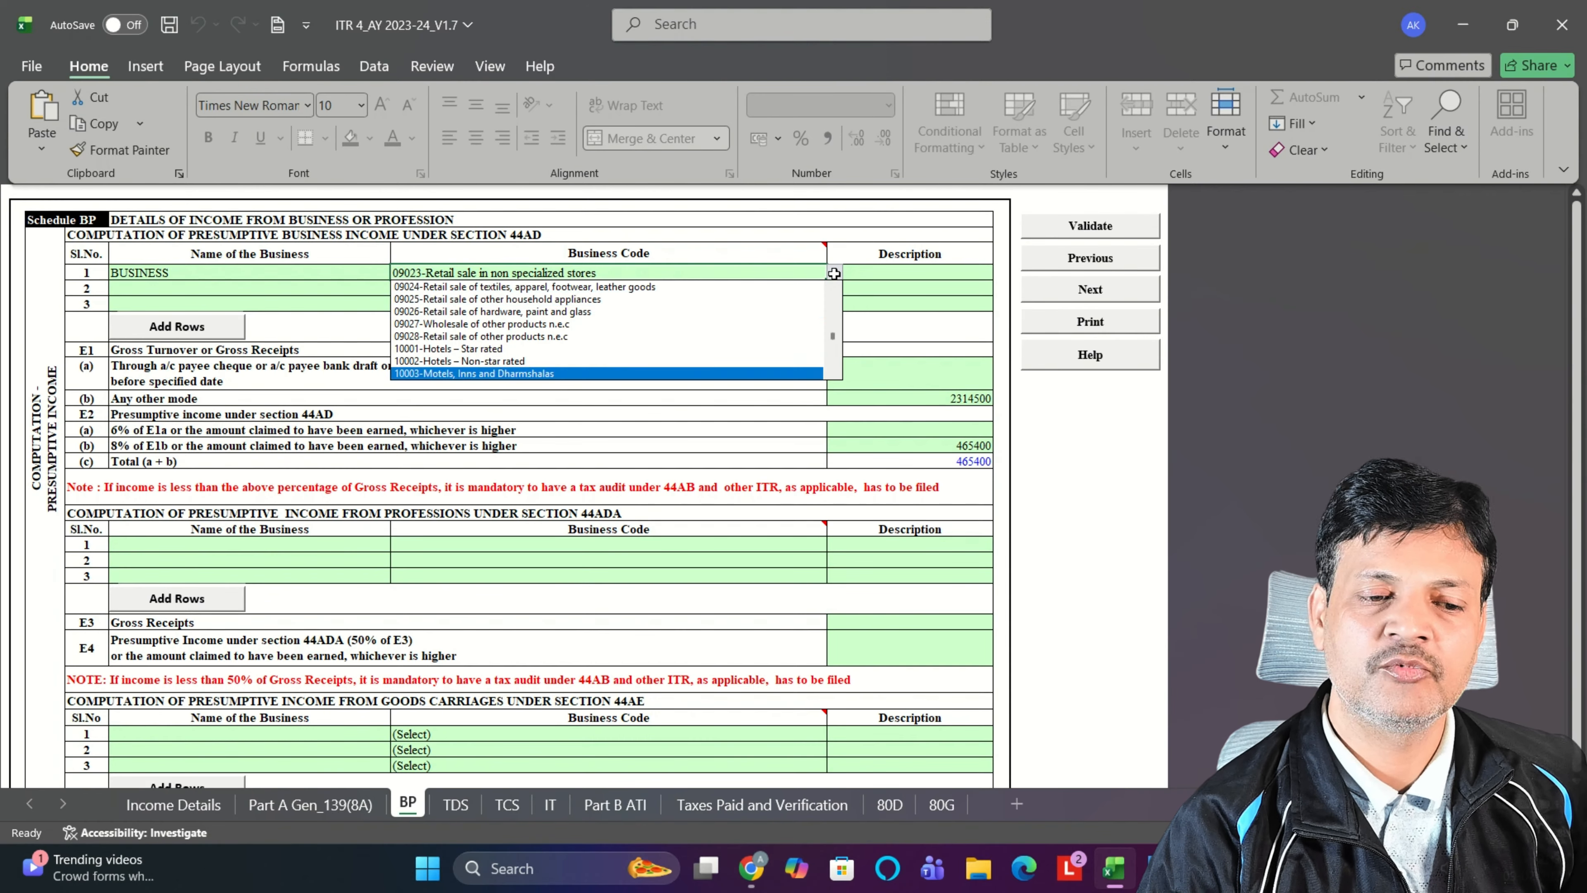
pyautogui.scroll(3, 834, 273)
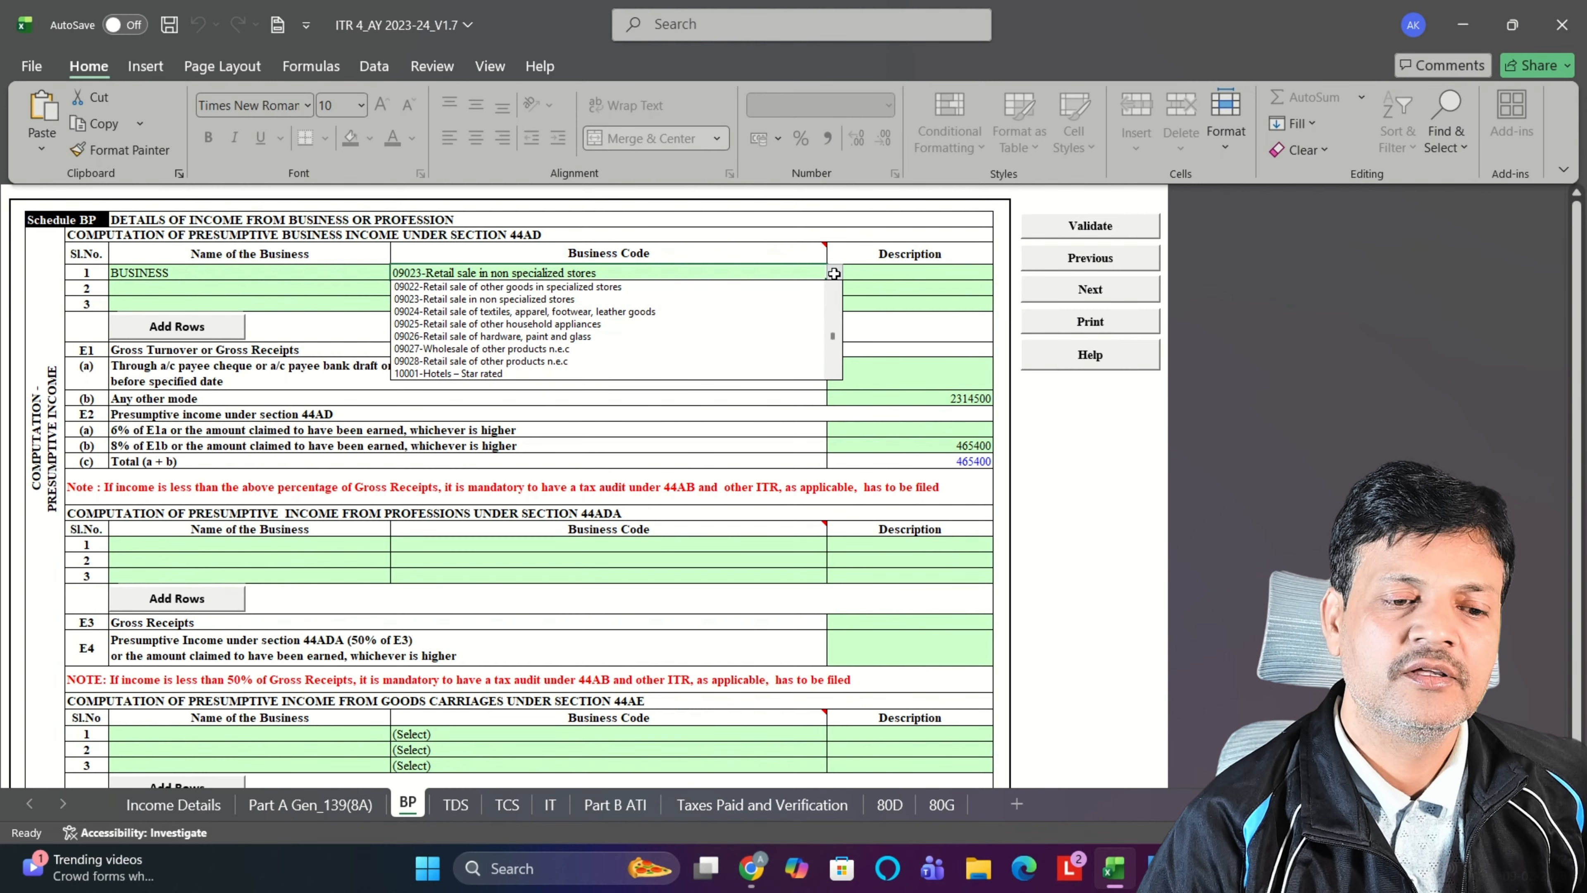
pyautogui.click(834, 274)
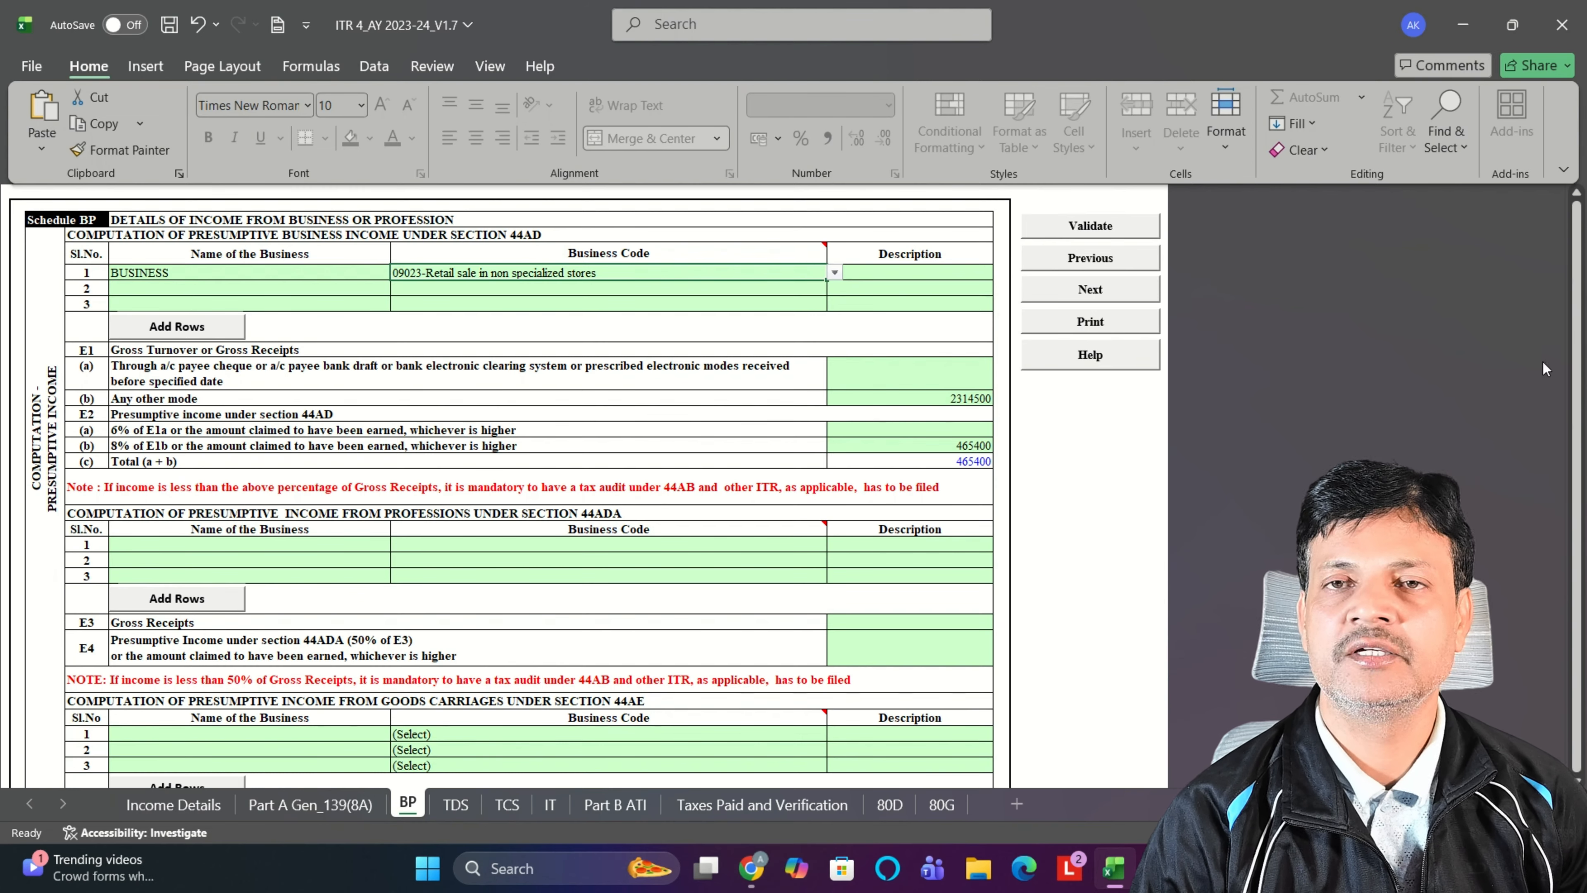
# Step: Check Schedule BP down to the financial particulars of the business, including sundry creditors, and validate the BP sheet
pyautogui.scroll(-1, 952, 462)
pyautogui.scroll(-1, 951, 461)
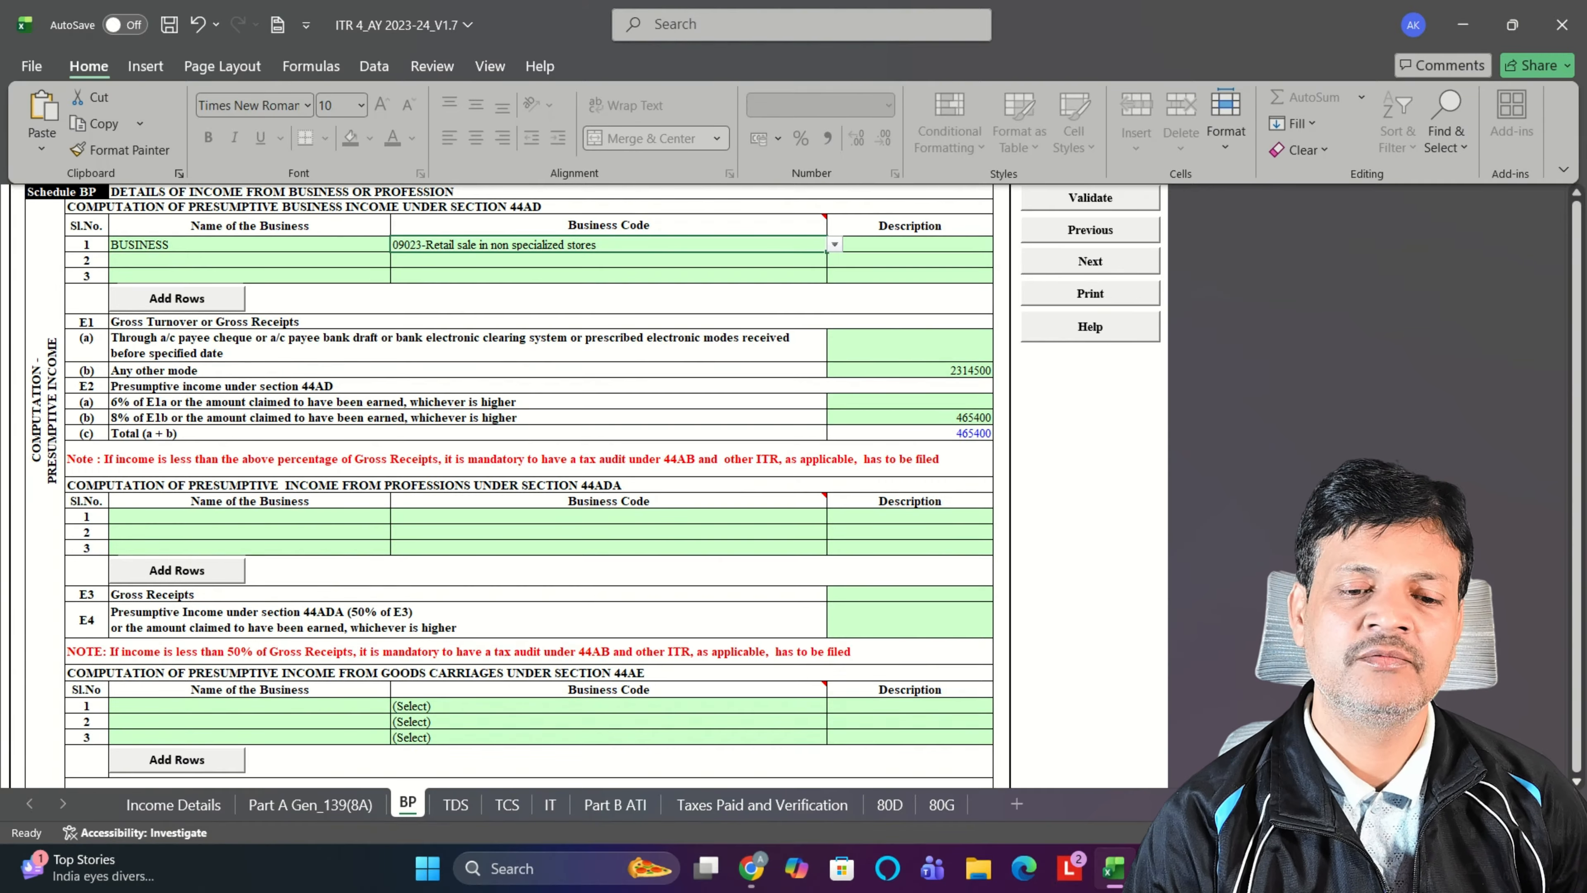
pyautogui.scroll(-9, 1581, 784)
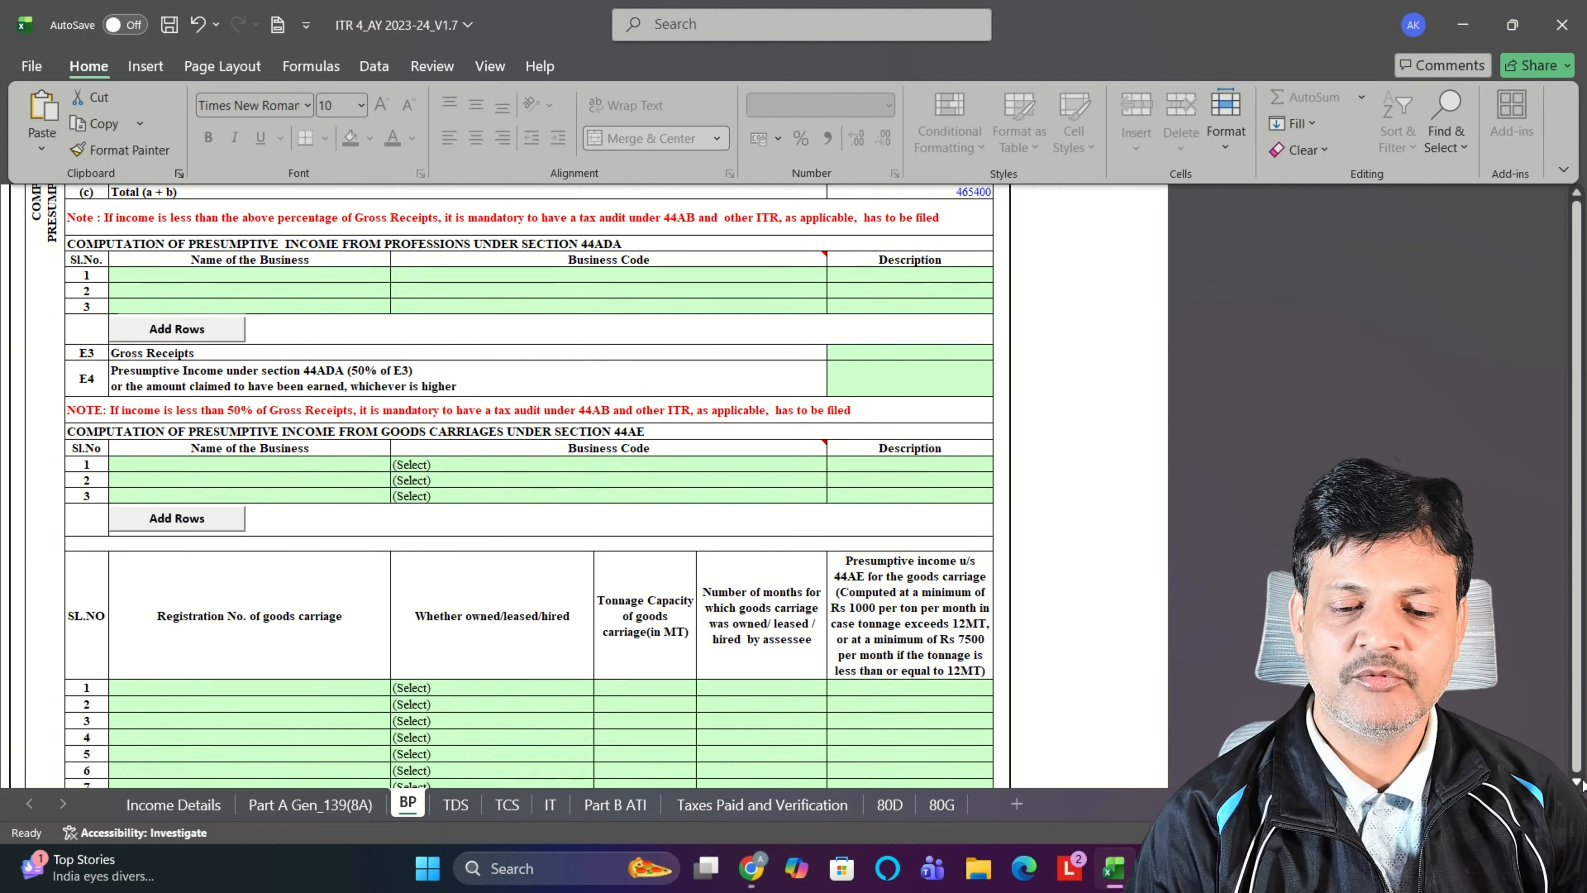
pyautogui.scroll(-15, 1582, 784)
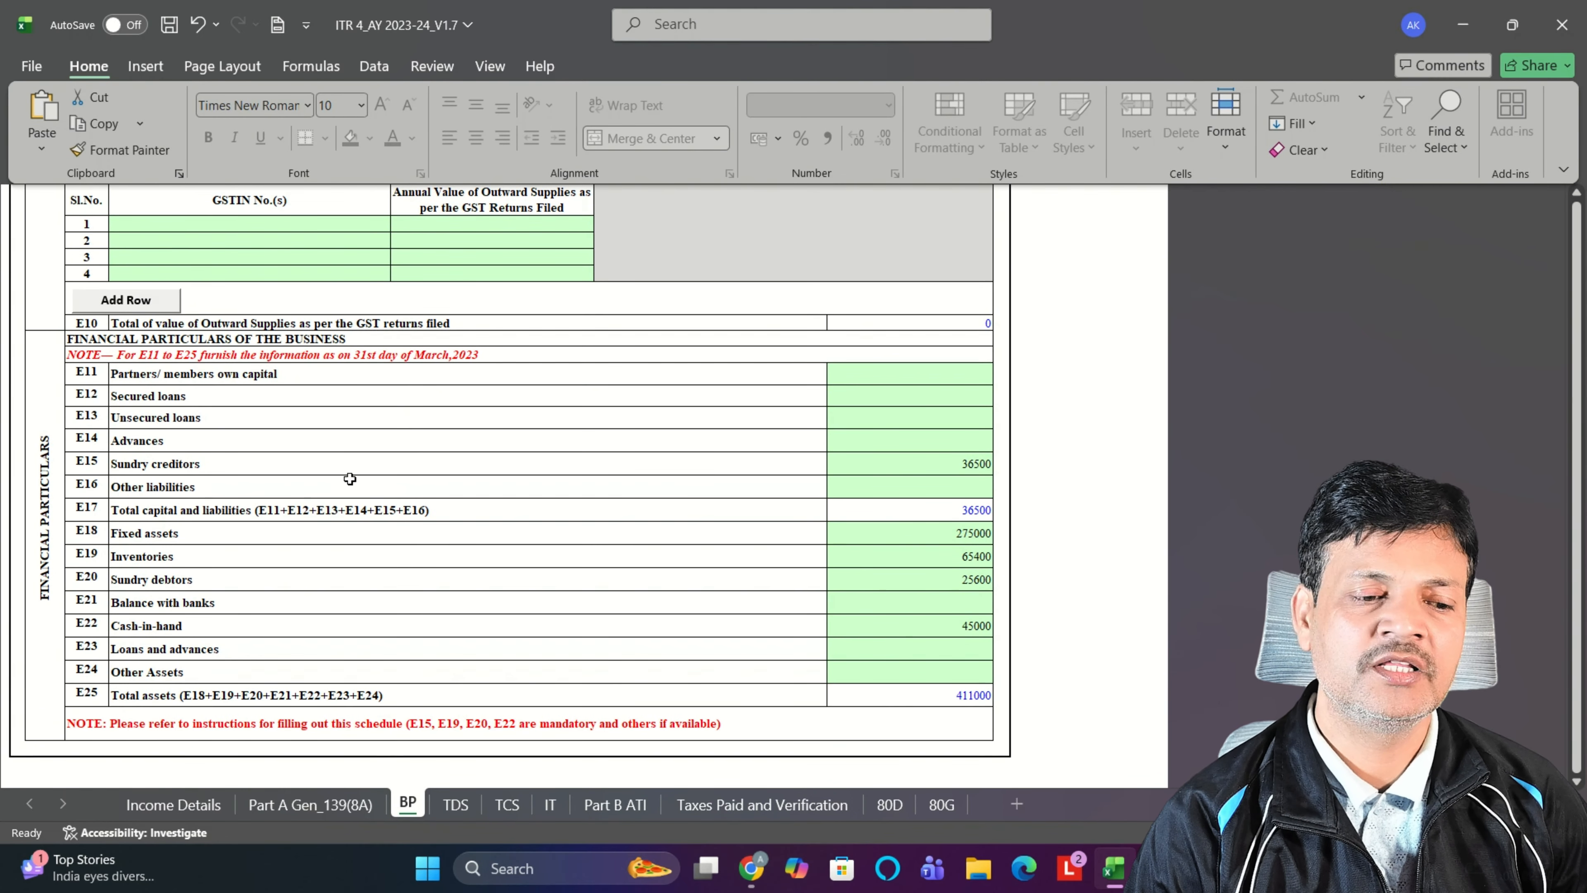
pyautogui.click(966, 473)
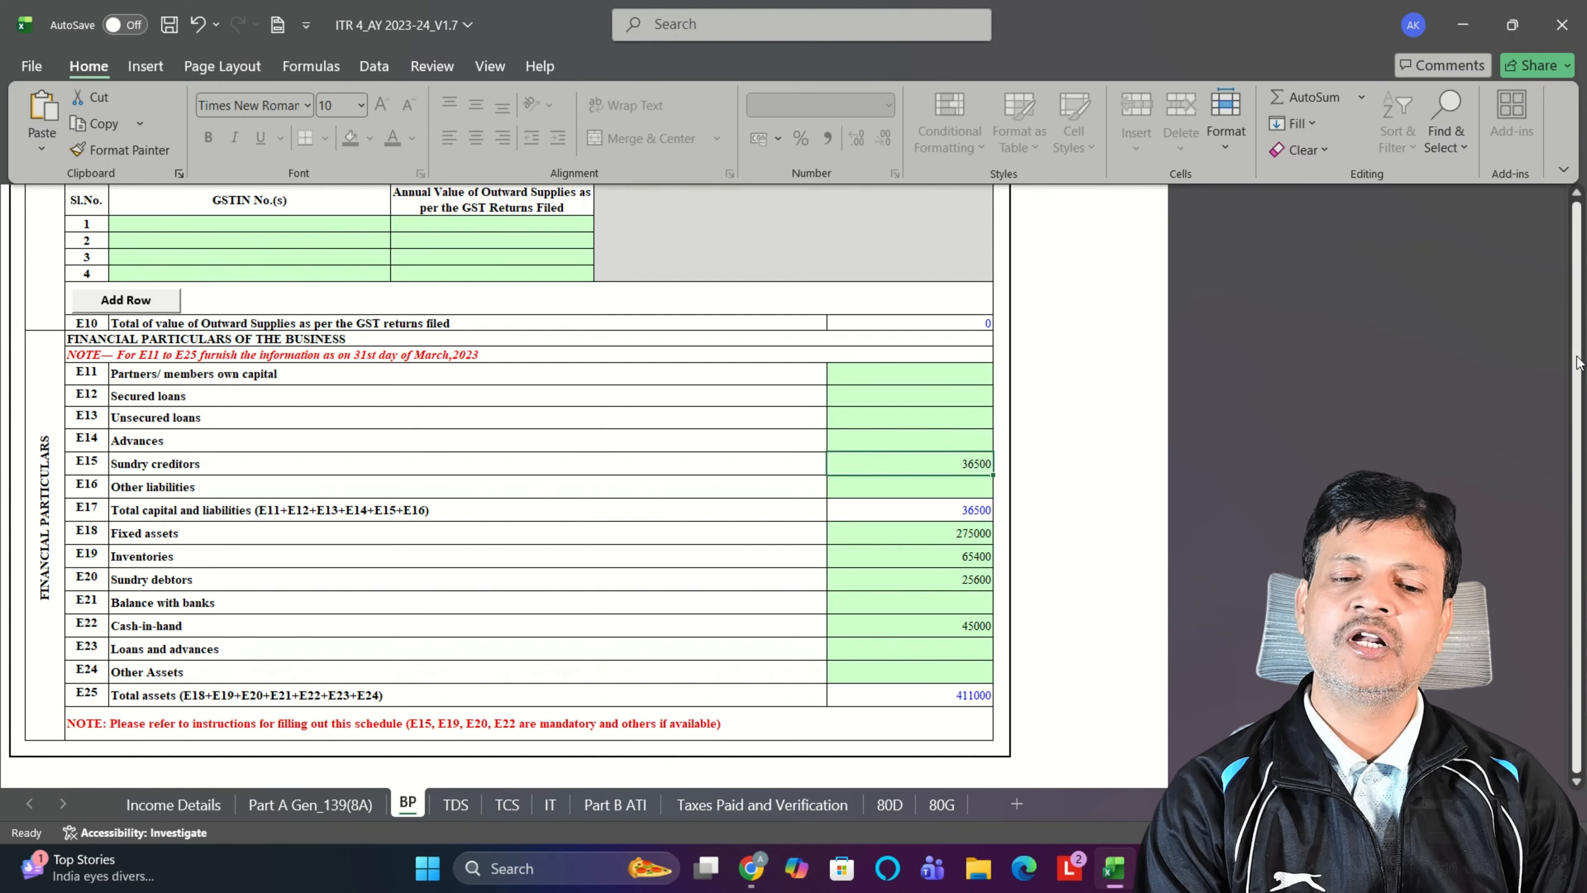
pyautogui.moveTo(1577, 363); pyautogui.dragTo(1577, 342)
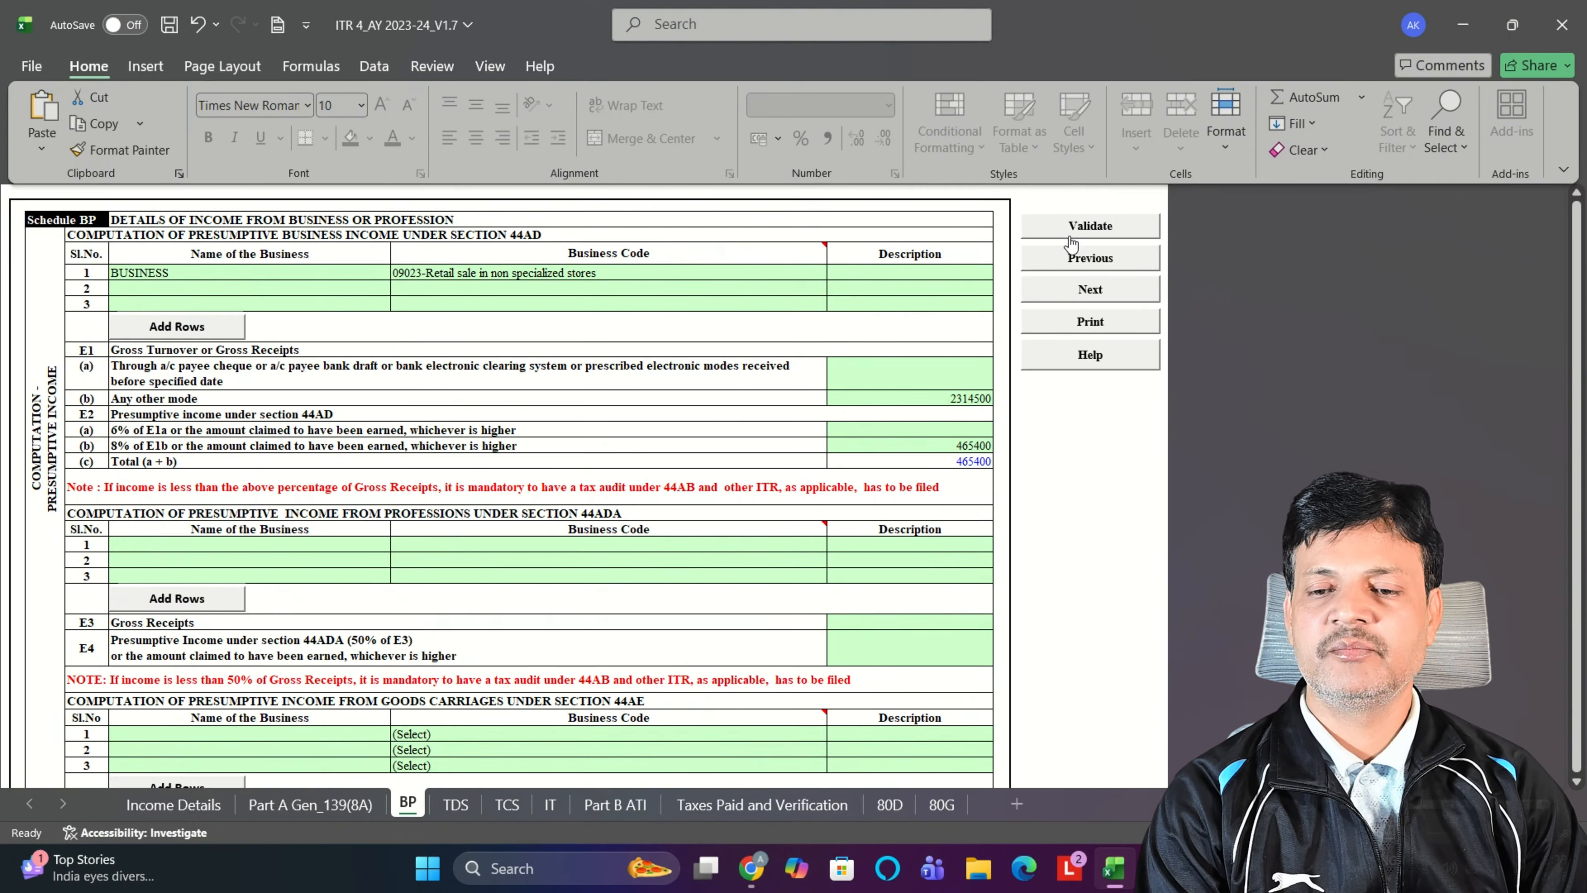
pyautogui.click(1072, 232)
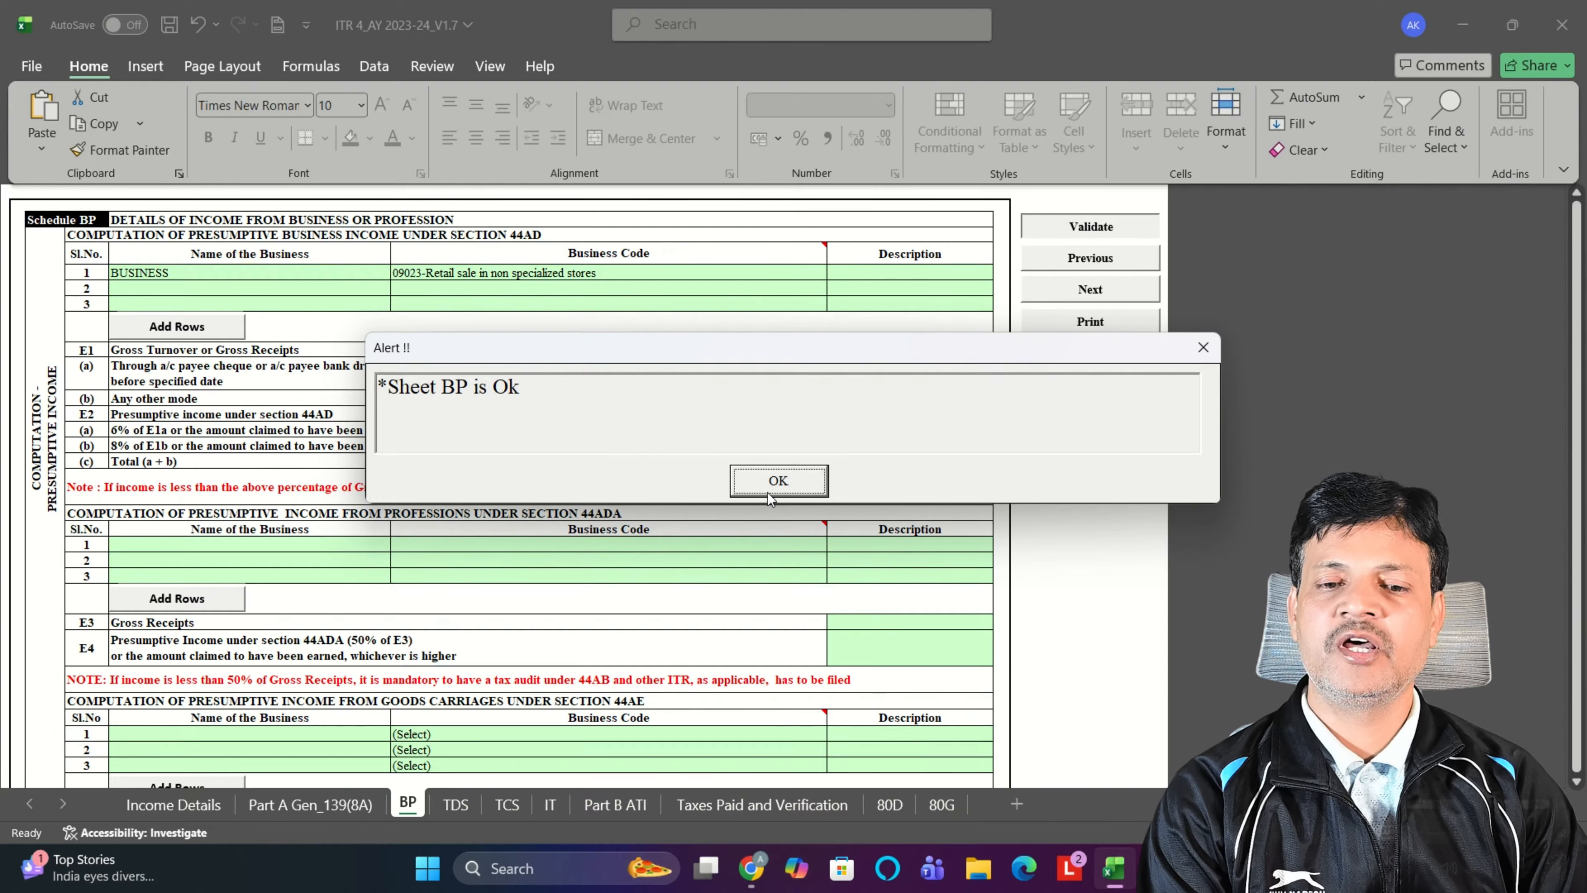
pyautogui.click(769, 490)
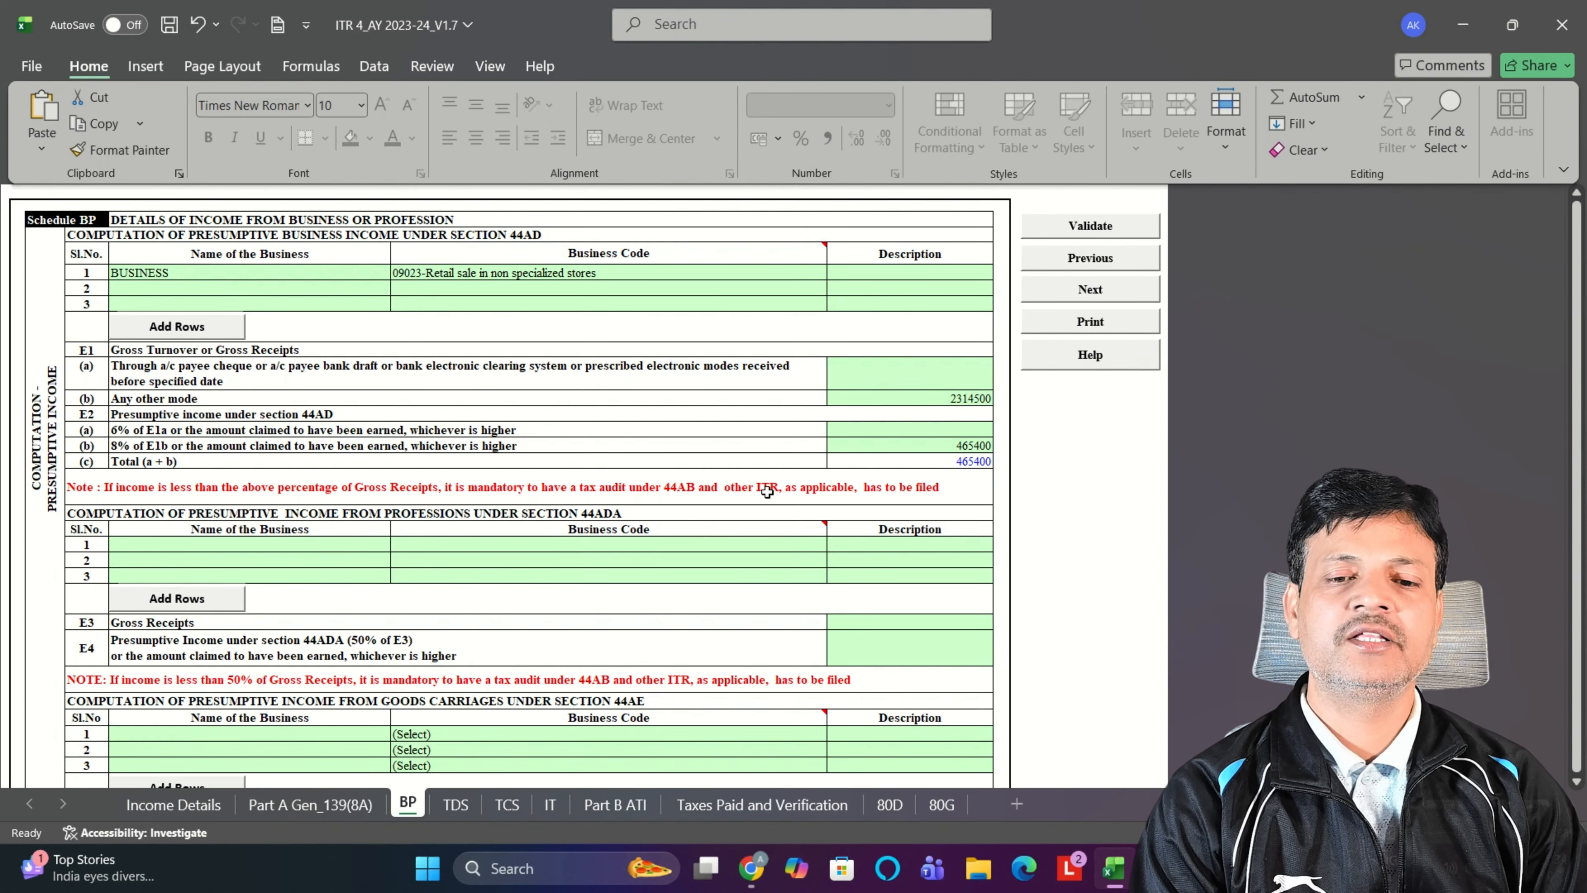
# Step: Validate the BP sheet again and validate the TDS sheet with its schedules left empty
pyautogui.click(1575, 789)
pyautogui.click(1076, 211)
pyautogui.click(771, 475)
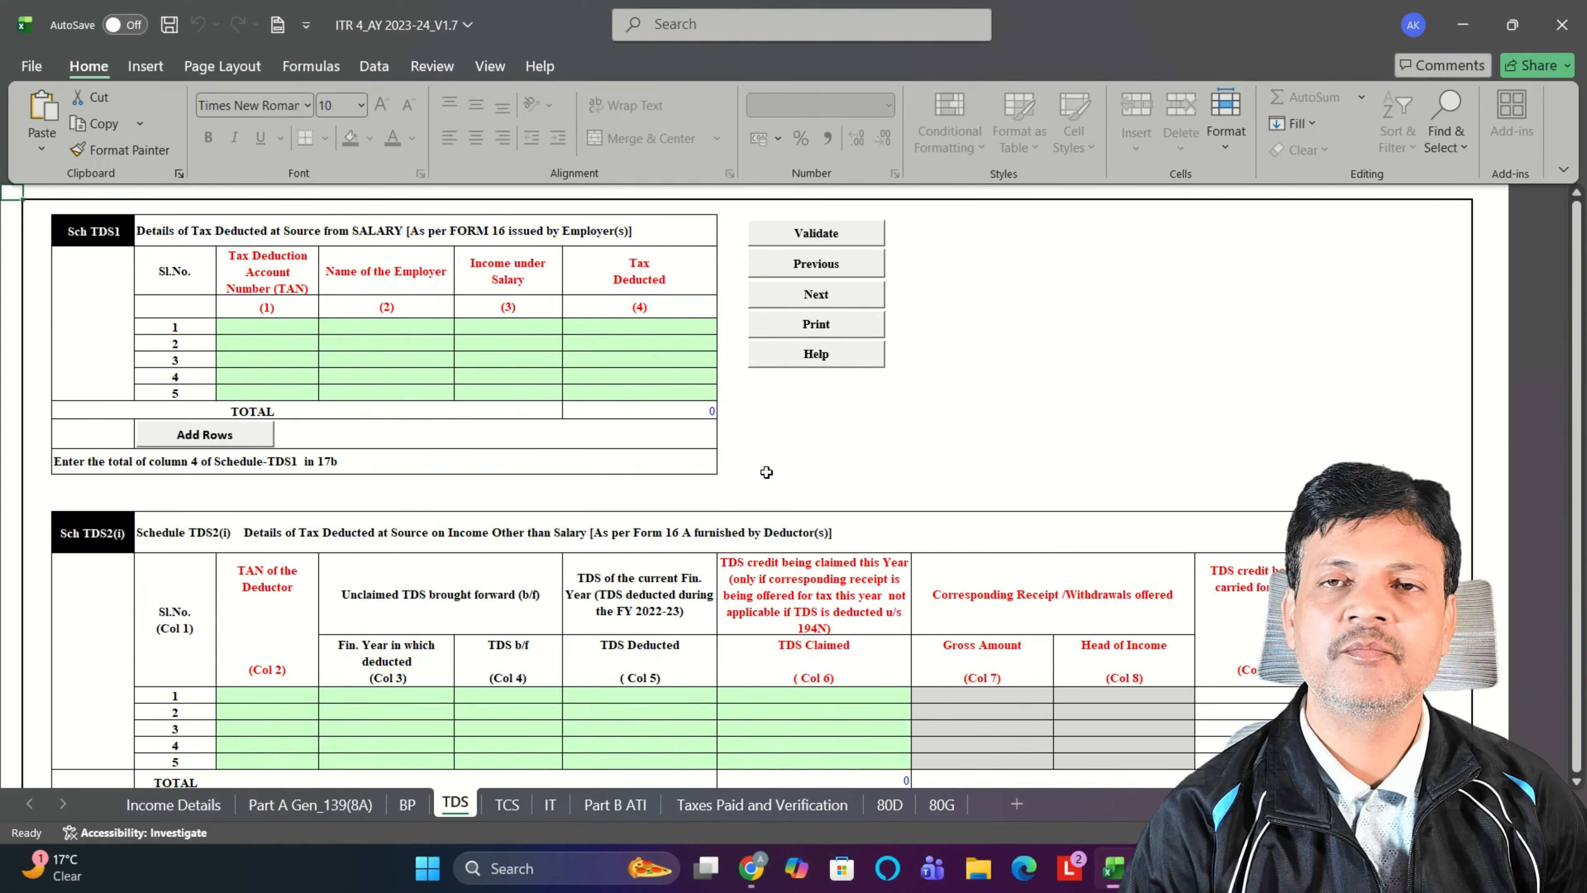
pyautogui.click(824, 239)
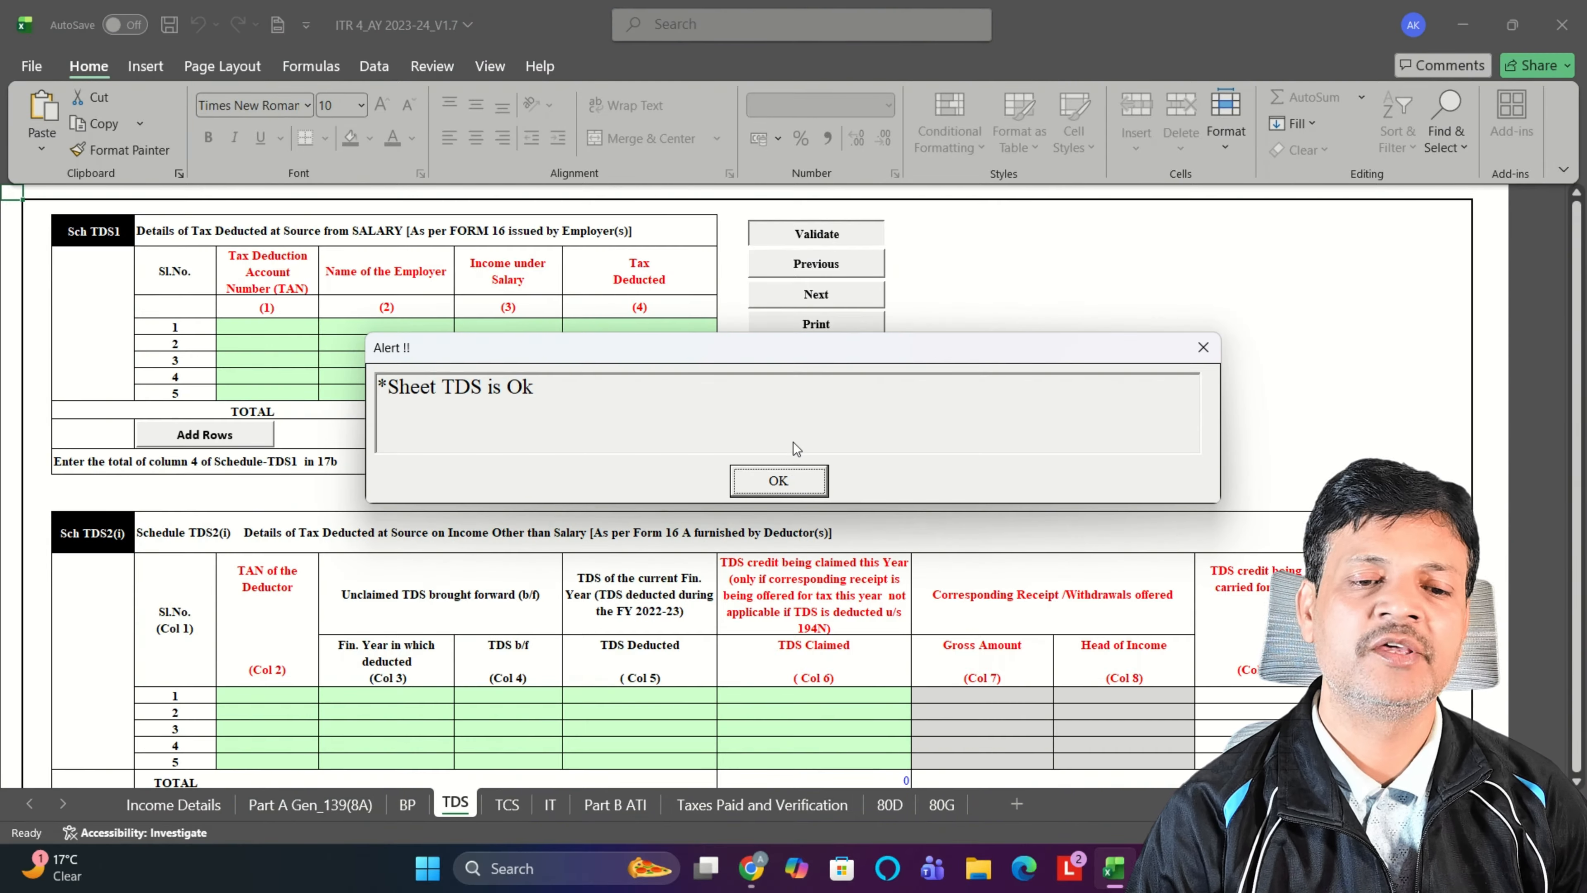
pyautogui.click(770, 483)
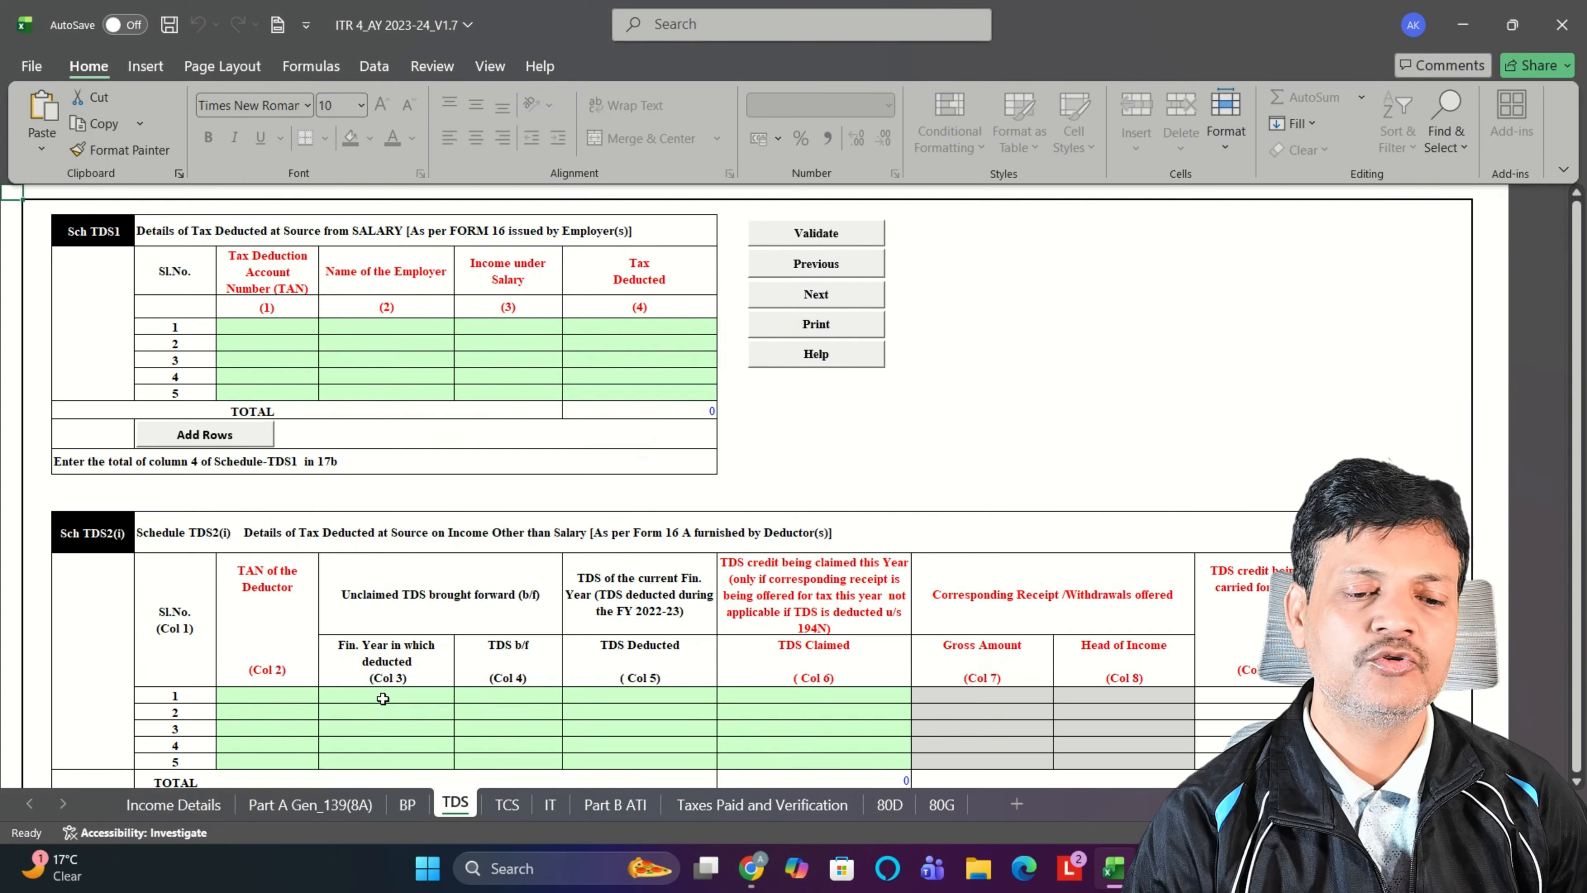
# Step: Validate the TCS sheet and the IT sheet, acknowledging the notices about tax payment details
pyautogui.click(815, 294)
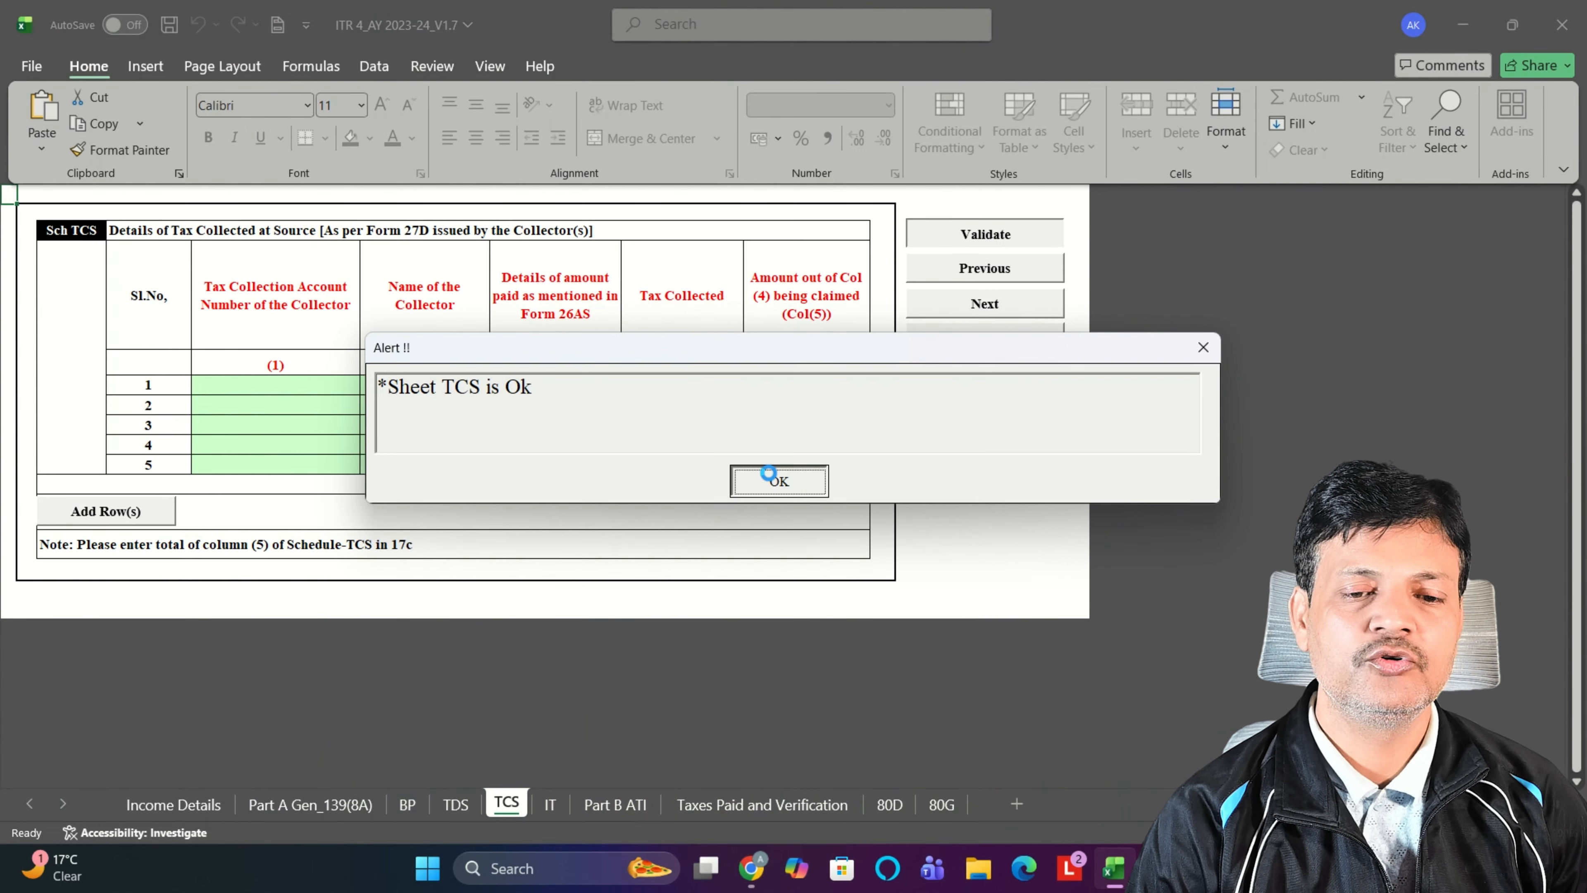
pyautogui.click(775, 478)
pyautogui.click(549, 803)
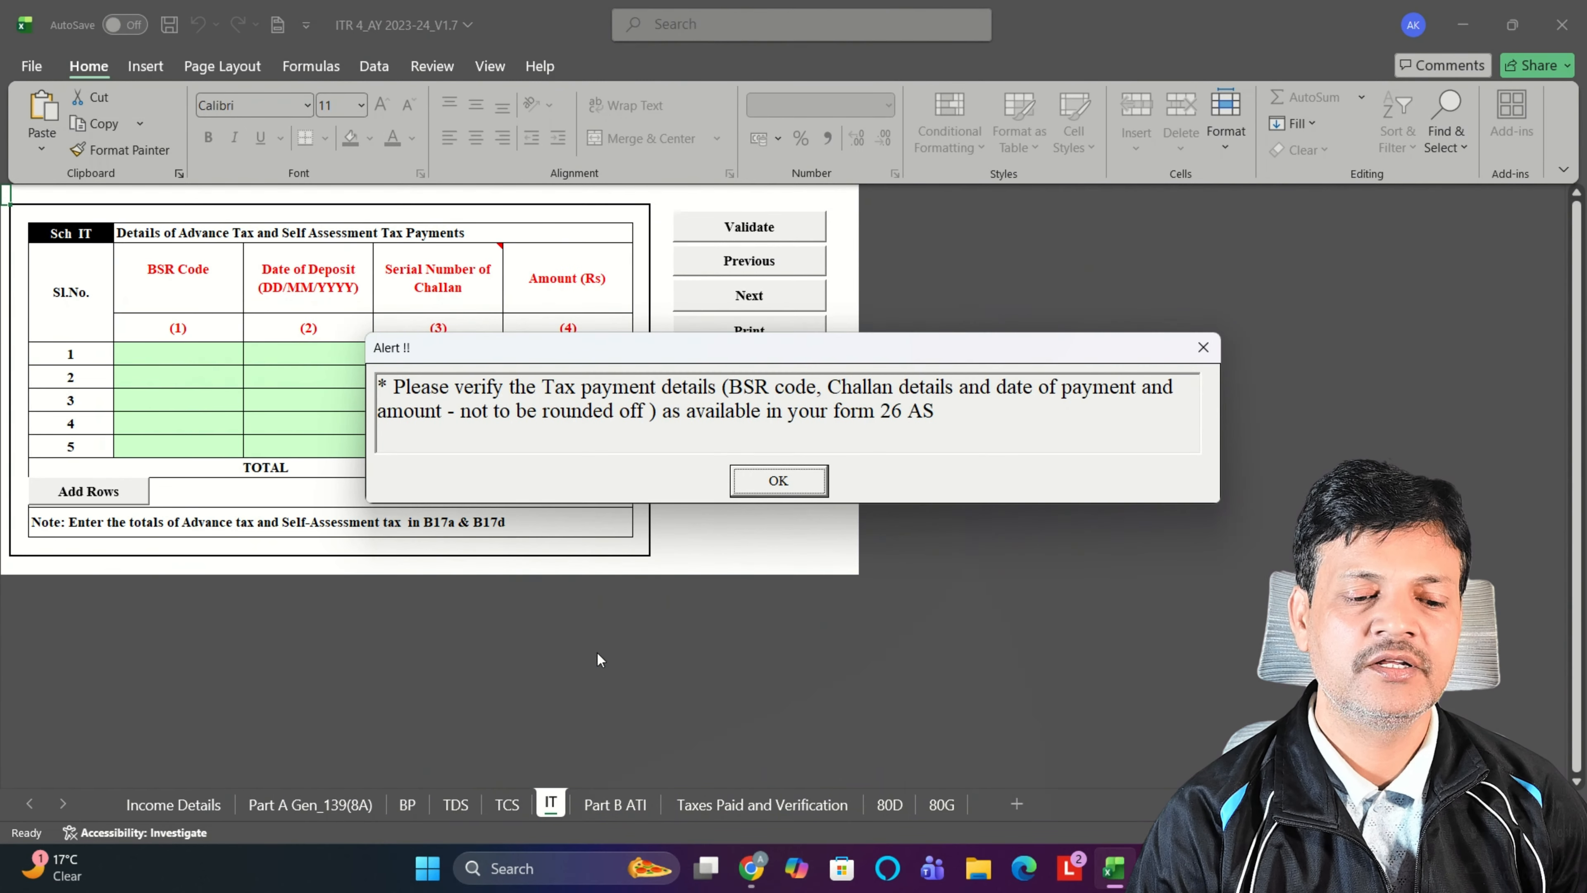
pyautogui.click(763, 486)
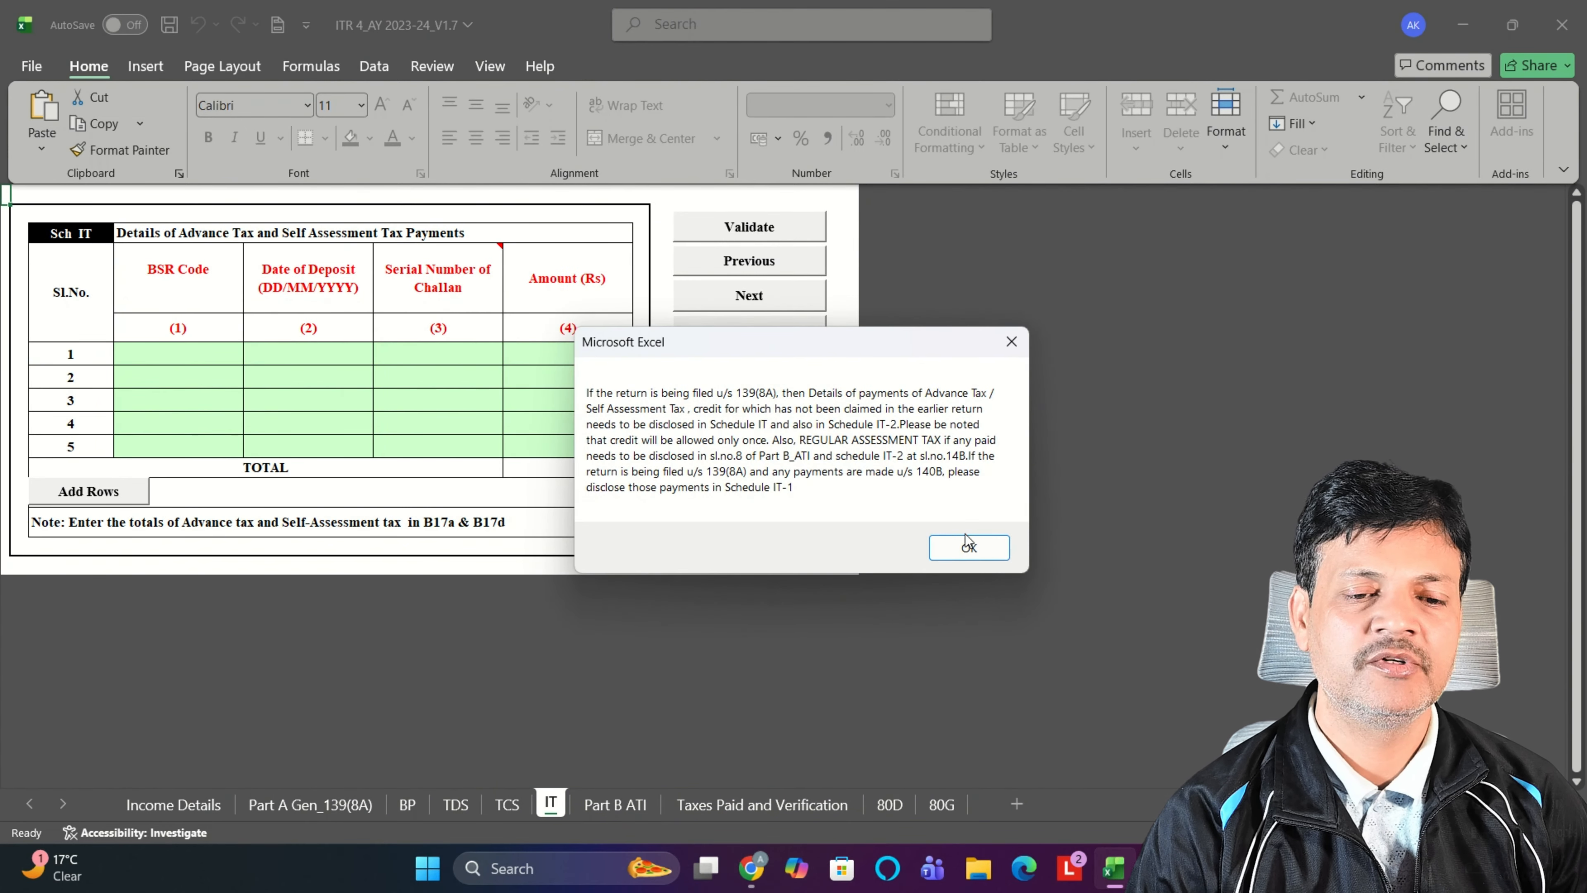
pyautogui.click(952, 552)
pyautogui.click(728, 226)
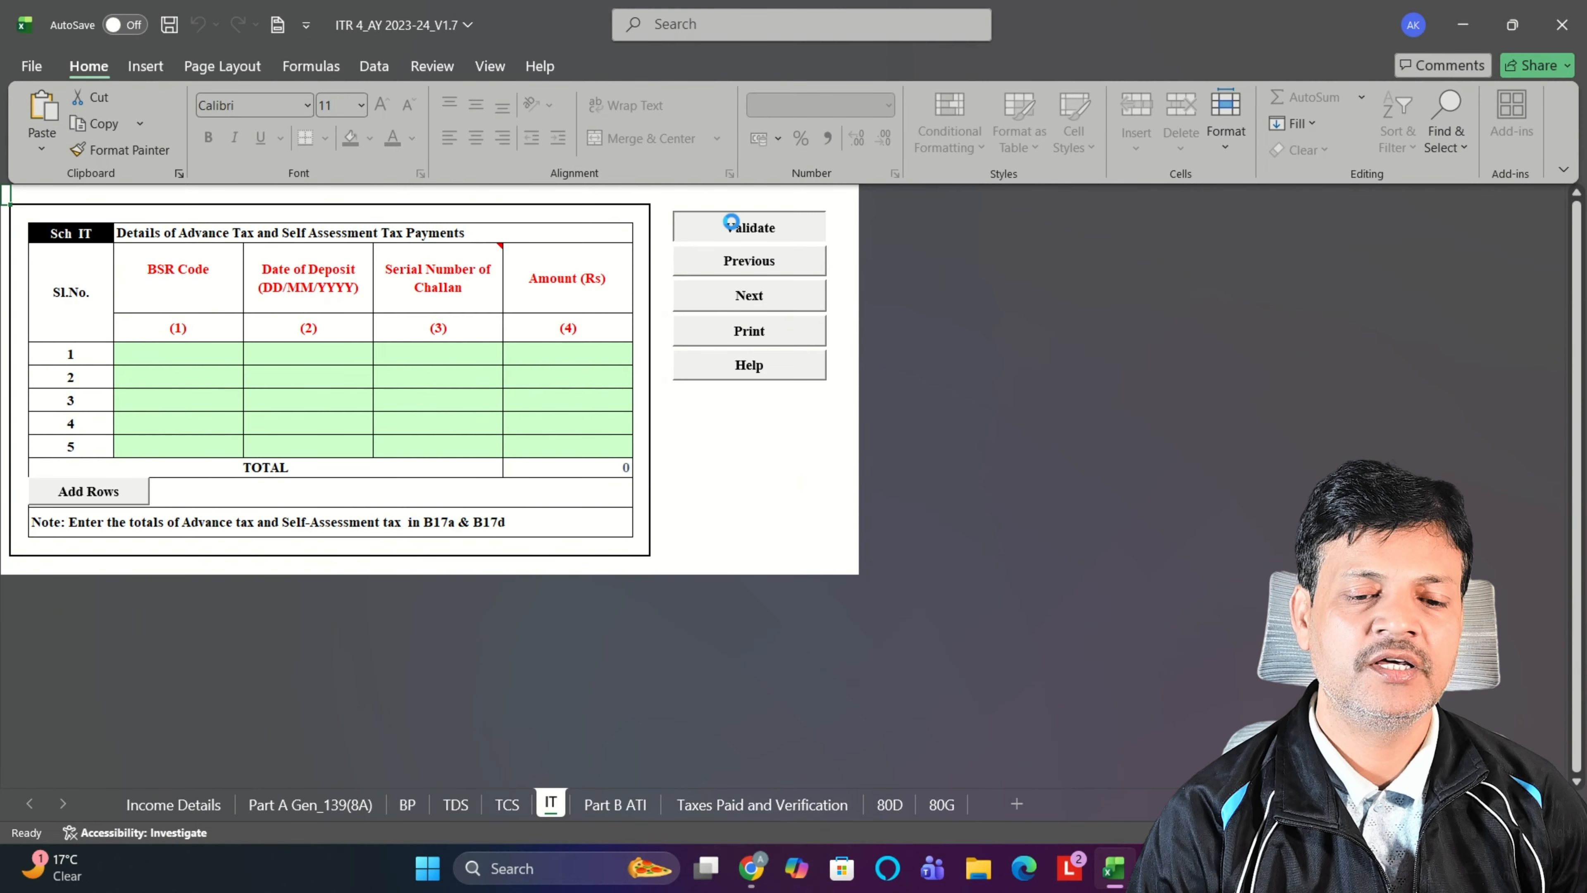
pyautogui.click(761, 489)
# Step: In Part B ATI, enter 465400 as the additional Income from Business or Profession
pyautogui.click(618, 811)
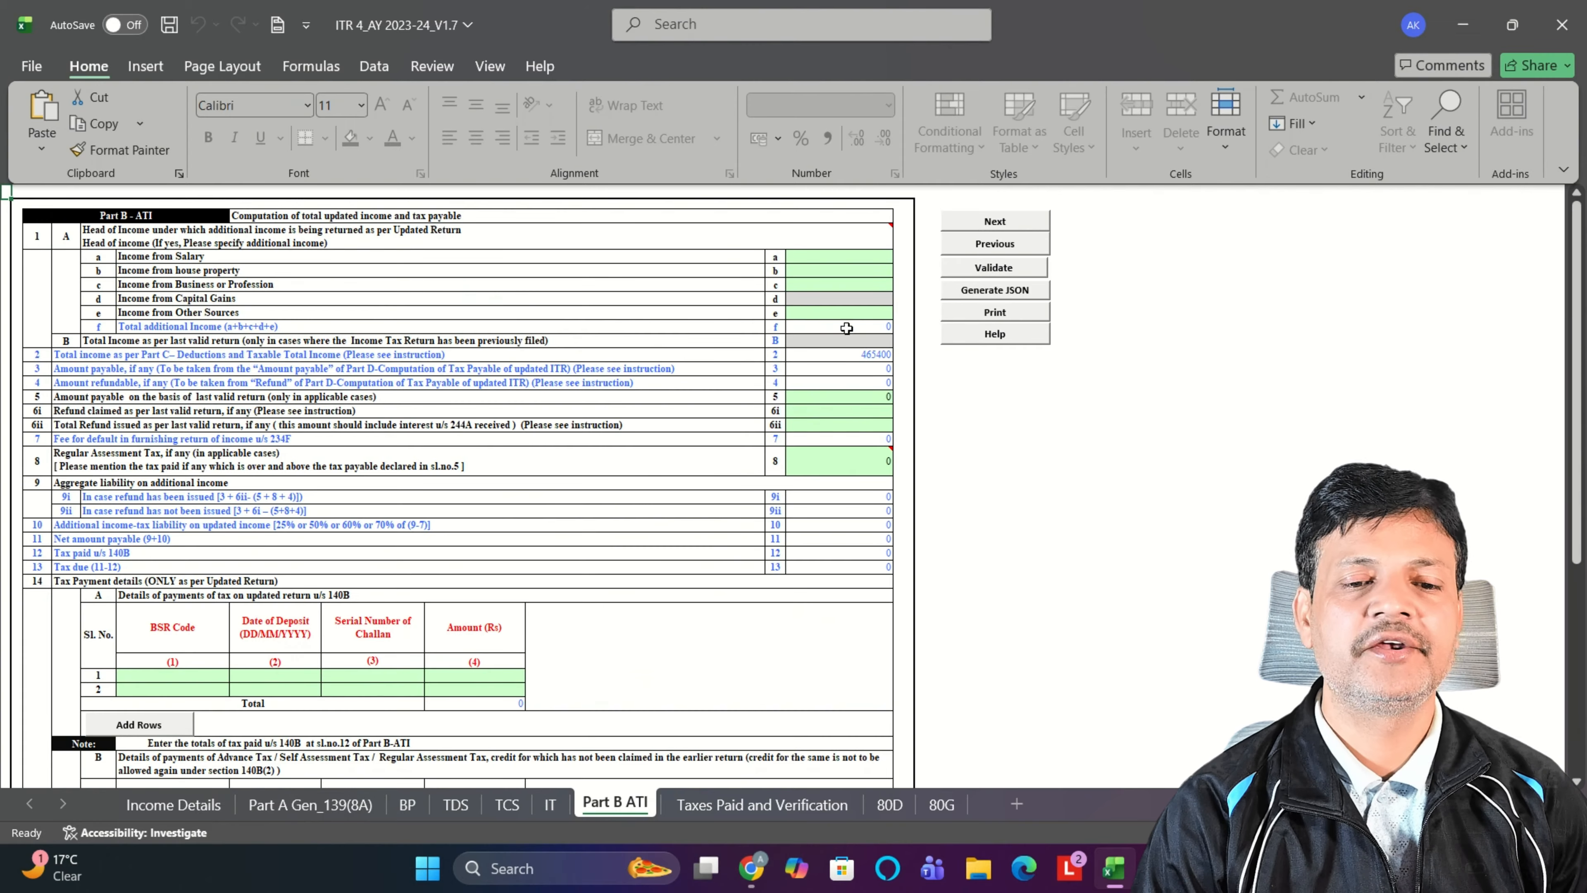
pyautogui.click(406, 806)
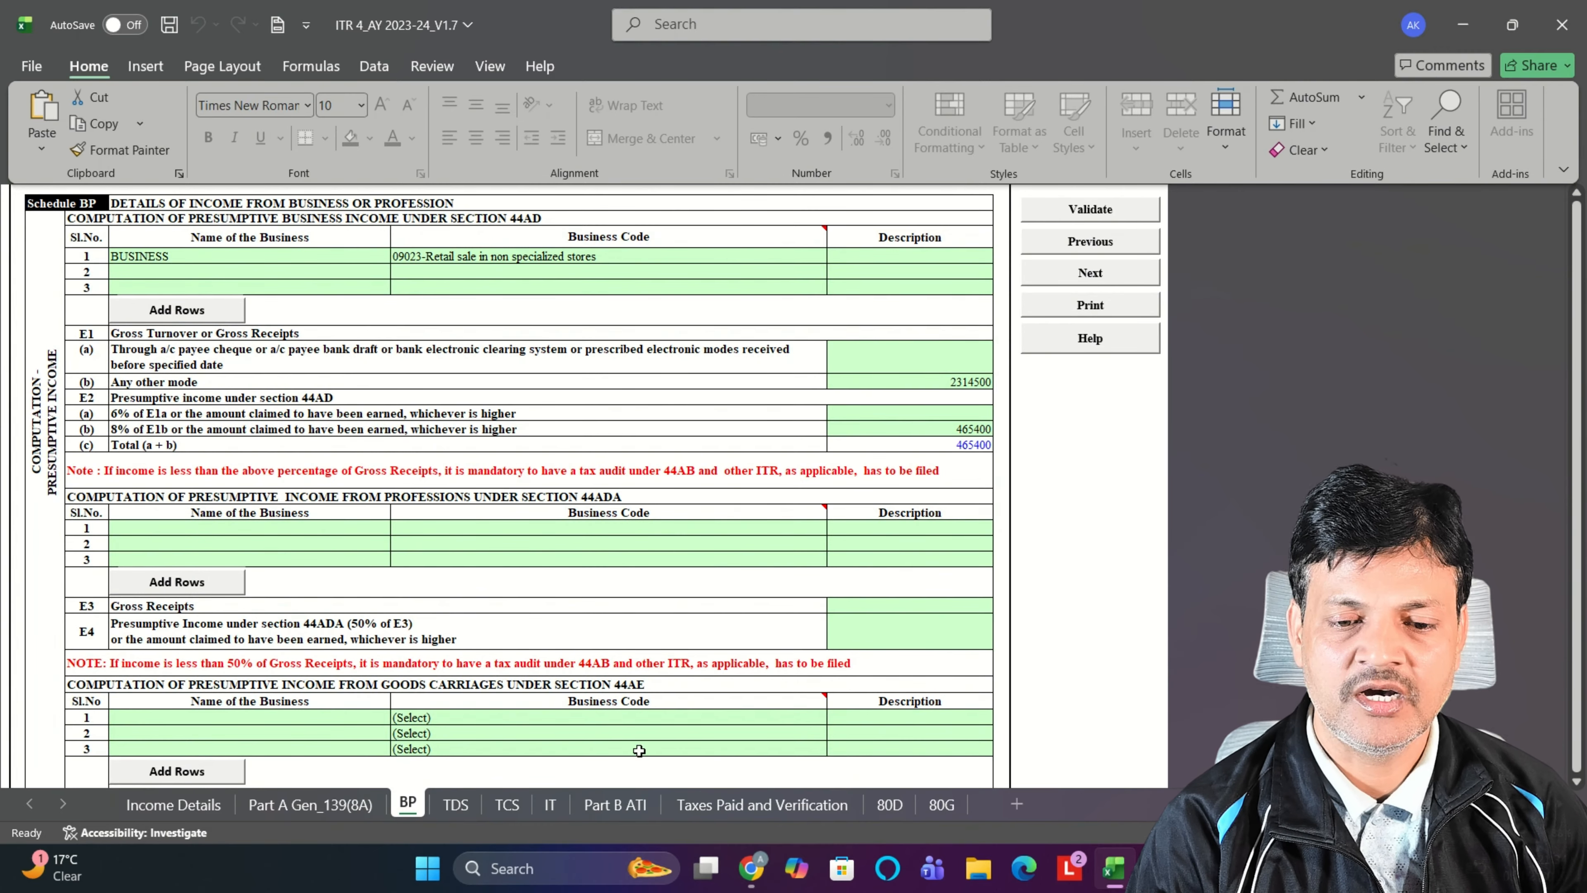
pyautogui.click(599, 805)
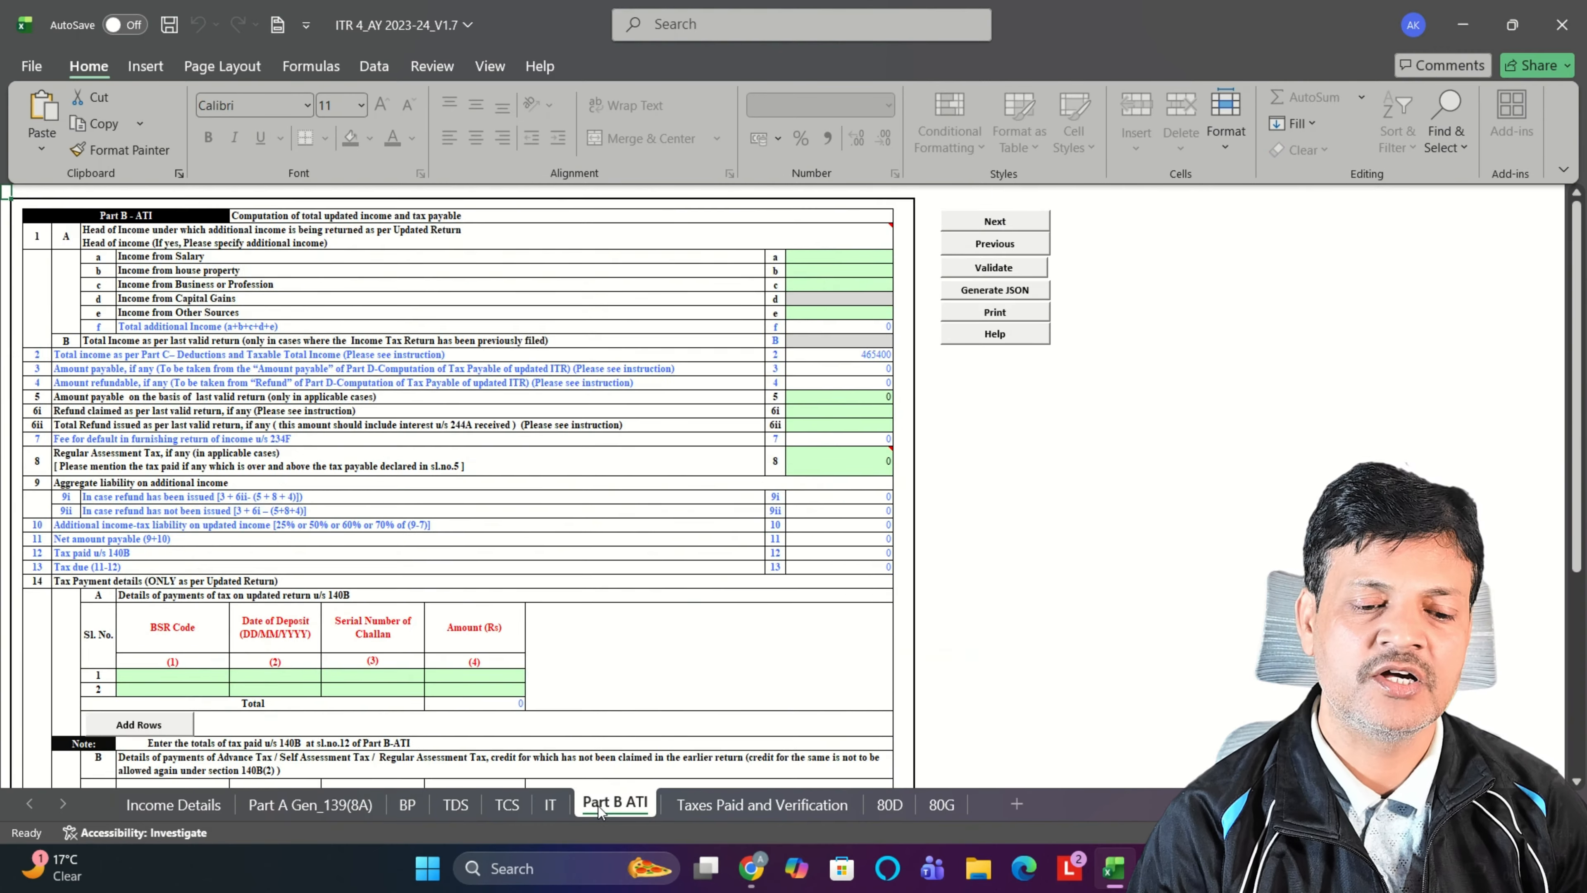
pyautogui.click(818, 283)
pyautogui.write('46')
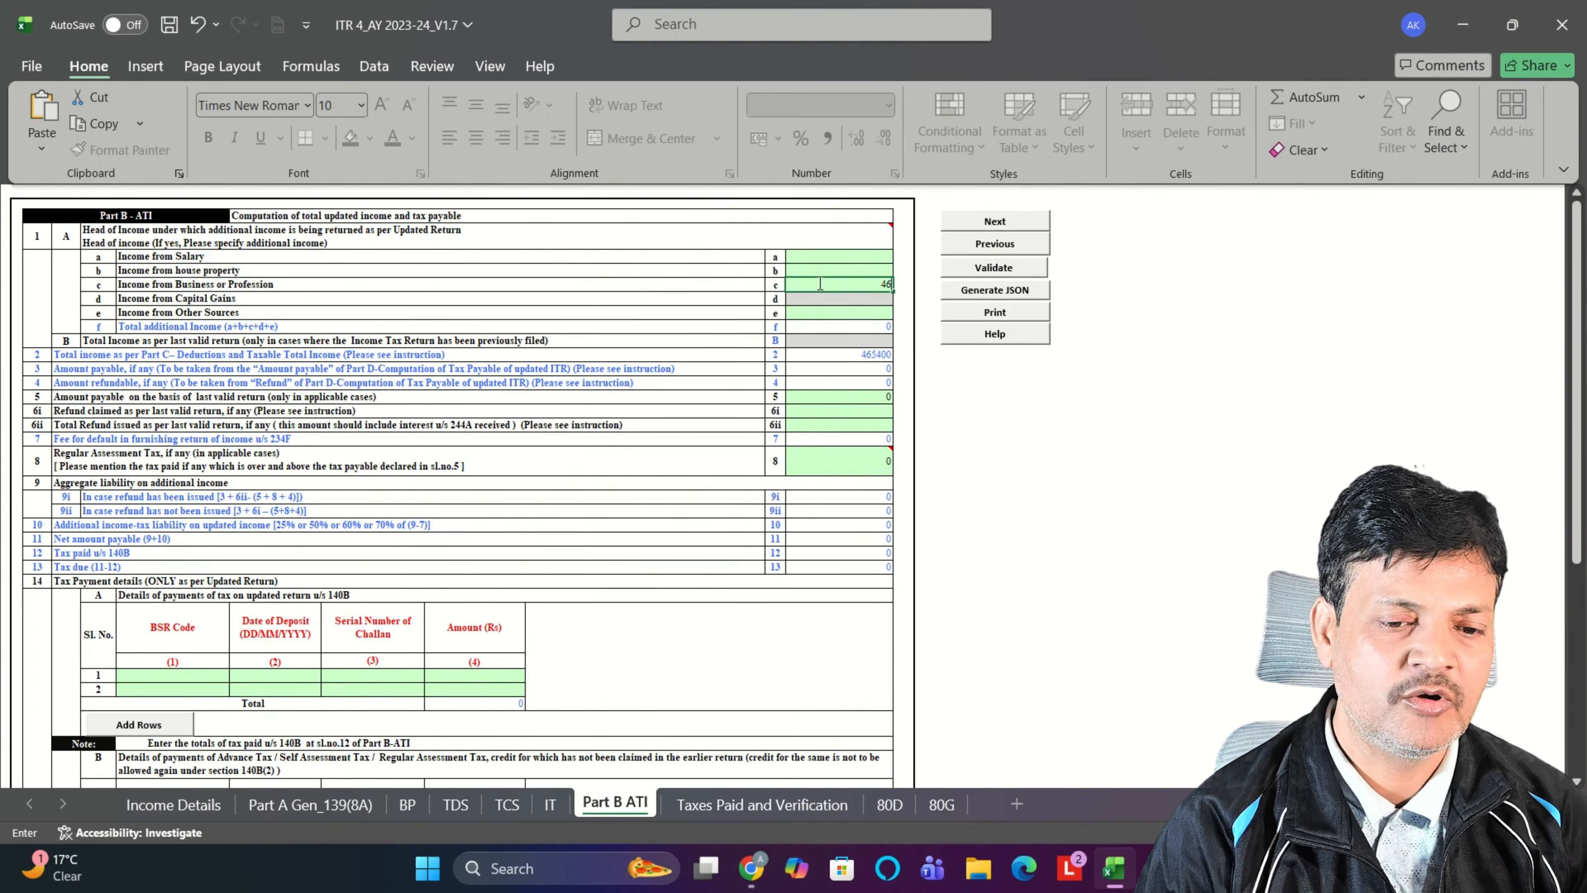
pyautogui.write('5400')
pyautogui.press('Return')
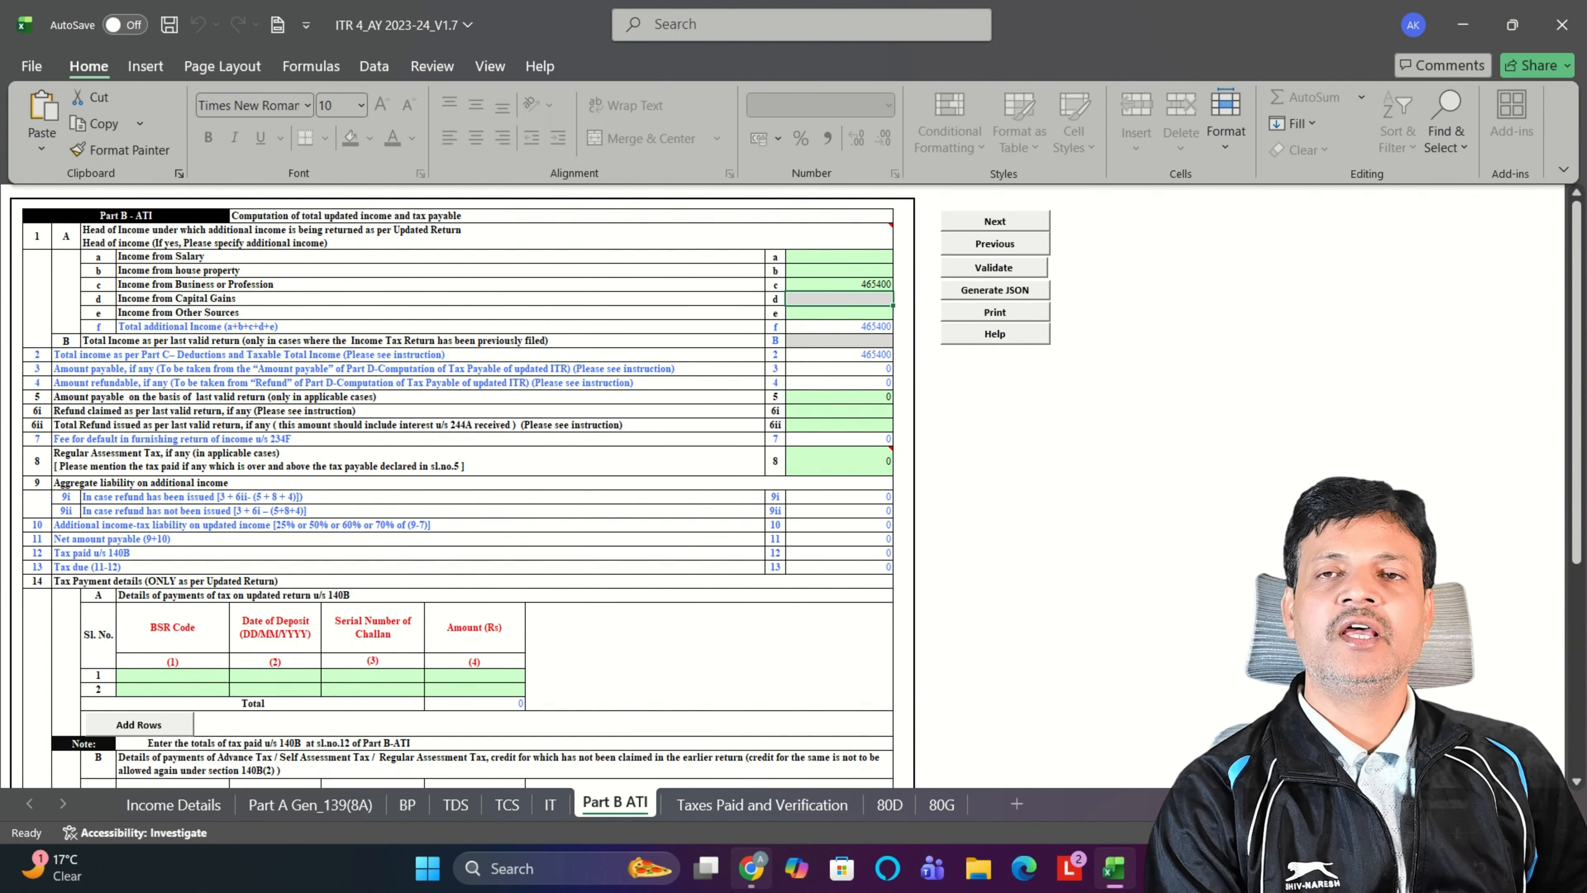
# Step: Switch to the income tax e-Filing portal in Chrome and start a new e-Pay Tax payment for Income Tax
pyautogui.click(751, 885)
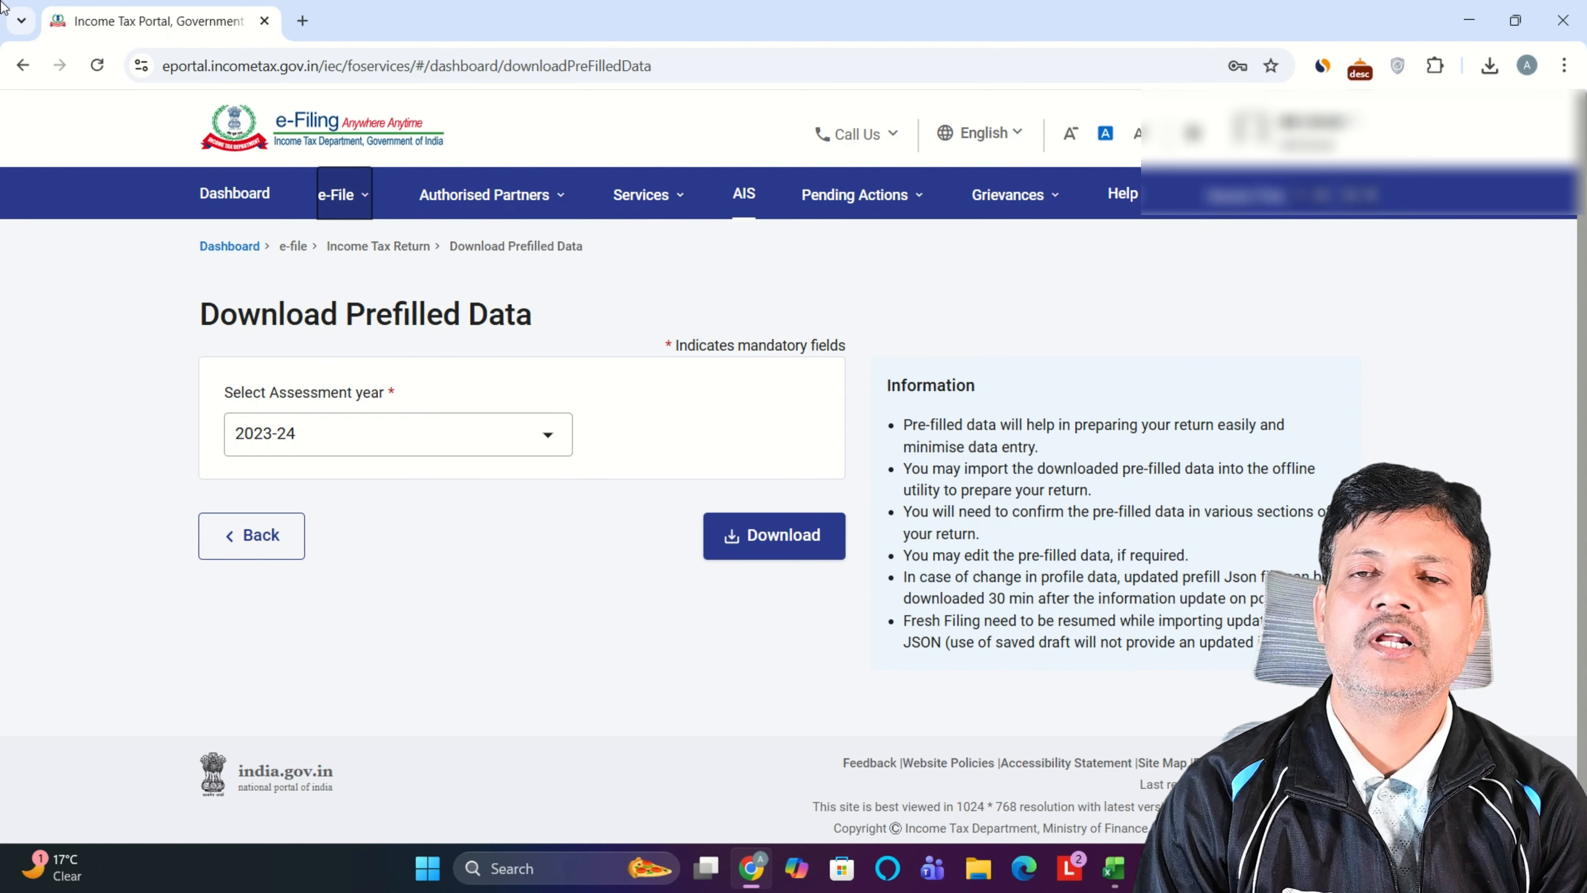
pyautogui.moveTo(342, 195)
pyautogui.click(362, 331)
pyautogui.click(1300, 316)
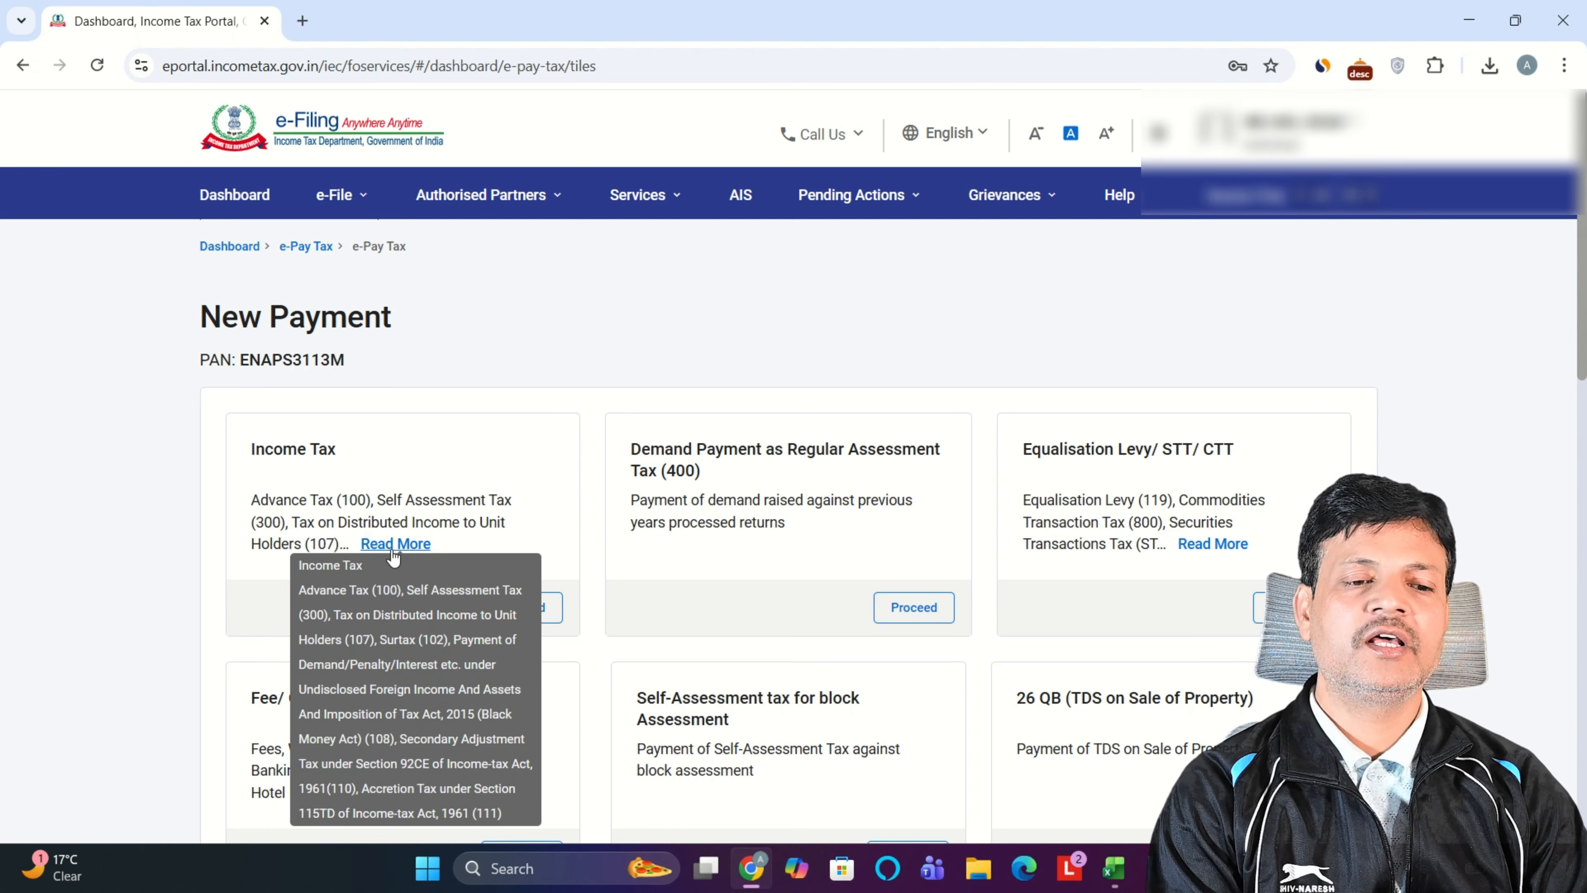
pyautogui.click(528, 615)
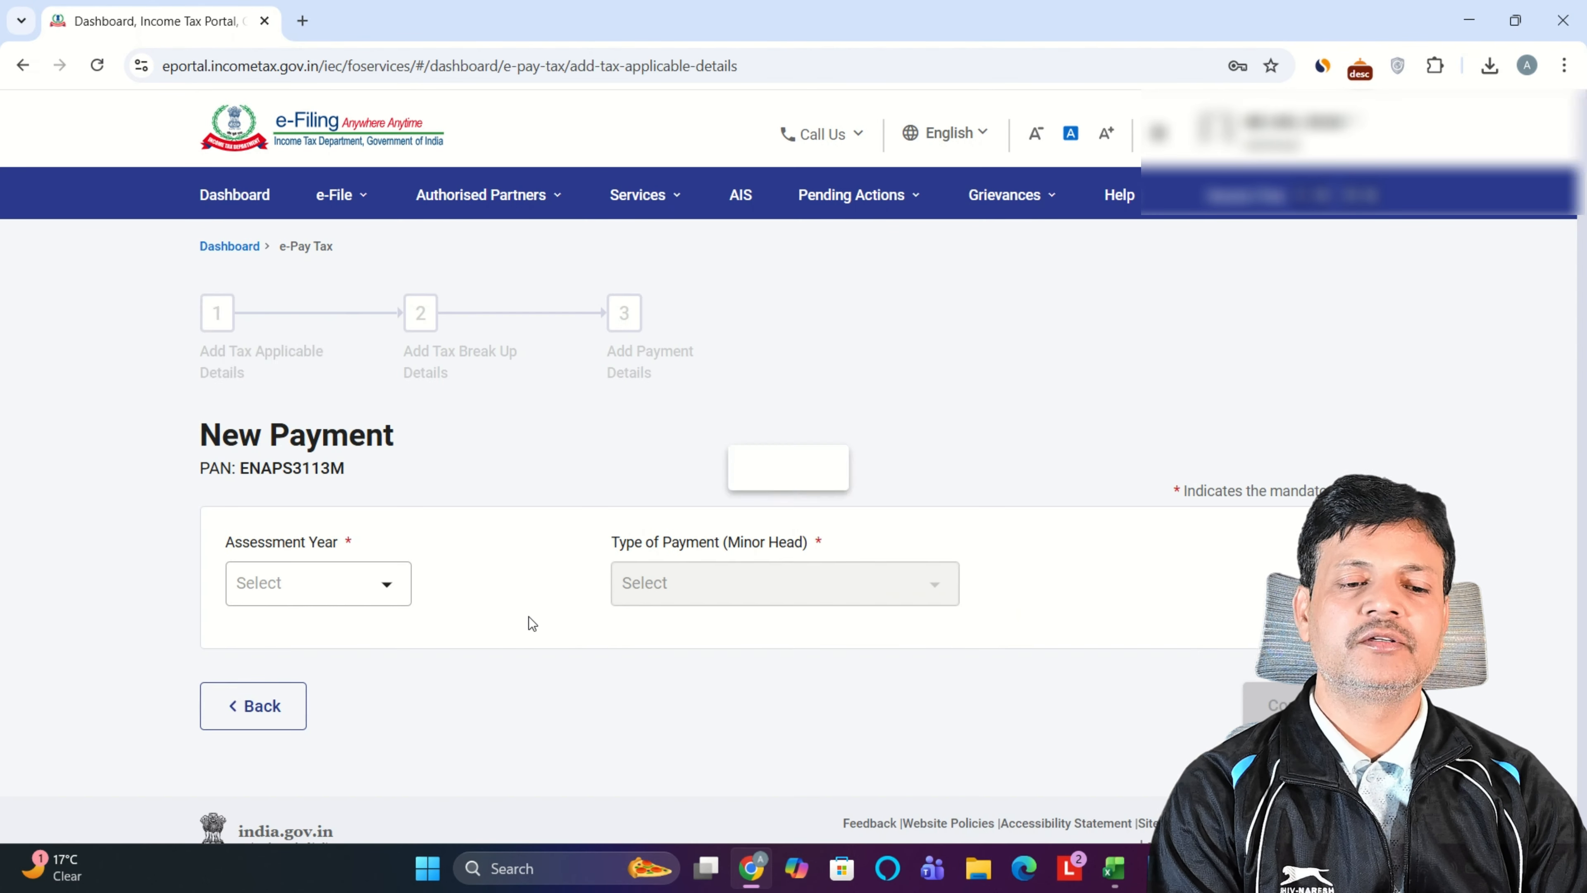
# Step: Set the payment's assessment year to 2023-24 and its type to Payment of Demand/Penalty/Interest etc. (108), and continue to the tax breakup
pyautogui.click(351, 587)
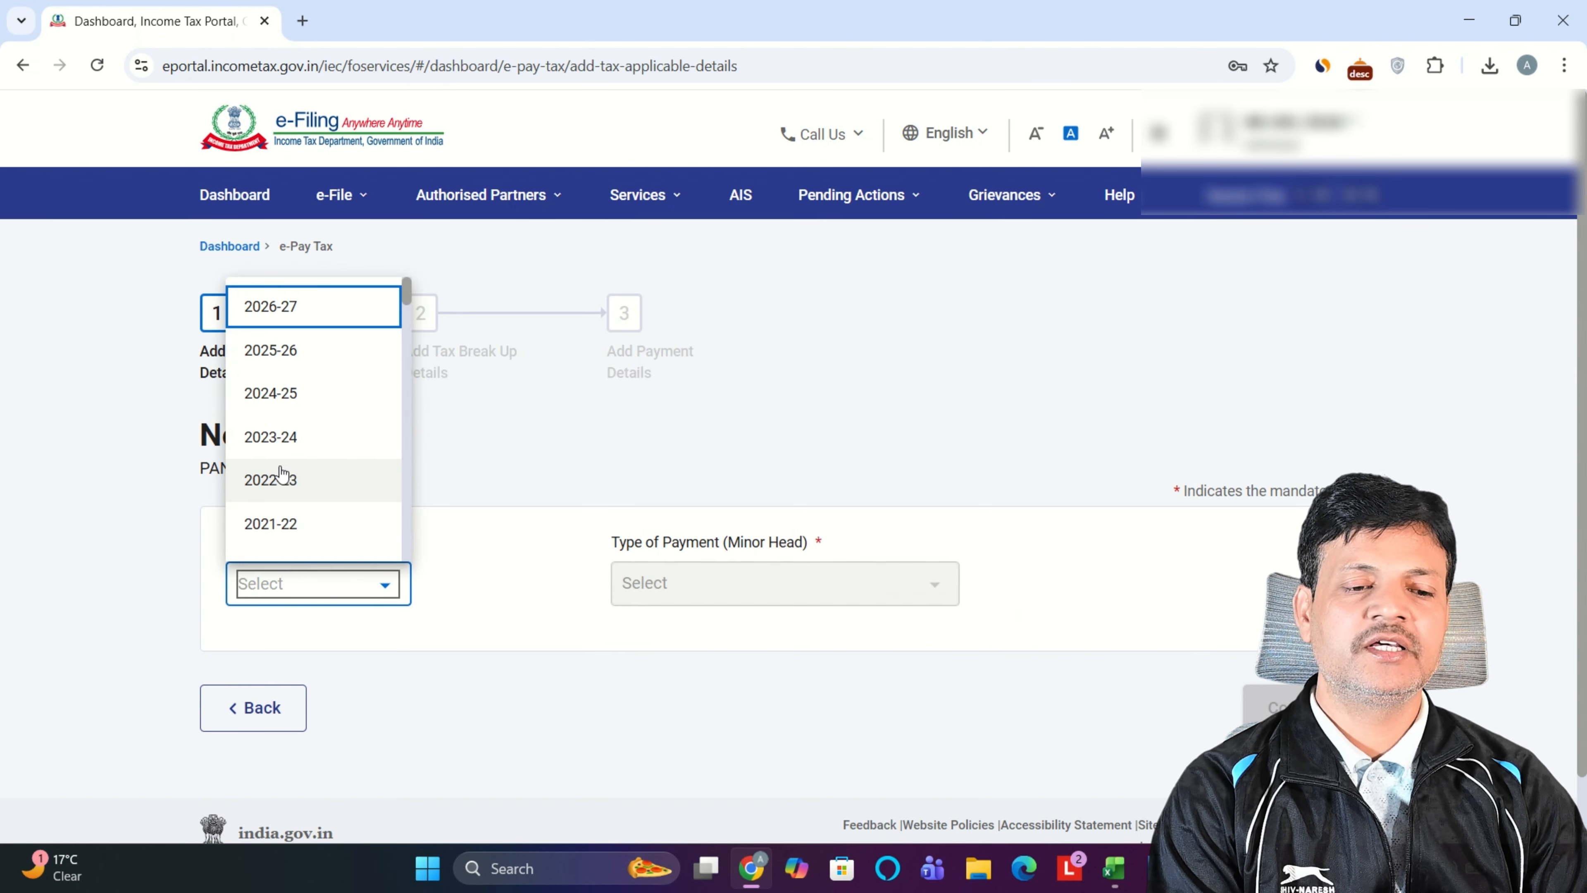
pyautogui.click(280, 441)
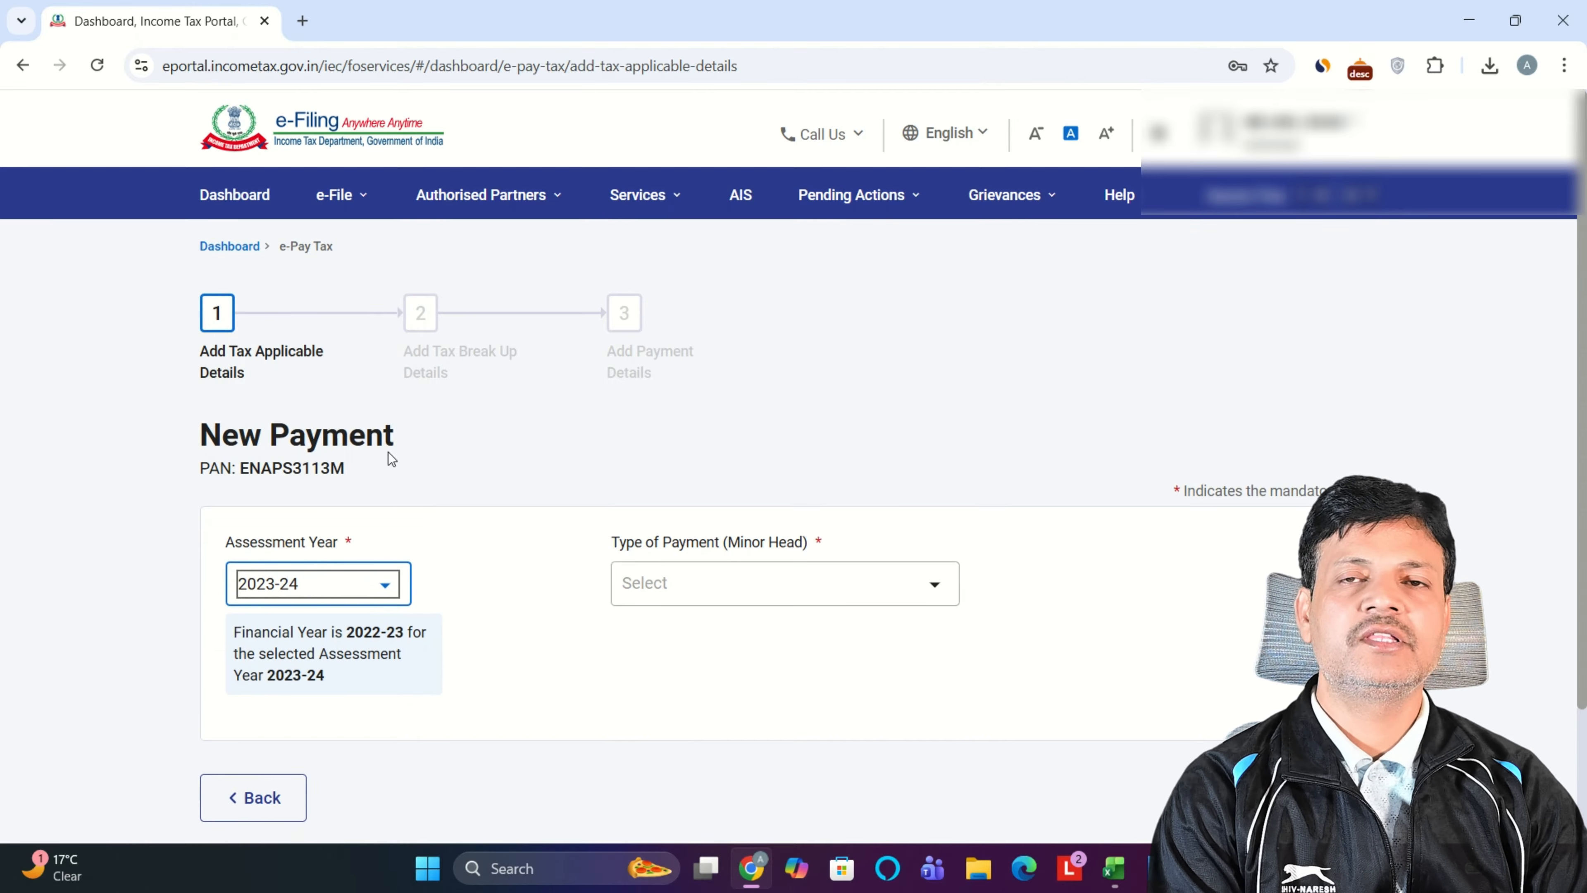
pyautogui.click(769, 597)
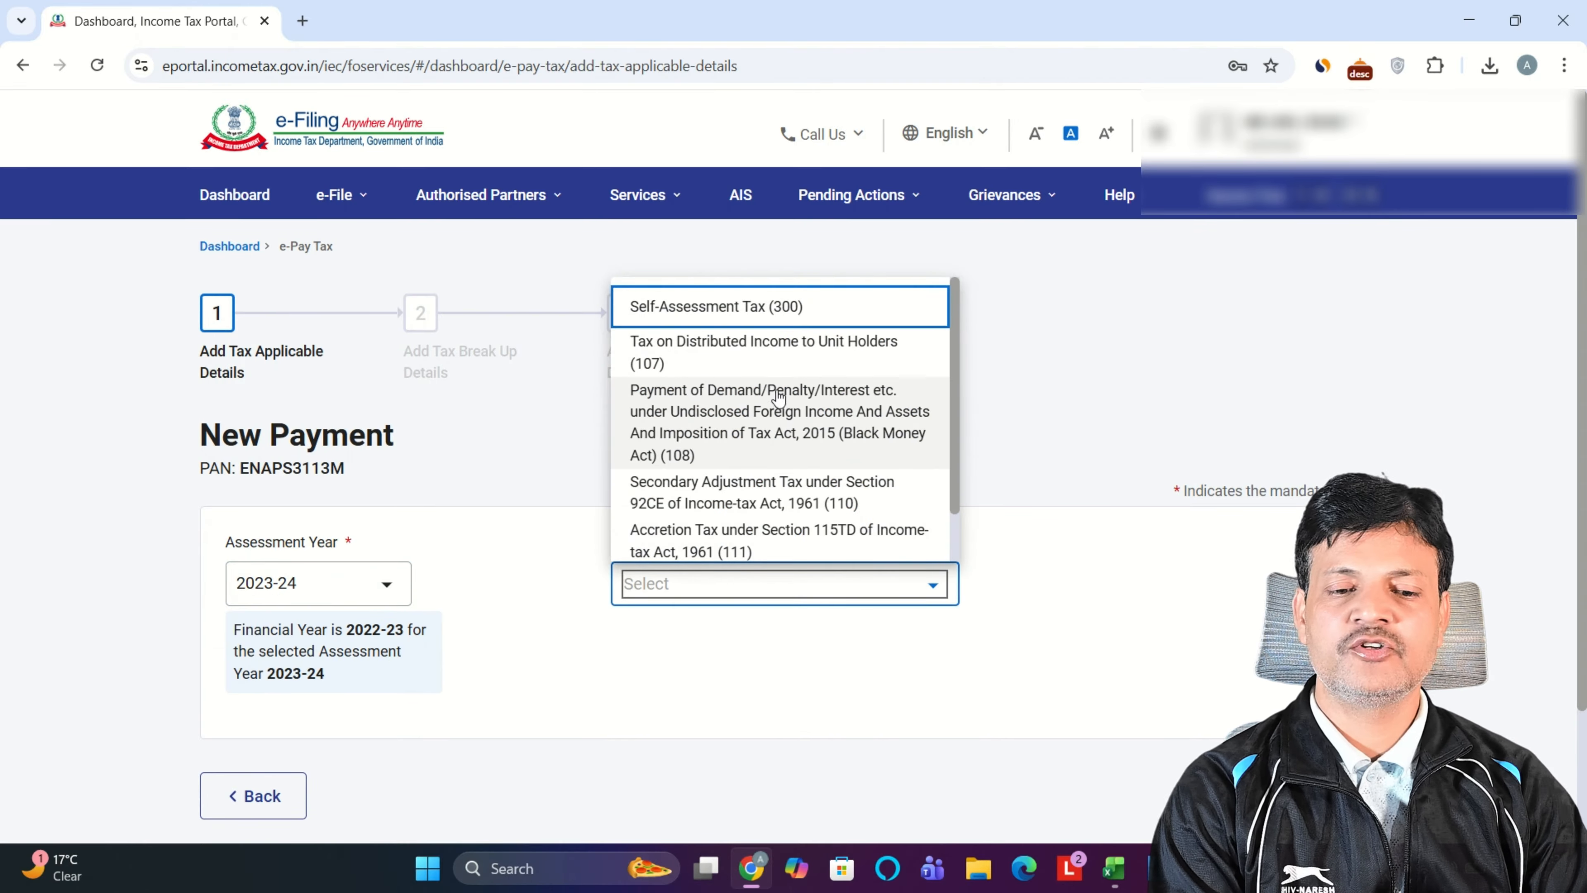
pyautogui.click(732, 413)
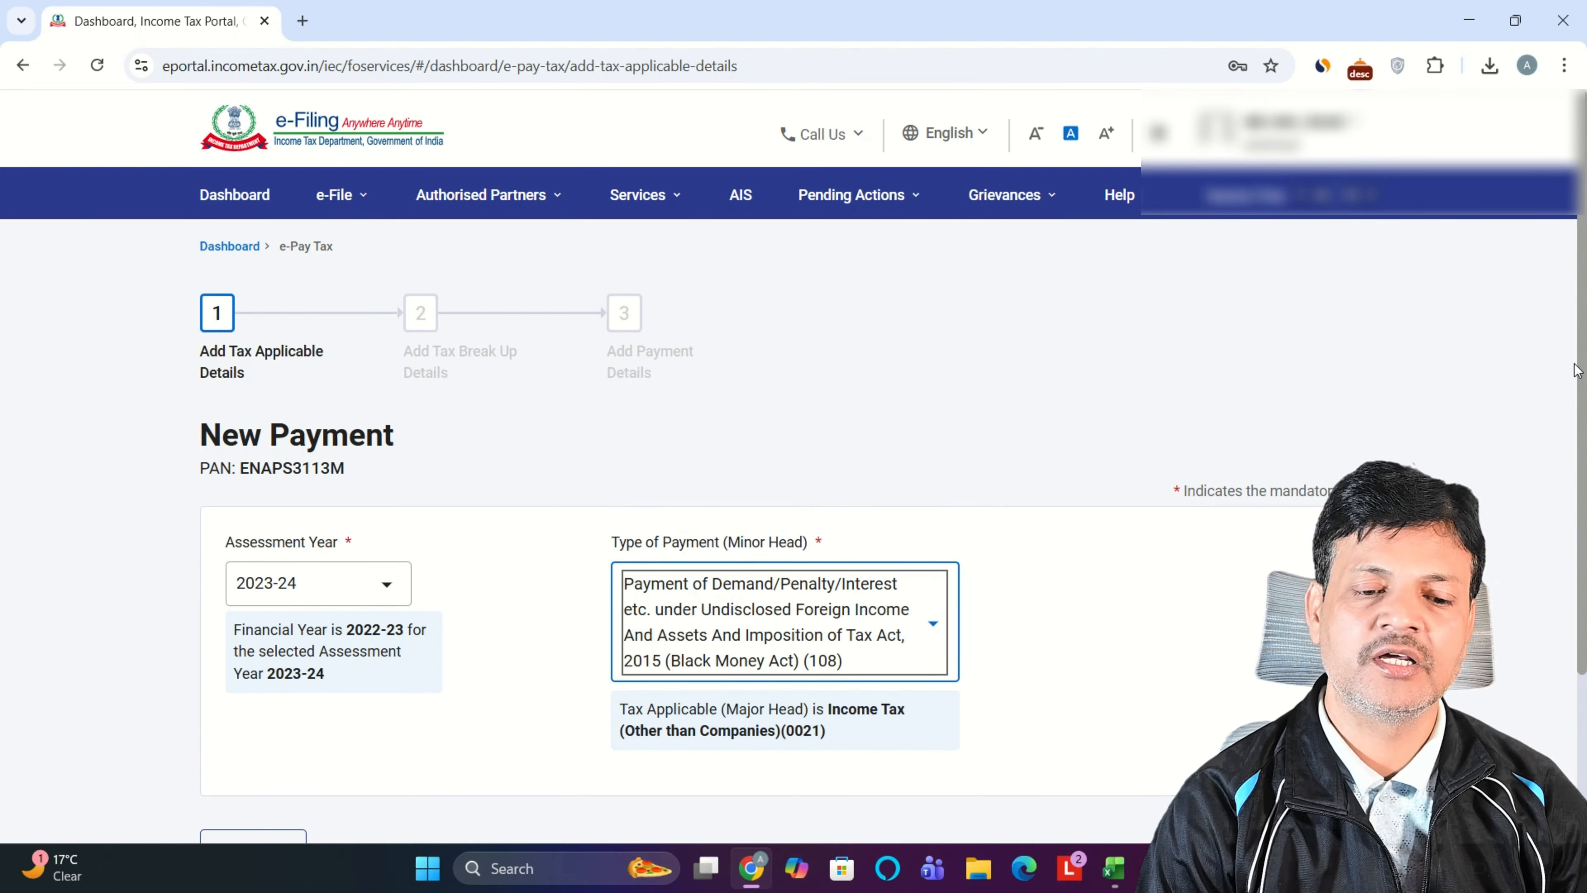
pyautogui.scroll(-3, 983, 621)
pyautogui.moveTo(1586, 474); pyautogui.dragTo(1586, 510)
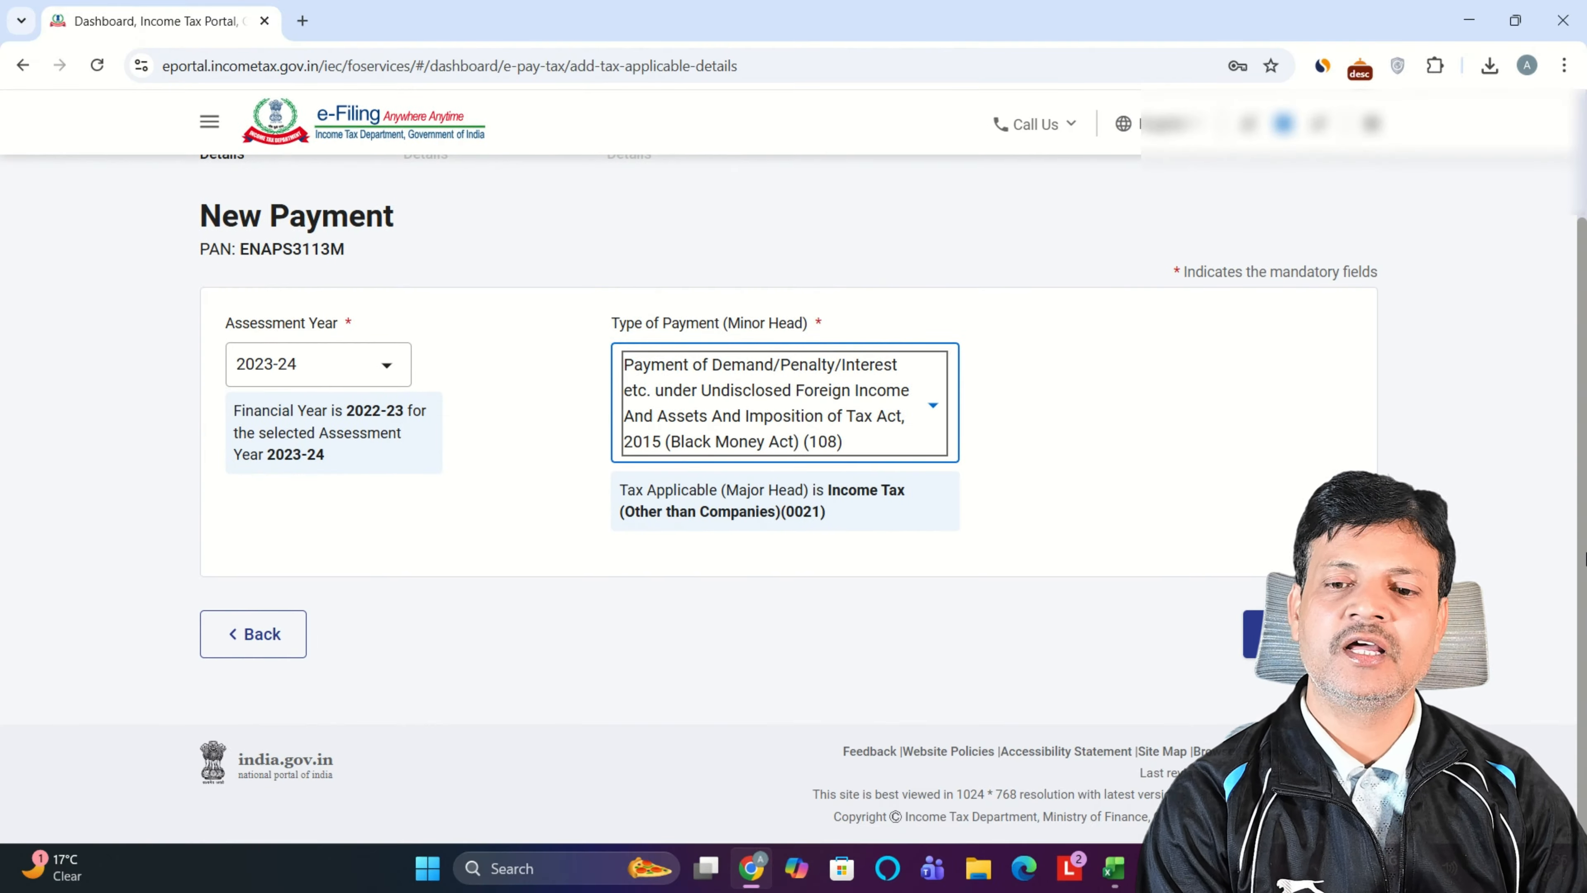
pyautogui.click(1287, 633)
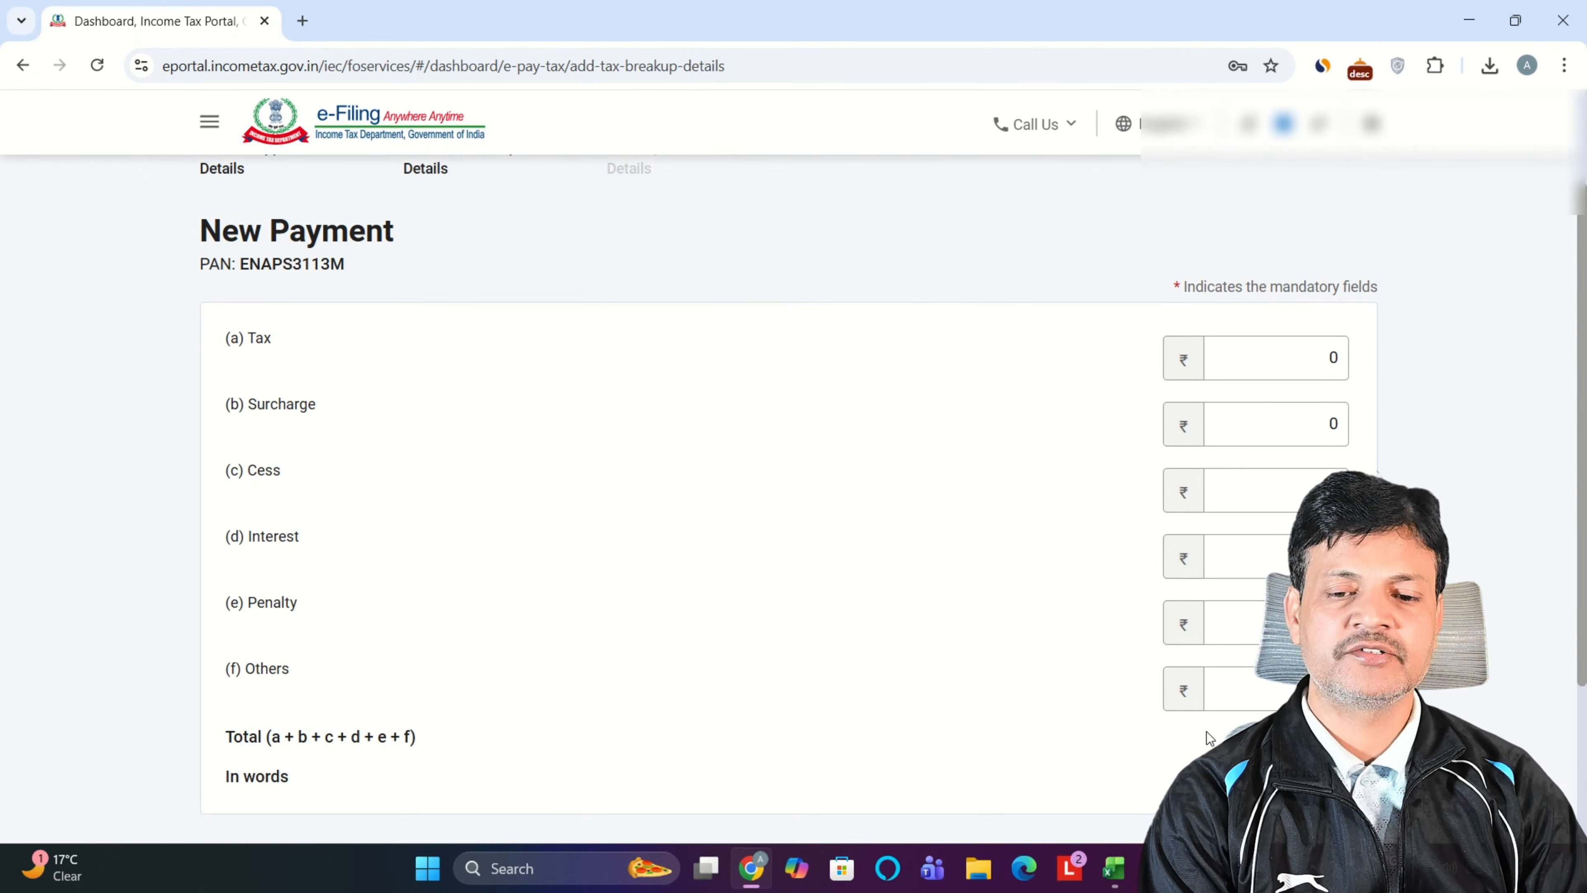
# Step: Enter a penalty of 1,000 in the tax breakup and continue to the payment details
pyautogui.click(1261, 621)
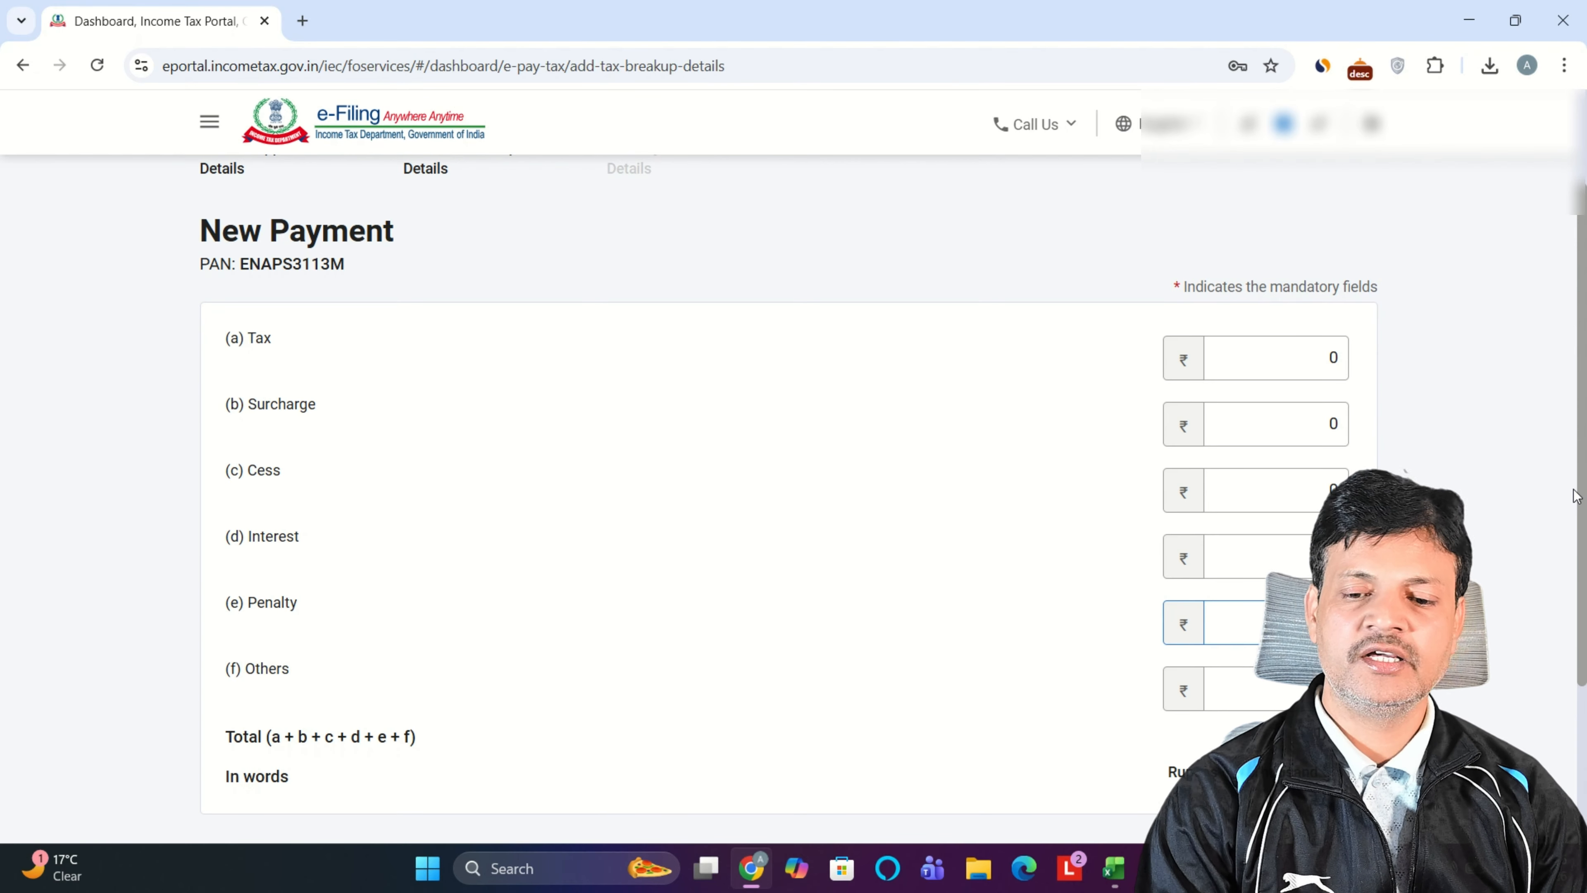
pyautogui.moveTo(1583, 493); pyautogui.dragTo(1584, 610)
pyautogui.scroll(-3, 1584, 609)
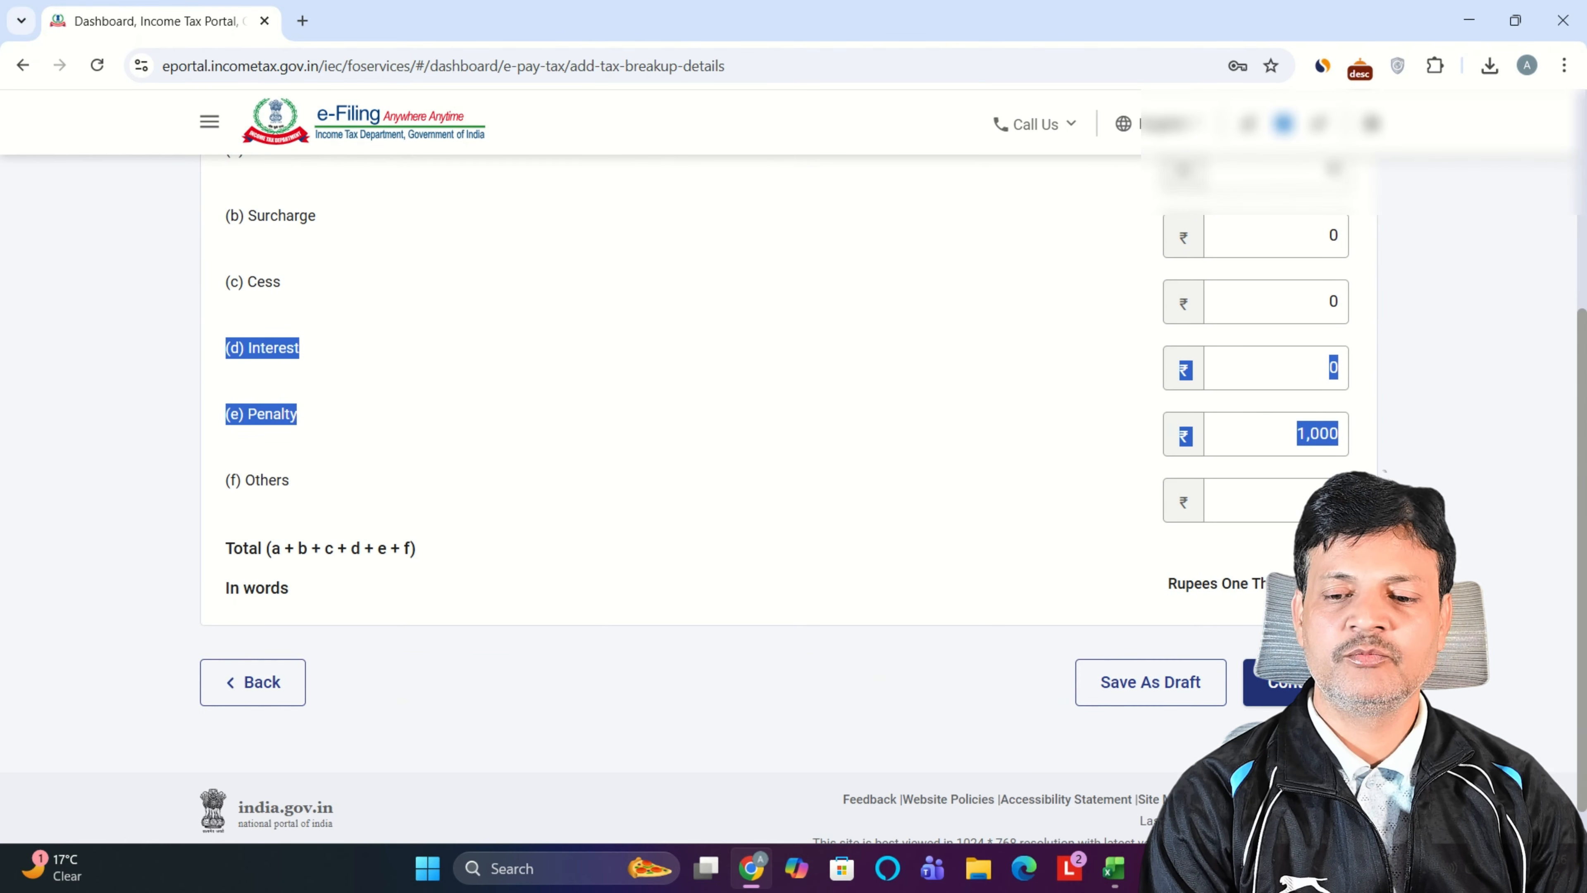
pyautogui.click(1312, 680)
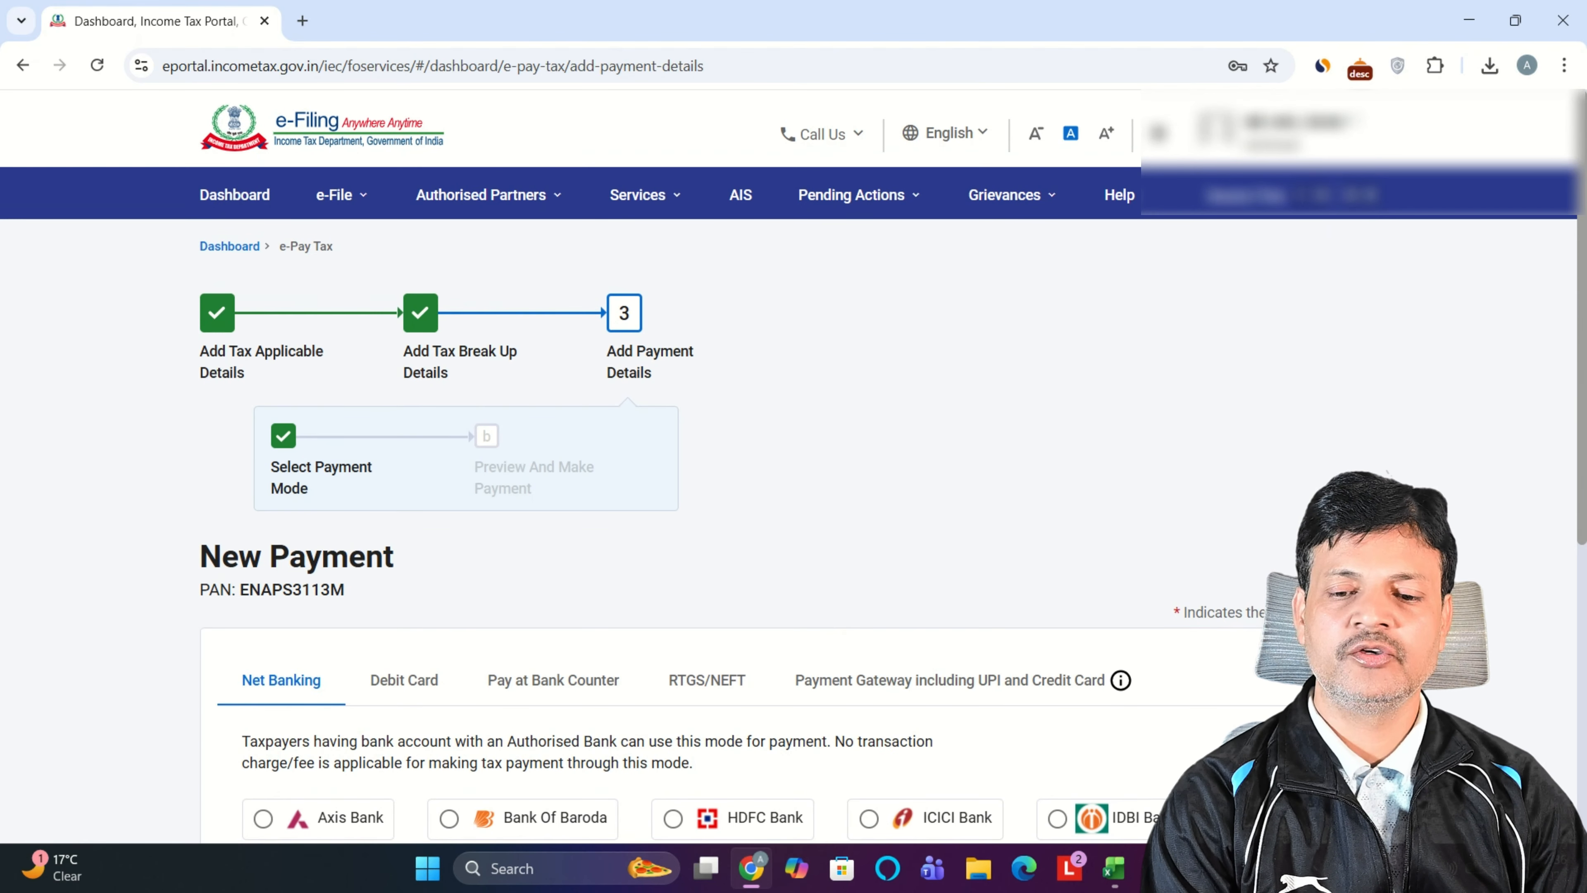
# Step: Select HDFC Bank under Payment Gateway including UPI and Credit Card as the payment mode and continue to the preview
pyautogui.scroll(-4, 1583, 347)
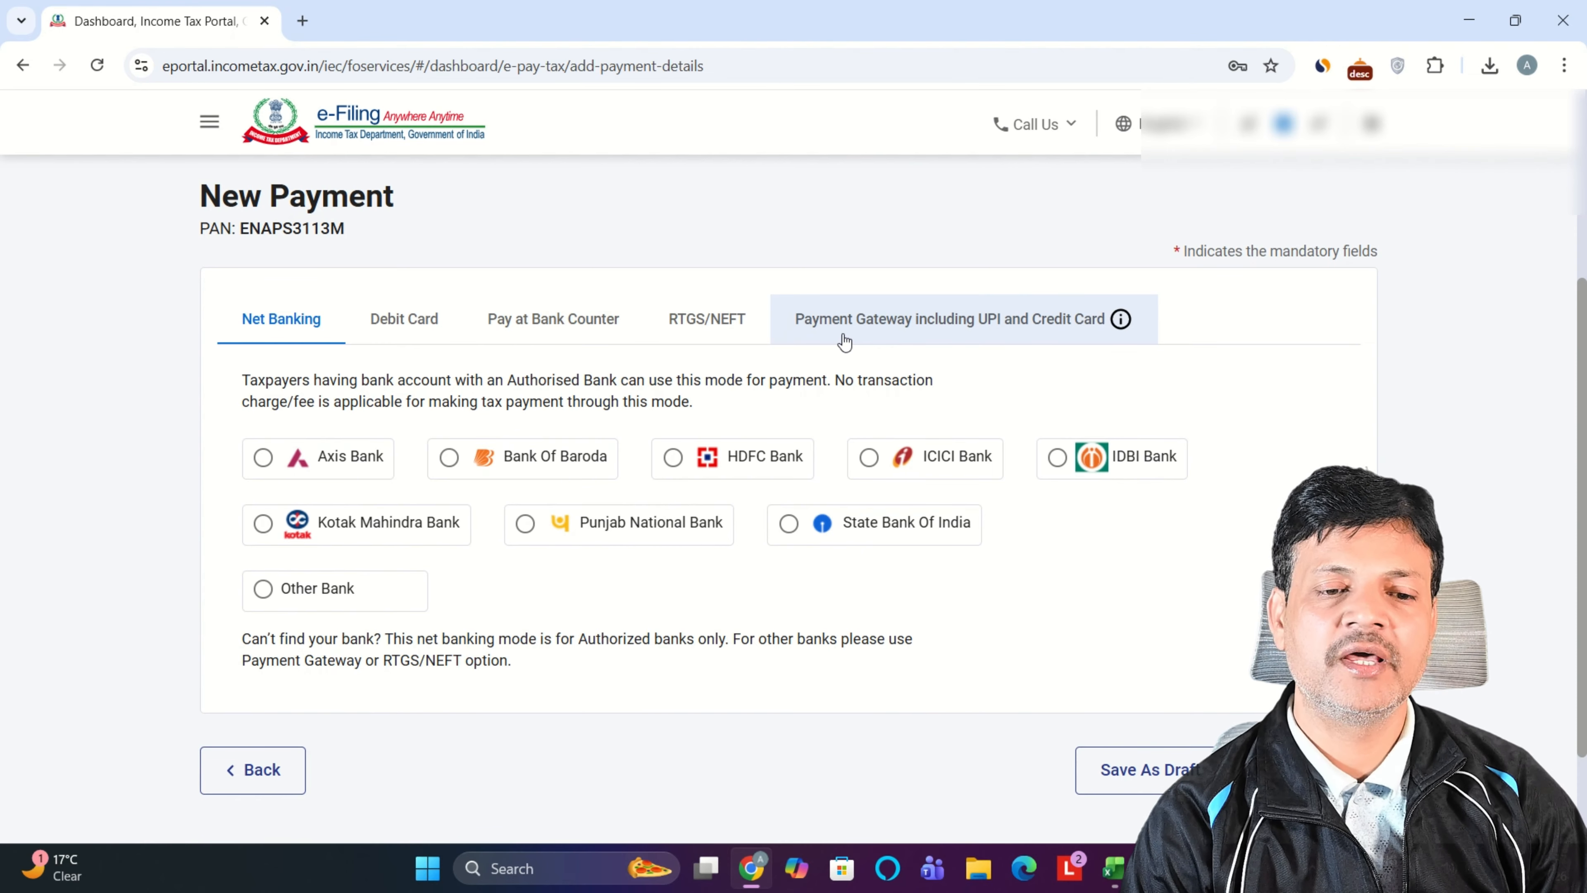
pyautogui.click(845, 342)
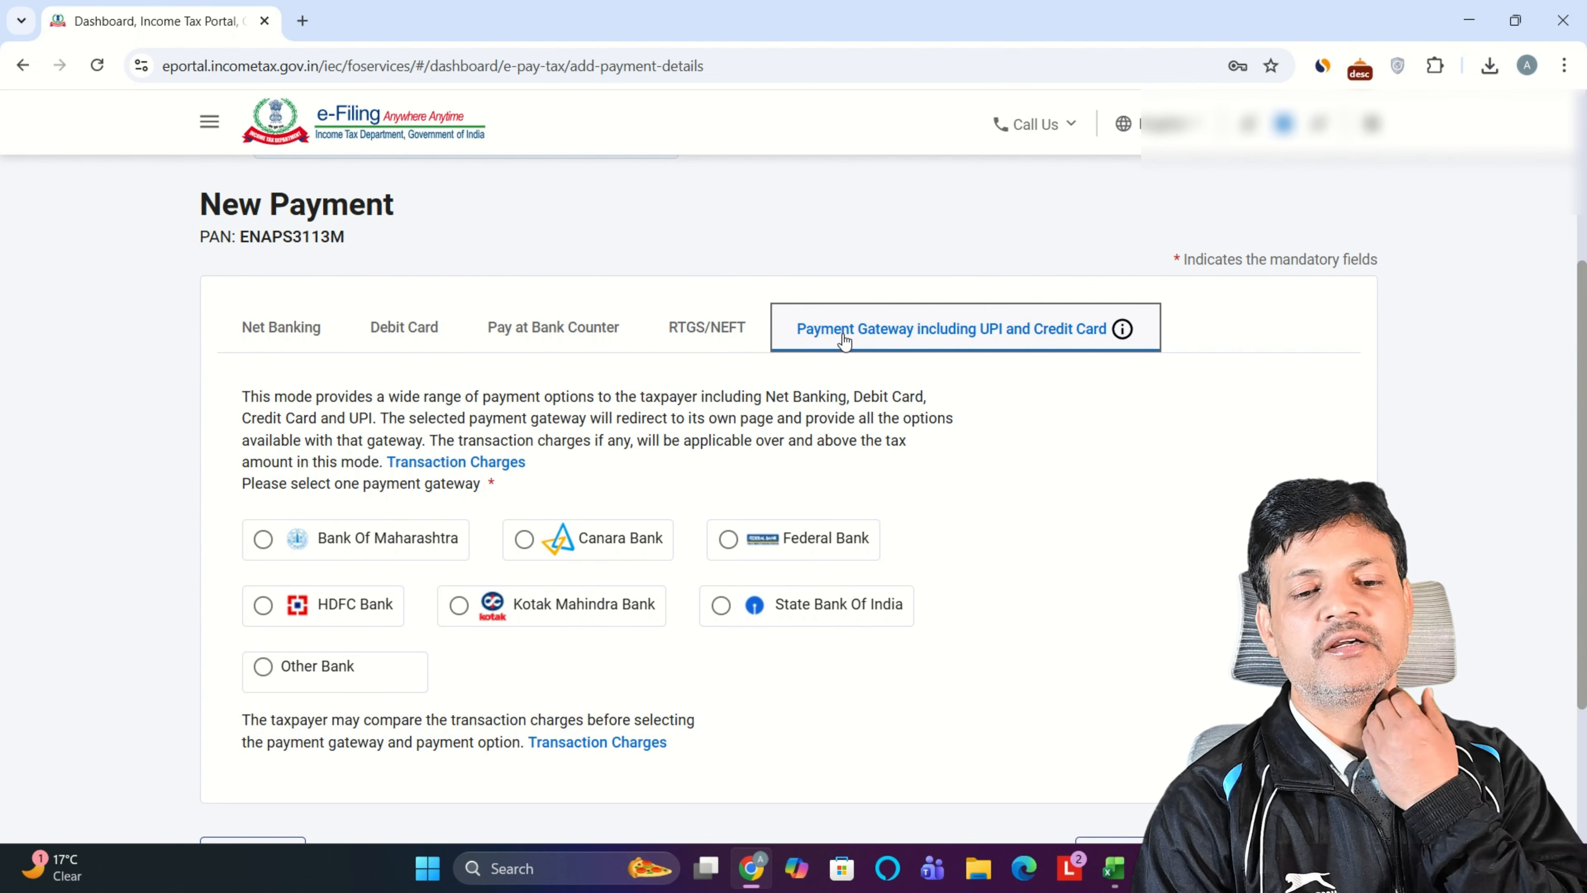
pyautogui.click(263, 605)
pyautogui.scroll(-3, 1465, 578)
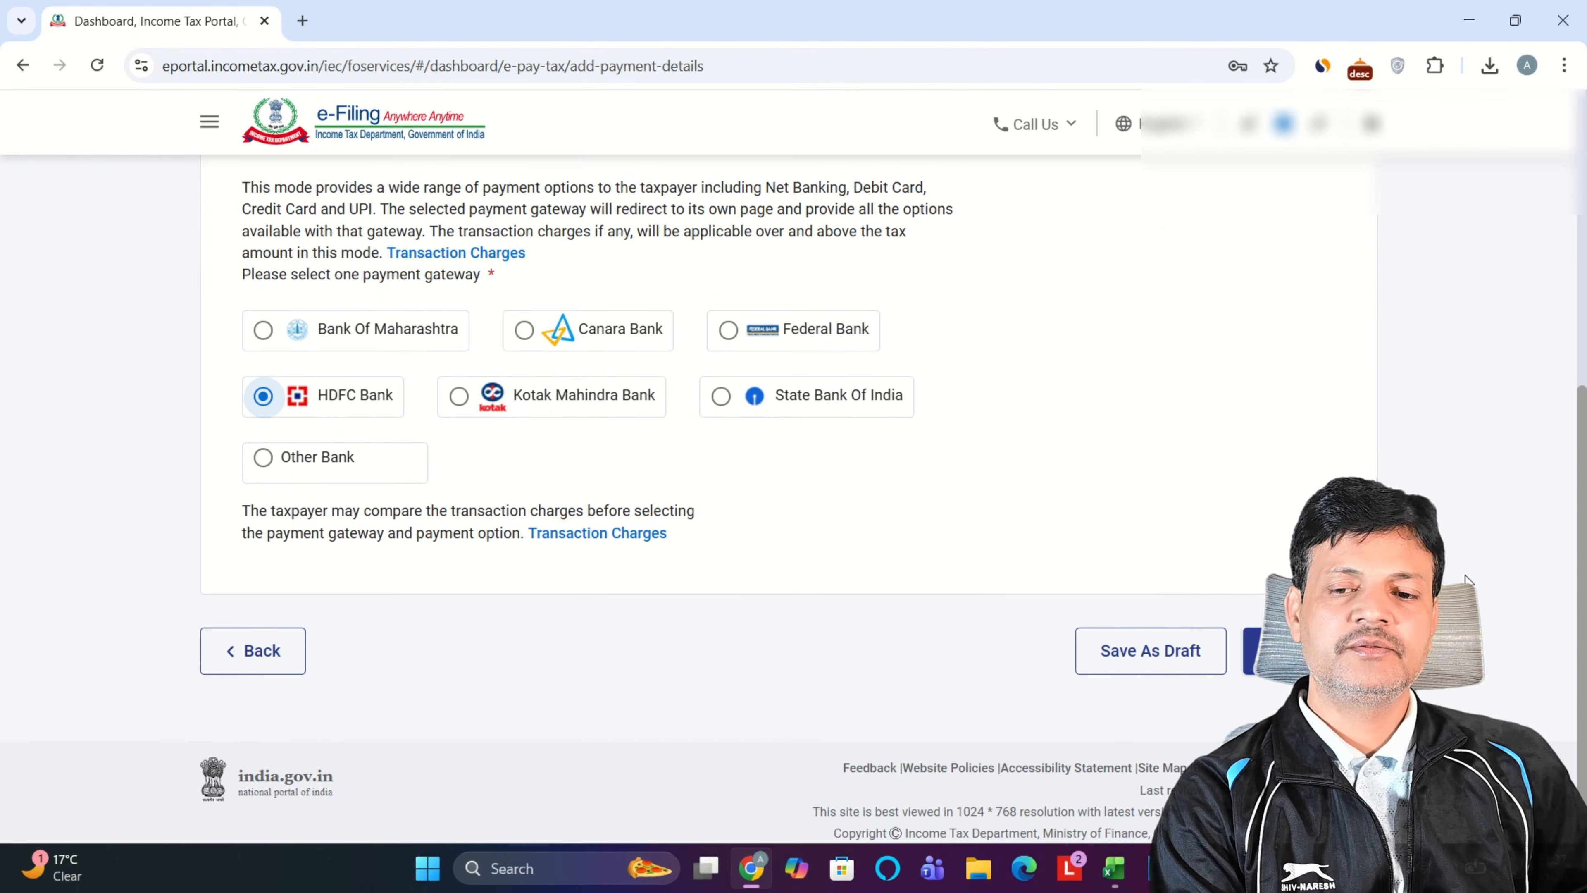
pyautogui.click(1274, 650)
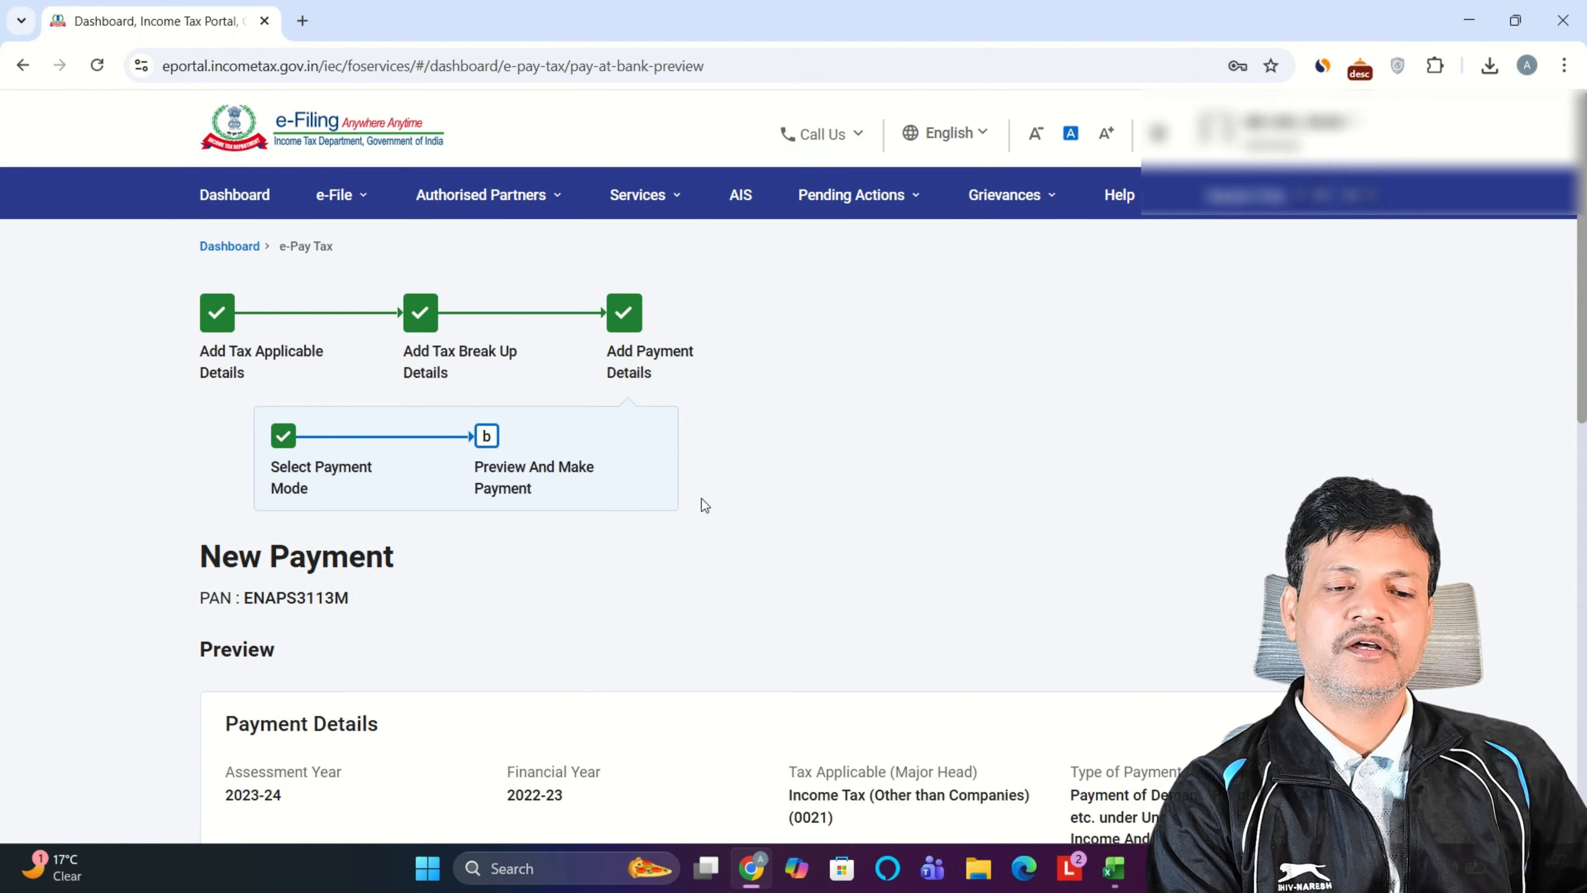
# Step: Review the payment preview, proceed to pay, accept the terms and conditions, and submit the payment to the bank
pyautogui.scroll(-1, 1584, 348)
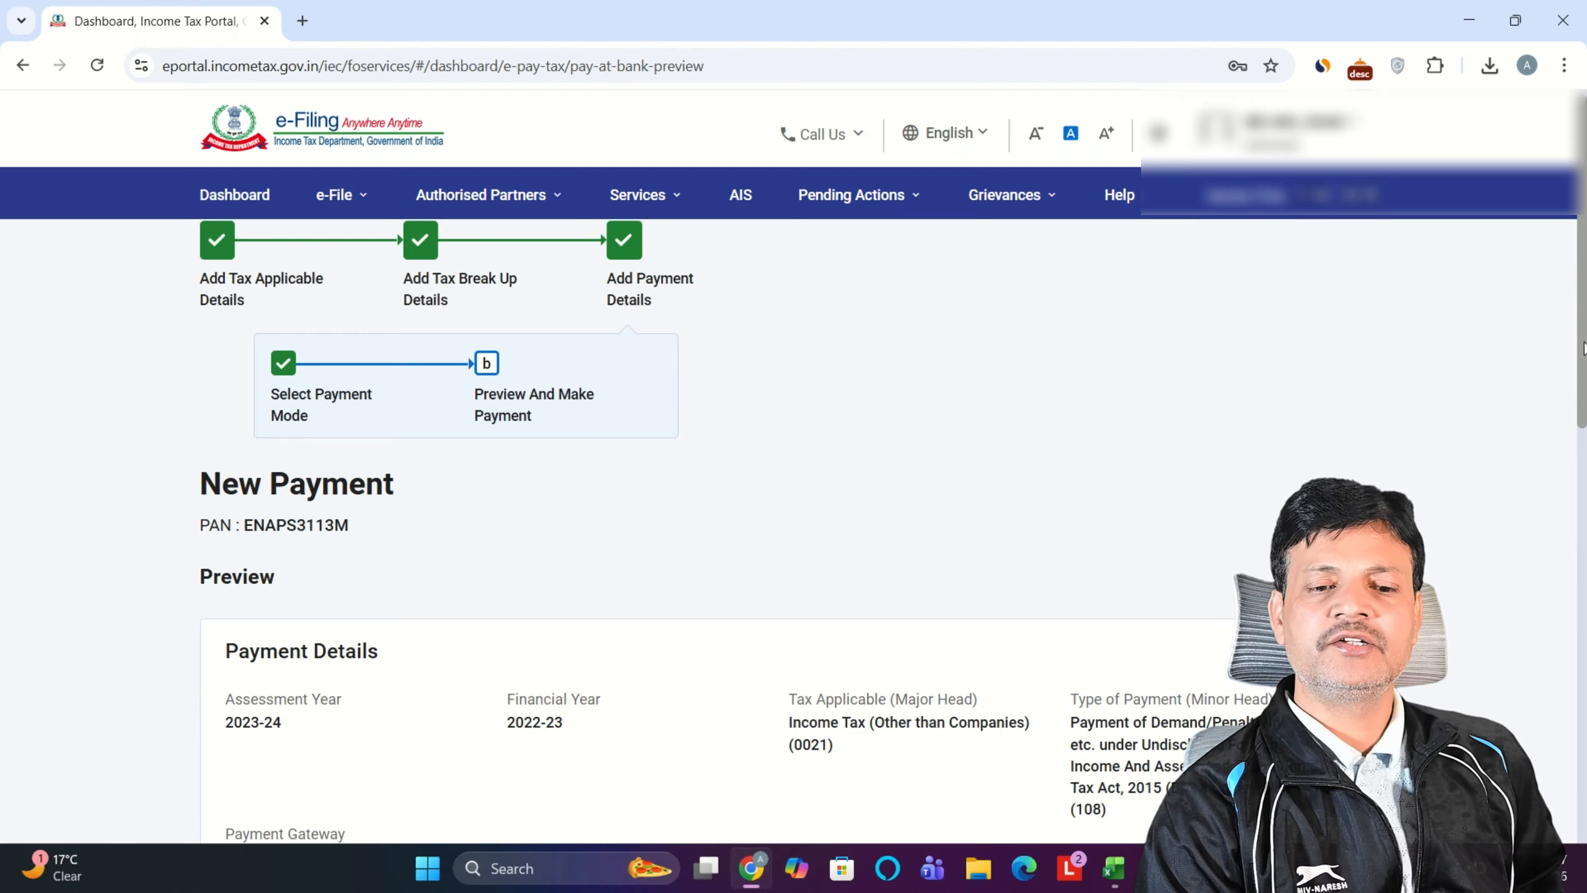
pyautogui.moveTo(1584, 348); pyautogui.dragTo(1583, 676)
pyautogui.click(1312, 664)
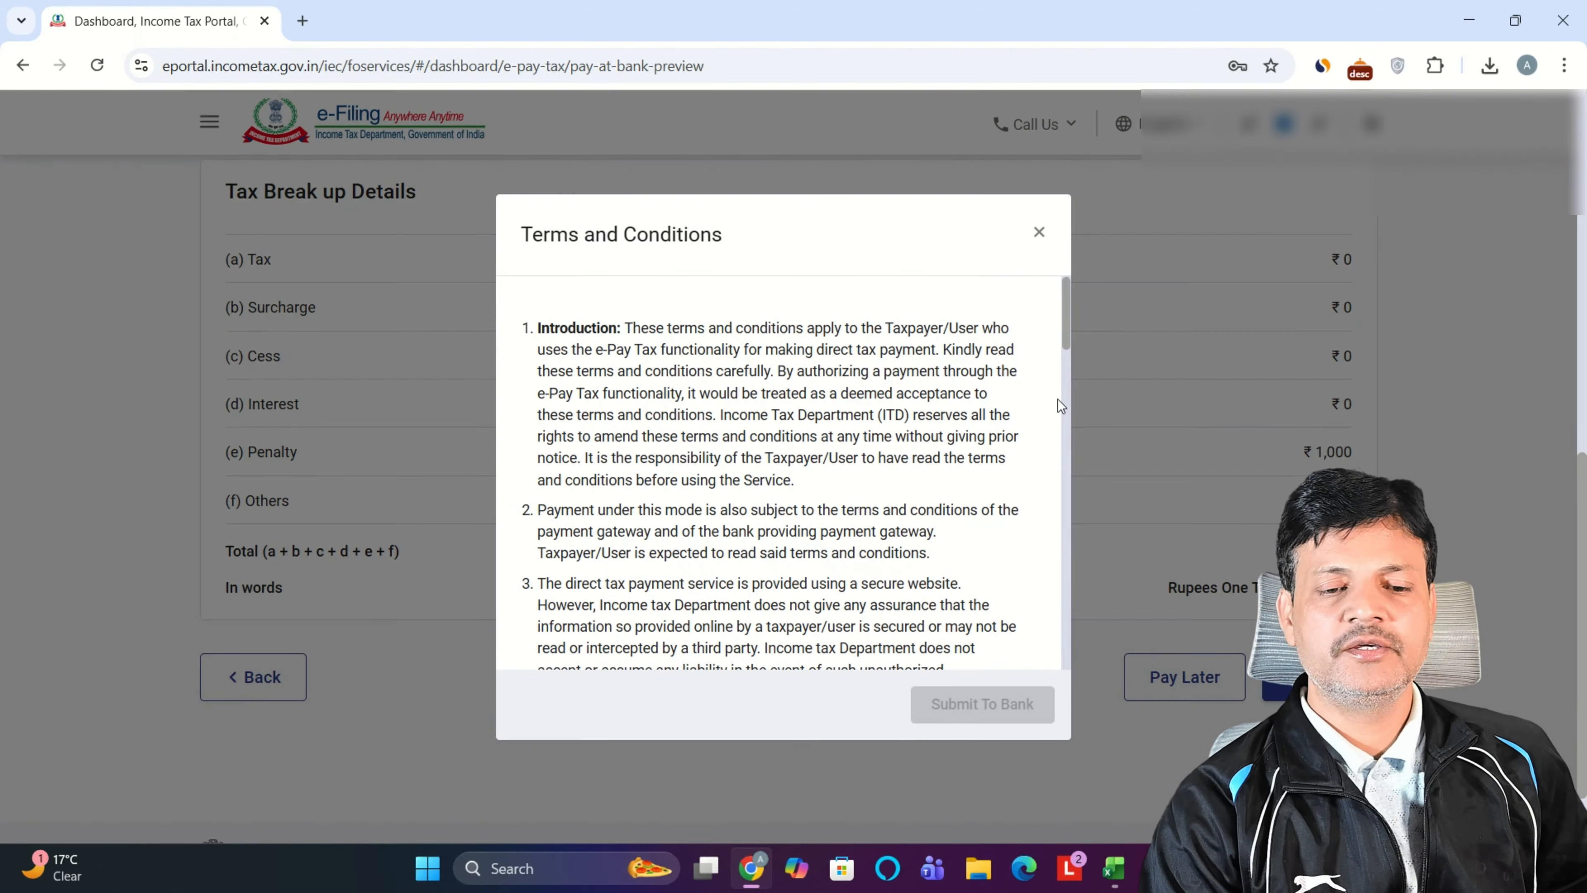
pyautogui.moveTo(1066, 340); pyautogui.dragTo(1066, 663)
pyautogui.click(530, 642)
pyautogui.click(982, 704)
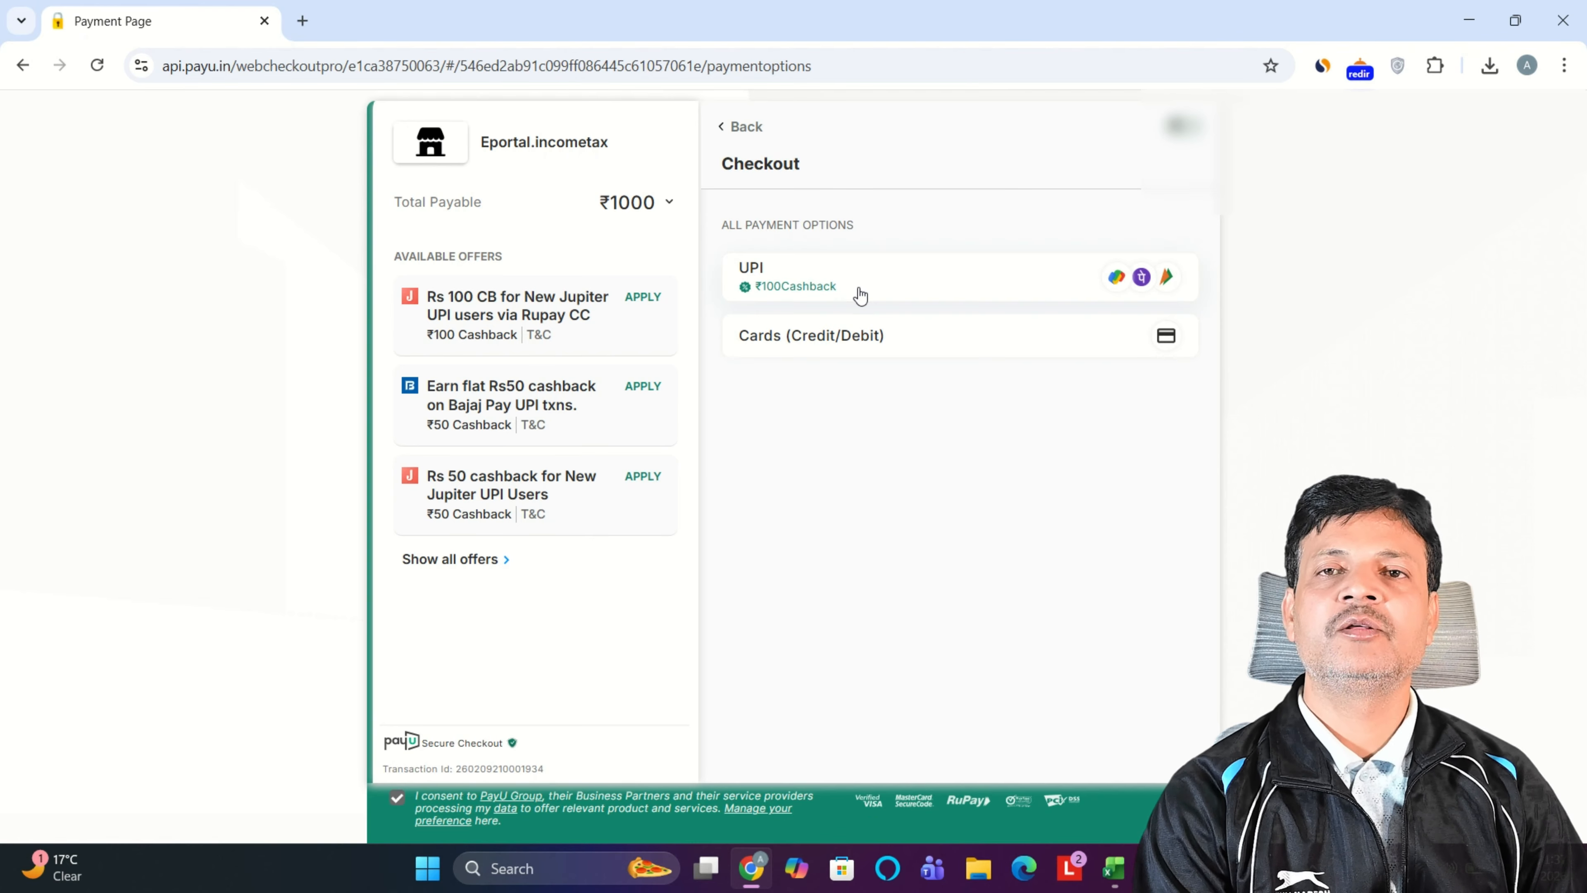
# Step: Pay the challan with a generated UPI QR code, and download and open the challan receipt
pyautogui.click(857, 294)
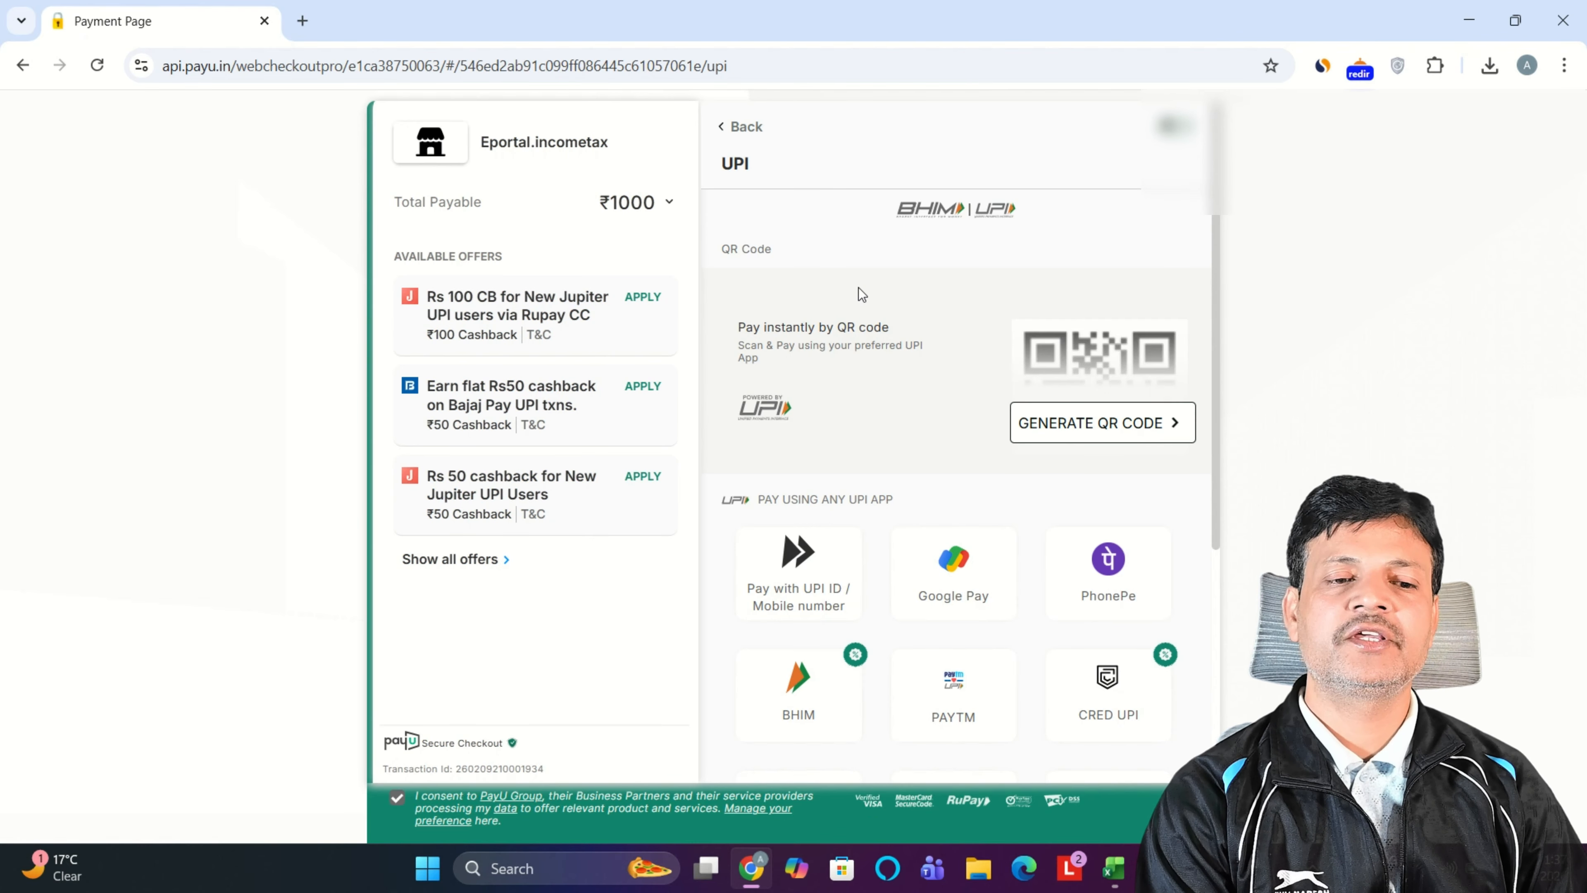
pyautogui.click(1092, 426)
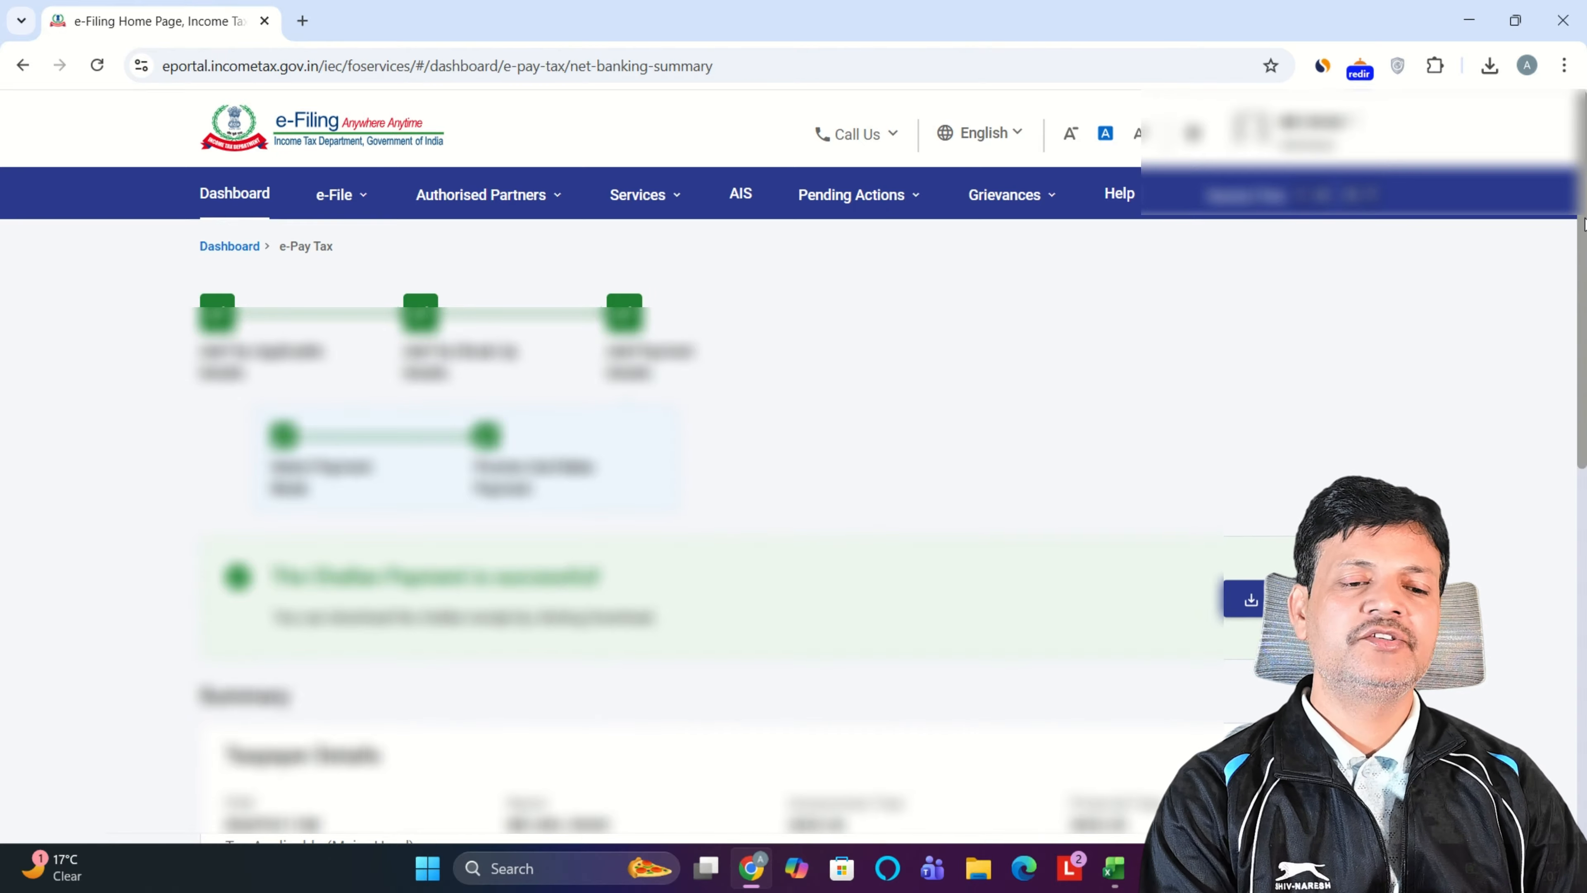
pyautogui.click(1252, 597)
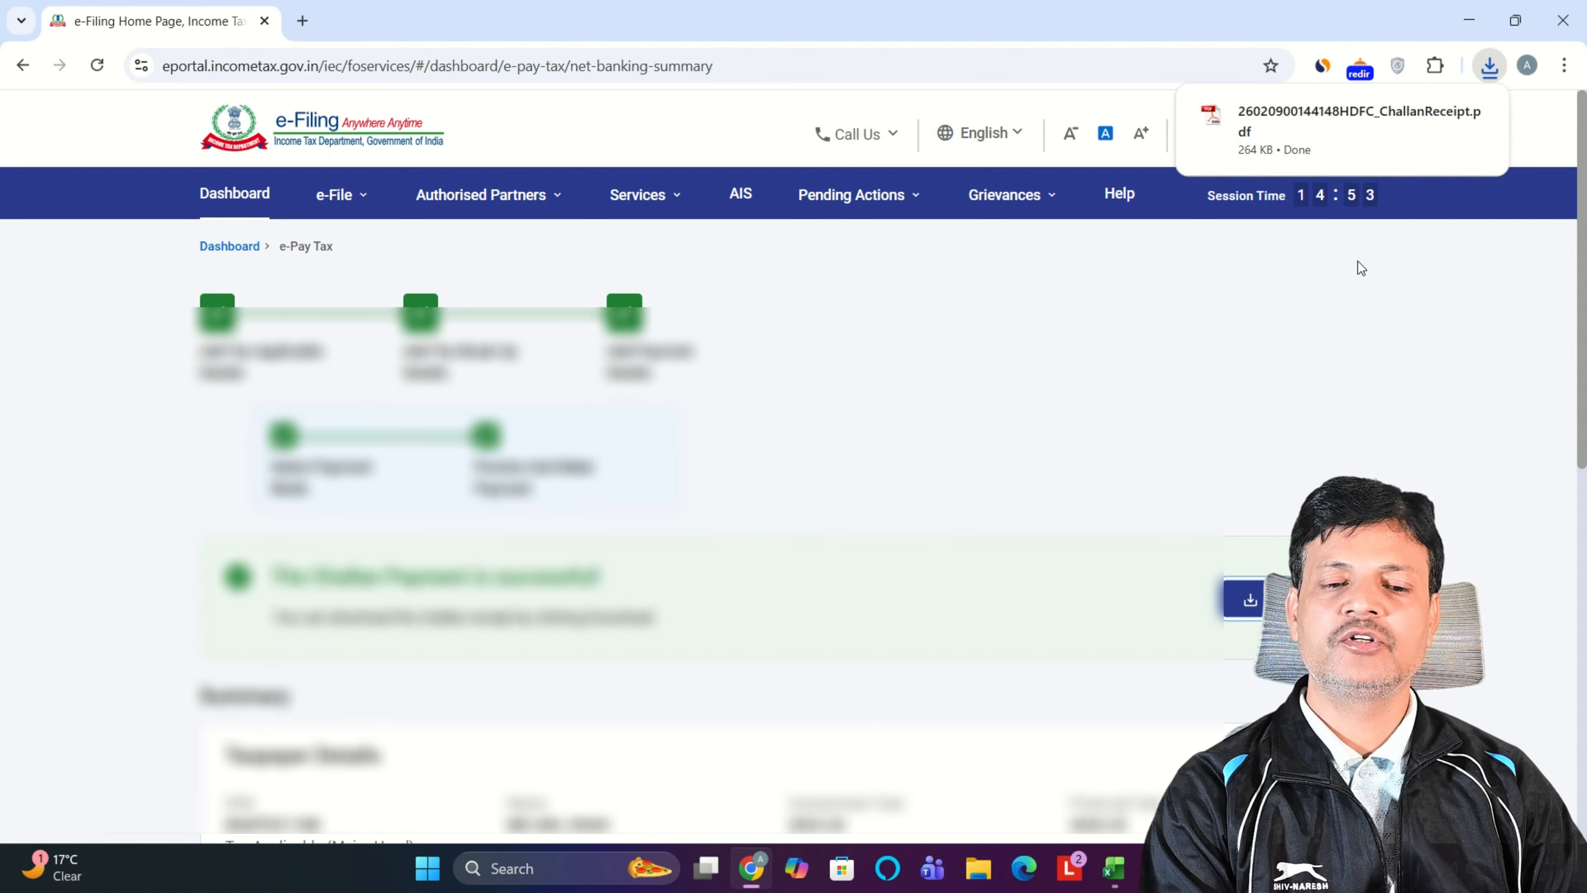
pyautogui.click(1374, 130)
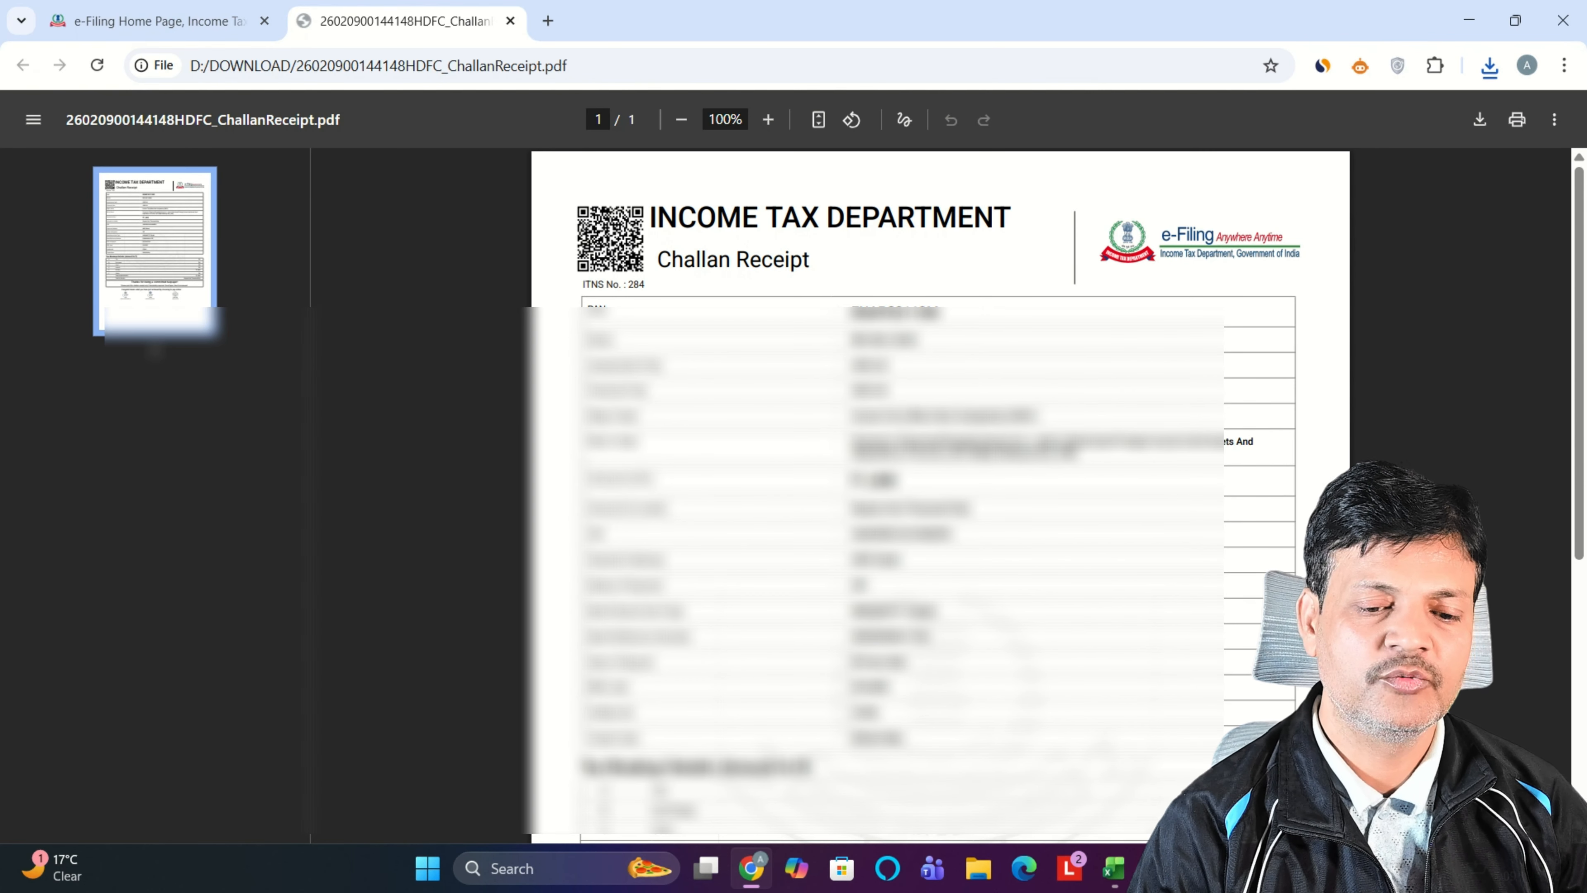
# Step: Switch to the ITR-4 workbook in Excel and enter BSR code 0510308 and the deposit date in the first tax payment row of Part B-ATI
pyautogui.moveTo(1119, 871)
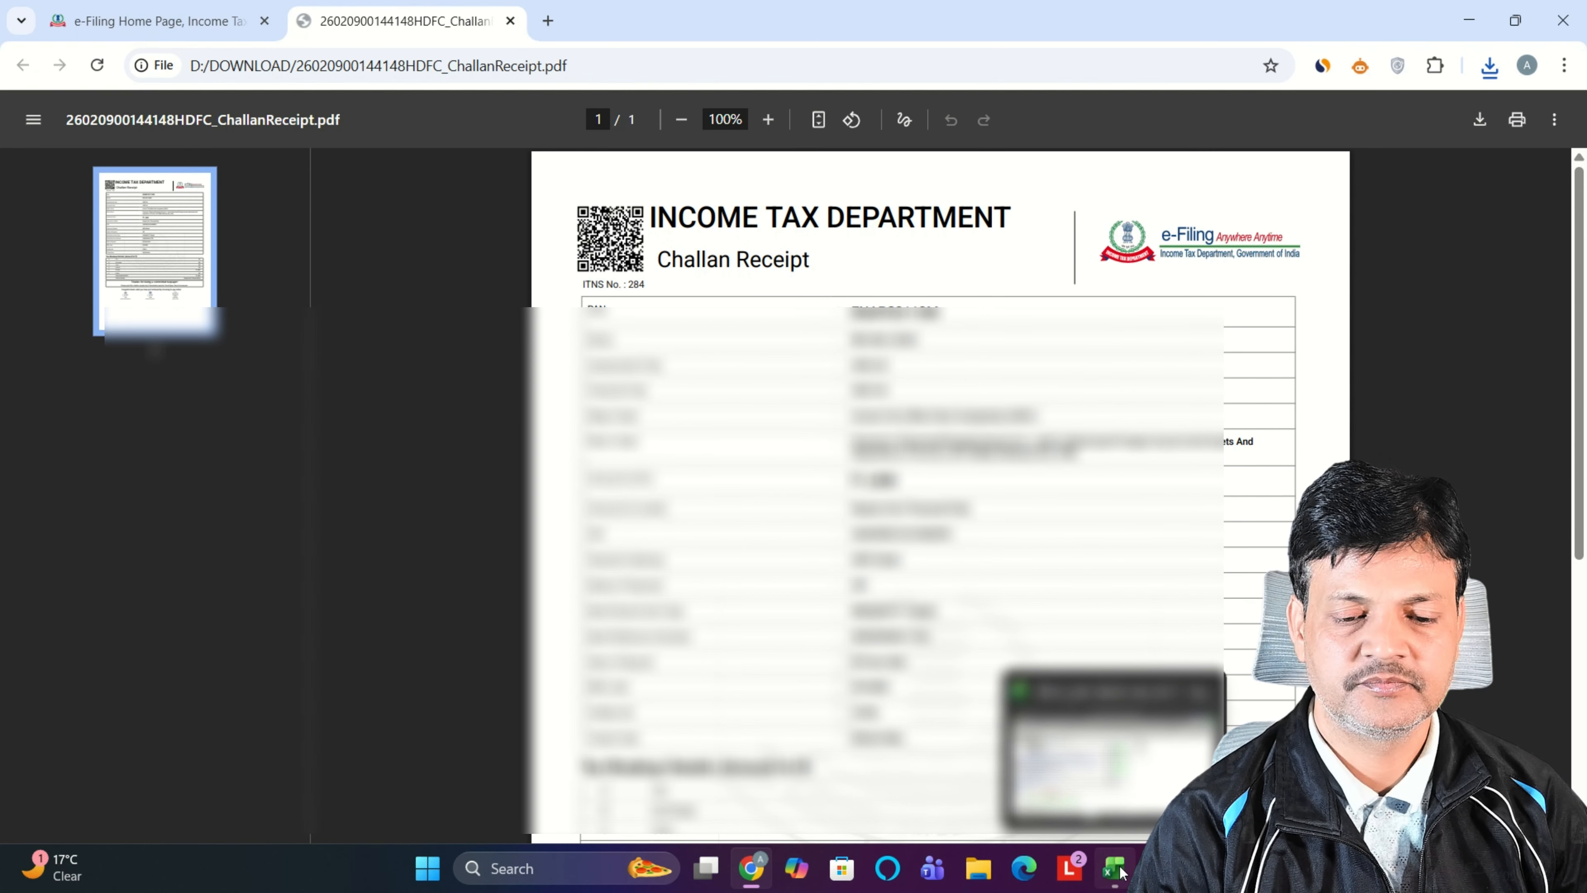
pyautogui.click(1112, 756)
pyautogui.click(172, 675)
pyautogui.write('0510308')
pyautogui.click(259, 676)
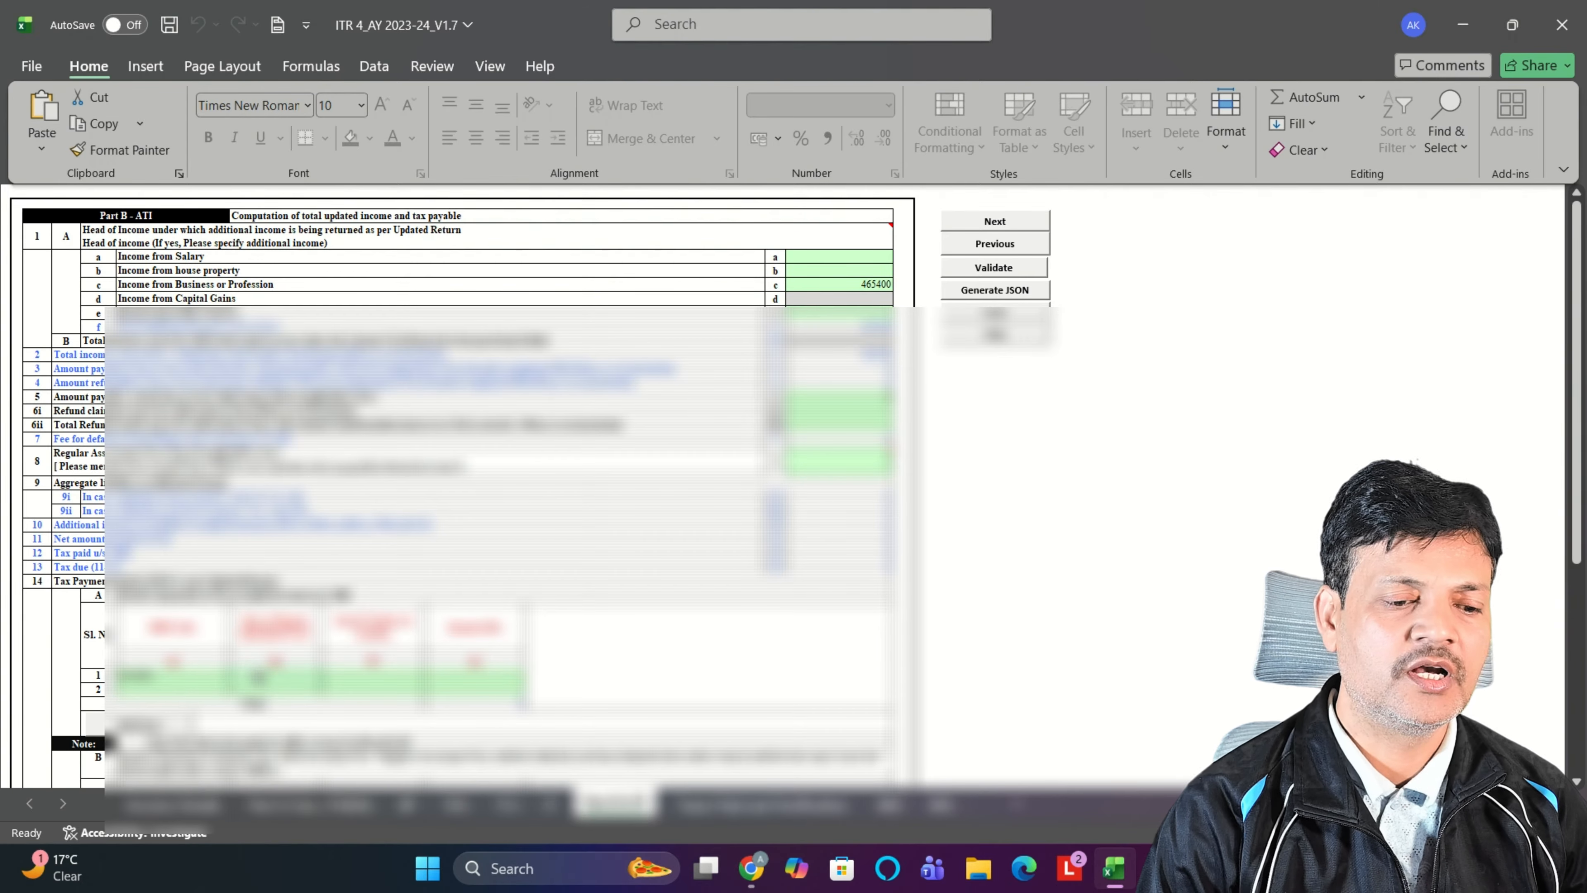
pyautogui.write('20')
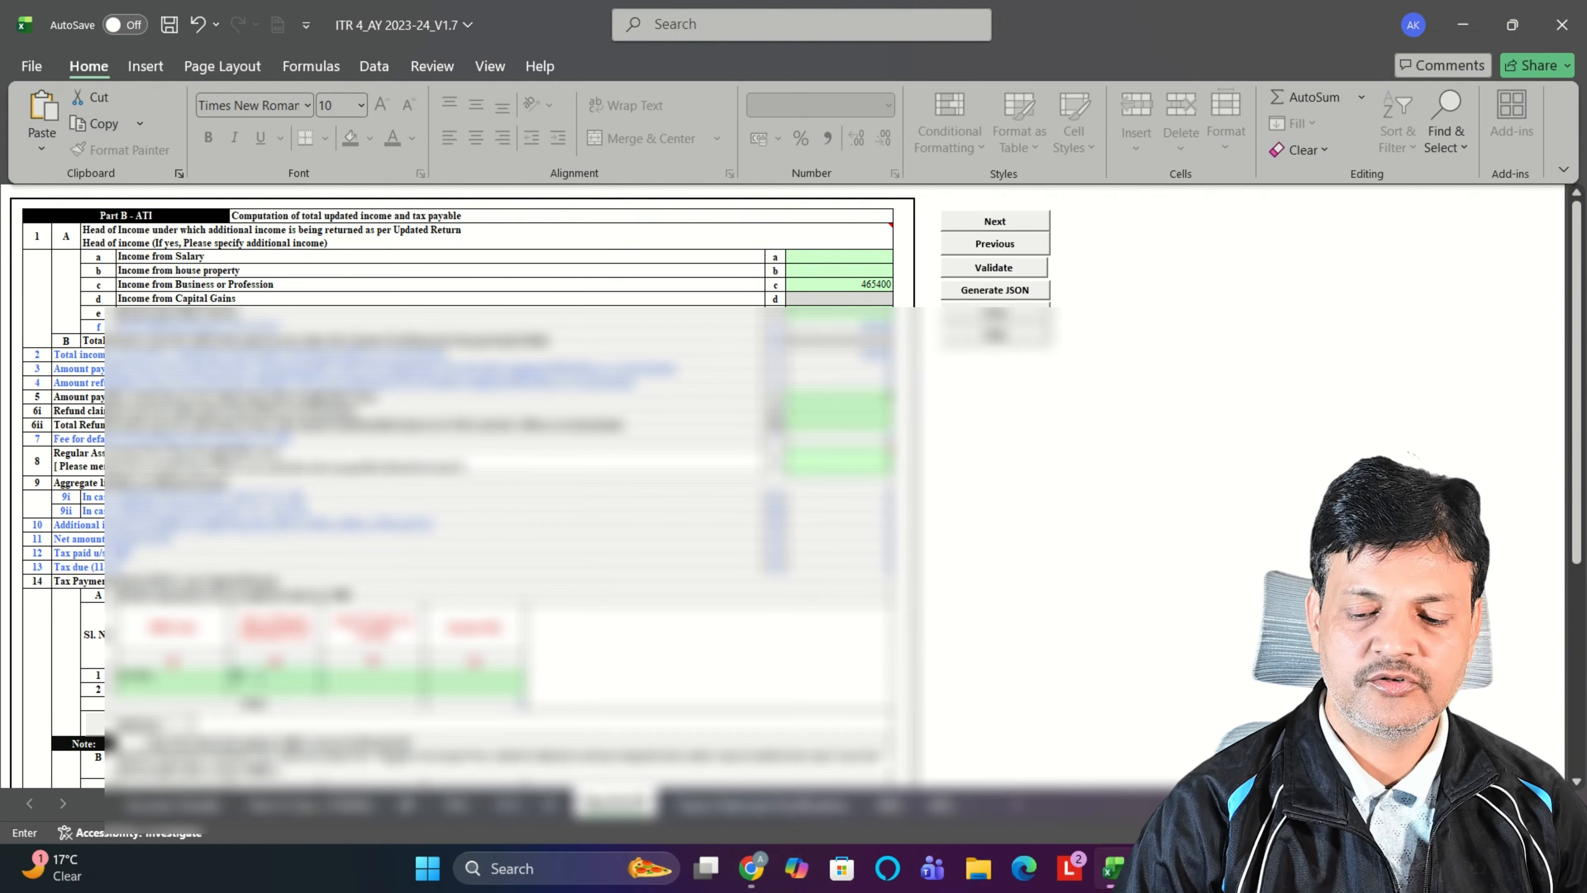
pyautogui.write('/03/20')
# Step: Complete the tax payment row with the serial number and amount from the challan receipt, and validate the Part B-ATI sheet
pyautogui.moveTo(751, 868)
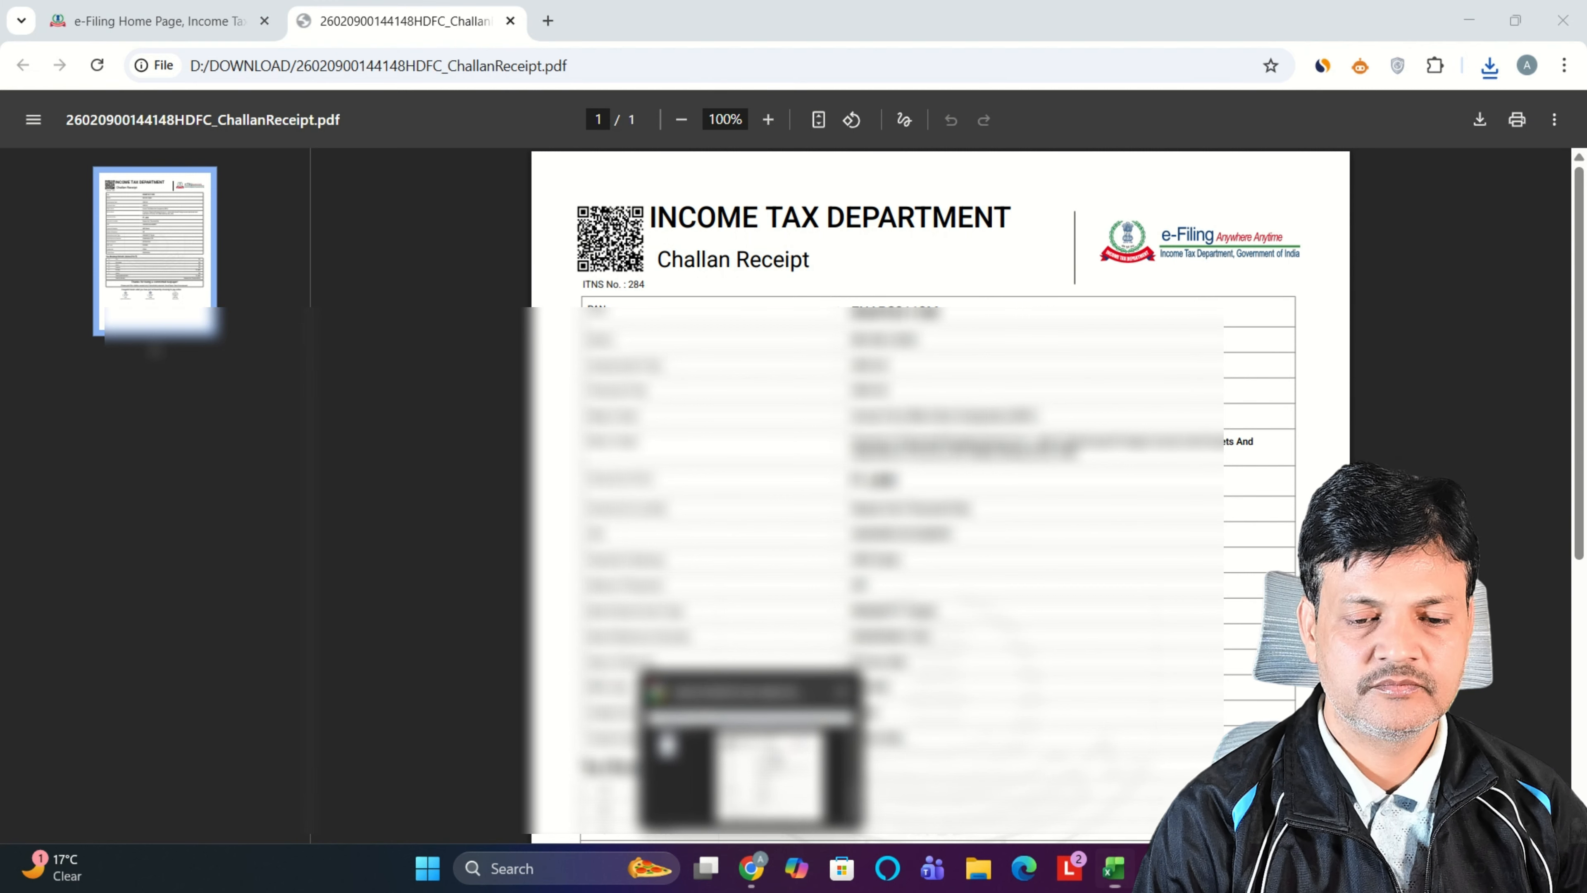
pyautogui.click(775, 757)
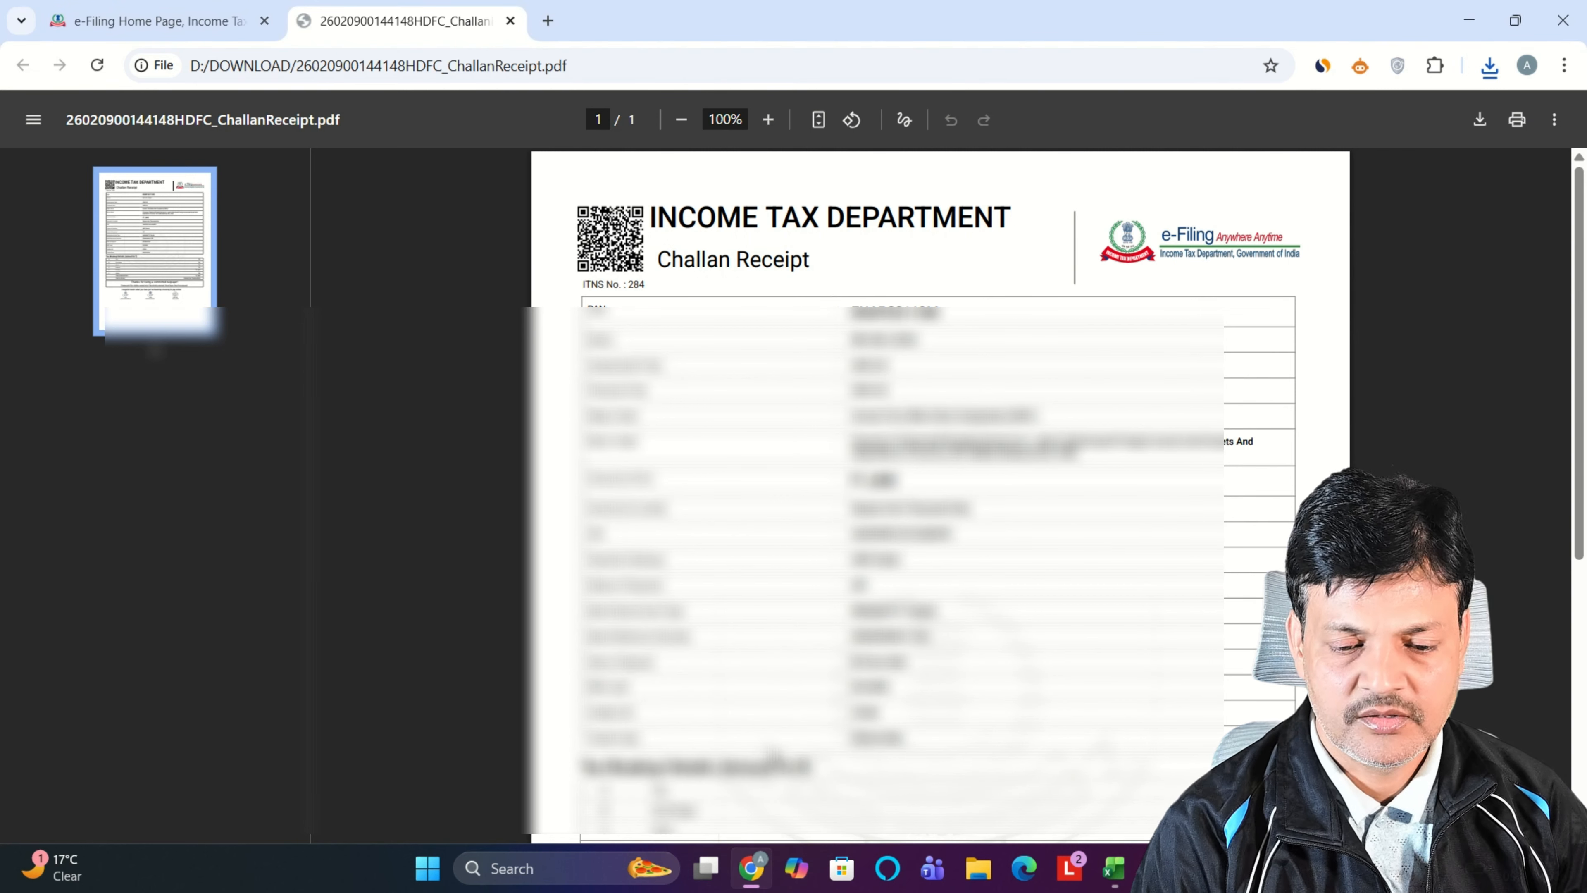
pyautogui.click(1115, 875)
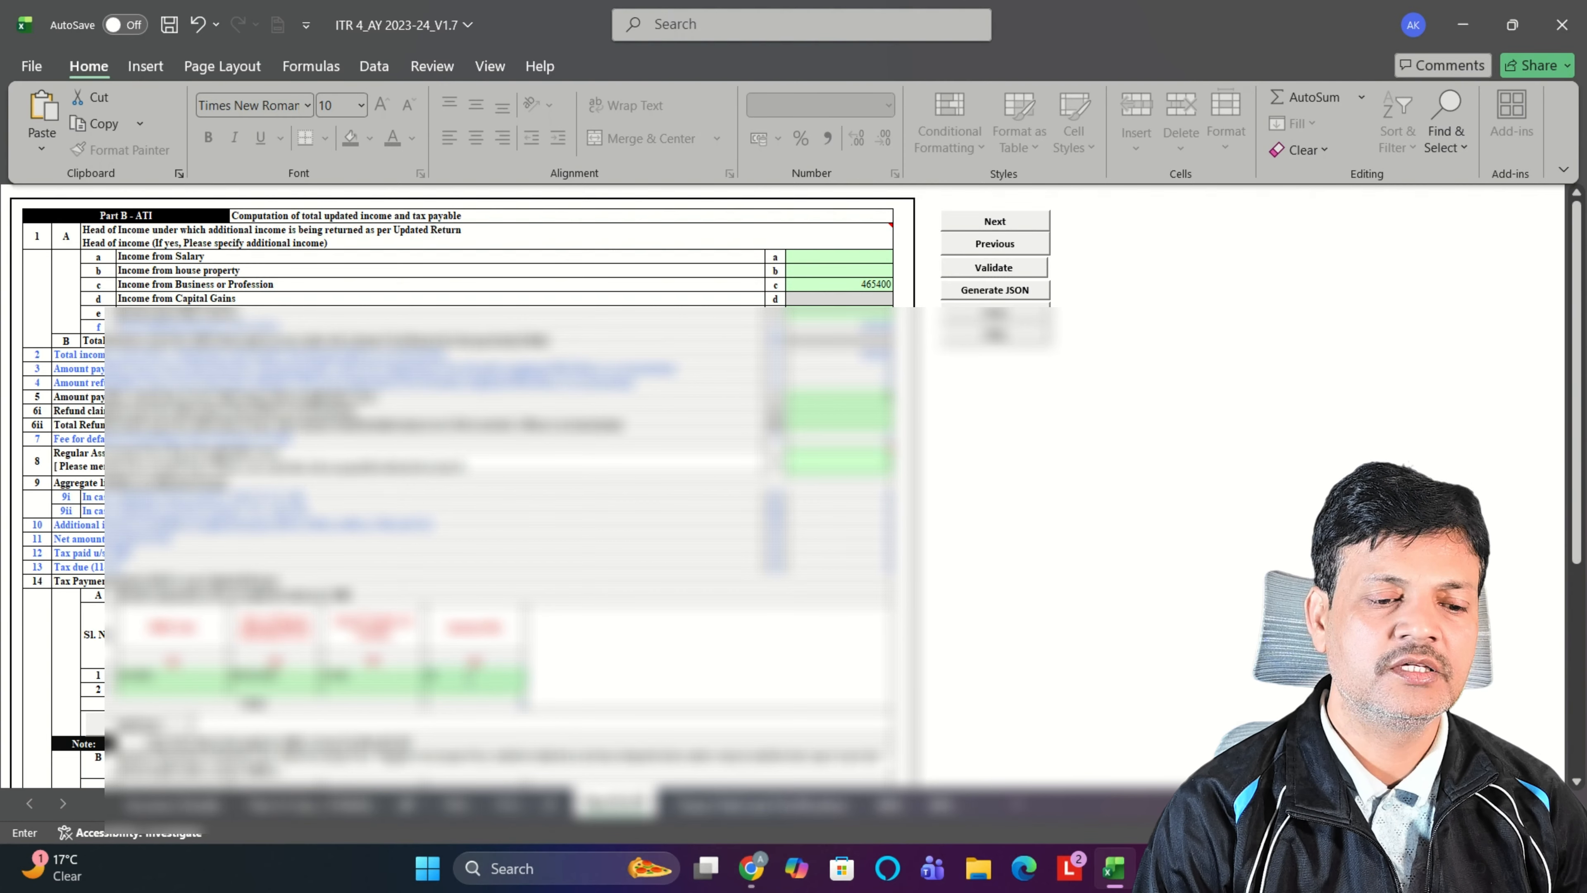
pyautogui.press('Escape')
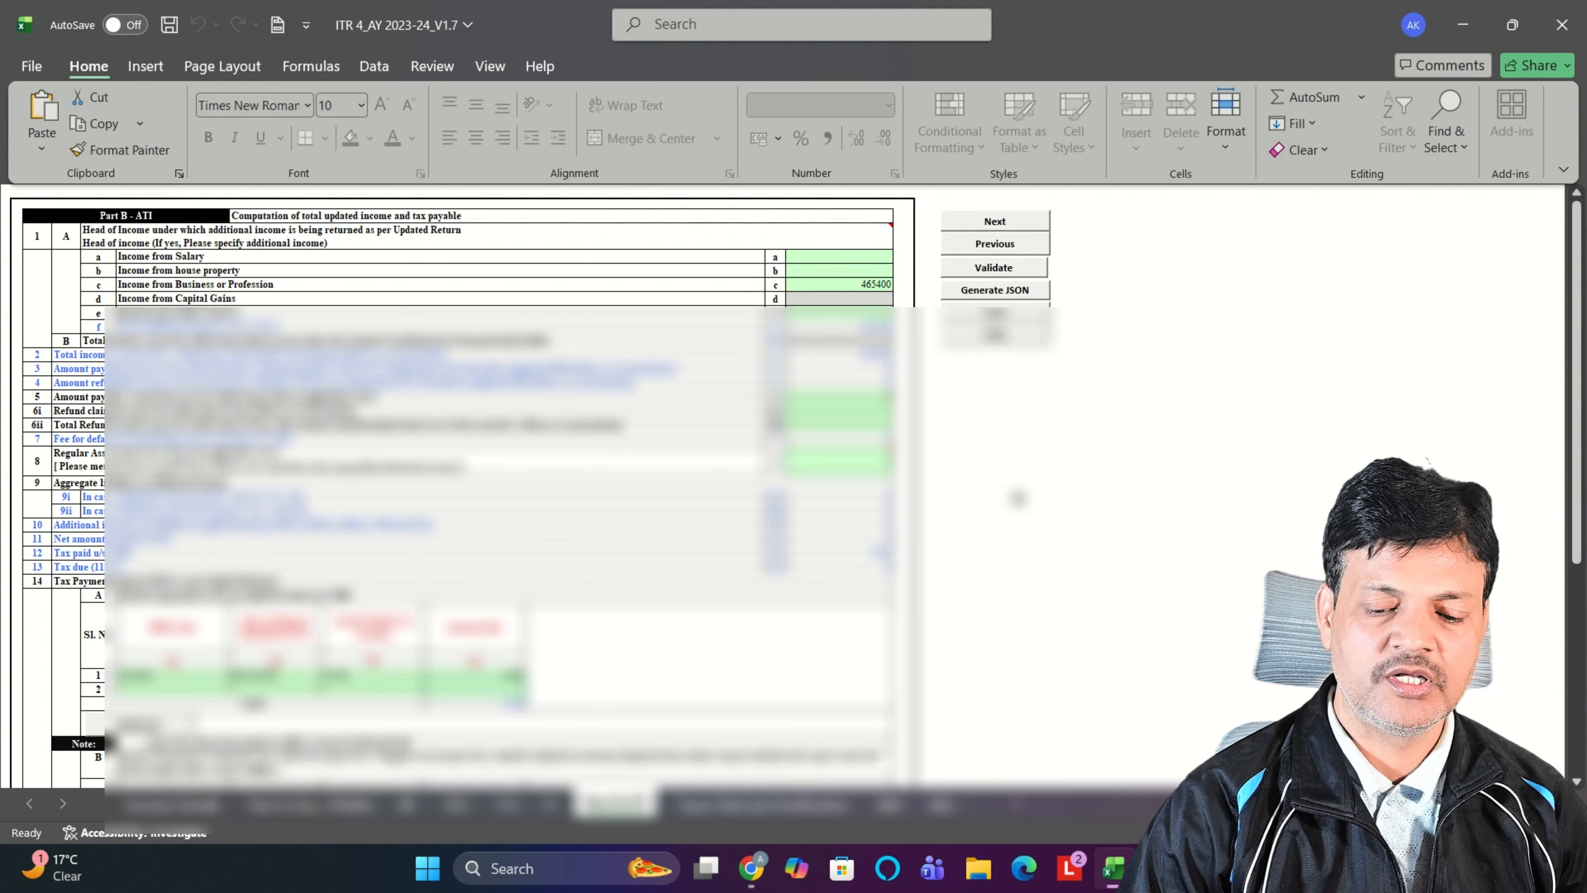
pyautogui.click(1009, 267)
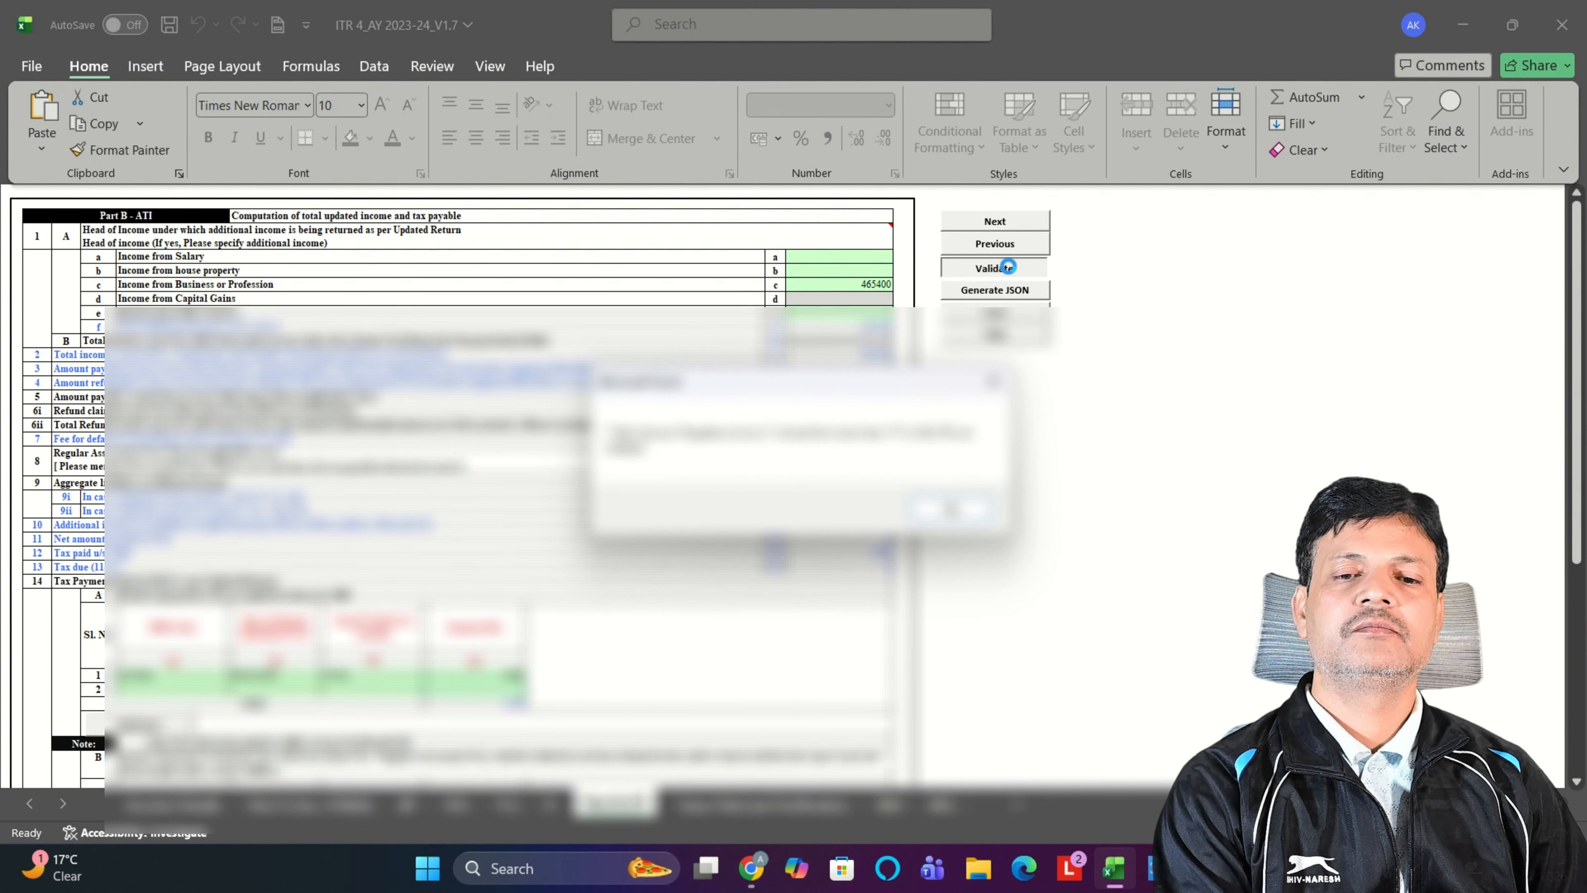
pyautogui.click(937, 509)
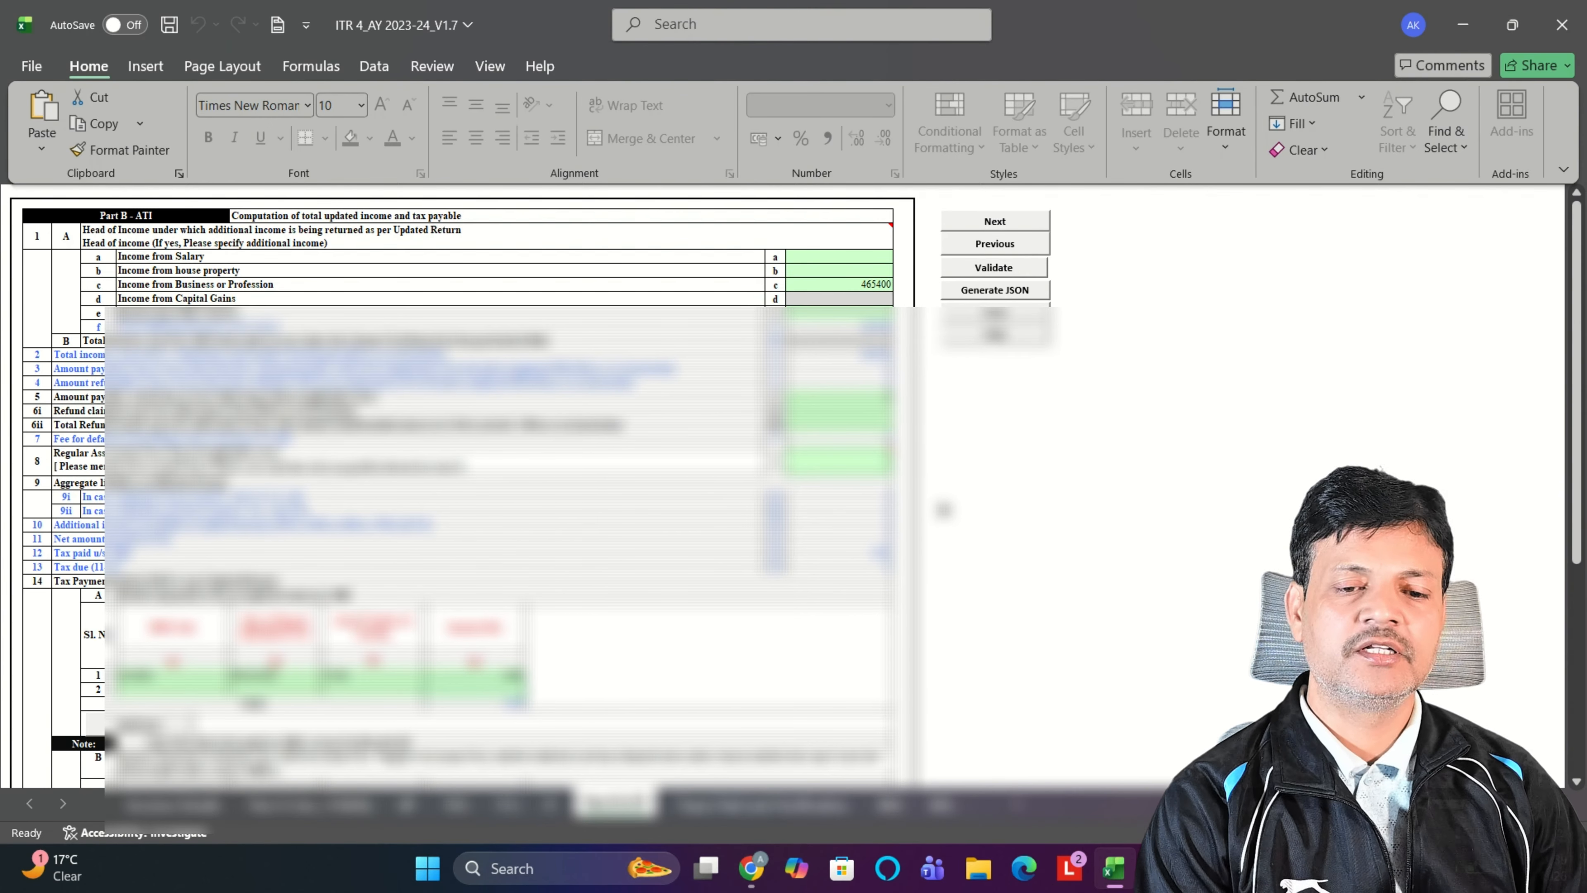
# Step: Fill in the place in the verification declaration below the bank account details
pyautogui.click(762, 805)
pyautogui.scroll(-6, 912, 625)
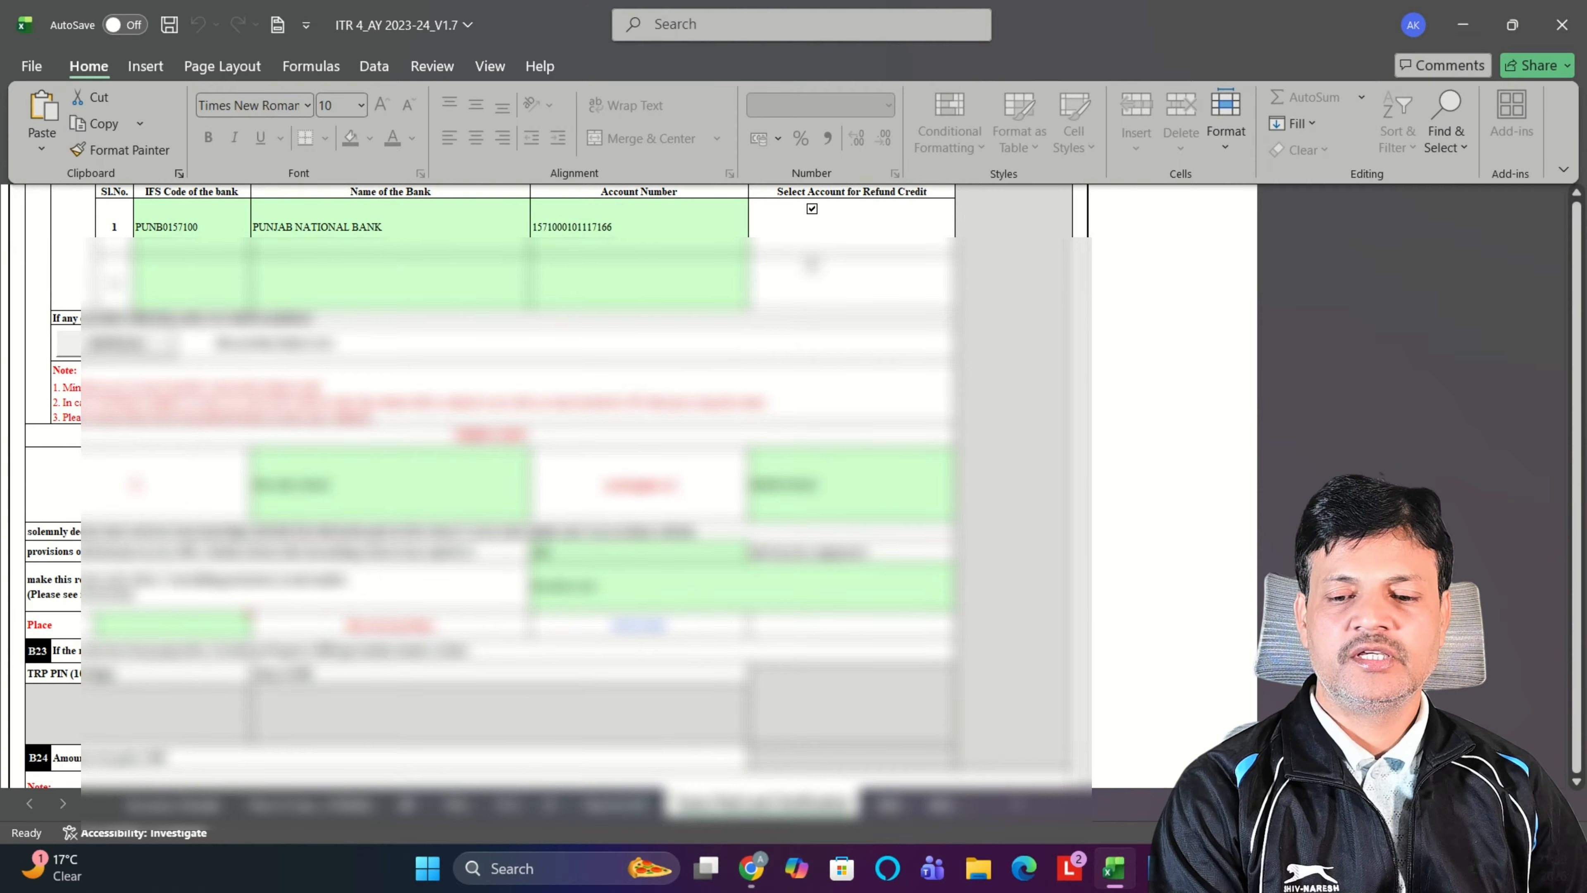
pyautogui.click(166, 626)
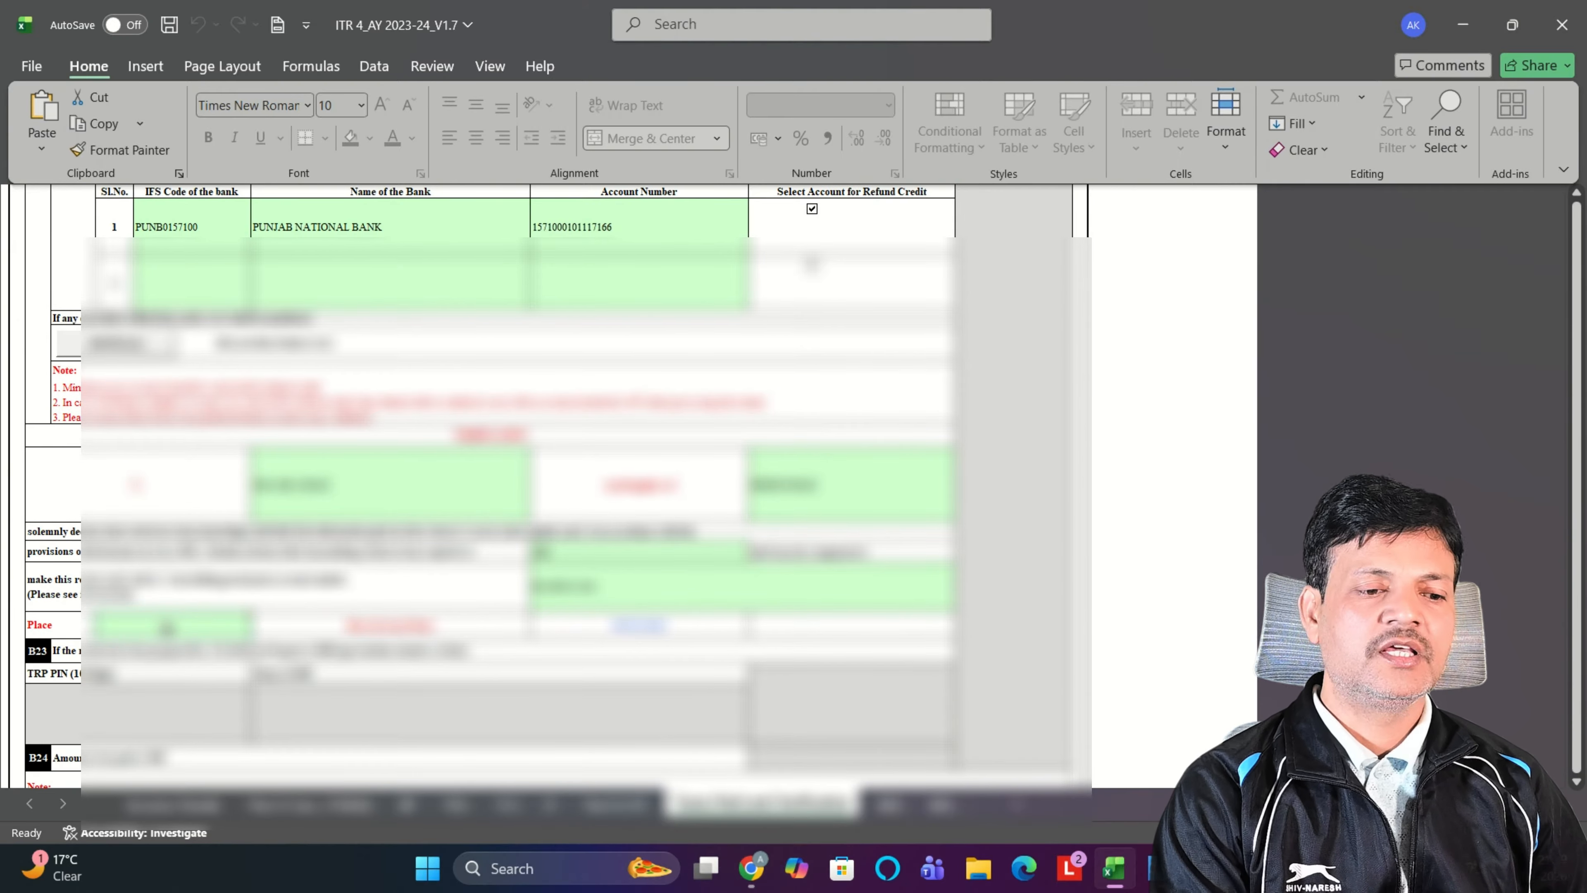
pyautogui.write('del')
pyautogui.press('BackSpace')
pyautogui.press('BackSpace')
pyautogui.press('BackSpace')
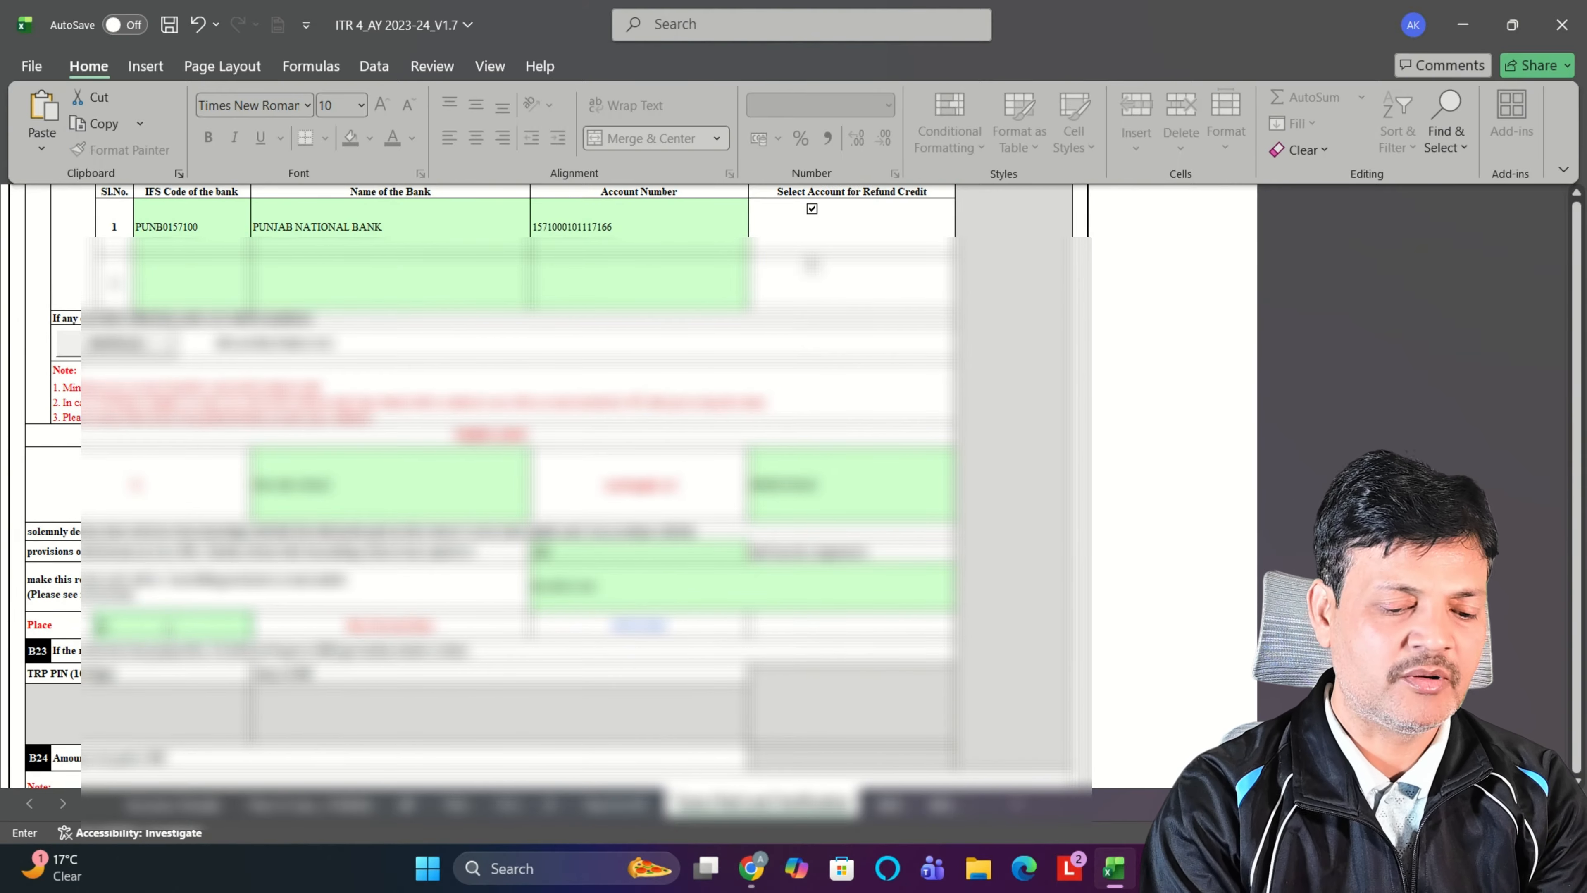
pyautogui.press('capslock')
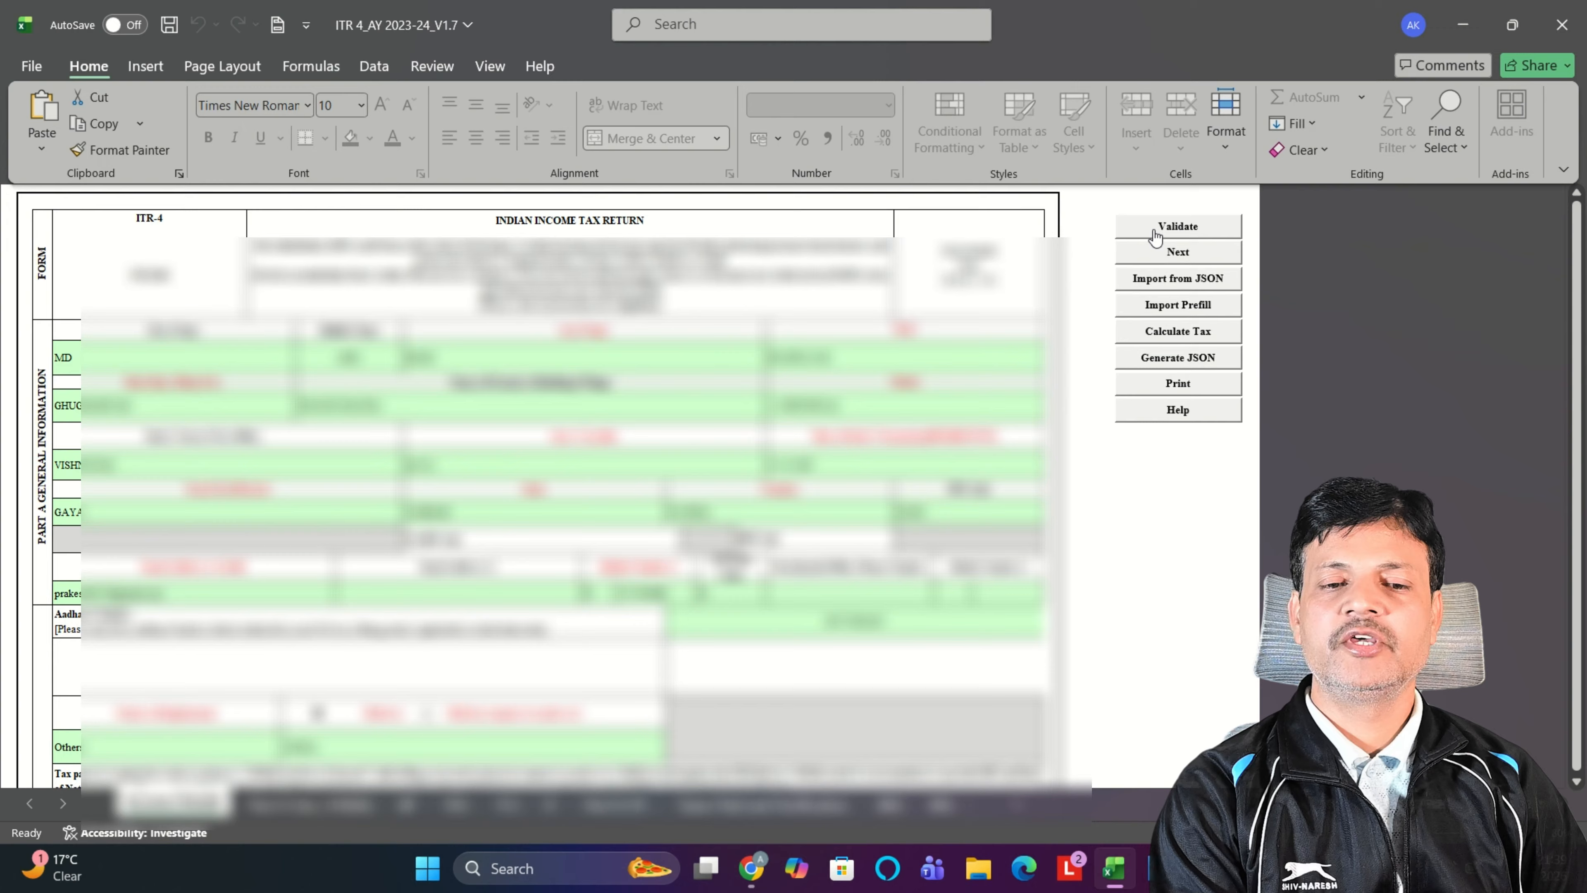
# Step: Validate the first sheet with the Part A general information and calculate the tax
pyautogui.click(1154, 230)
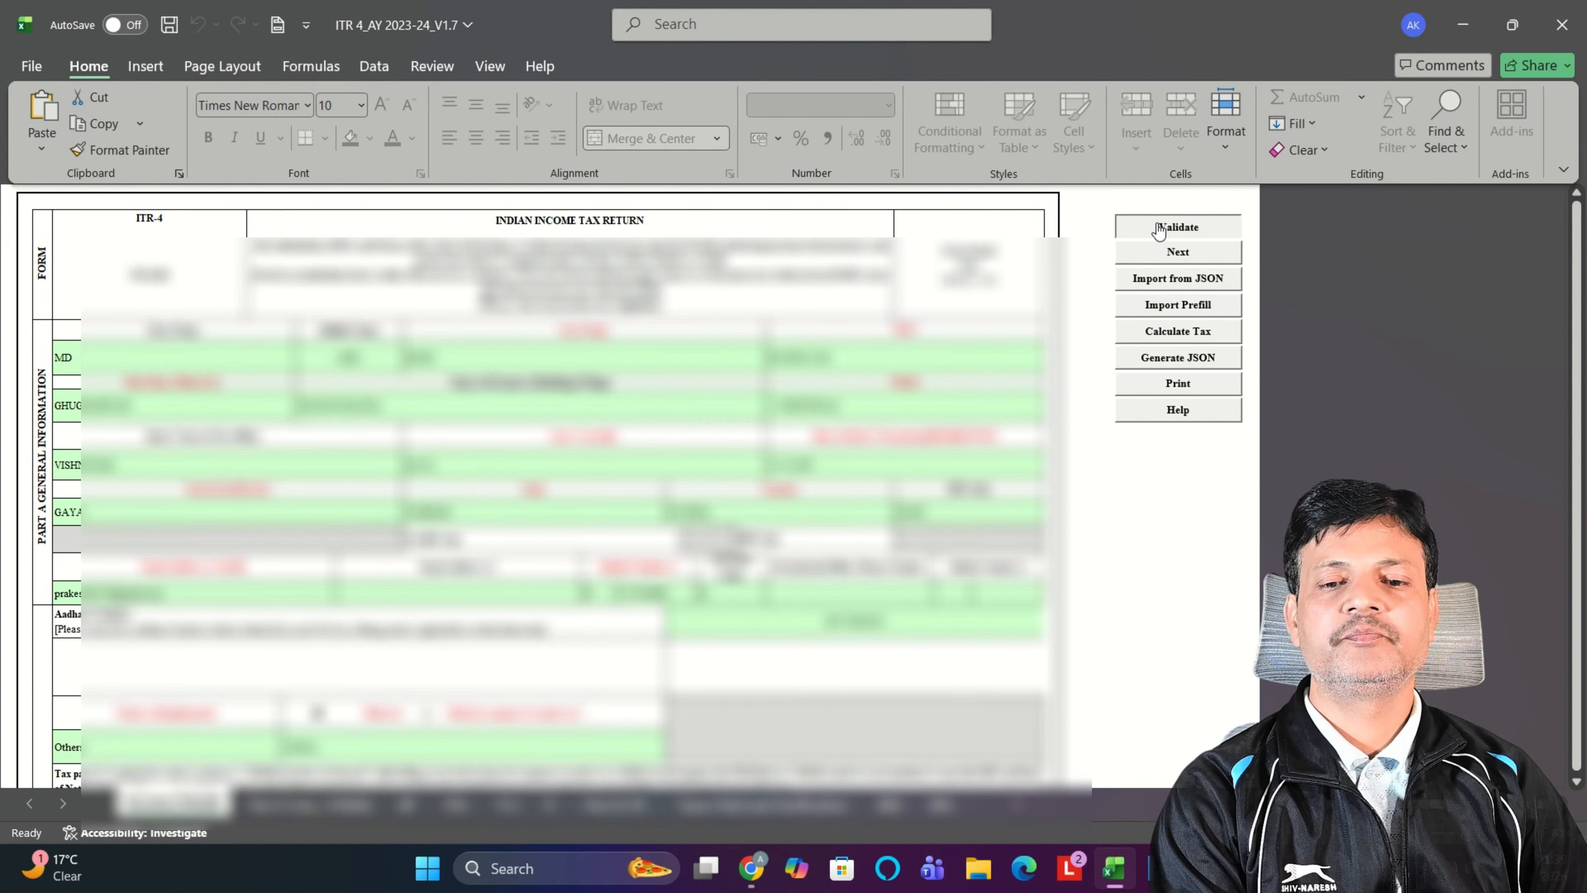
pyautogui.click(781, 481)
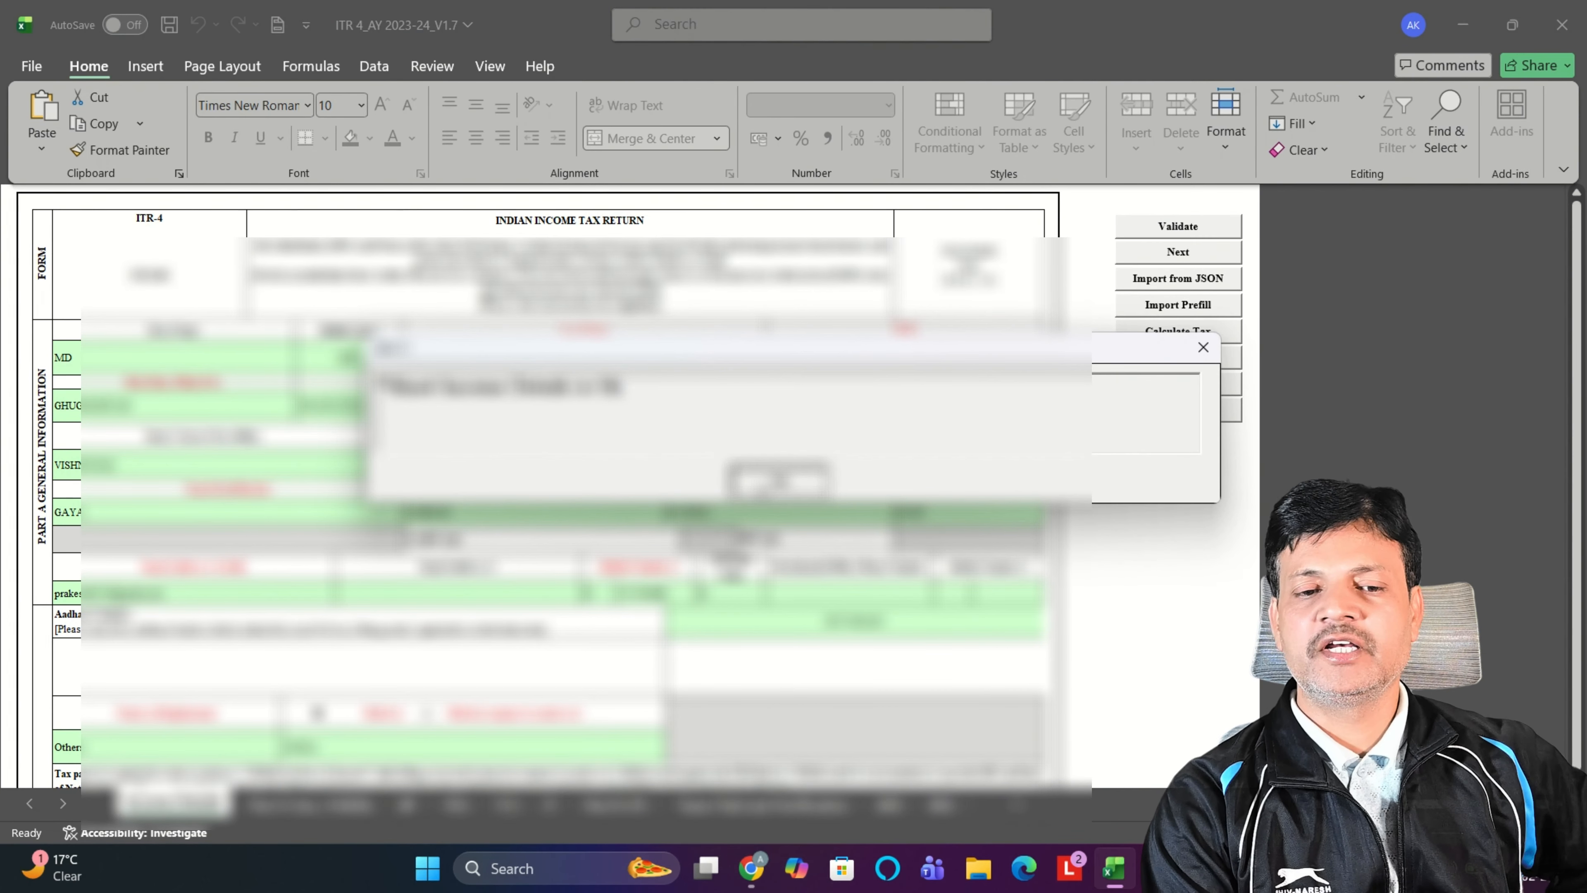
pyautogui.click(1183, 334)
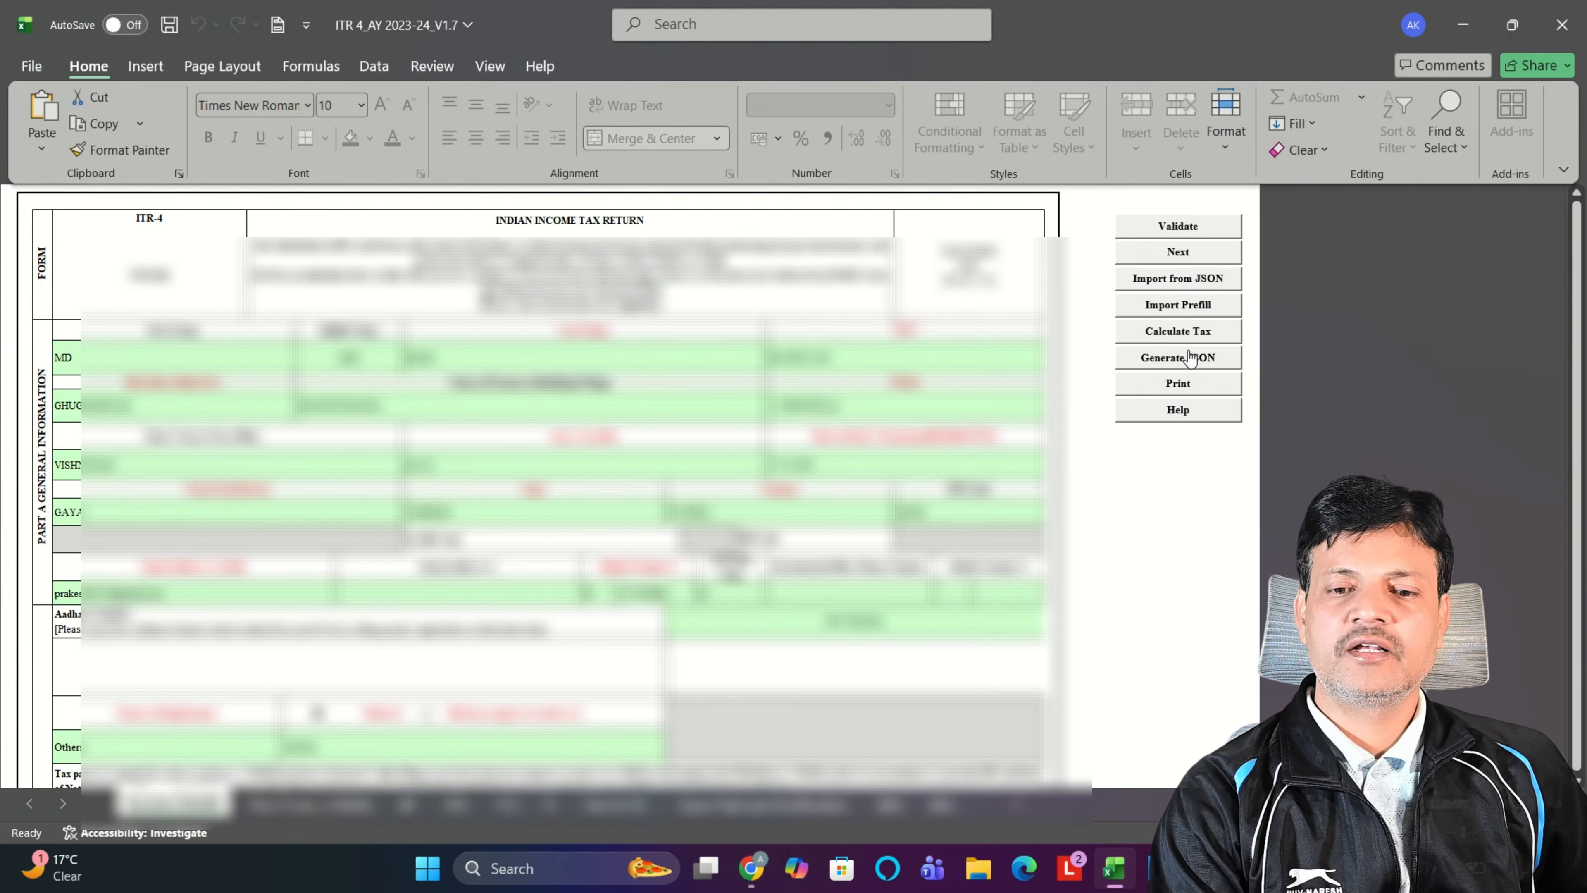
# Step: Validate the Part B-ATI sheet again and dismiss its message
pyautogui.click(615, 808)
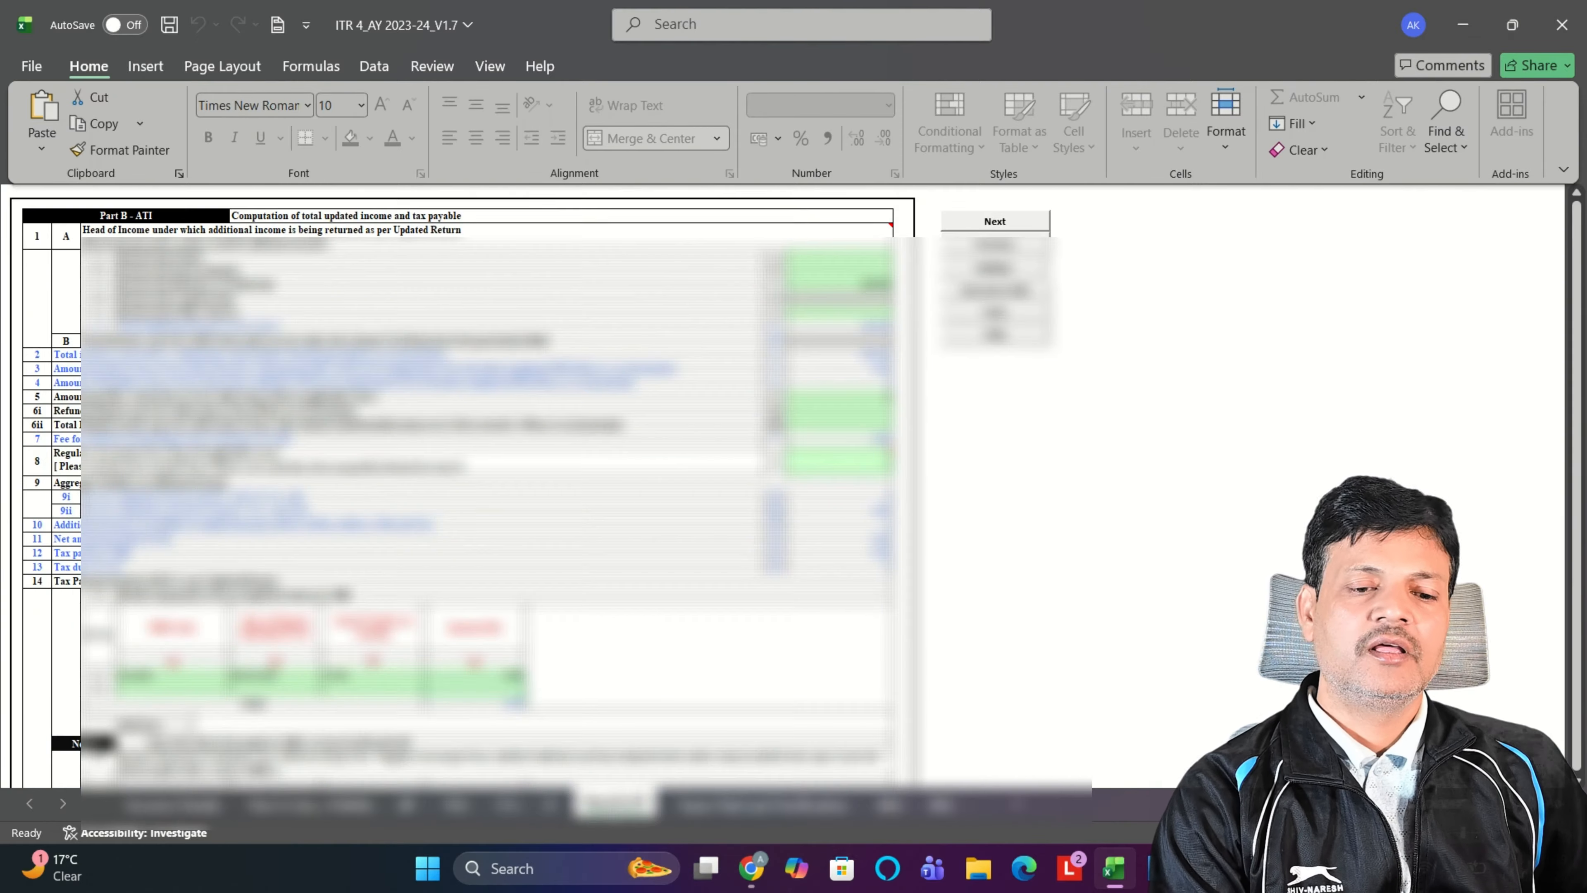
pyautogui.click(999, 262)
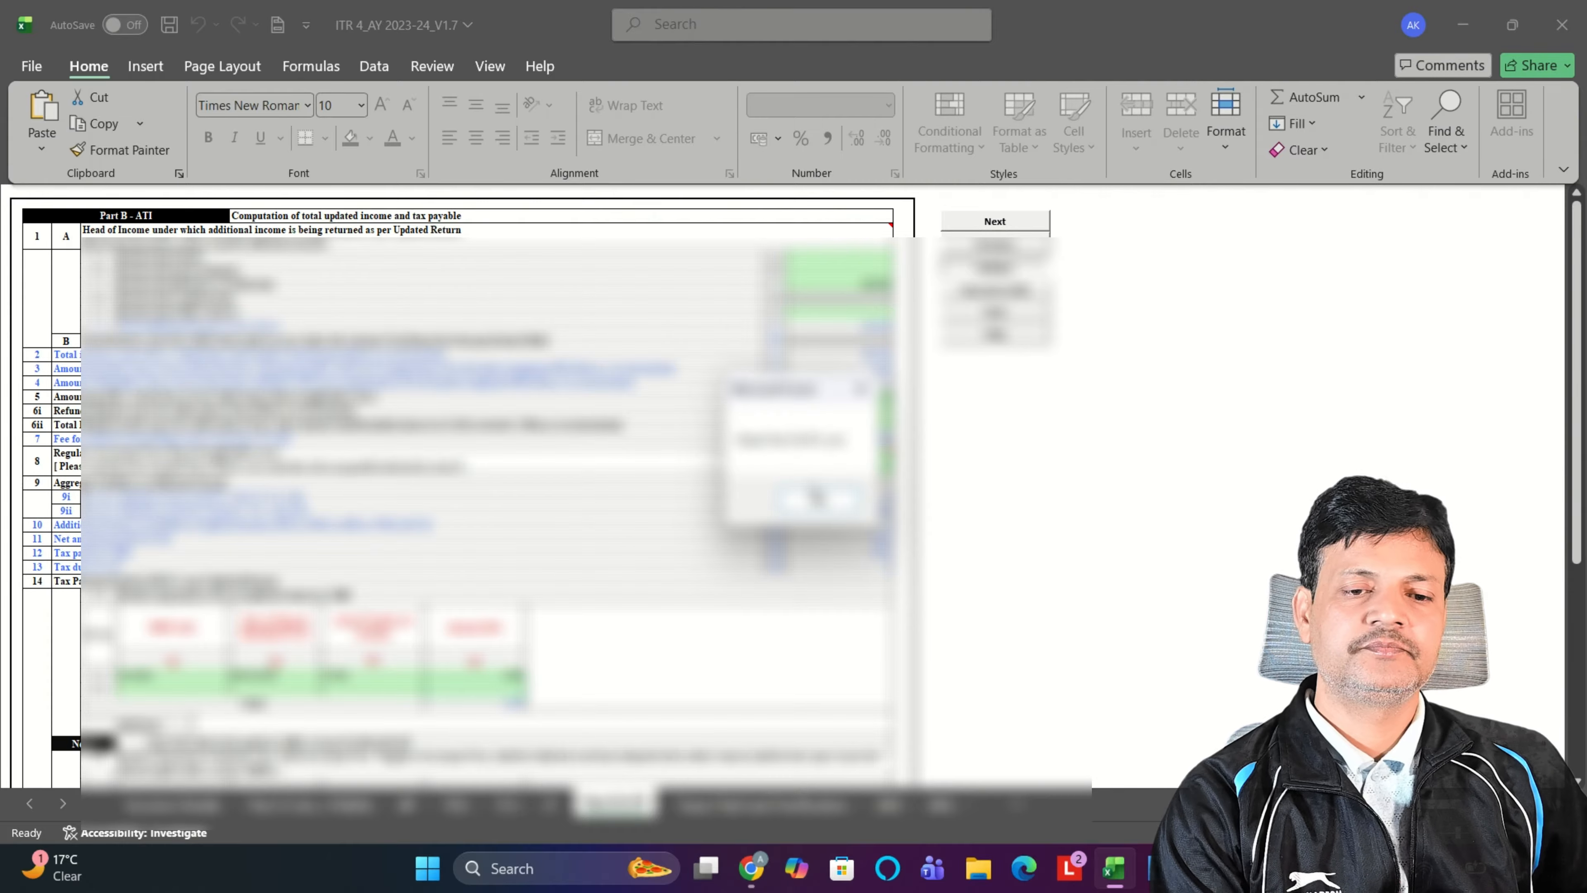
pyautogui.click(815, 498)
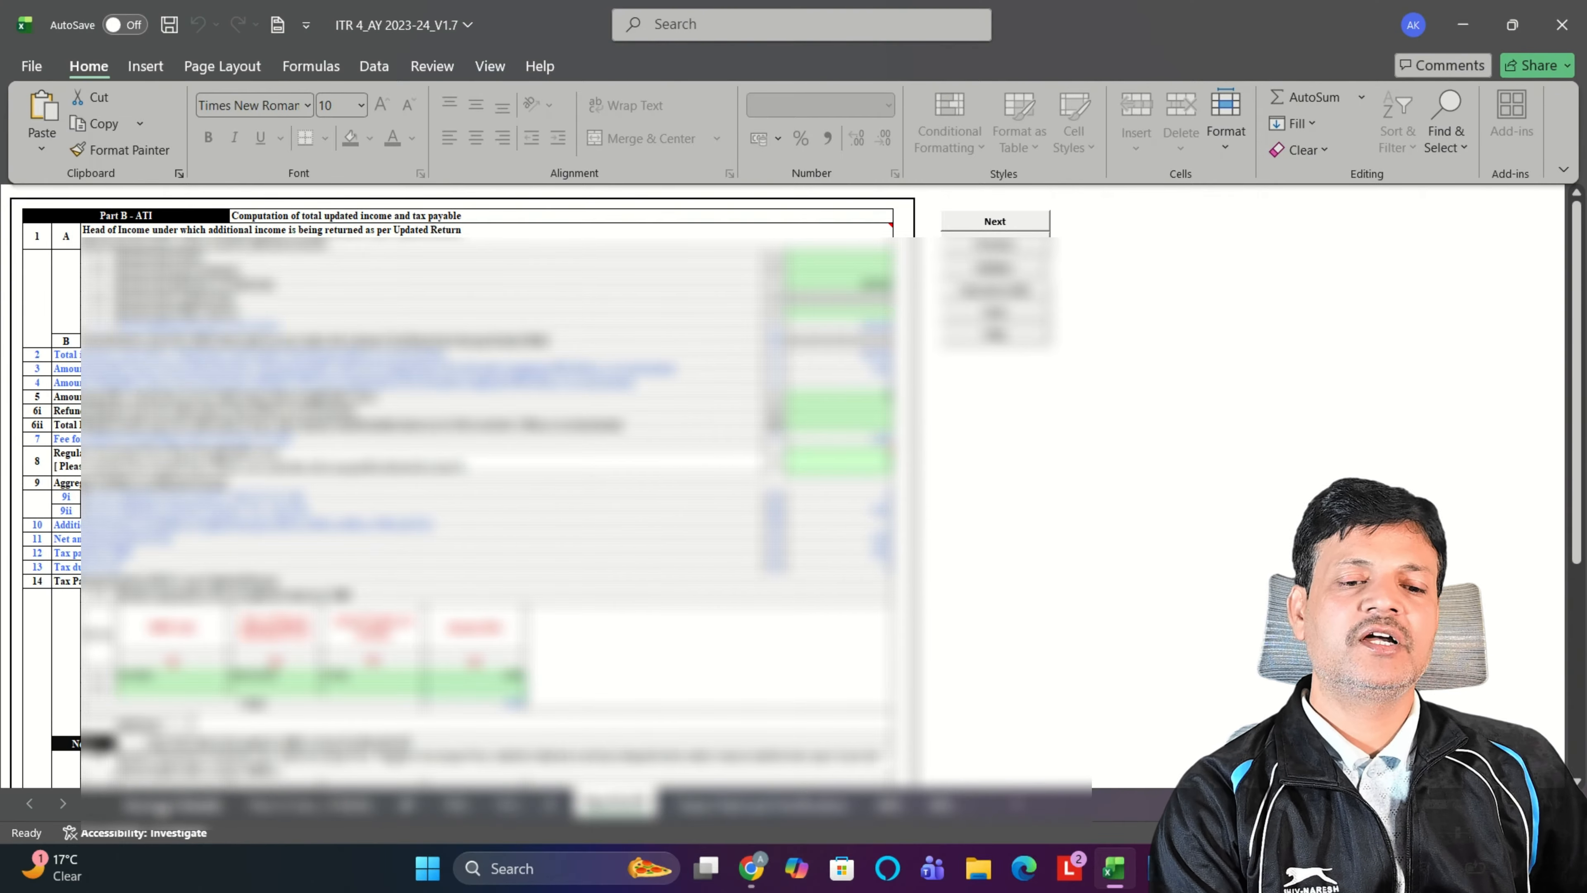
# Step: Revalidate the Part A general information sheet and recalculate the tax, and generate the return's JSON file
pyautogui.click(165, 807)
pyautogui.click(1166, 226)
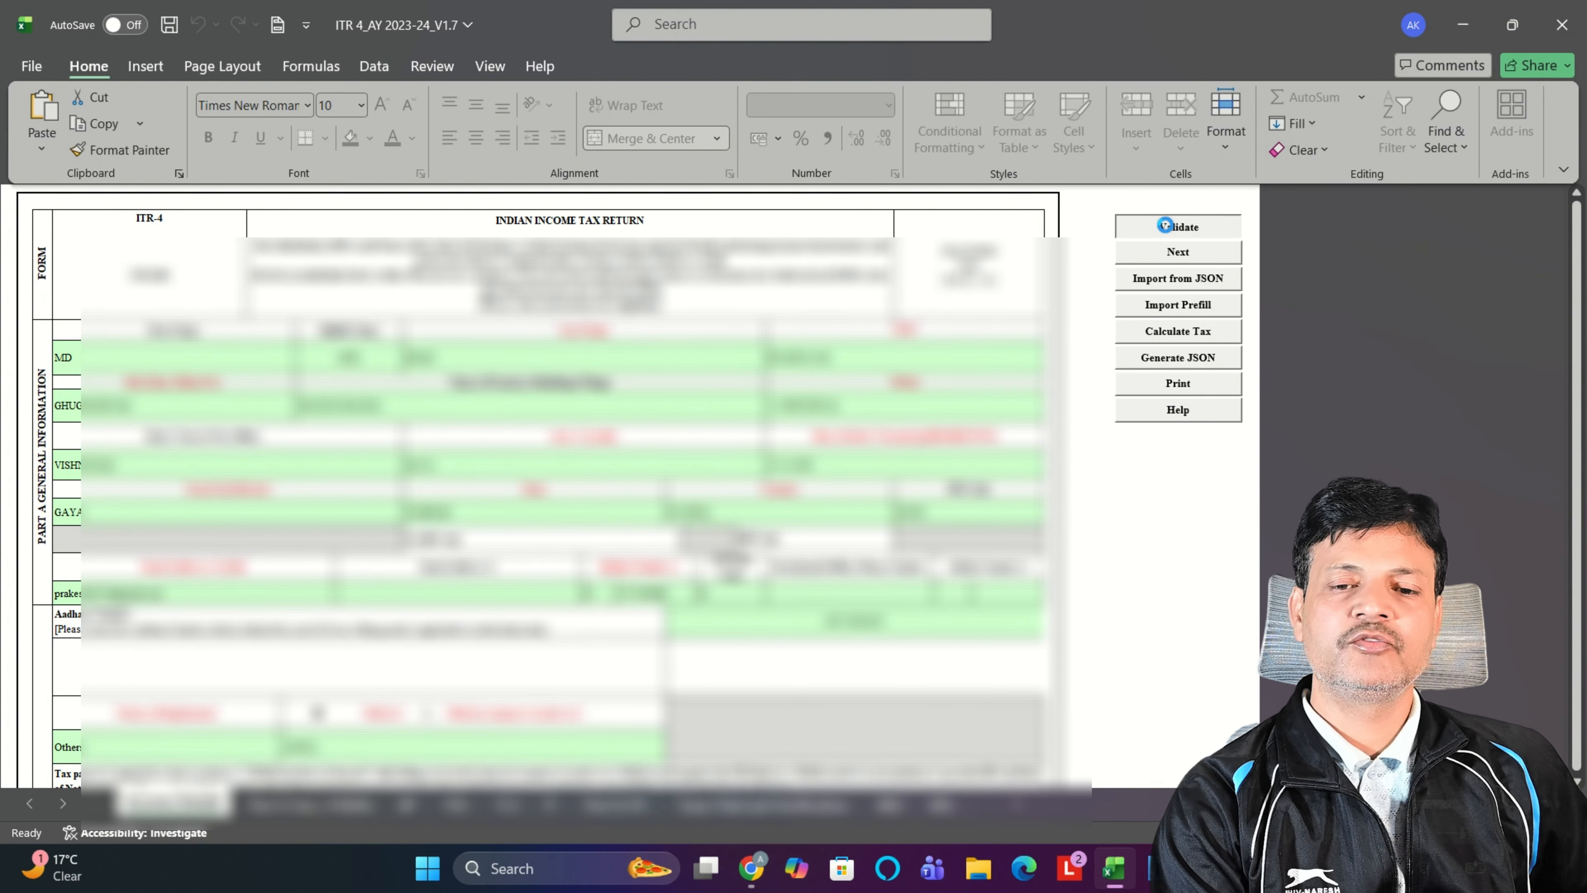
pyautogui.click(784, 481)
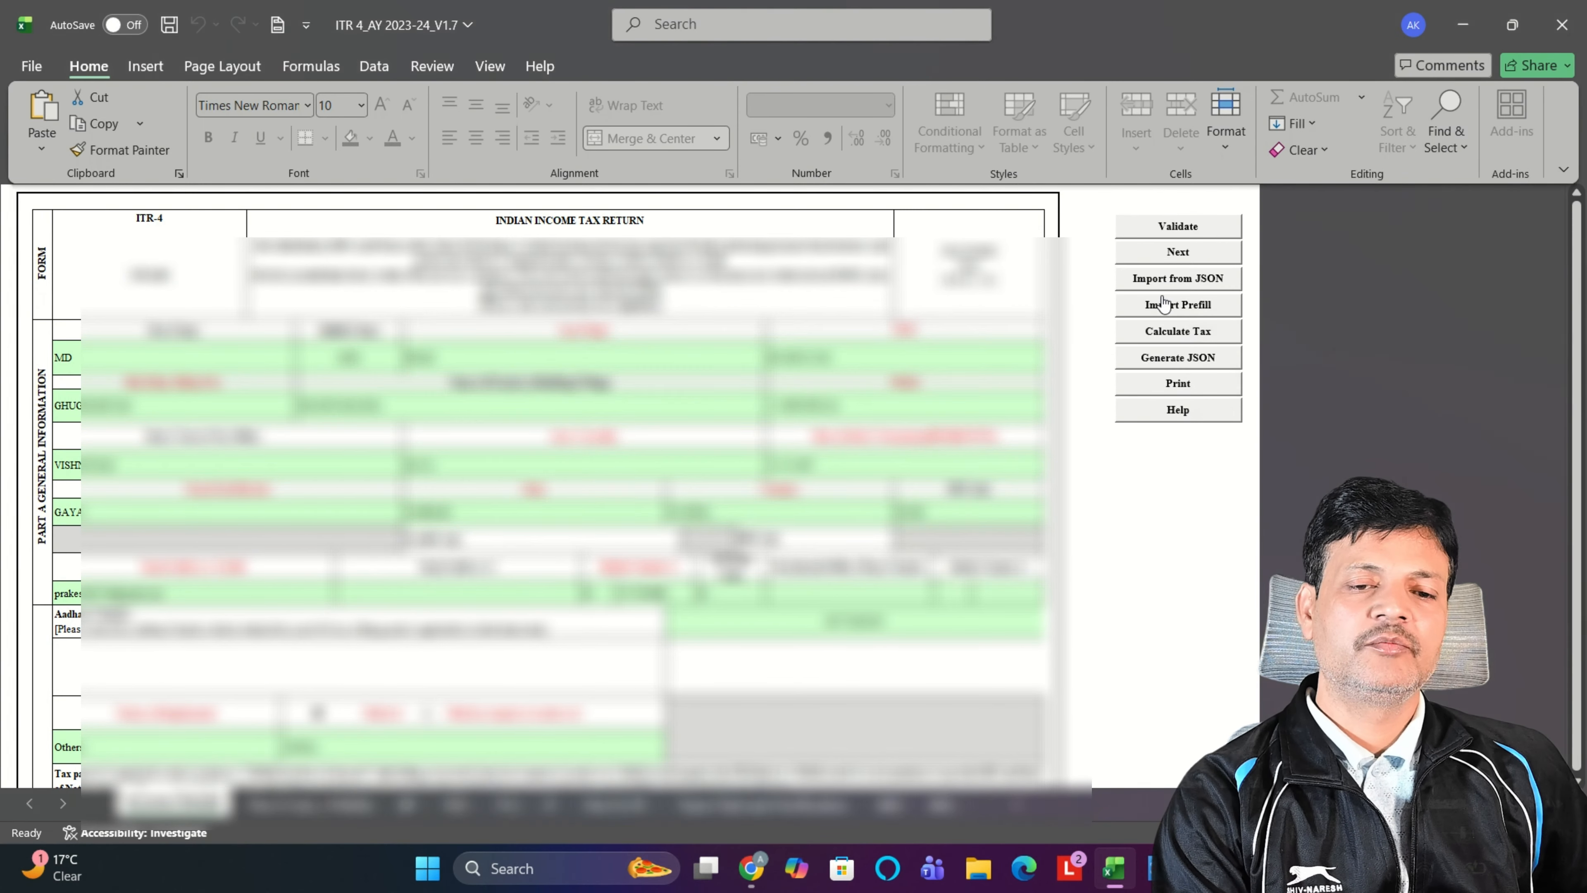
pyautogui.click(1184, 335)
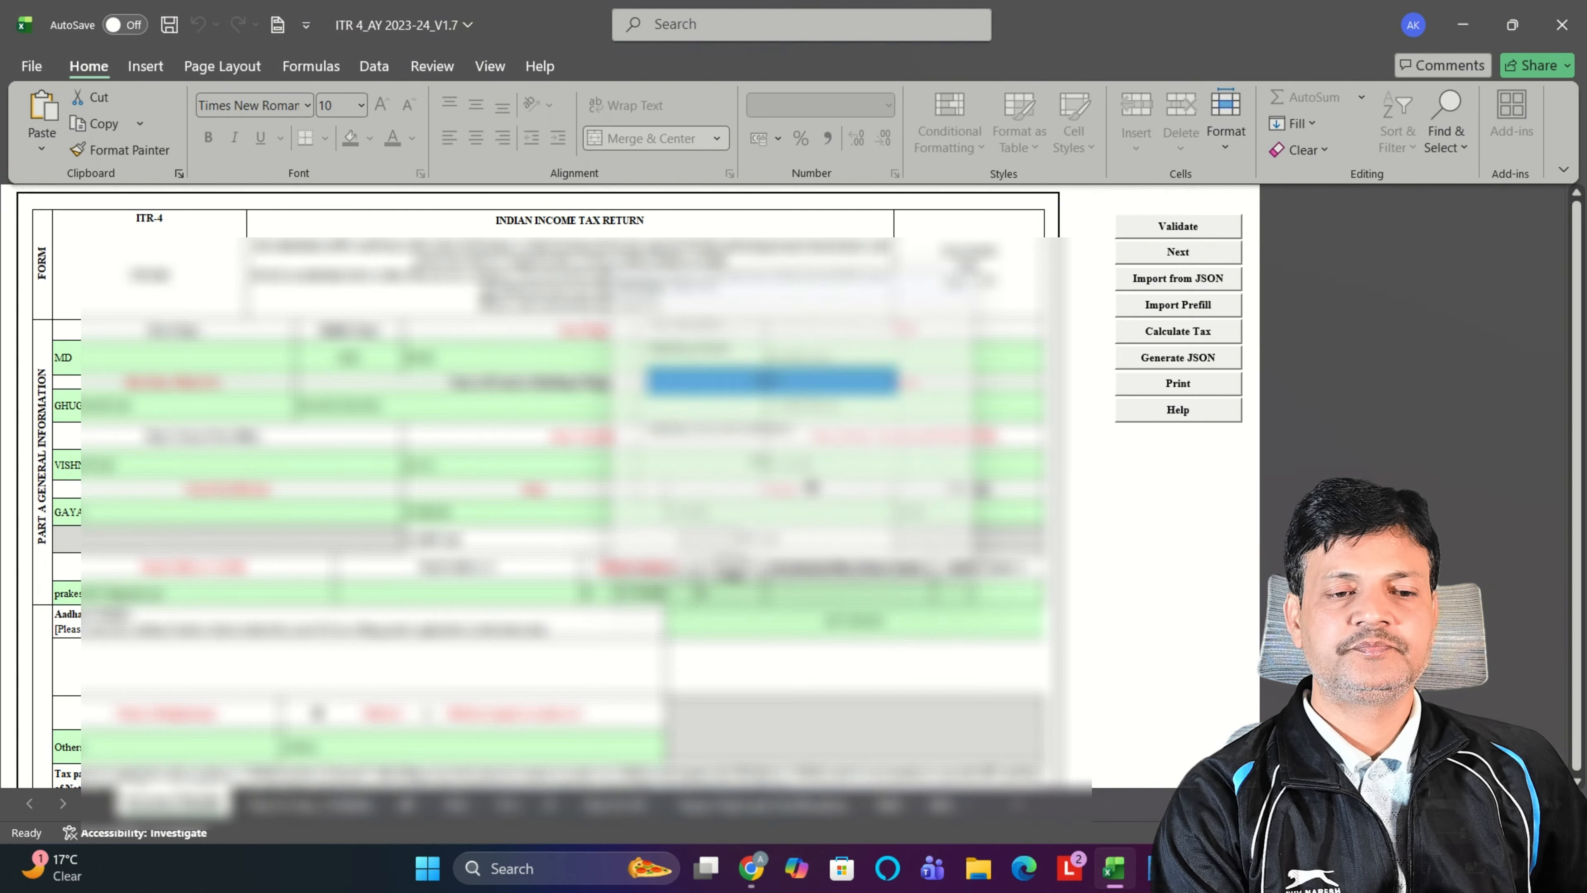
pyautogui.click(1175, 361)
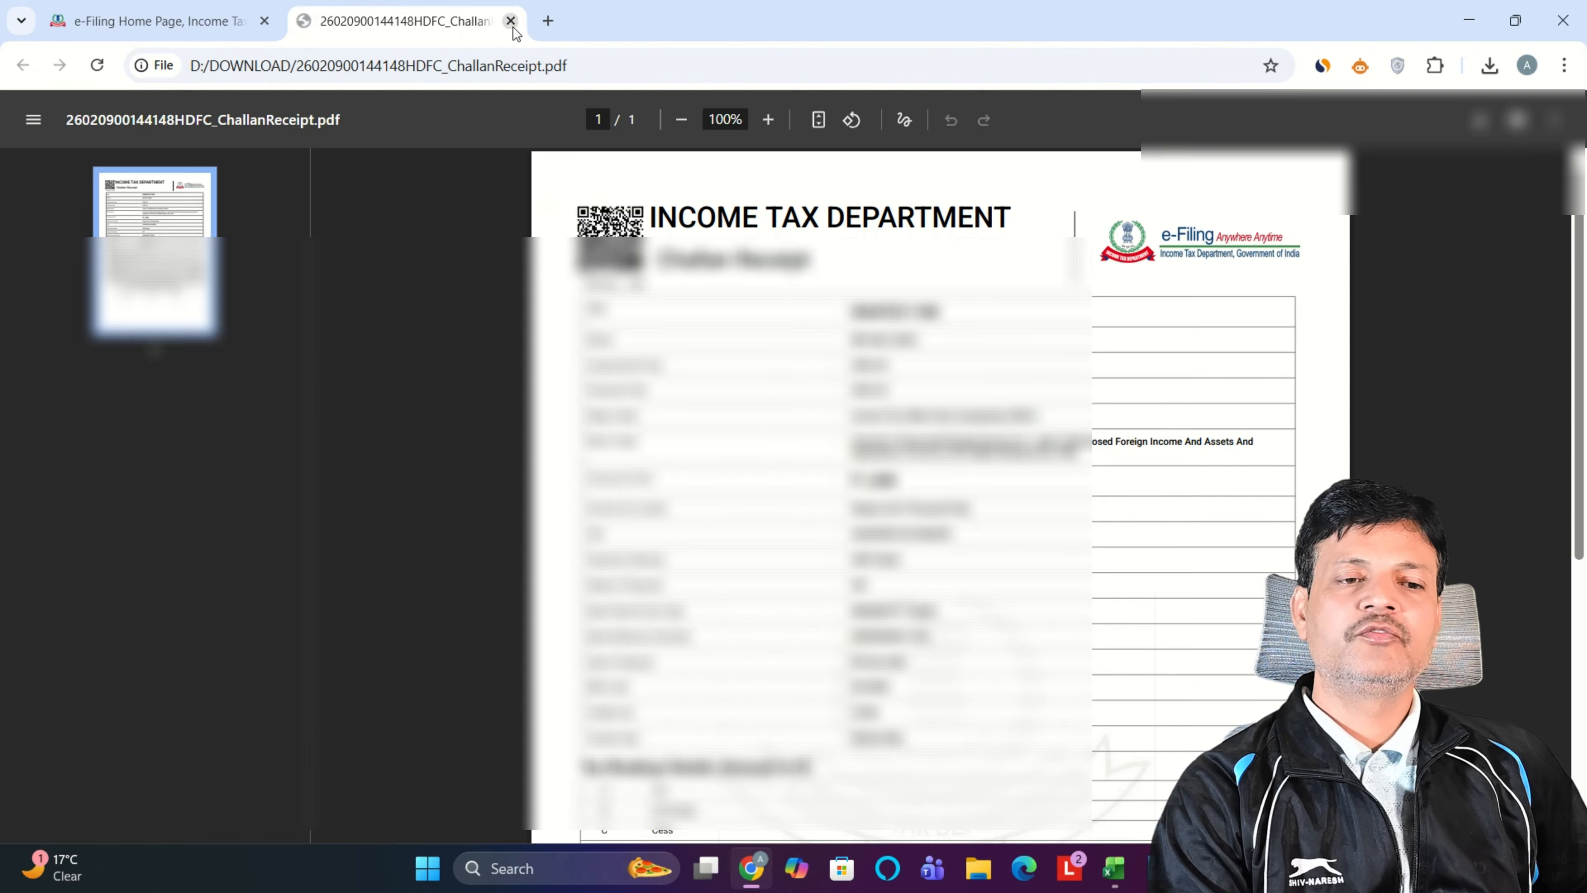
# Step: Close the challan receipt in Chrome and open the File Income Tax Return page from the e-Filing dashboard
pyautogui.click(507, 21)
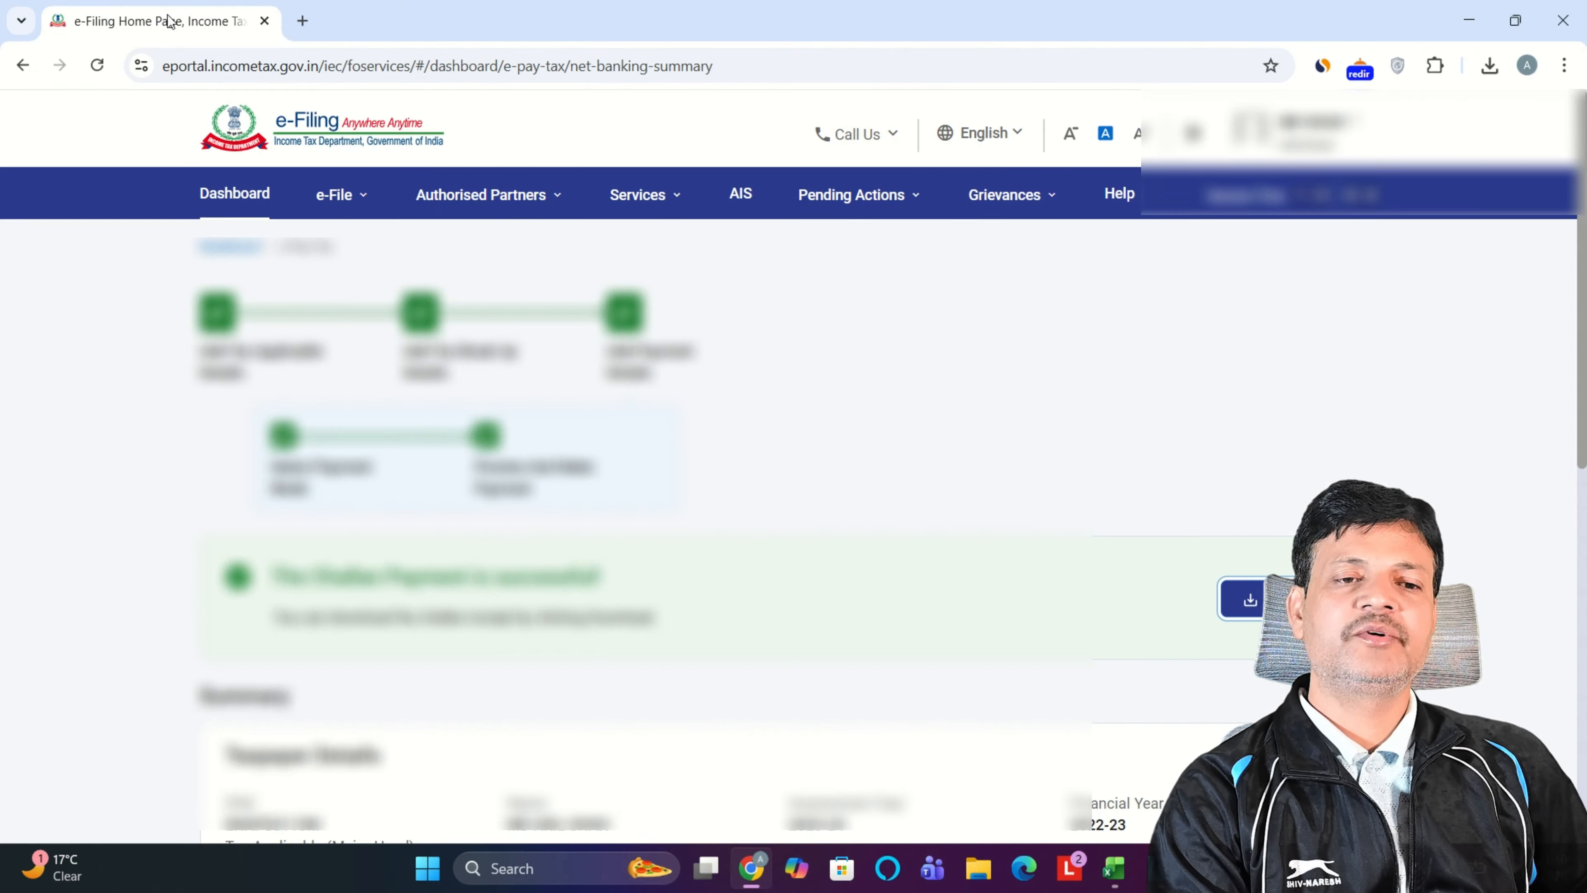
pyautogui.click(221, 195)
pyautogui.click(362, 198)
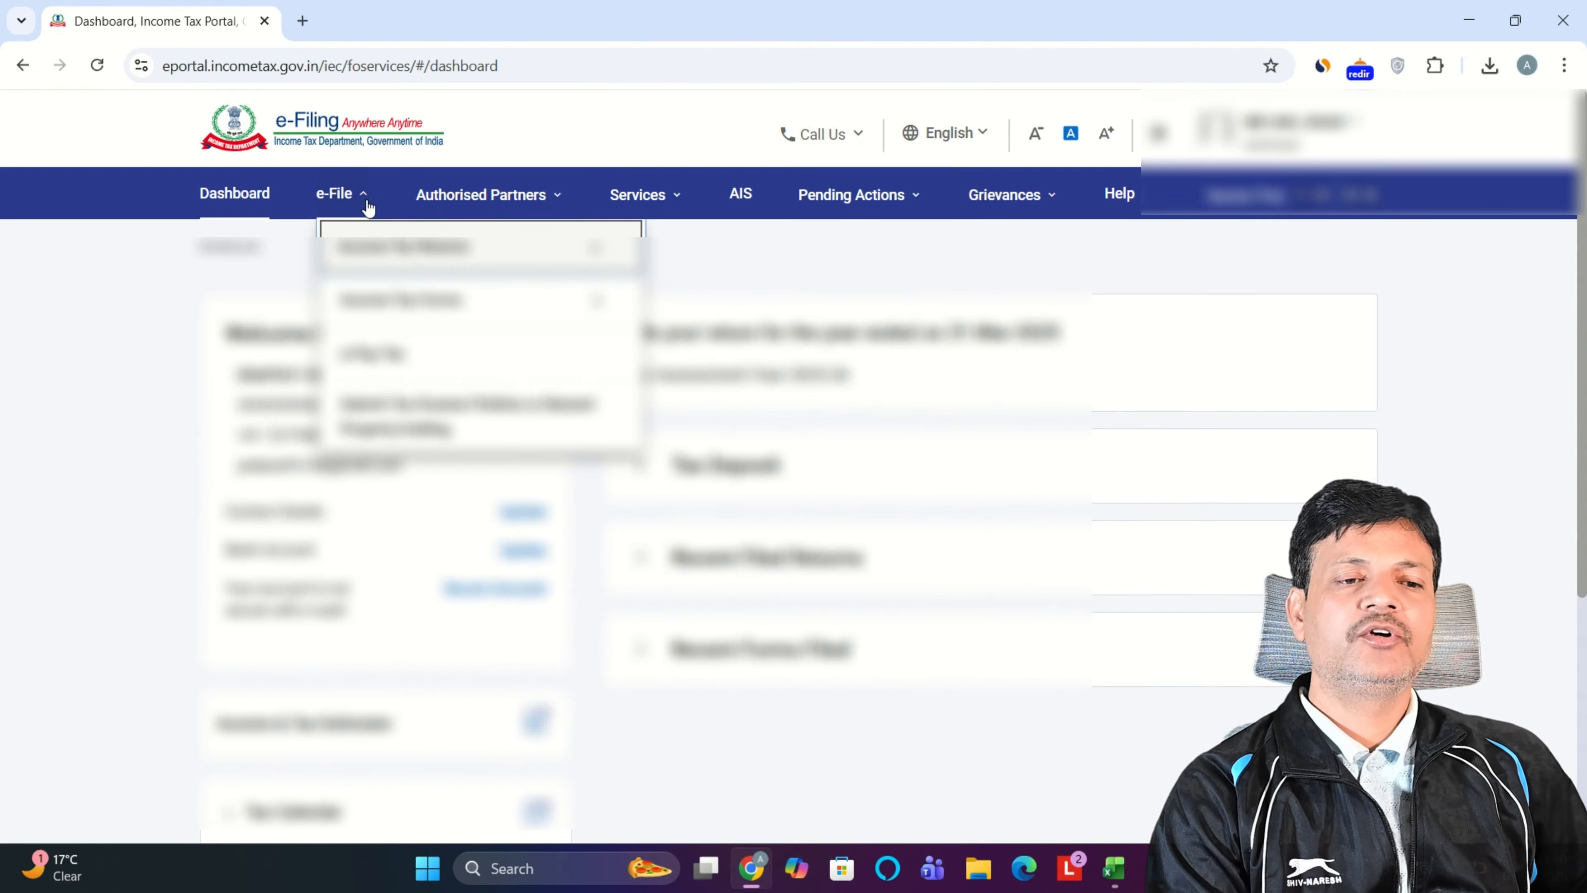
pyautogui.moveTo(437, 247)
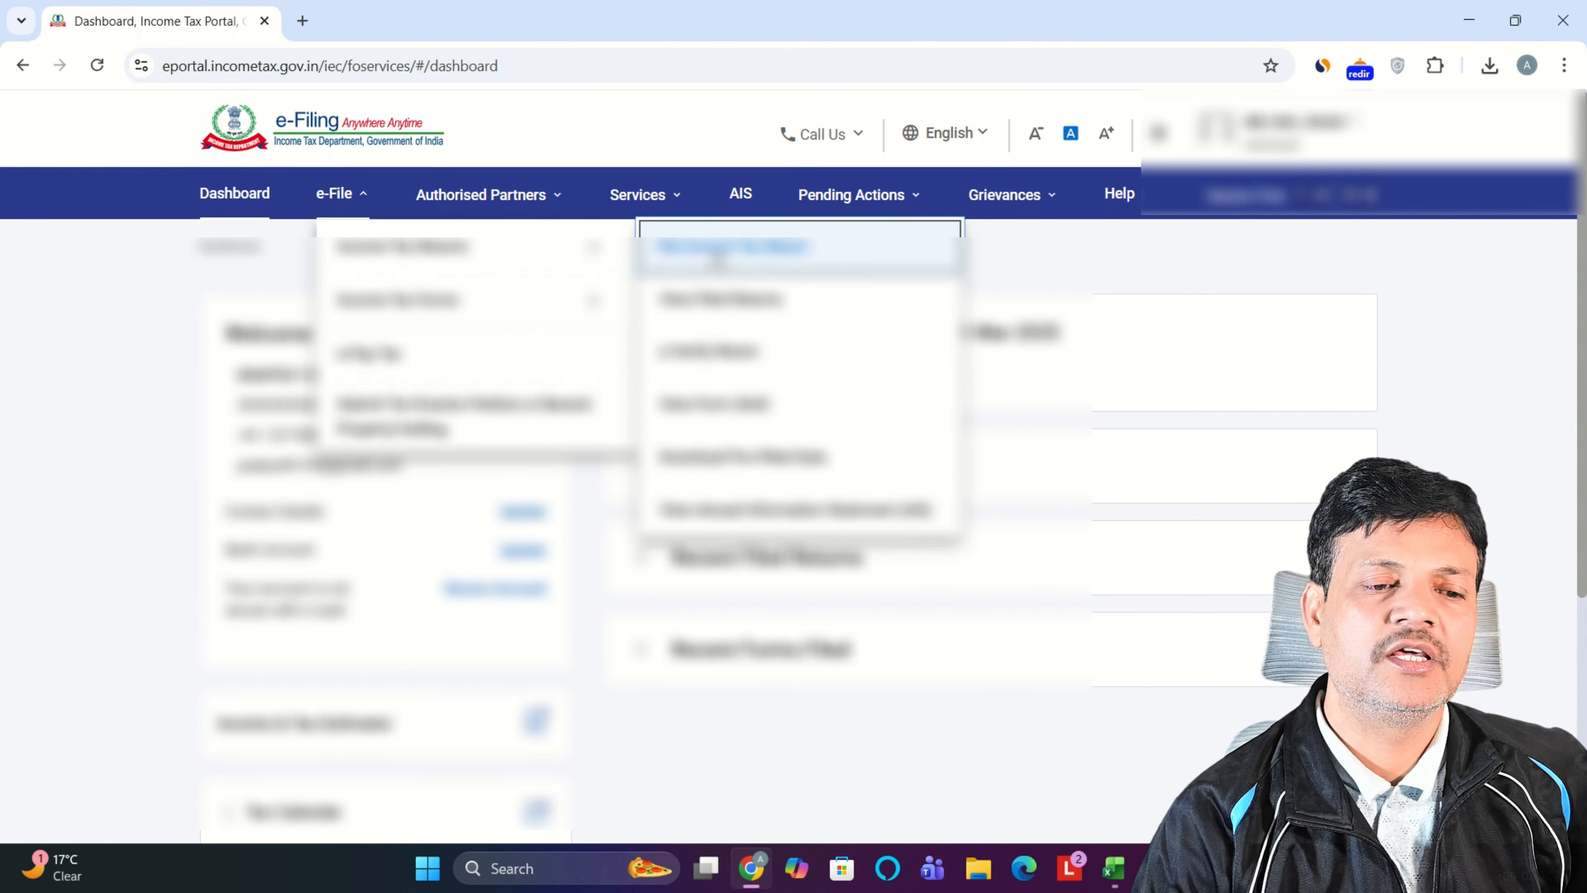
pyautogui.click(717, 261)
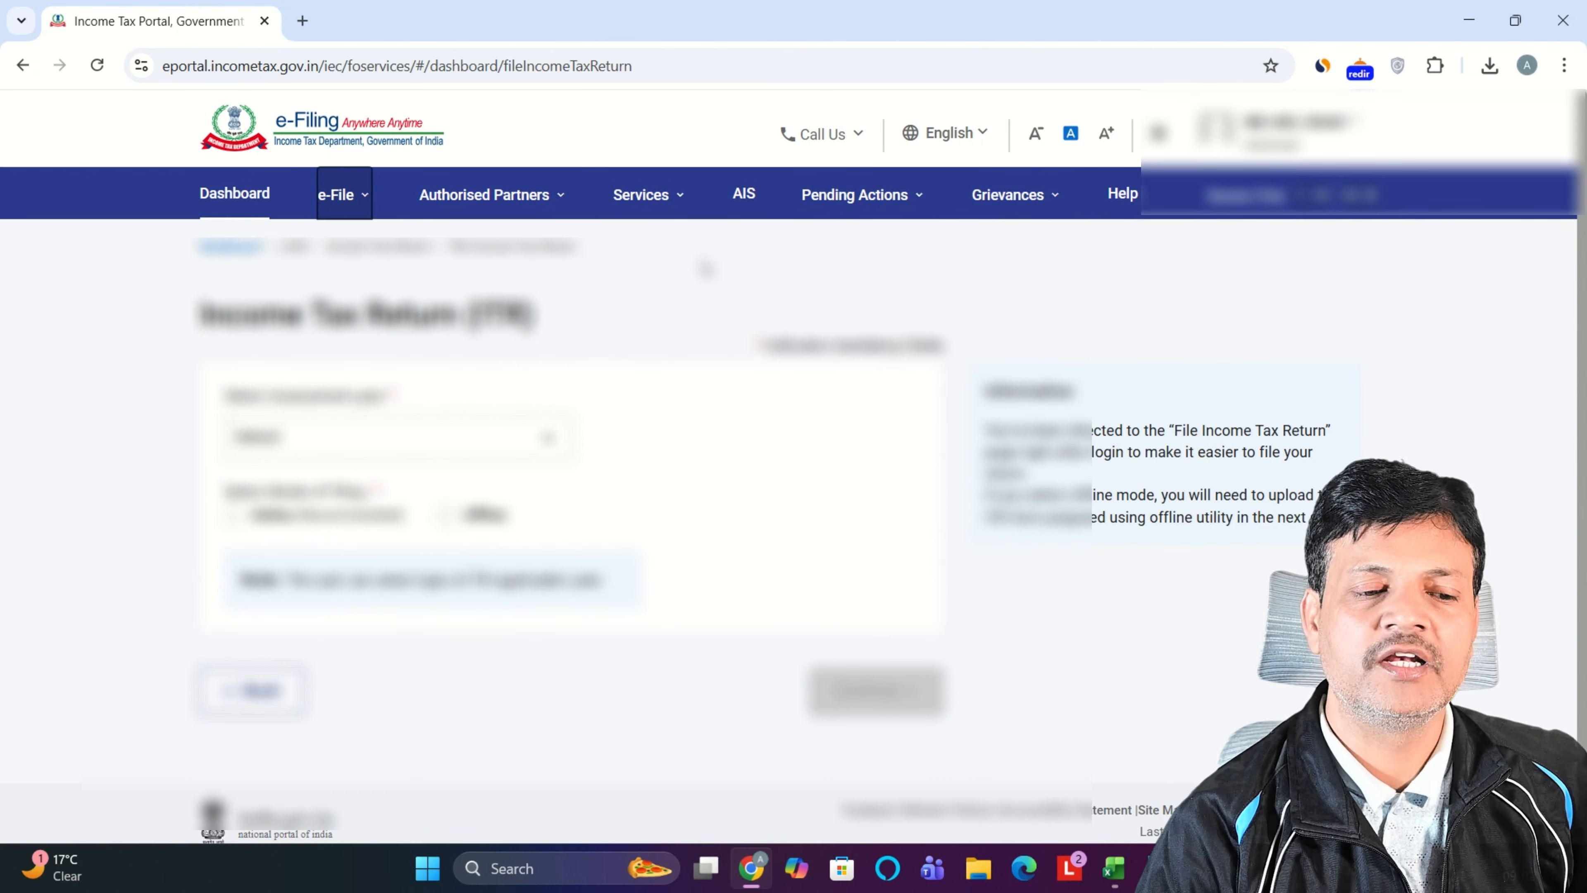
# Step: Choose assessment year 2023-24, filing type 139(8A) - Updated Return, not audited, and ITR-4, and confirm the updated return conditions
pyautogui.click(440, 437)
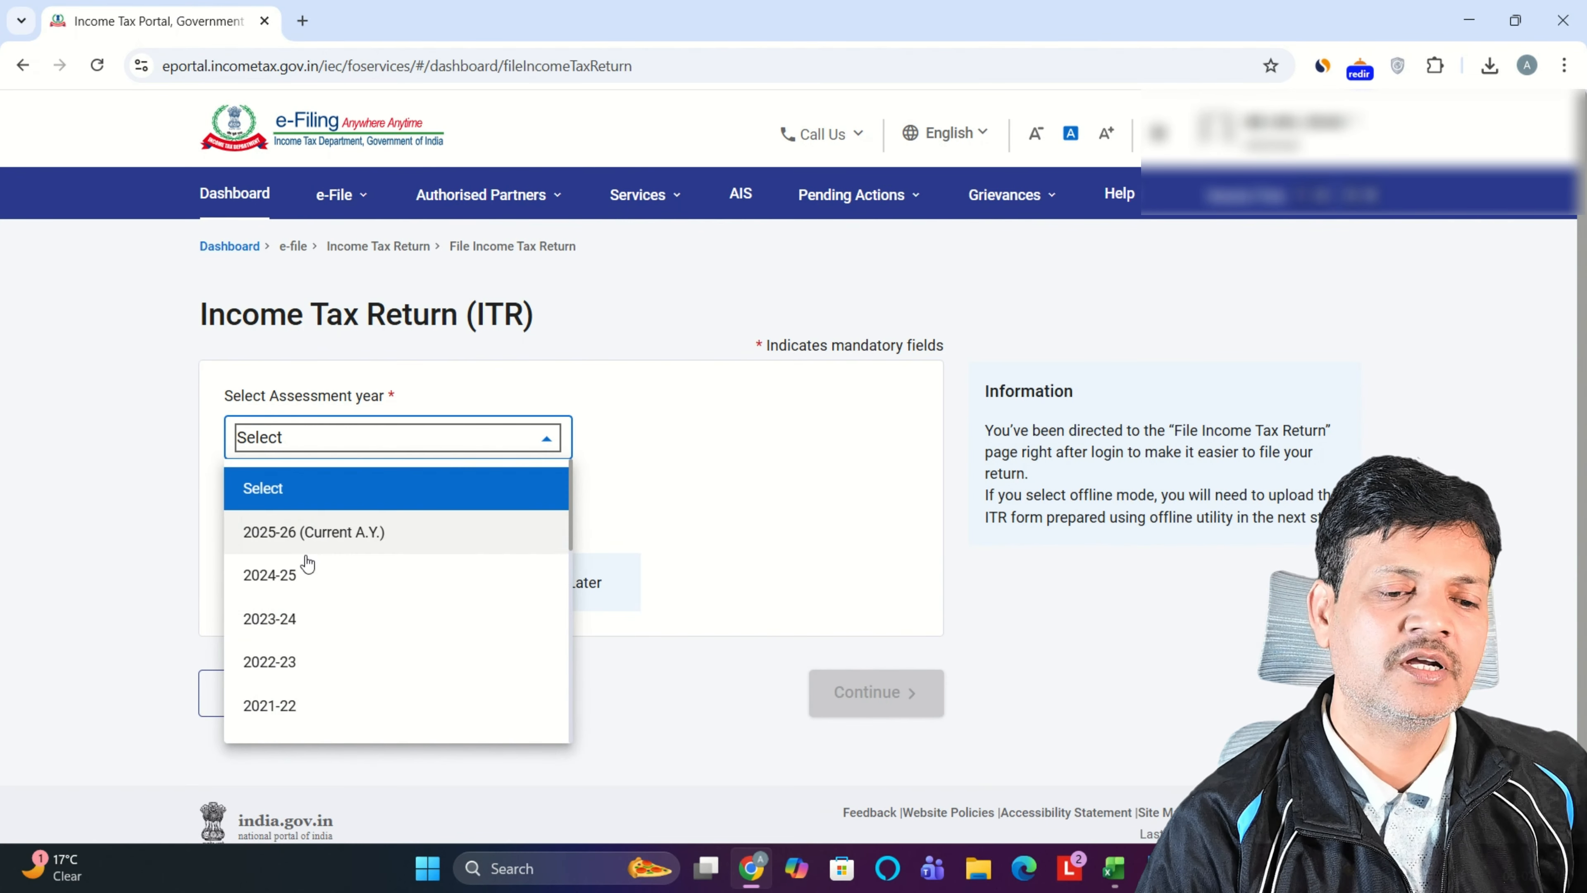
pyautogui.click(269, 618)
pyautogui.click(398, 533)
pyautogui.click(344, 764)
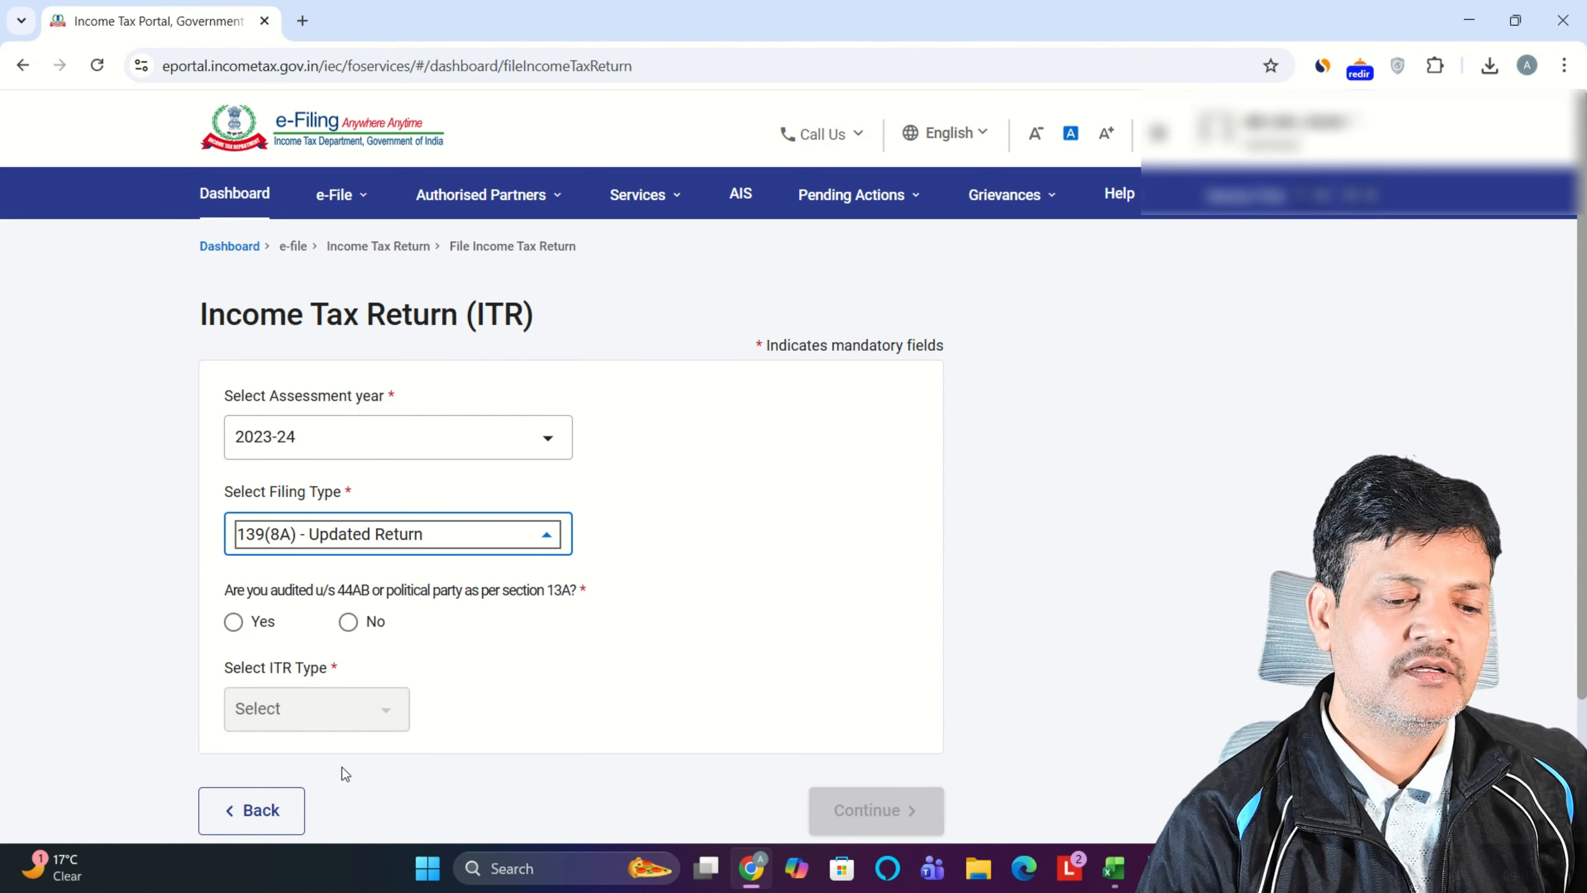
pyautogui.click(348, 621)
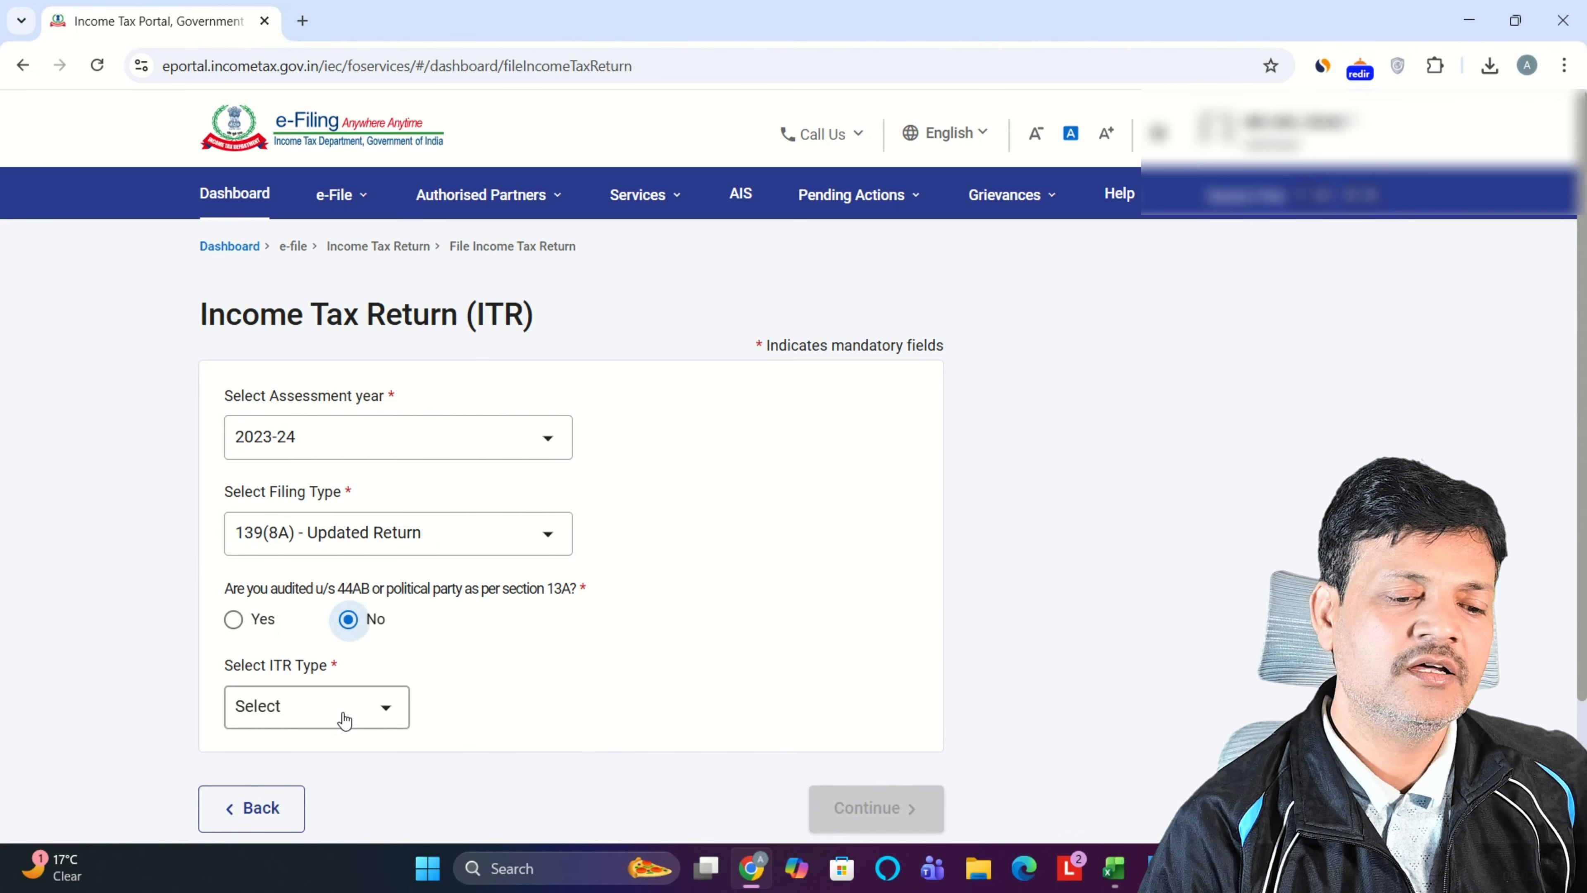
pyautogui.click(343, 717)
pyautogui.click(299, 658)
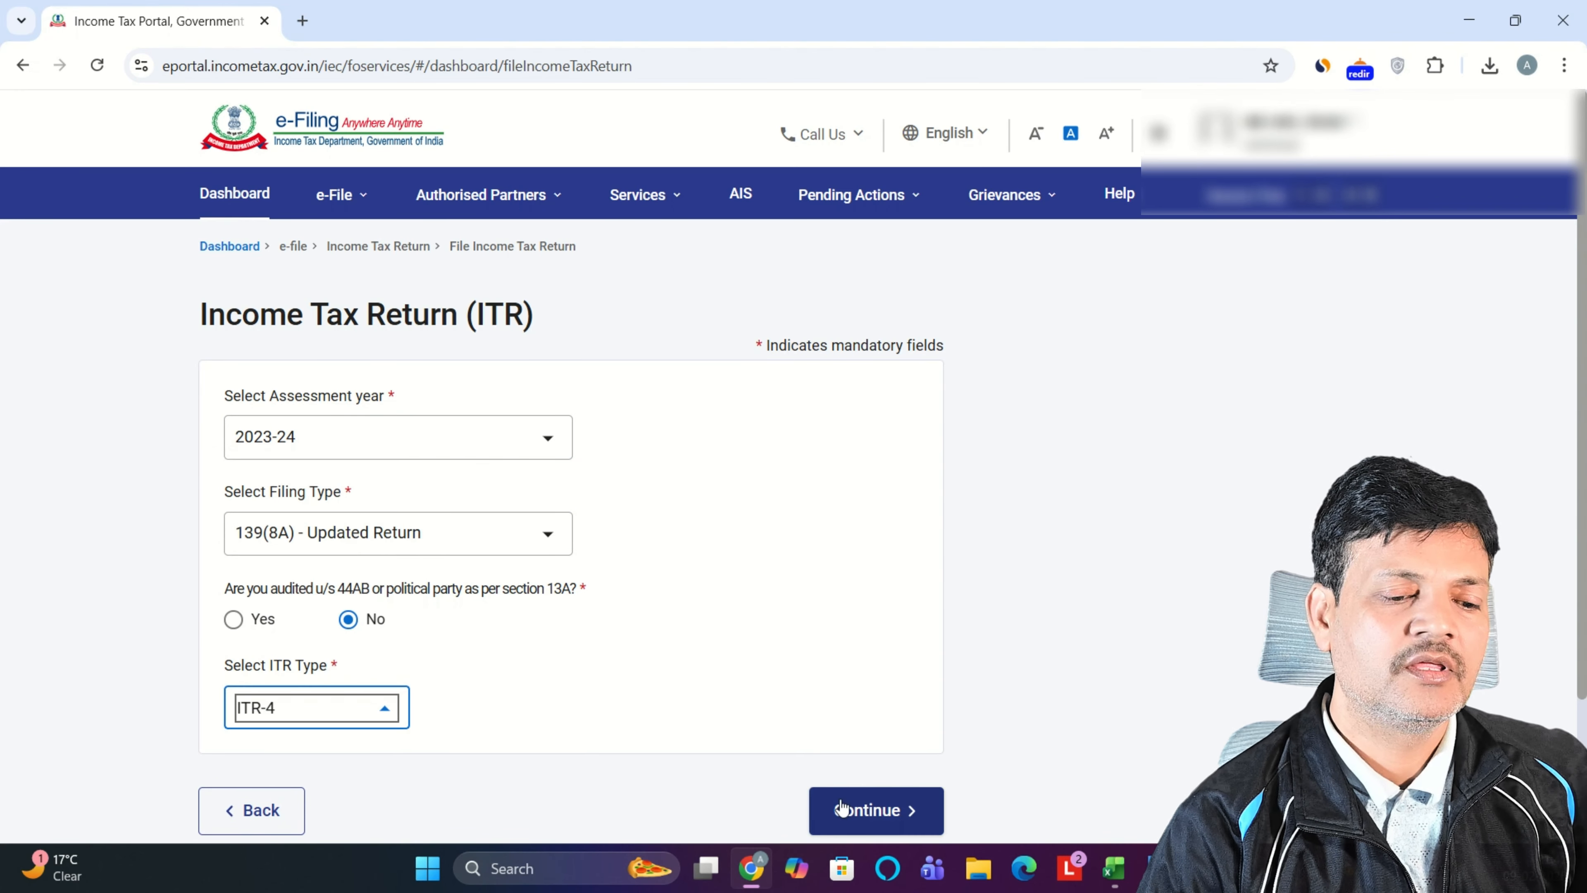
pyautogui.click(897, 816)
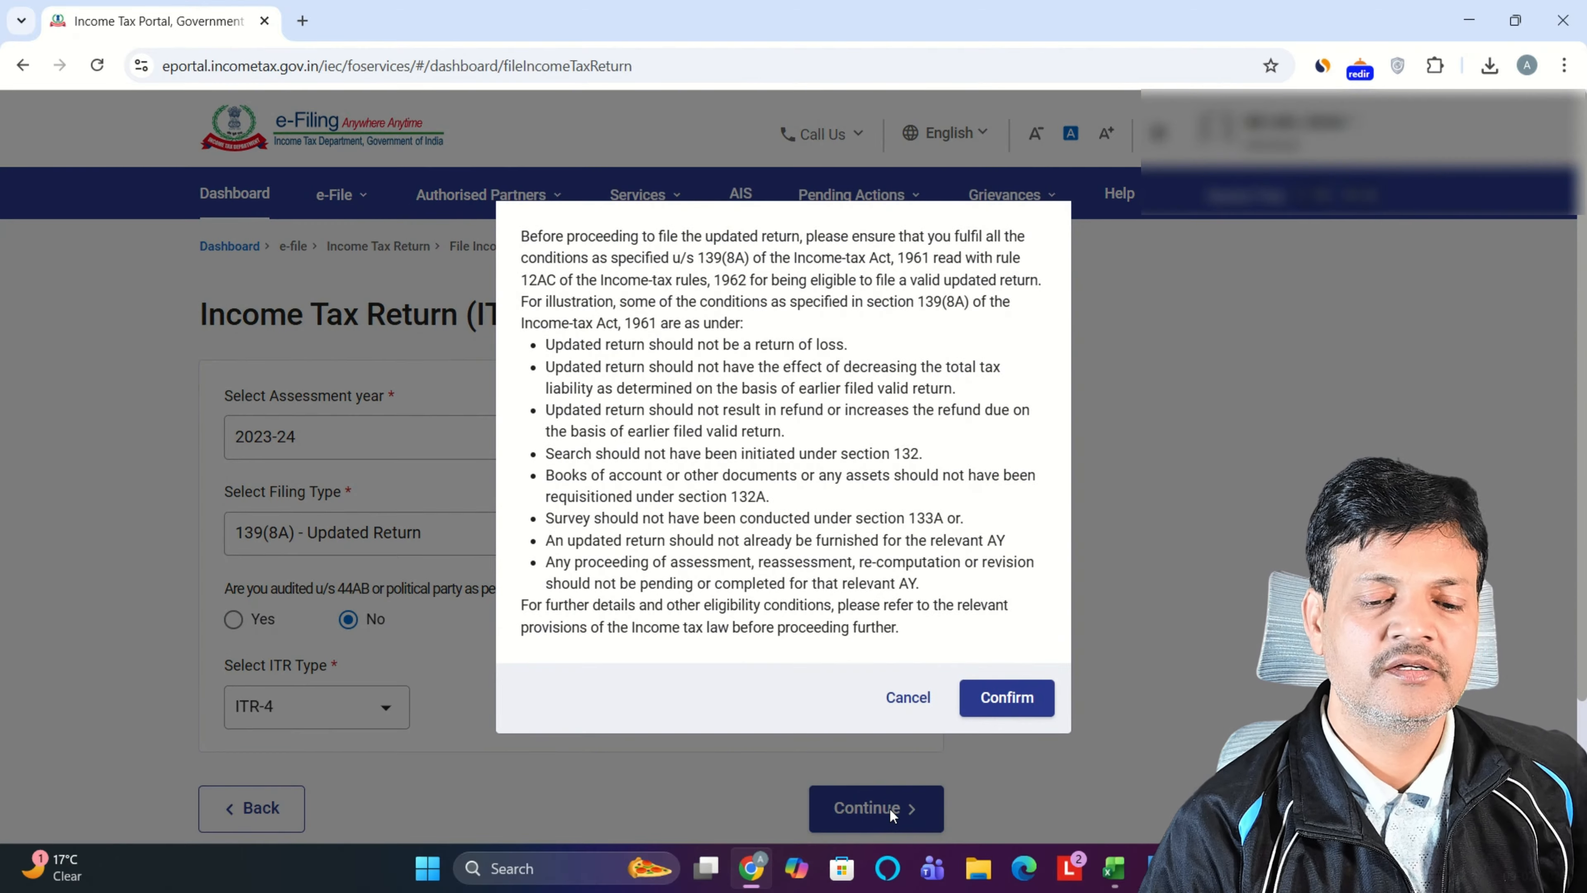
pyautogui.click(990, 698)
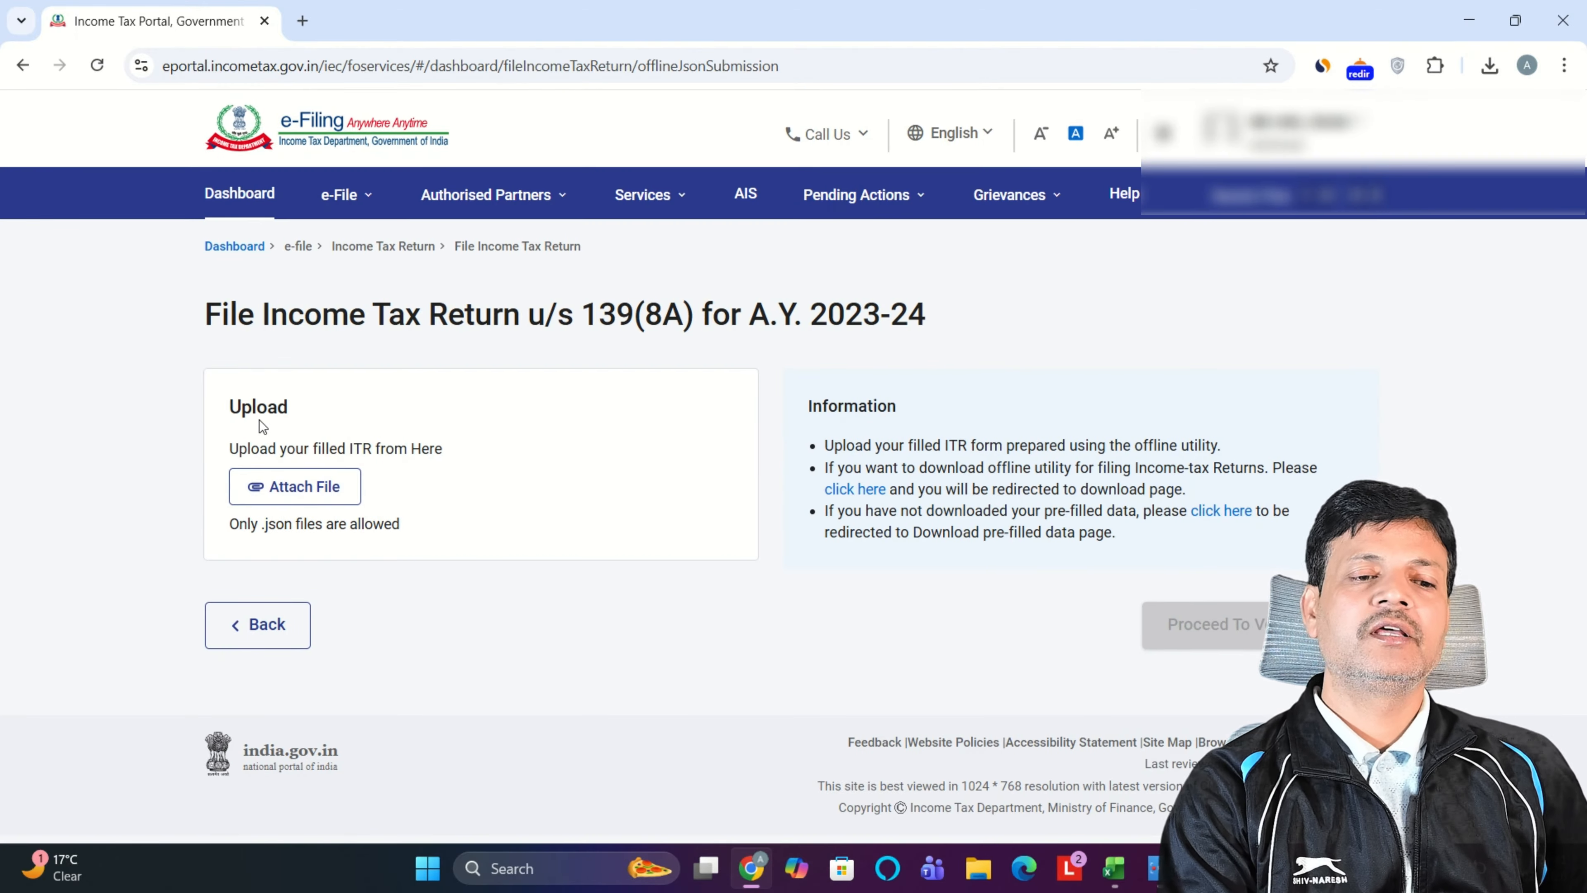
# Step: Attach the return's JSON file from the ITR-4 AY 2023-24 V1.7 folder and proceed to instant eVerification
pyautogui.click(294, 486)
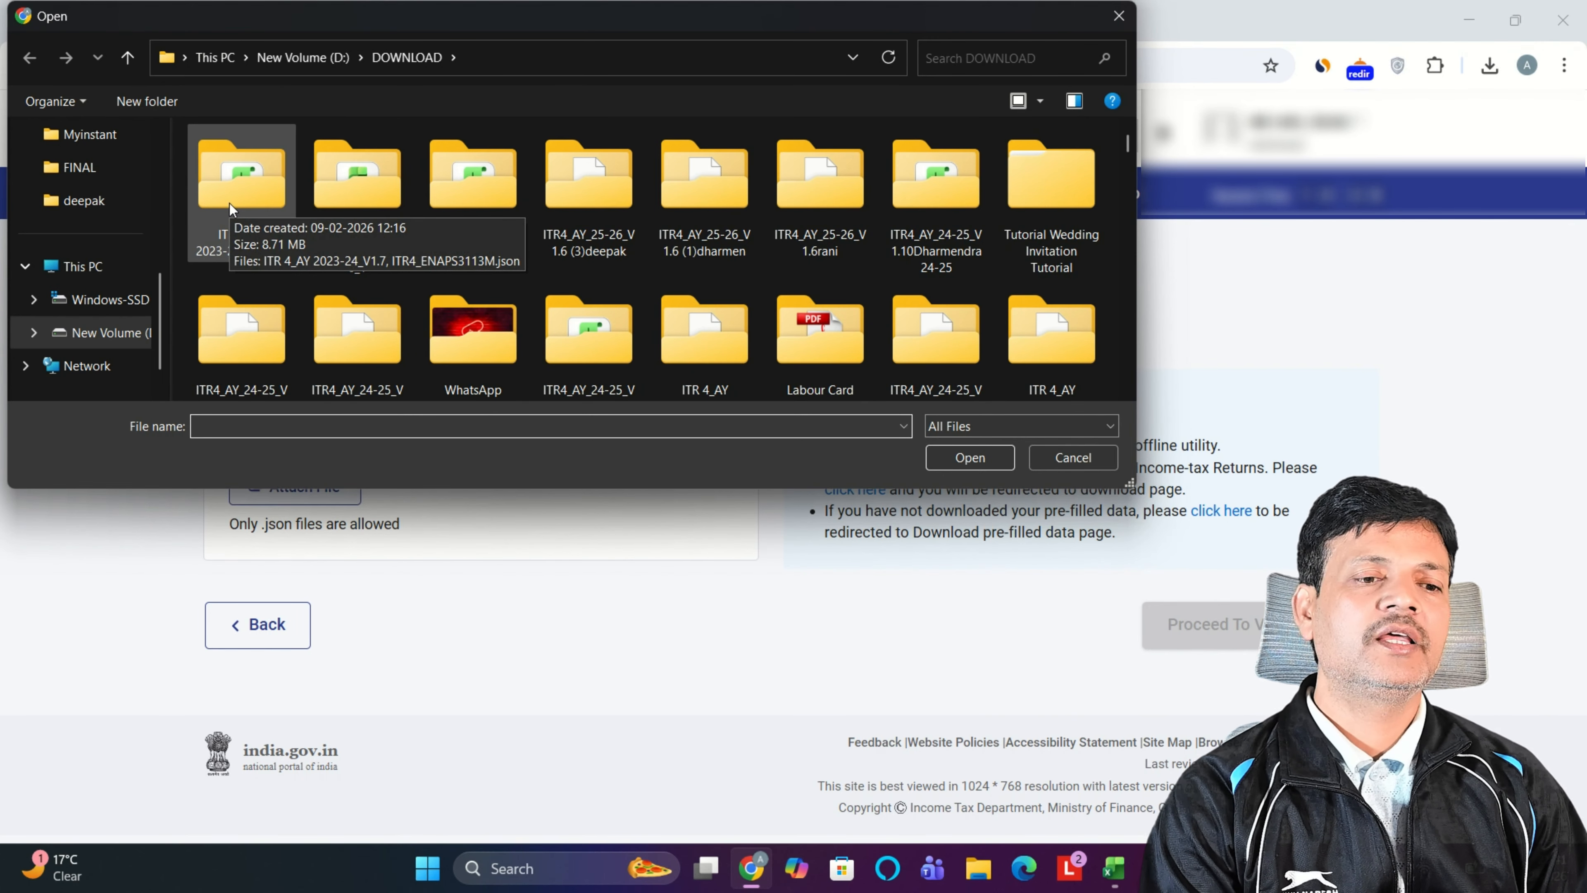
pyautogui.doubleClick(241, 178)
pyautogui.click(270, 195)
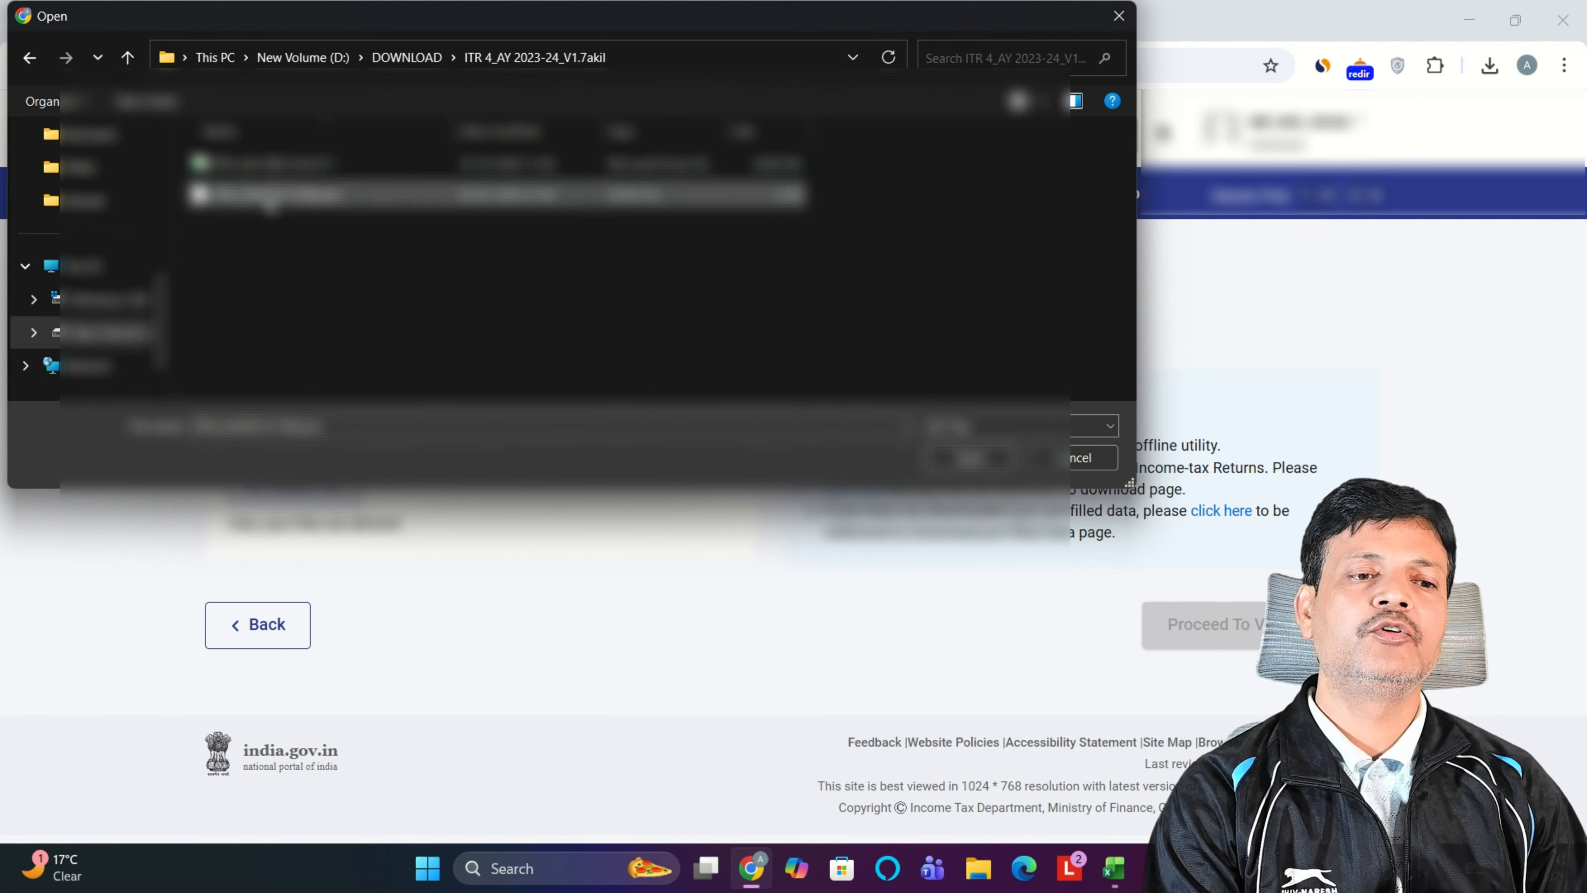
pyautogui.click(969, 458)
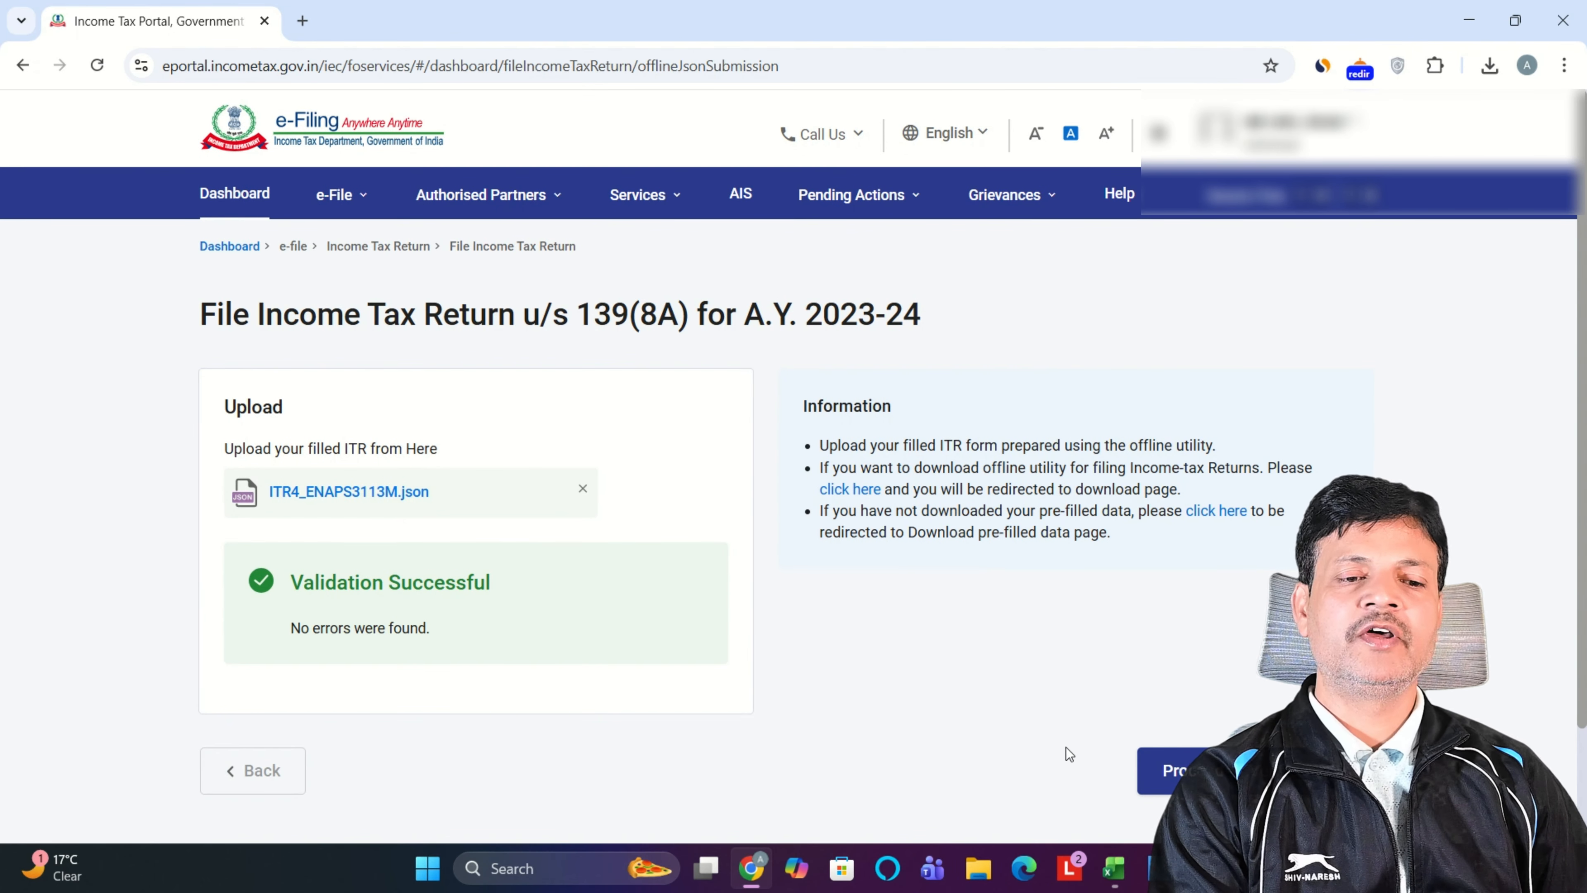
pyautogui.click(1169, 770)
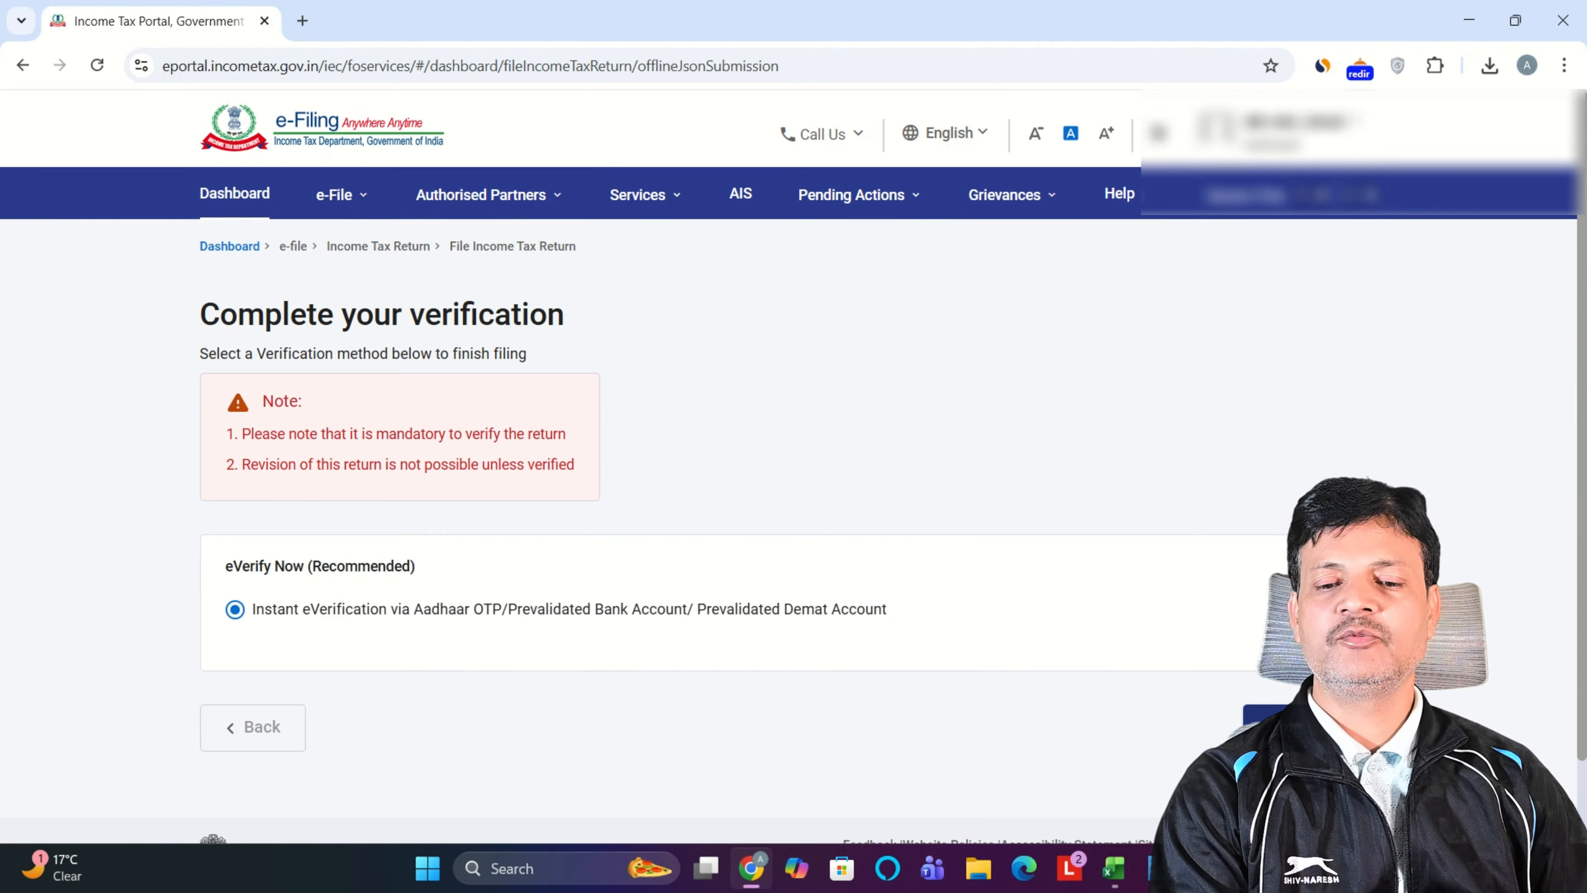
pyautogui.click(1308, 727)
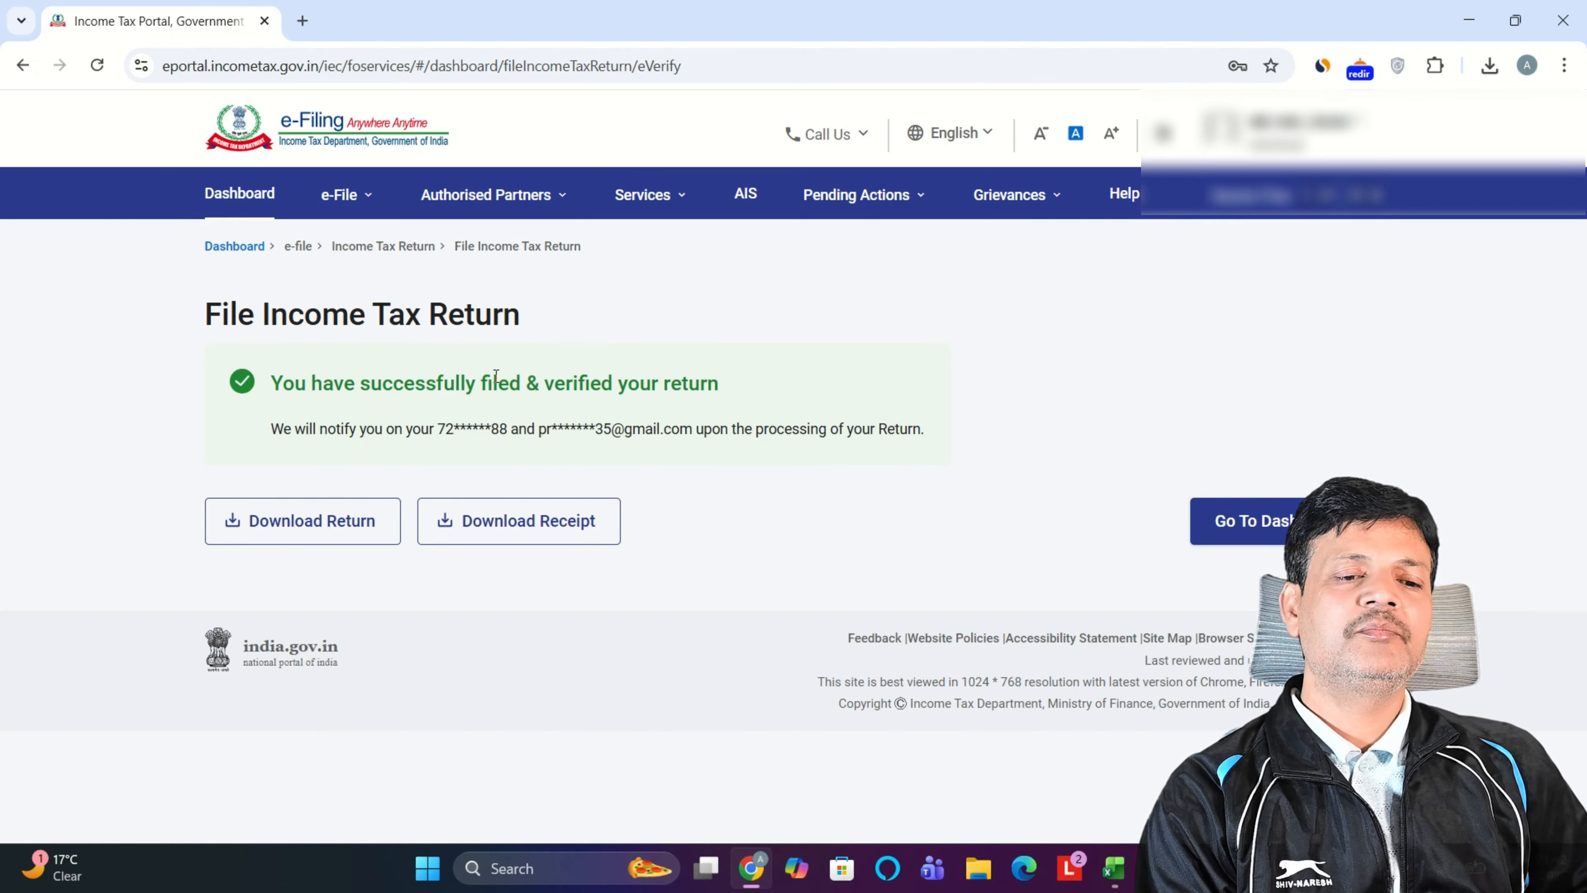
# Step: Download the filing receipt, read through the updated return acknowledgement for A.Y. 2023-24, and close it
pyautogui.click(490, 544)
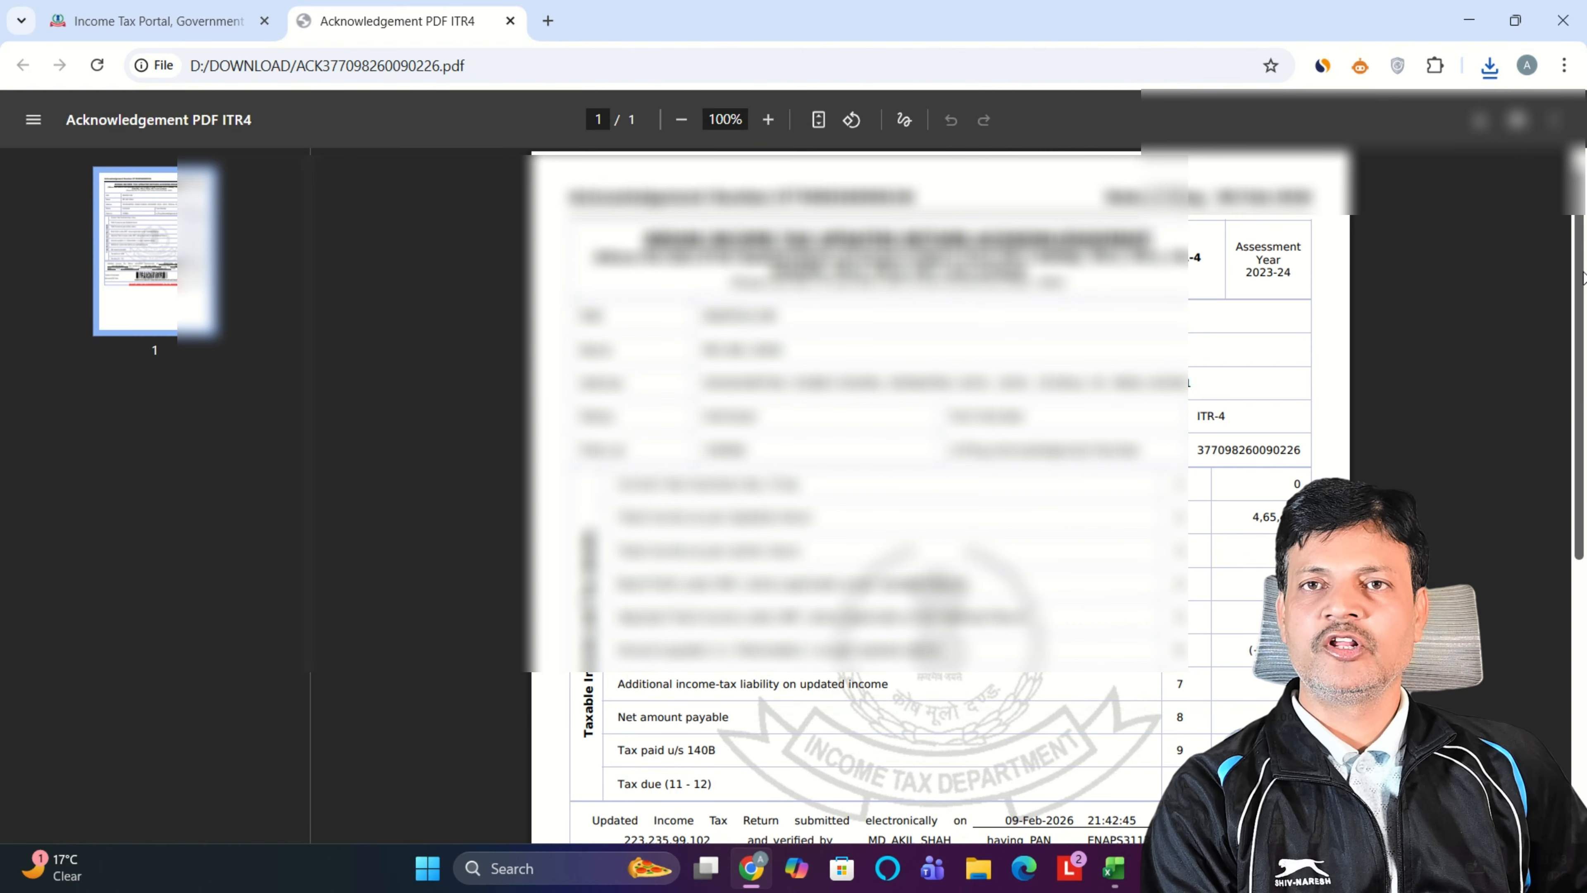
pyautogui.scroll(-3, 1578, 280)
pyautogui.scroll(-5, 1579, 281)
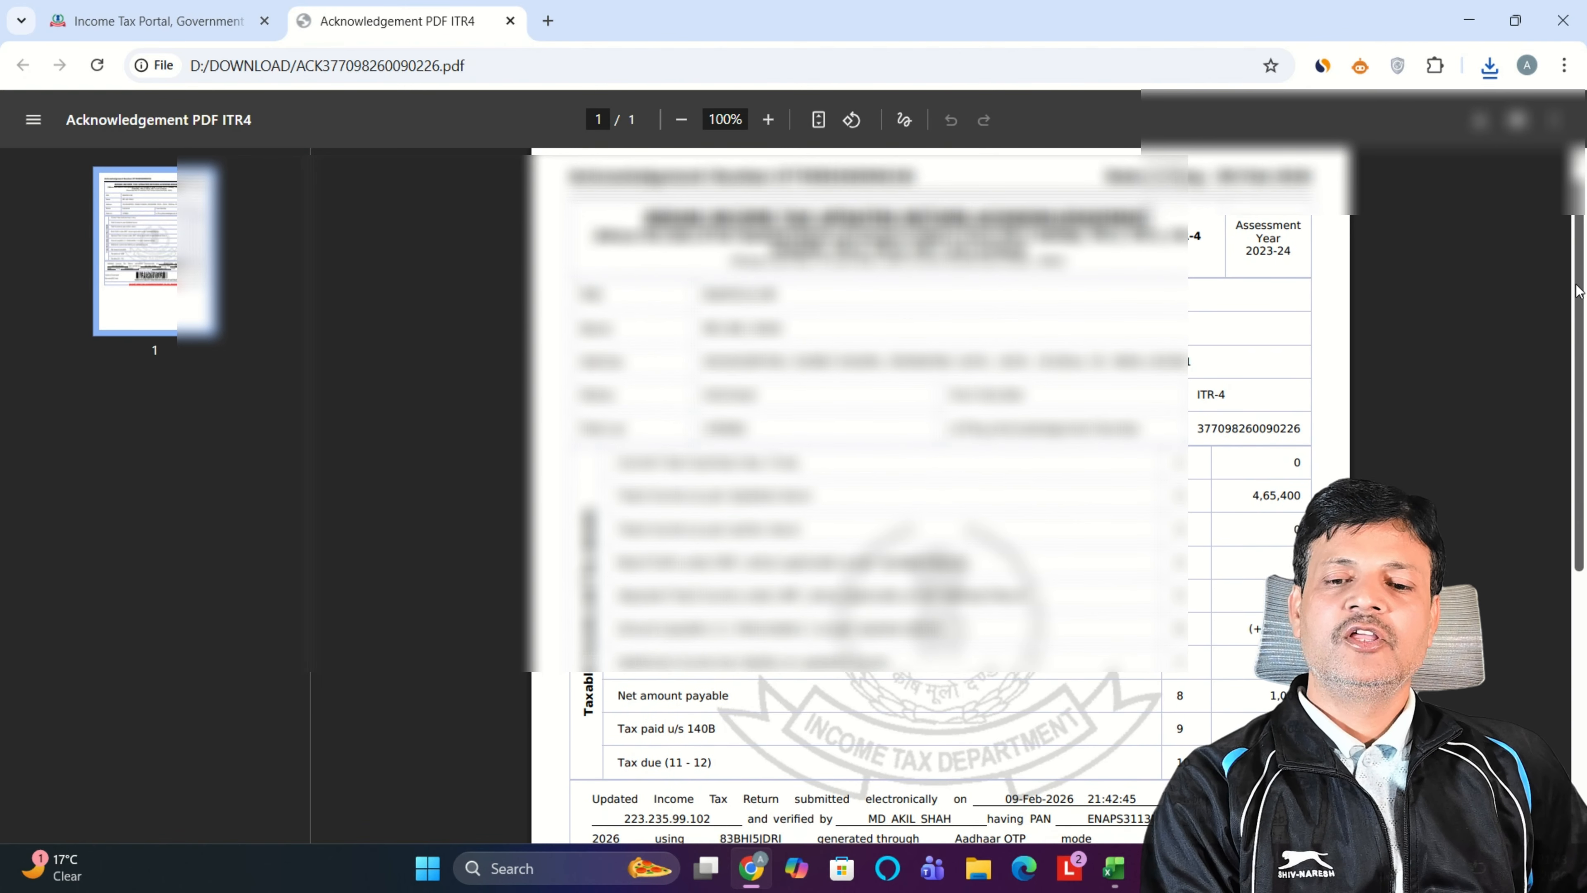
pyautogui.moveTo(1584, 431)
pyautogui.mouseDown()
pyautogui.moveTo(1583, 210)
pyautogui.moveTo(1584, 431)
pyautogui.mouseUp()
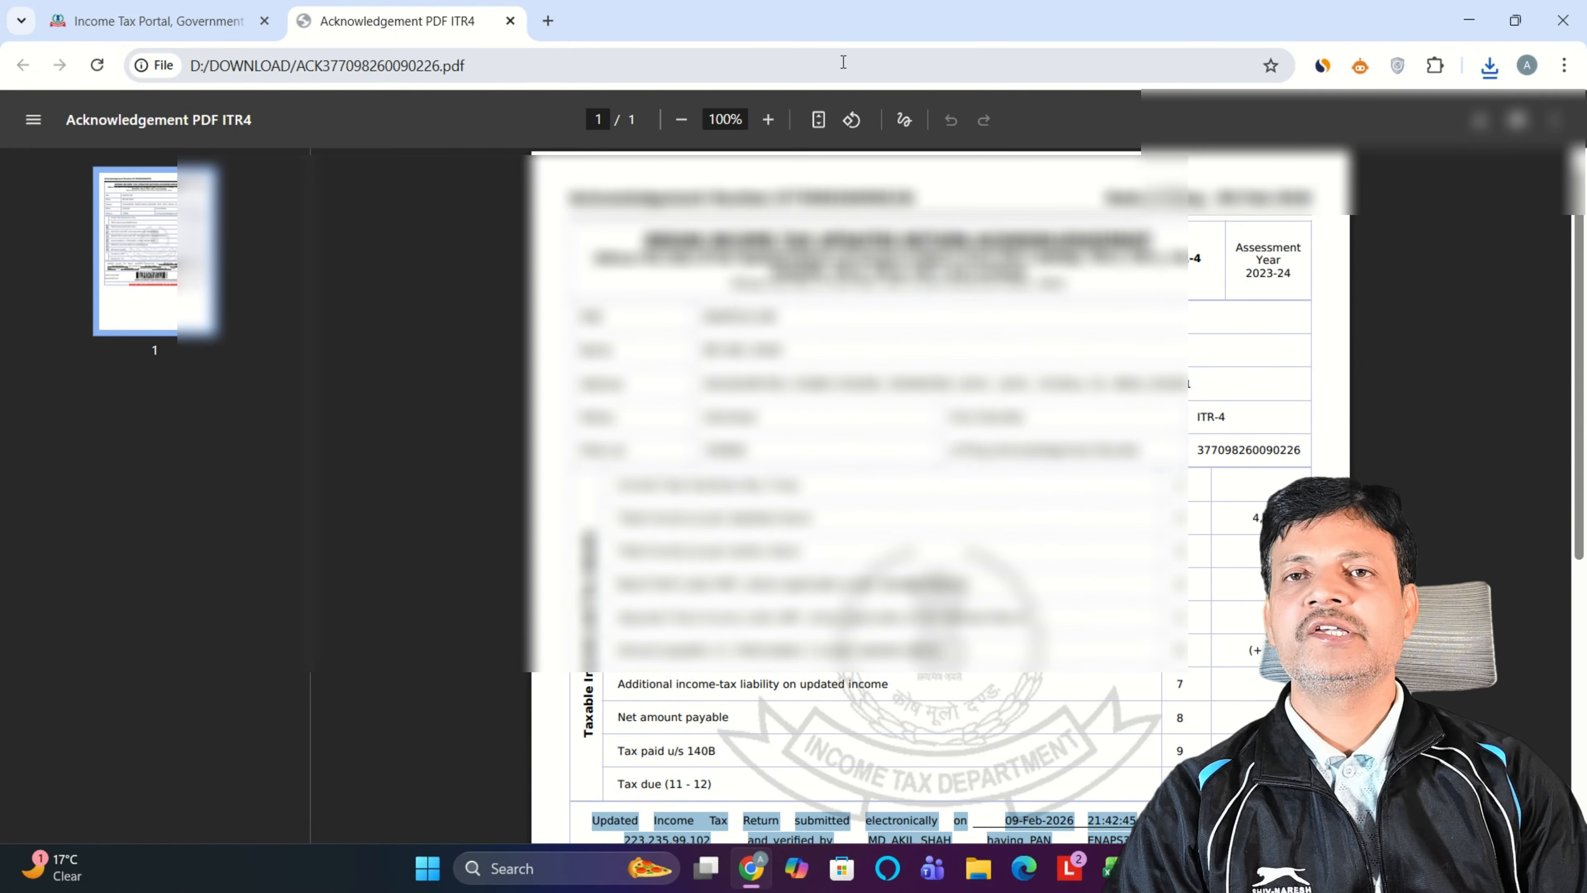
pyautogui.click(511, 21)
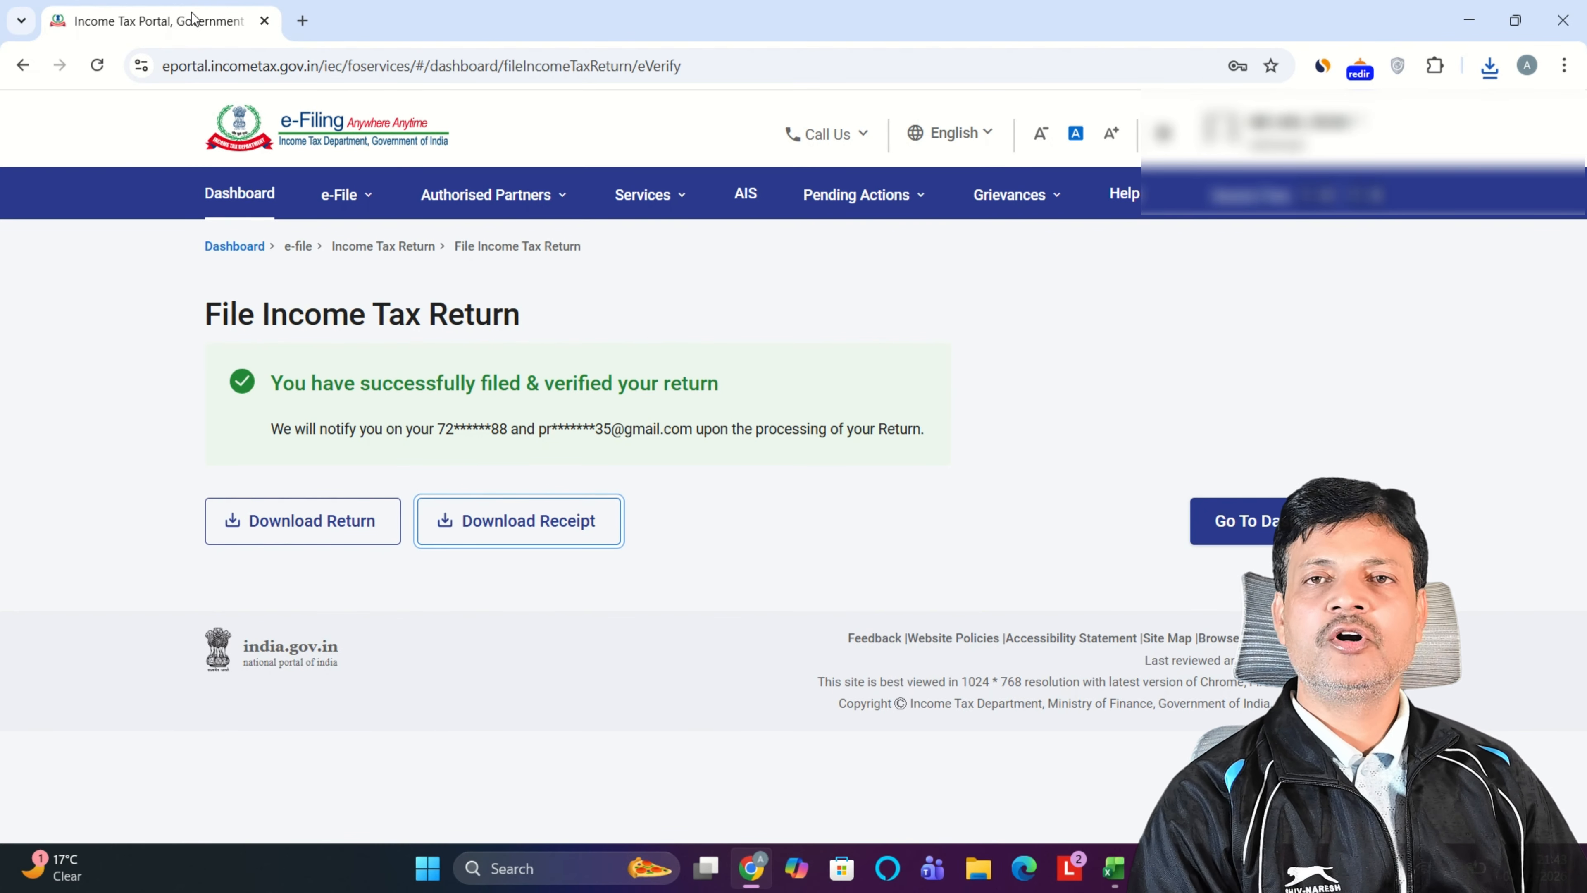
# Step: Open the File Income Tax Return page again and select assessment year 2024-25
pyautogui.click(338, 199)
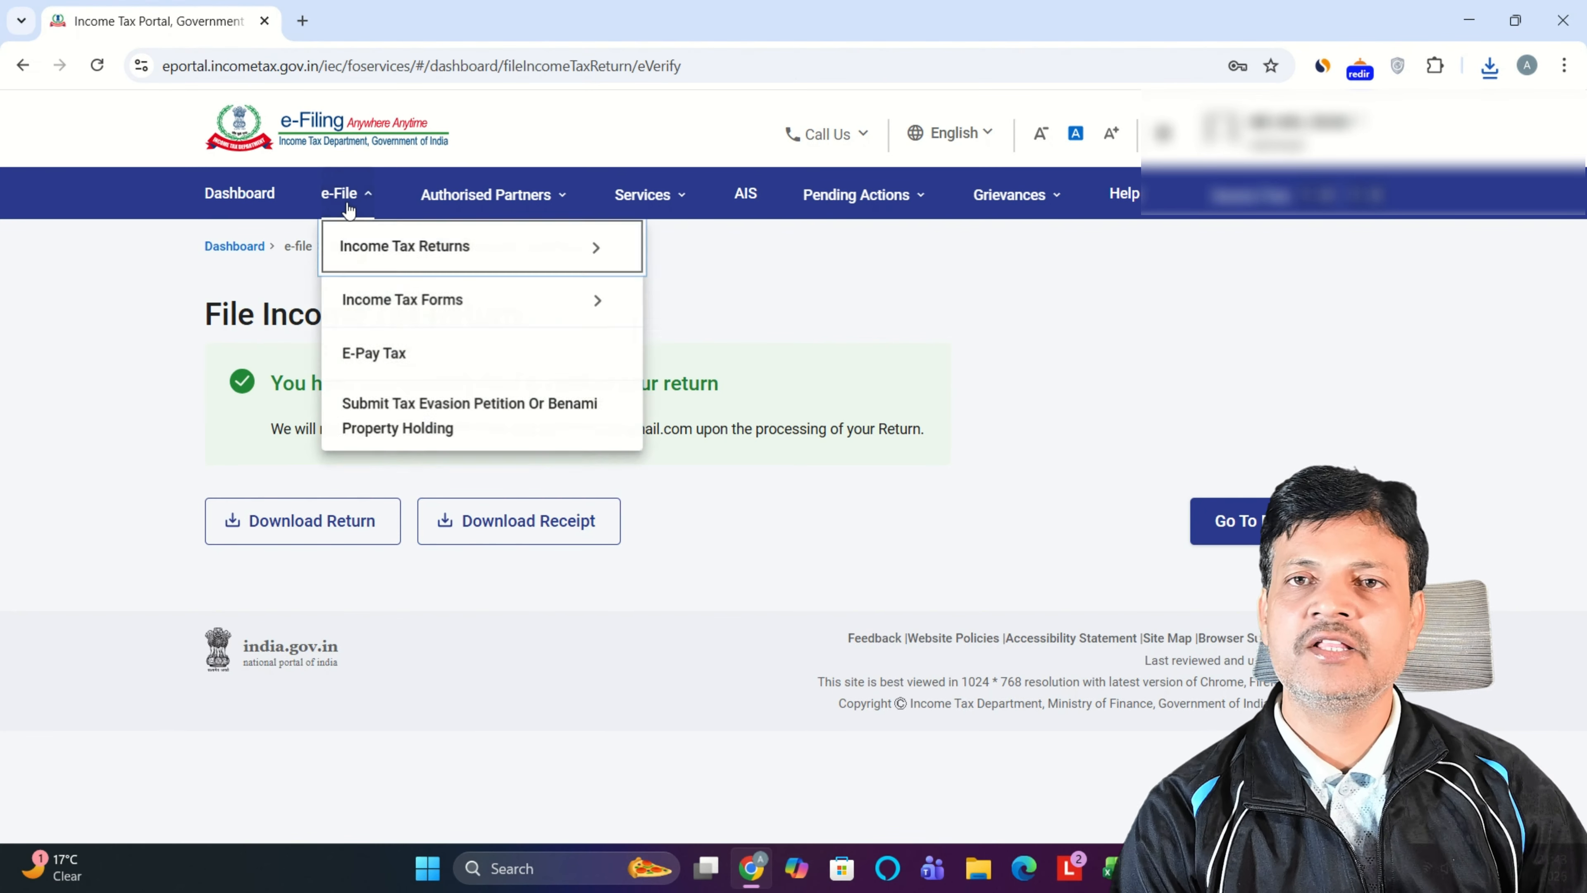
pyautogui.click(368, 248)
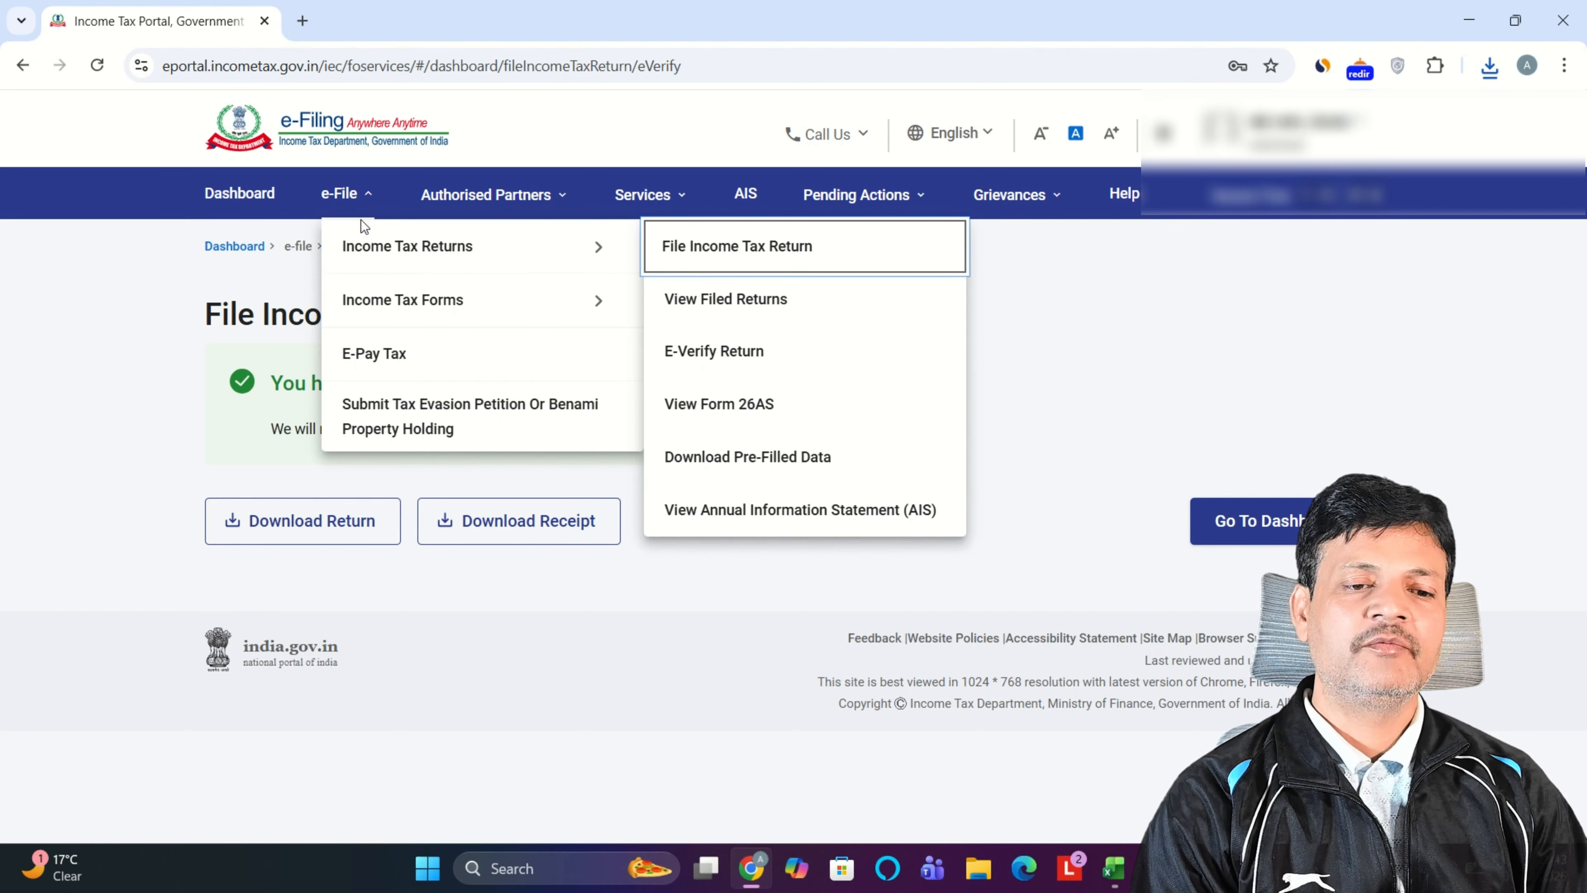
pyautogui.click(694, 247)
pyautogui.click(429, 449)
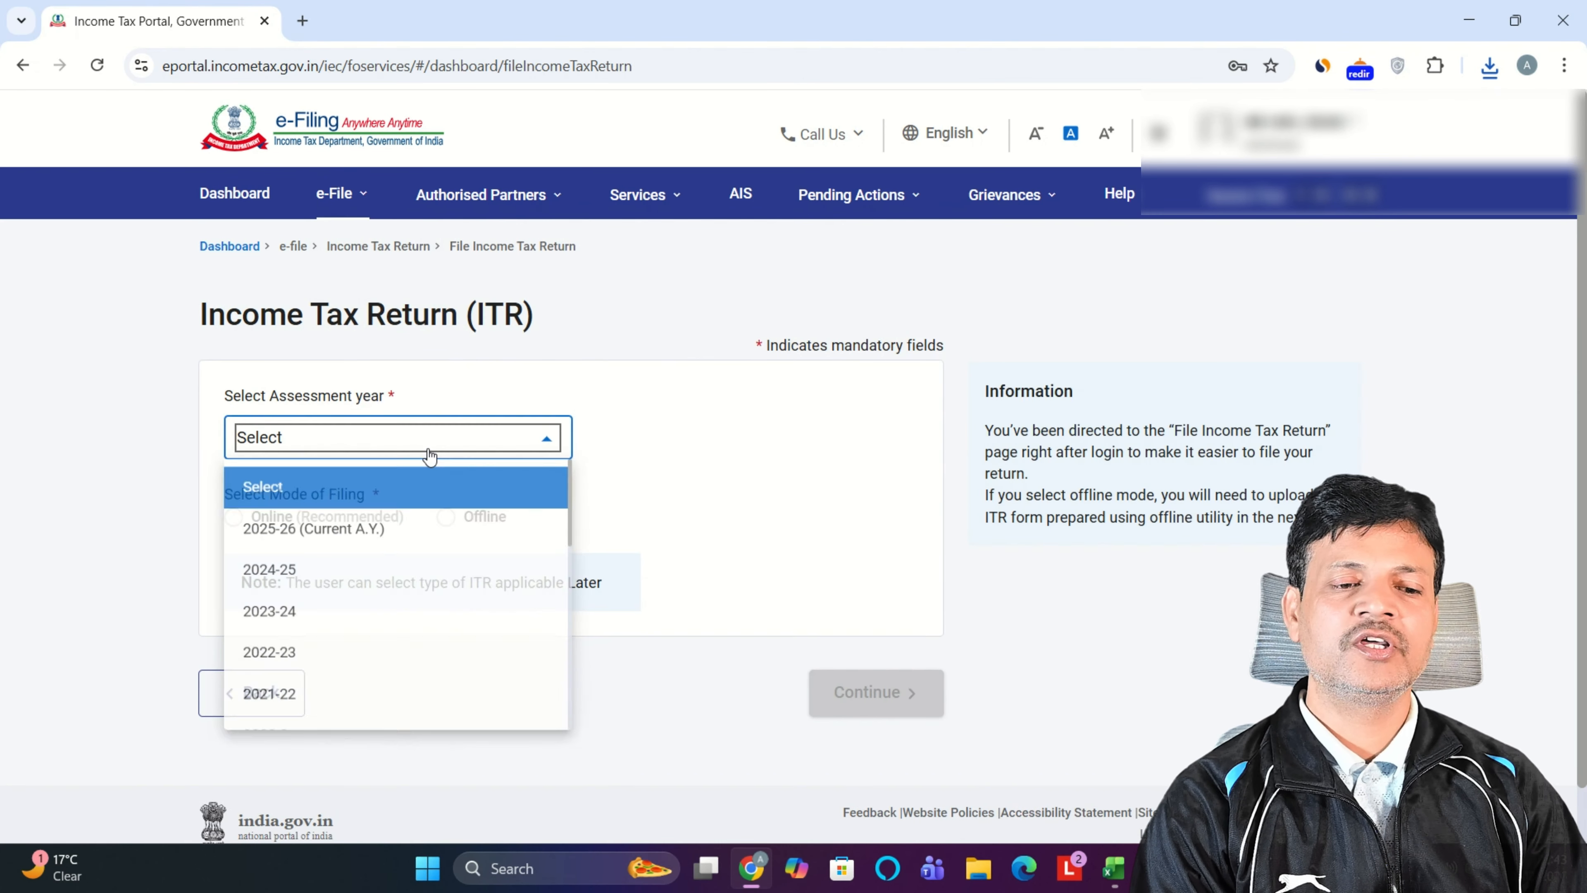
pyautogui.click(279, 581)
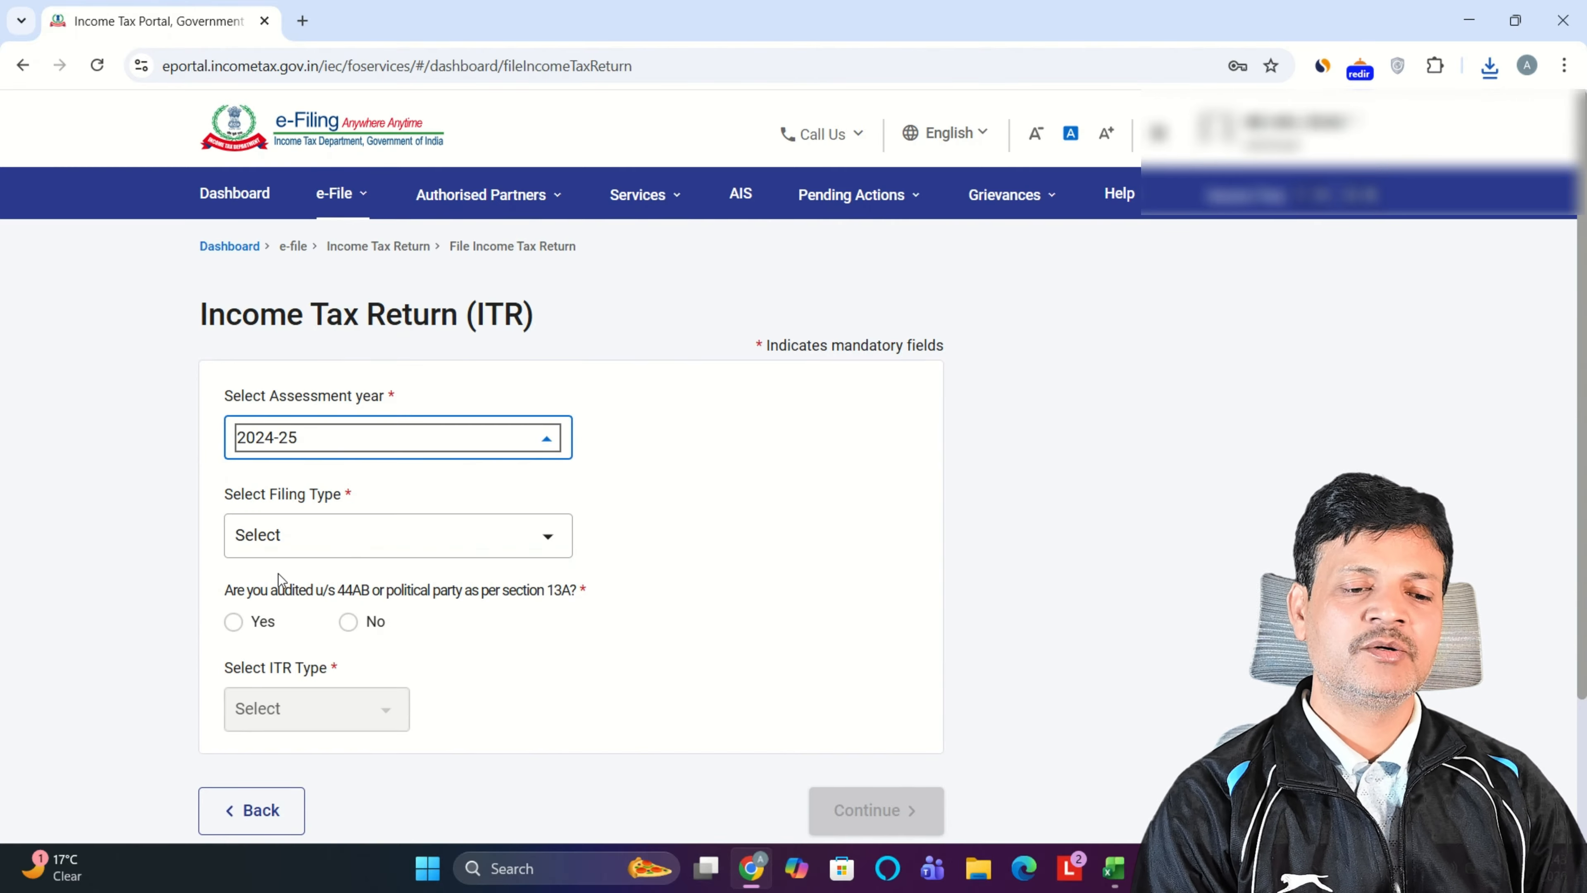
# Step: Choose filing type 139(8A) - Updated Return, not audited, and ITR-4 for A.Y. 2024-25, and confirm the updated return conditions
pyautogui.click(343, 538)
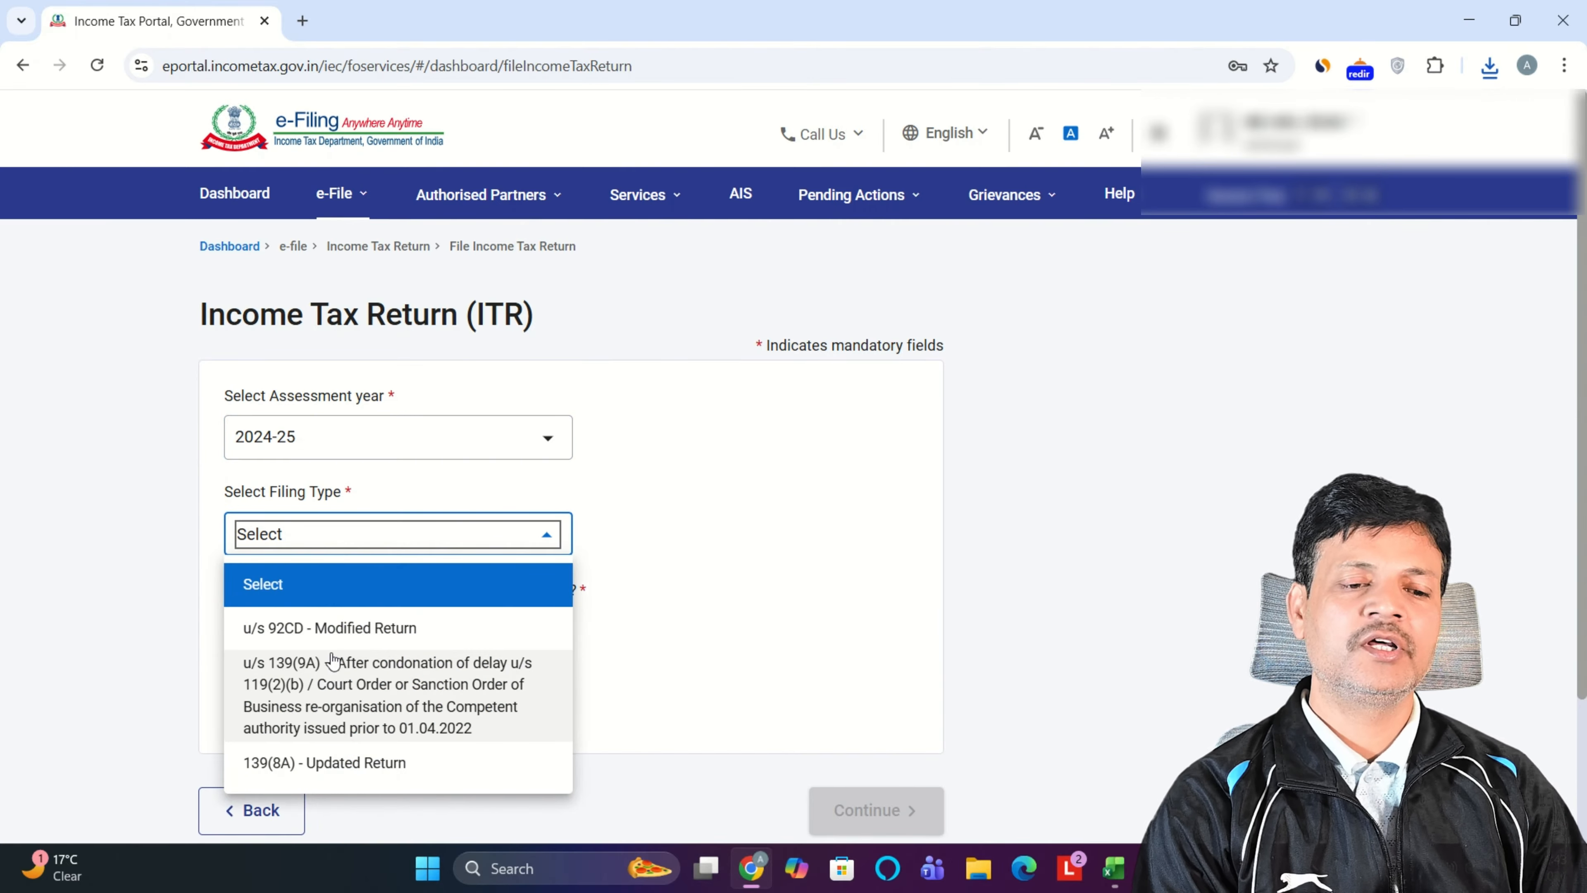
pyautogui.click(344, 762)
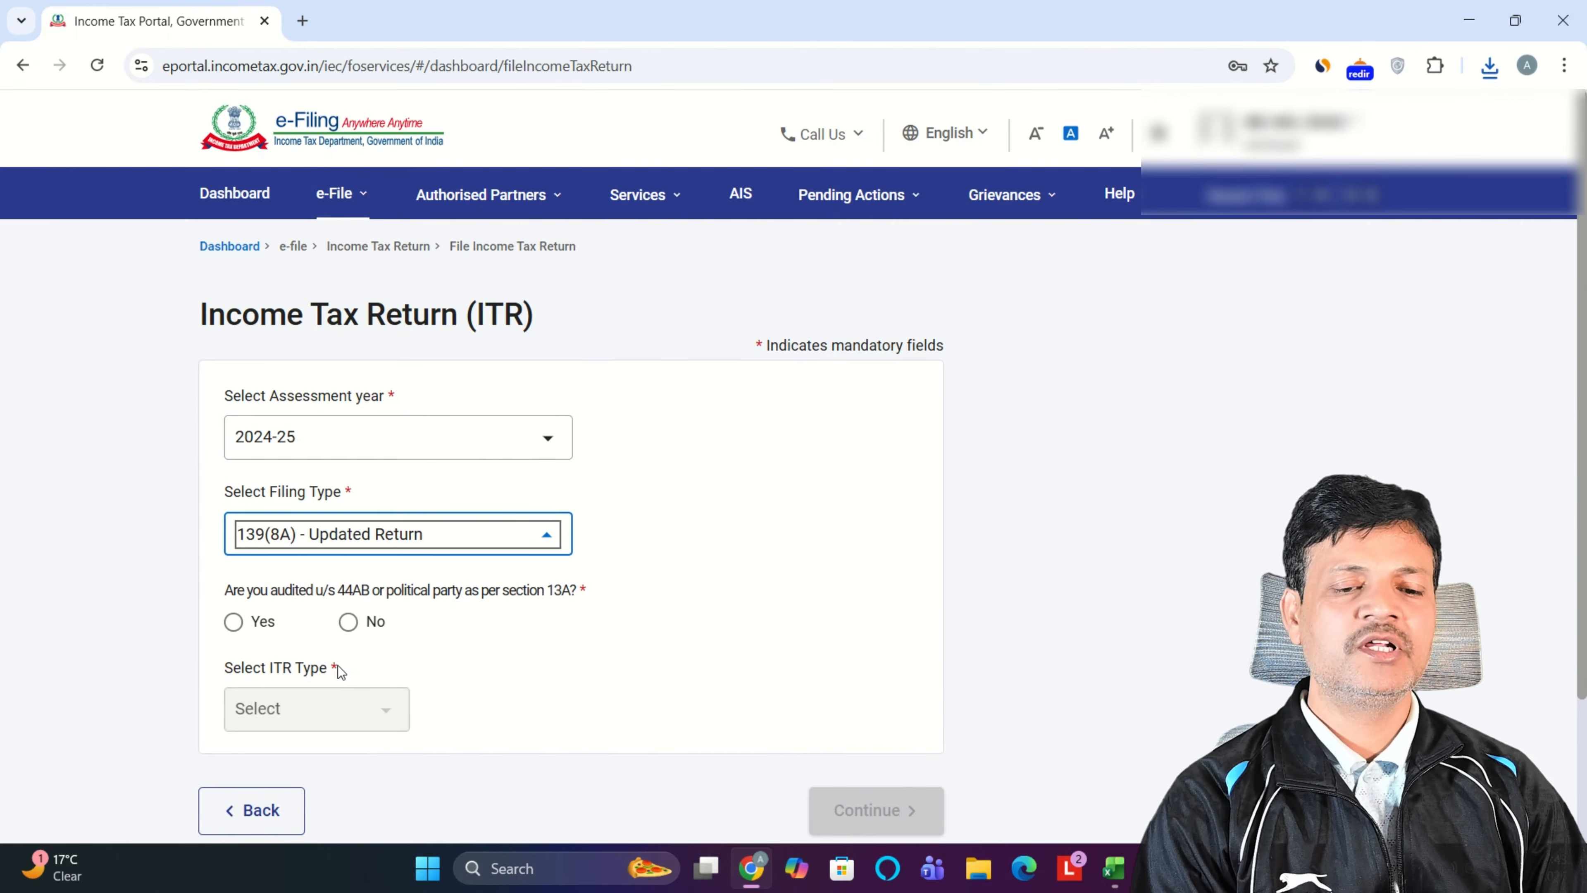
pyautogui.click(345, 625)
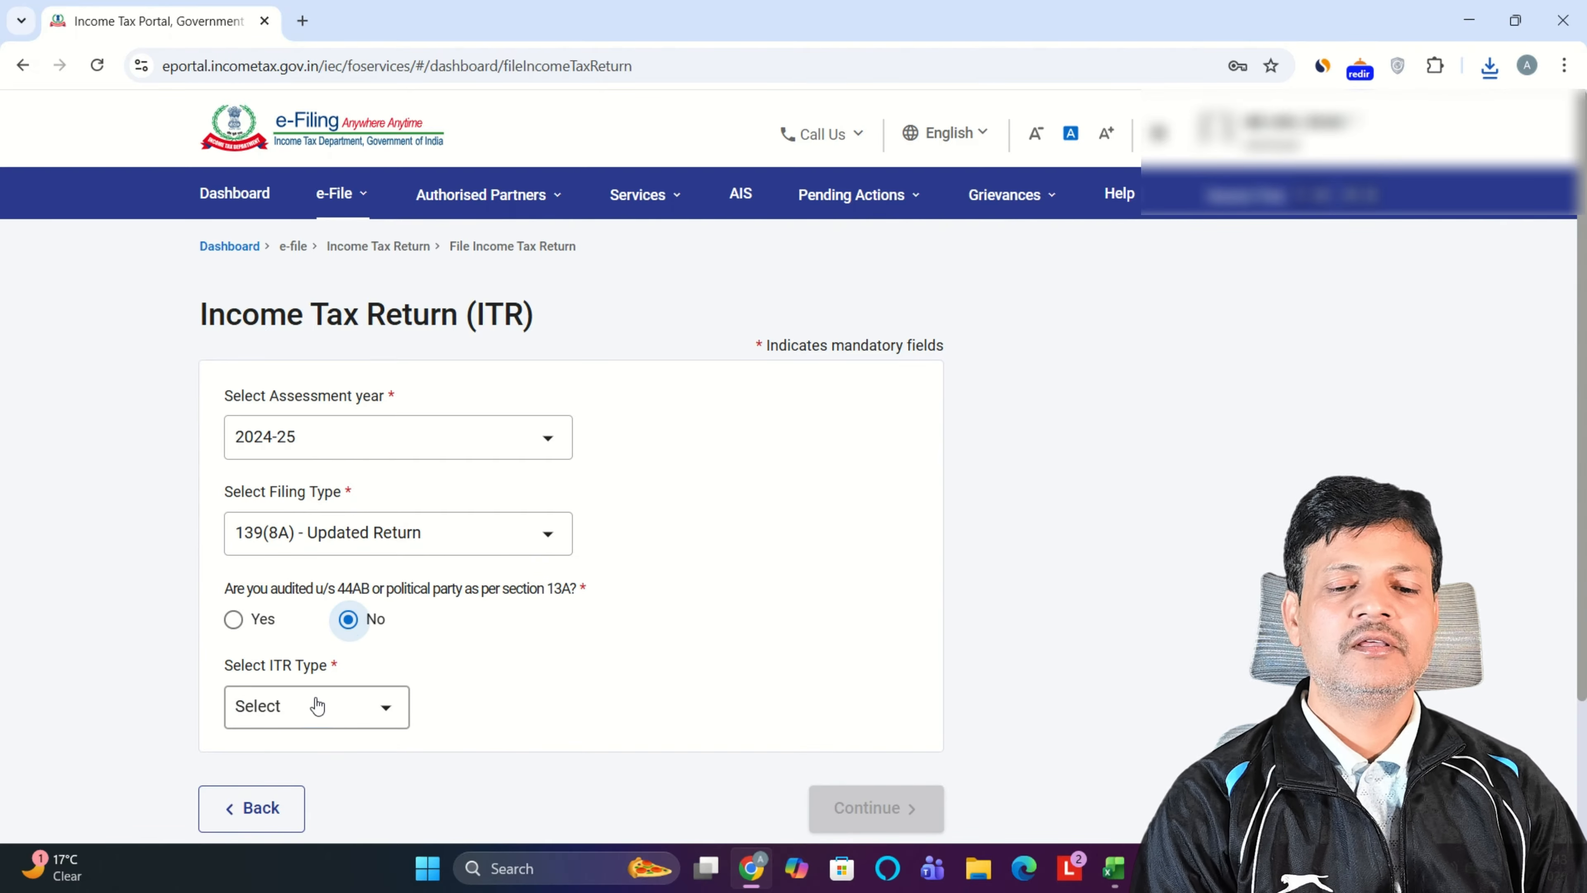
pyautogui.click(317, 705)
pyautogui.click(284, 655)
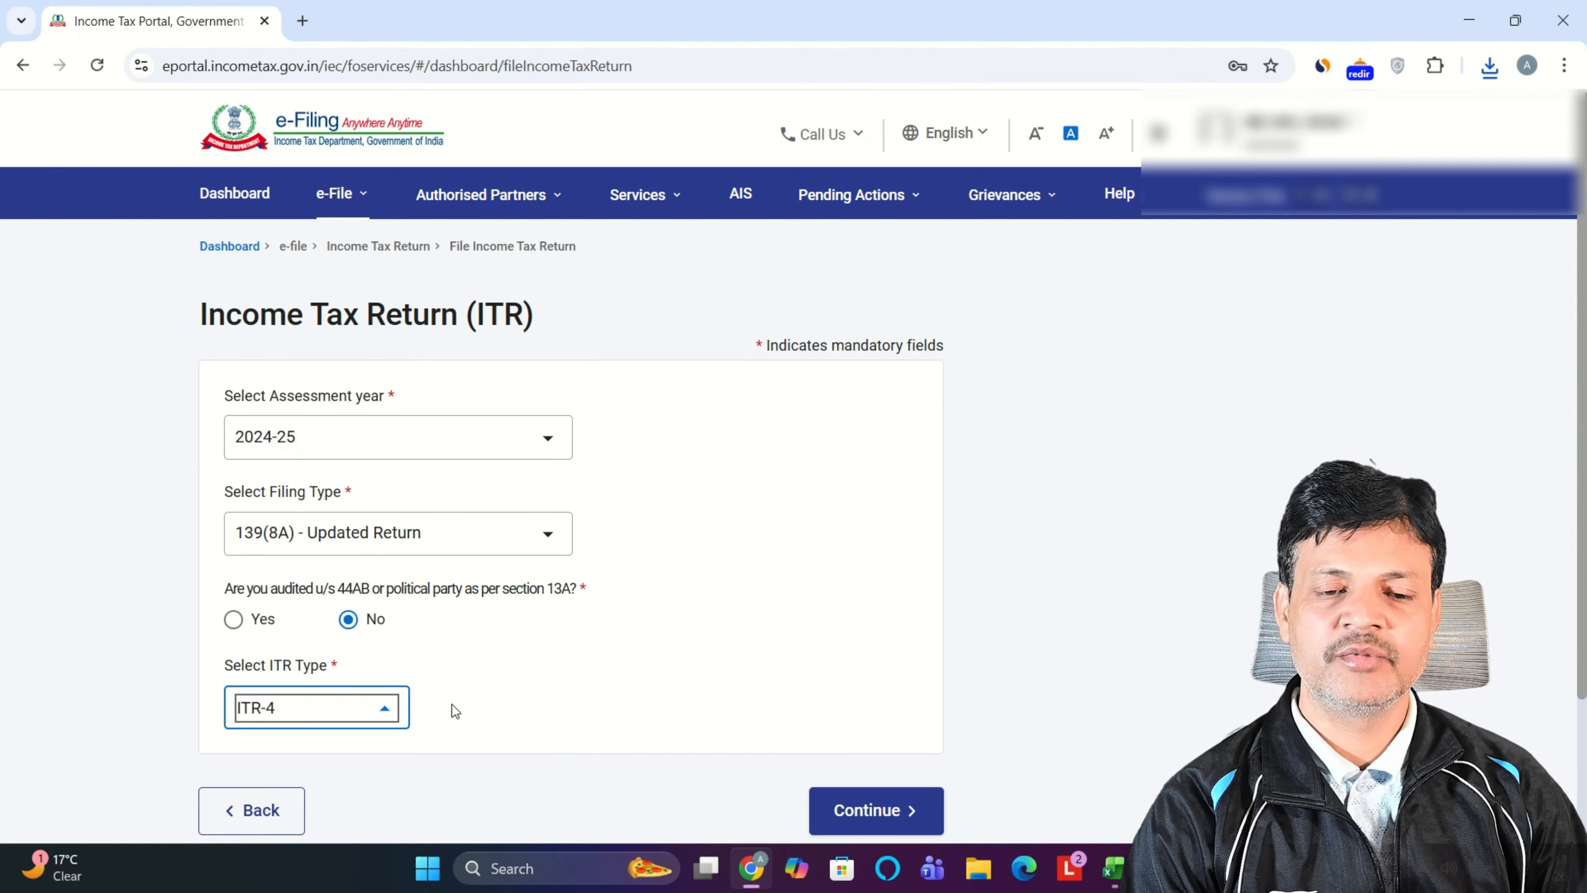
pyautogui.click(840, 808)
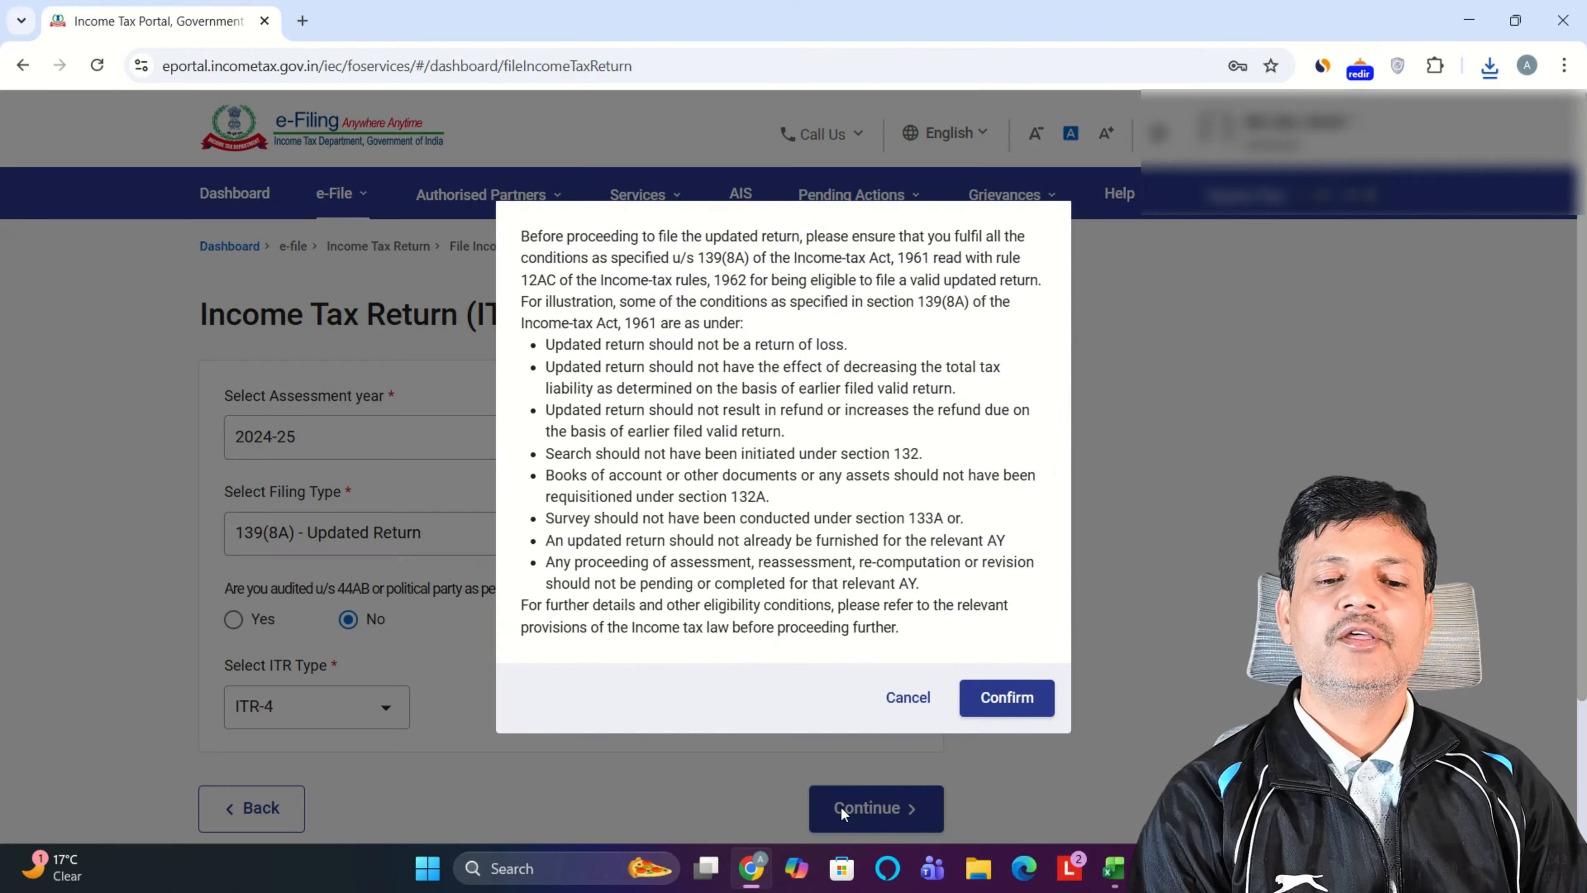
pyautogui.click(995, 711)
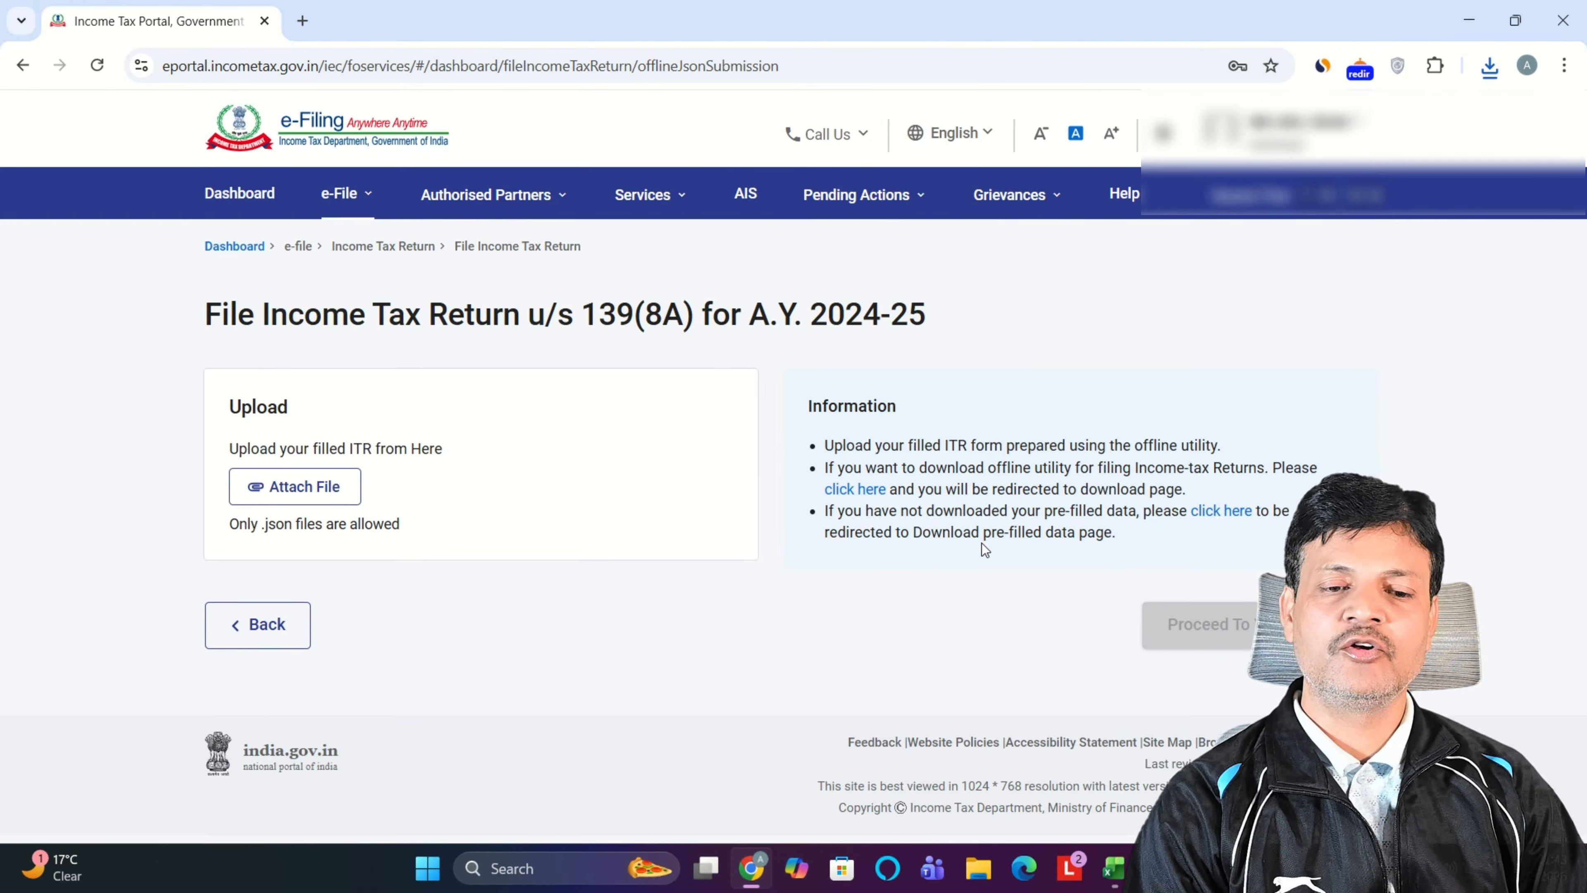
# Step: Download the Excel-based ITR 4 utility for assessment year 2024-25 and close the Downloads page
pyautogui.click(851, 490)
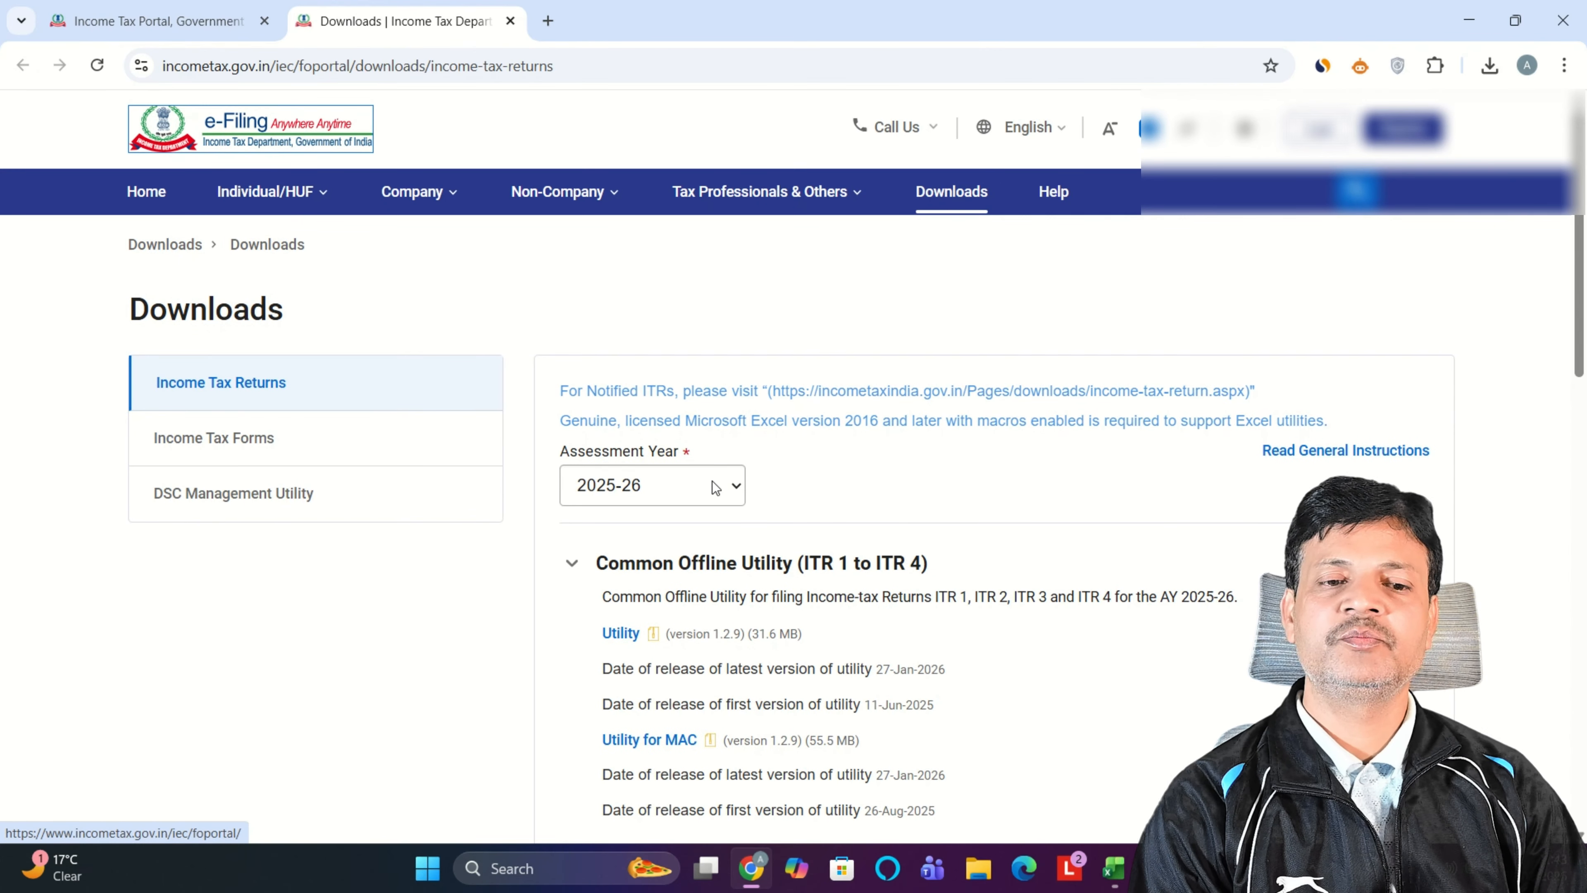
pyautogui.click(716, 488)
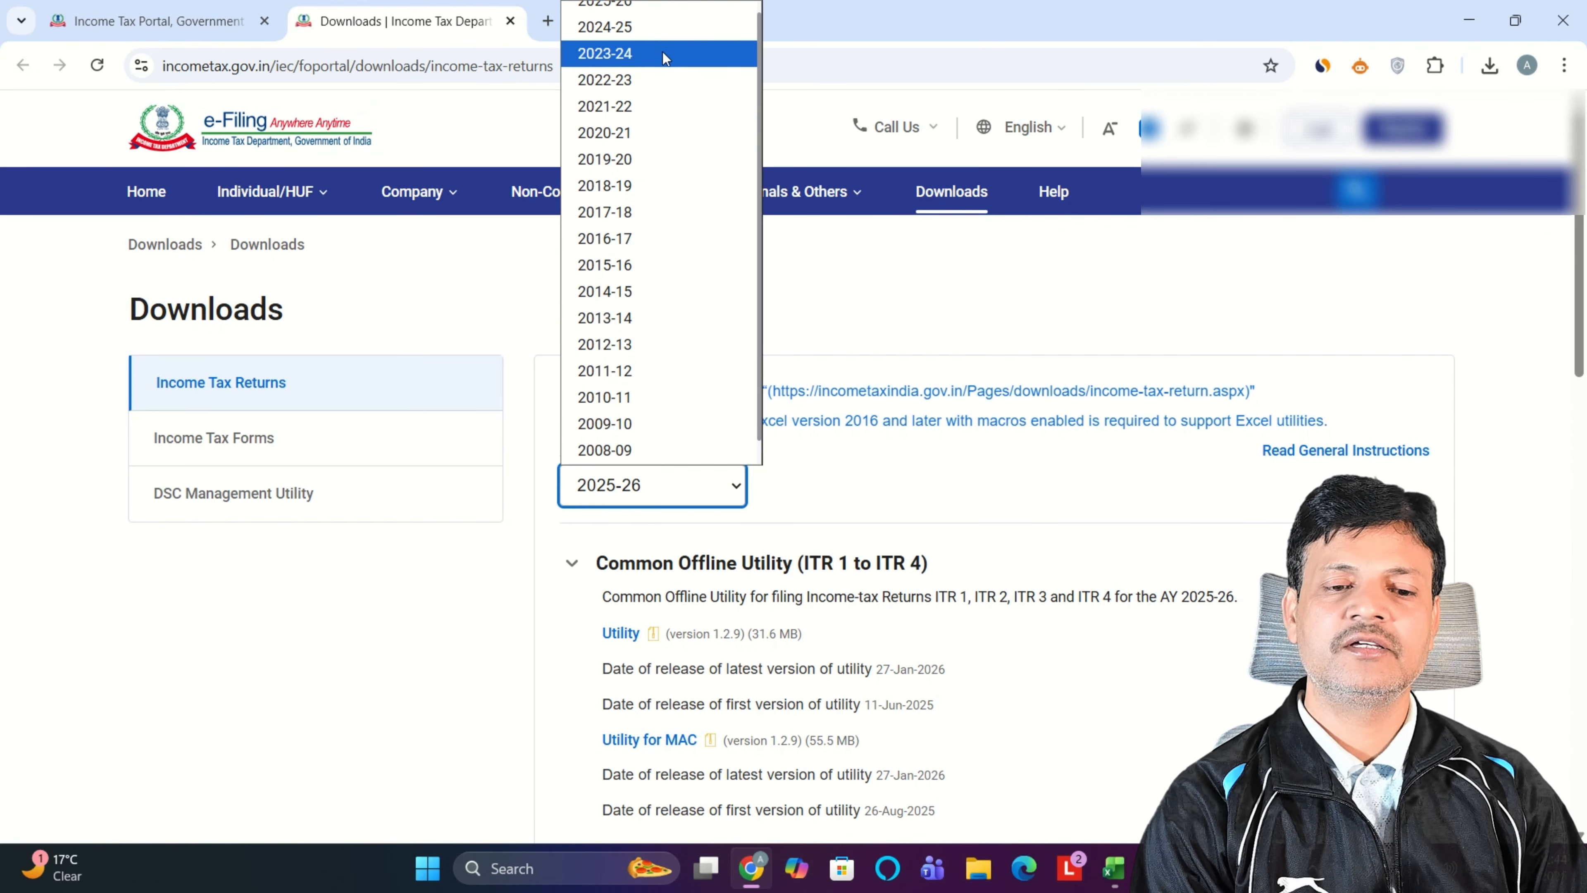
pyautogui.click(645, 32)
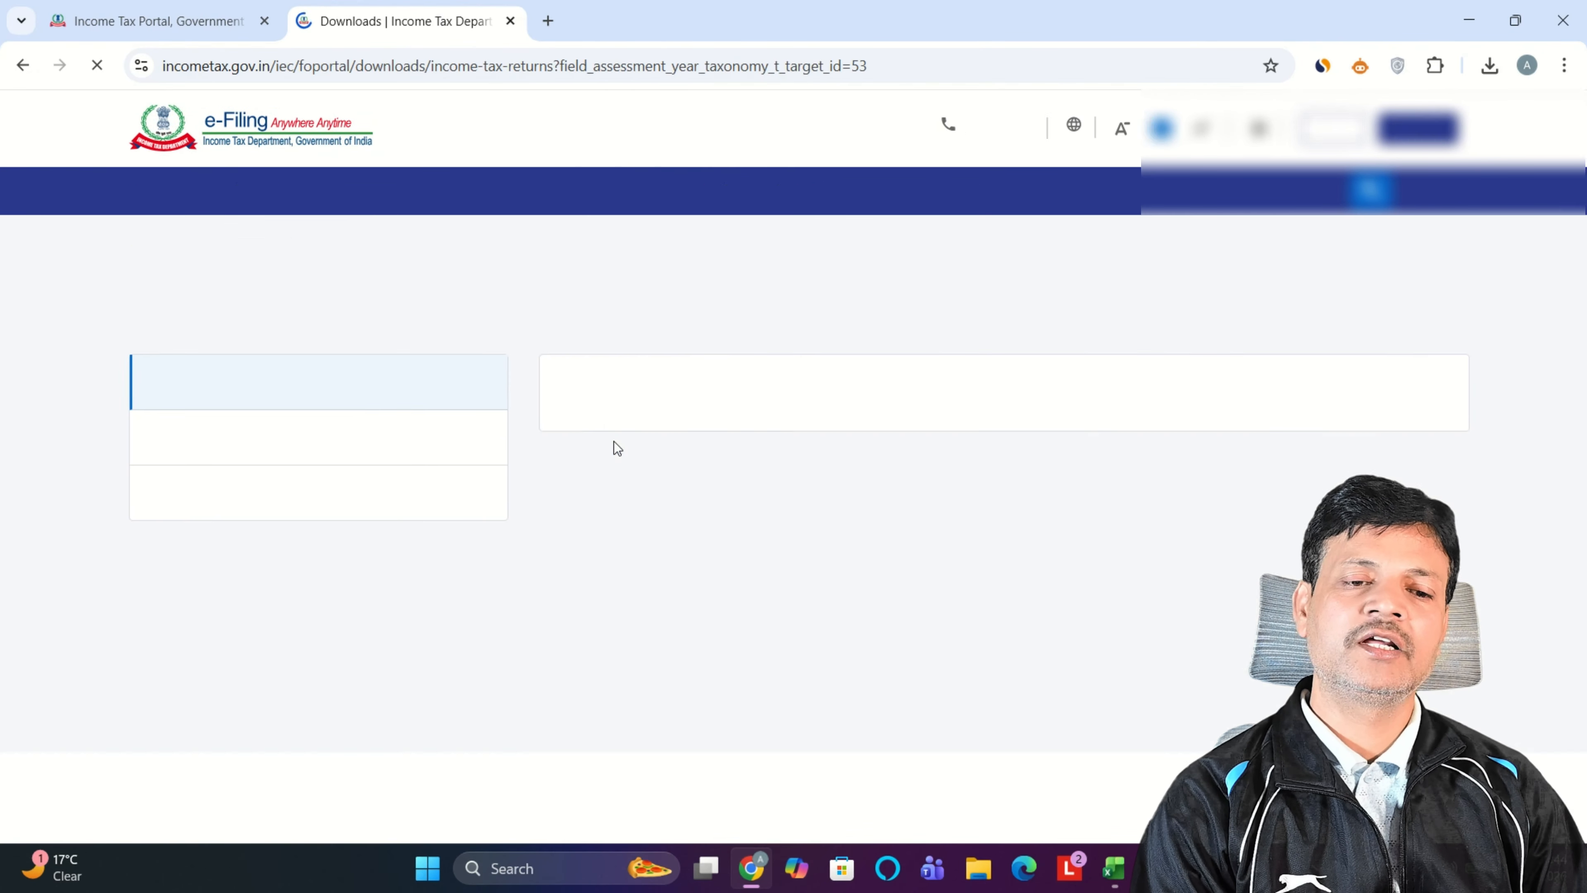
pyautogui.moveTo(1578, 216); pyautogui.dragTo(1581, 458)
pyautogui.click(578, 446)
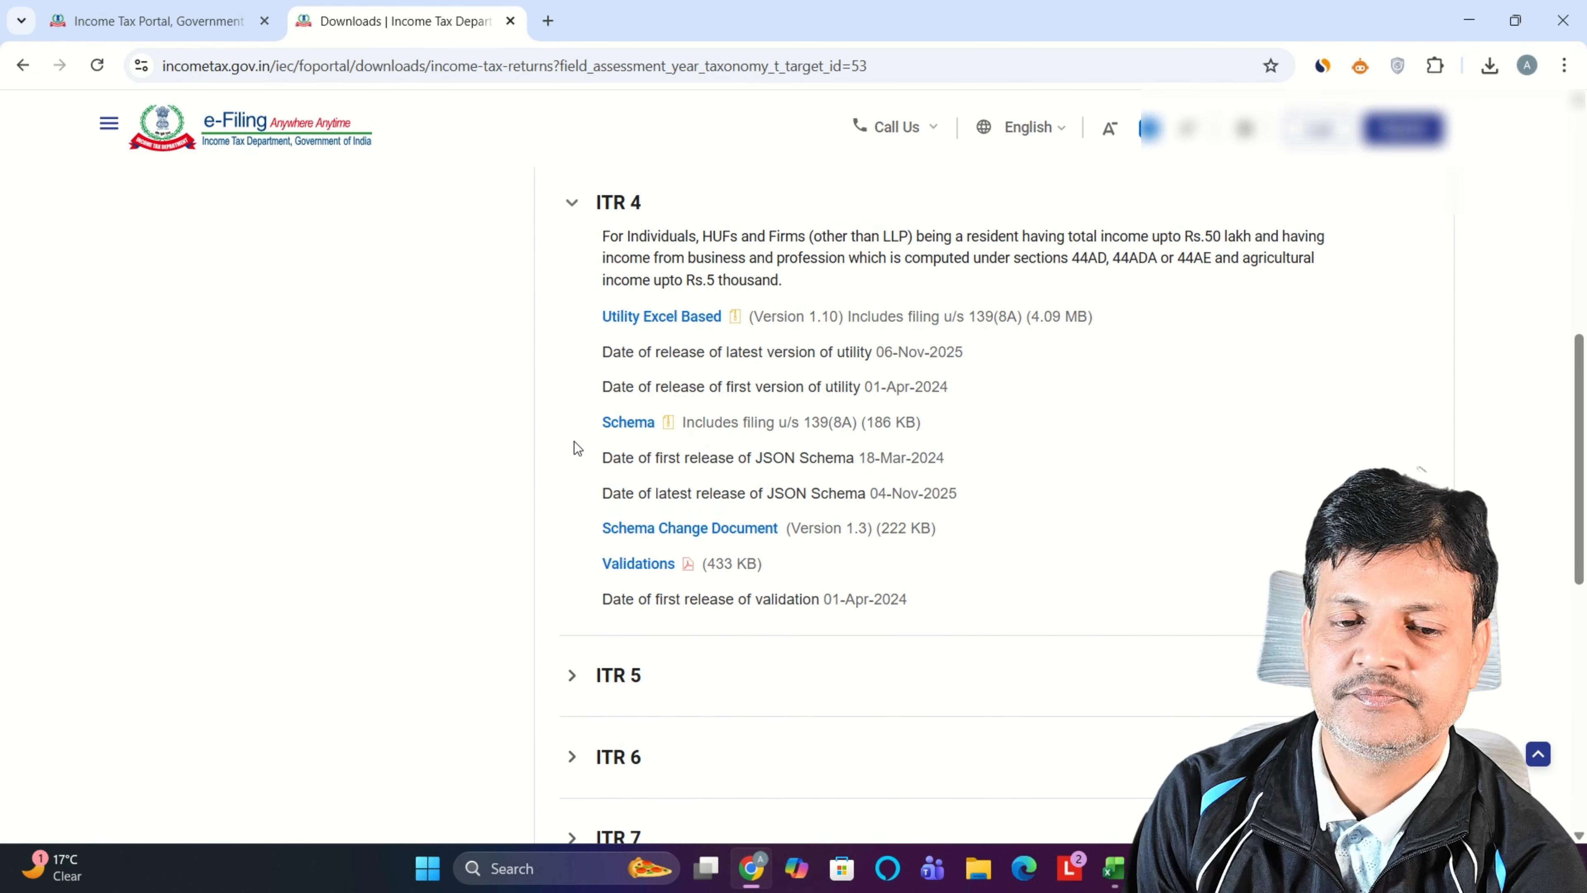
pyautogui.click(653, 328)
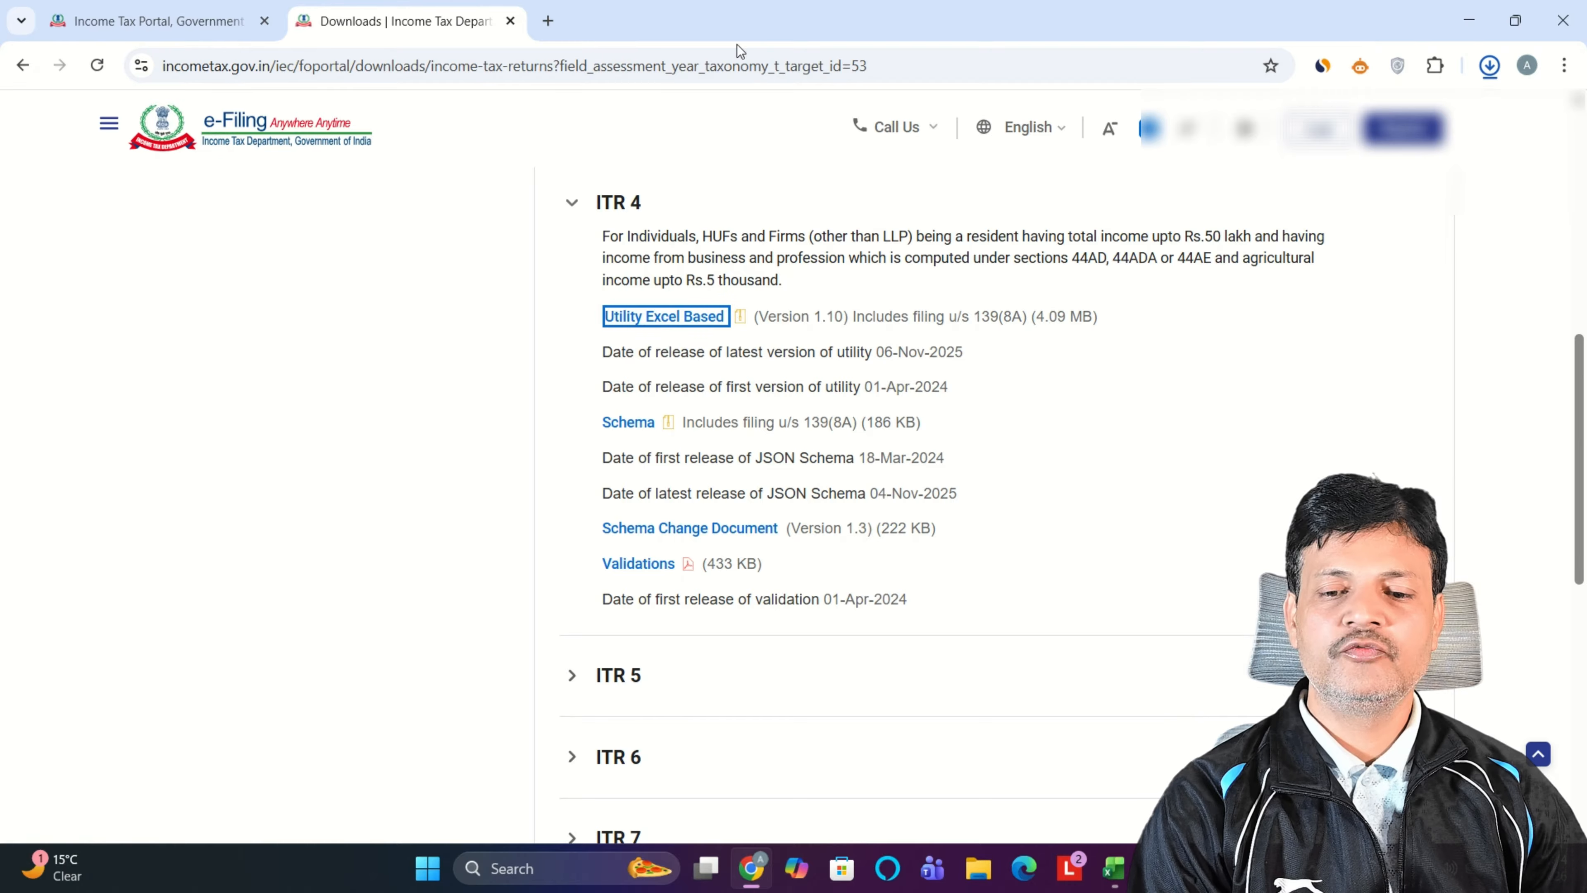
pyautogui.click(510, 21)
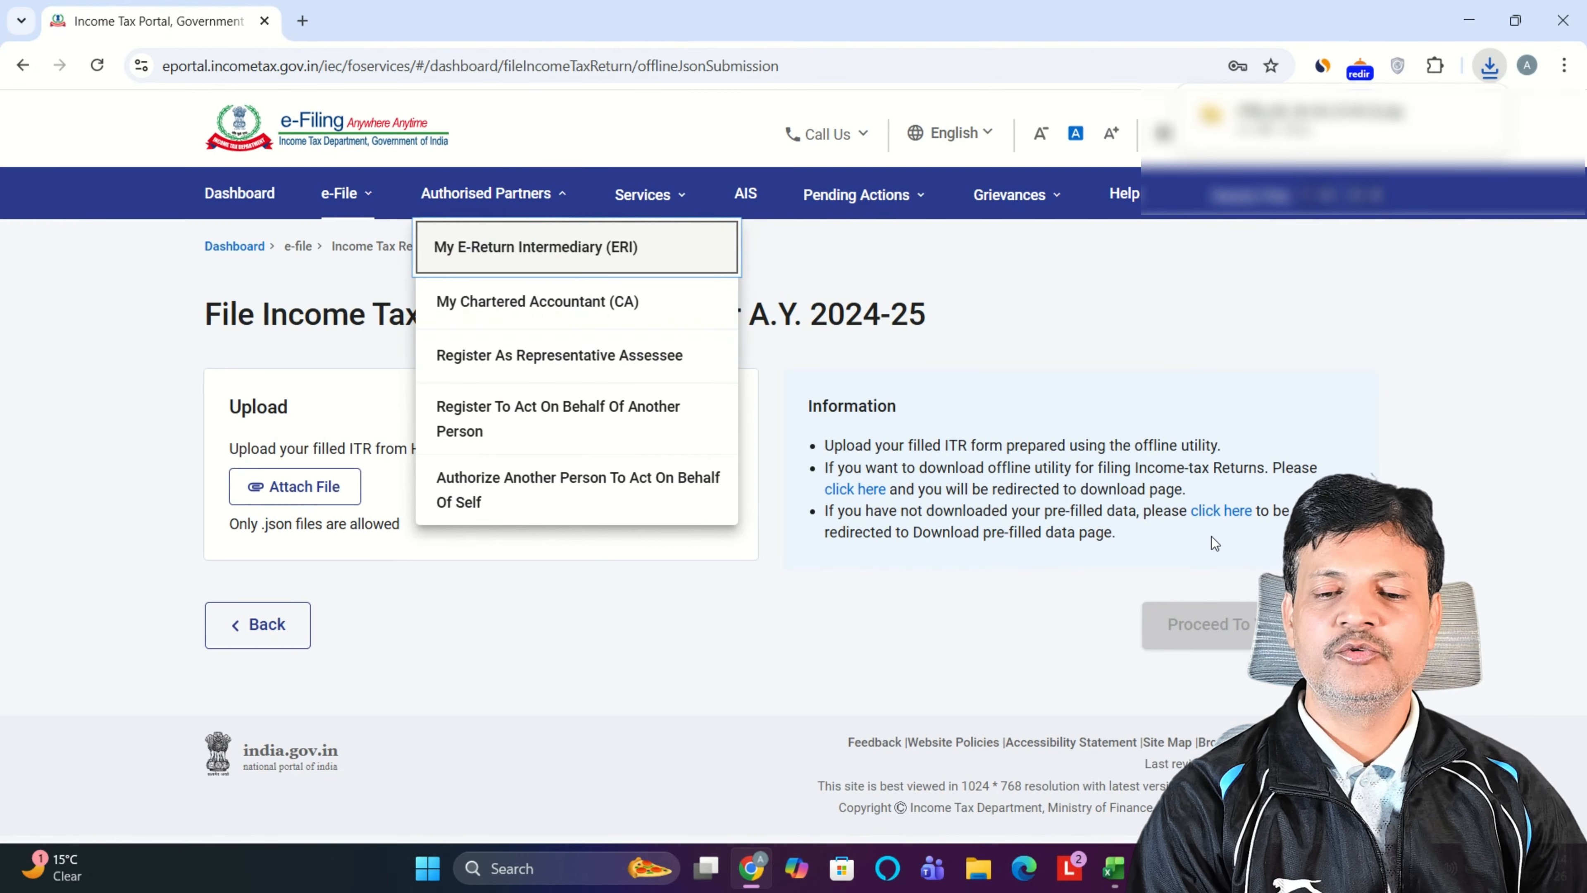
# Step: Go to the Download Prefilled Data page and download the pre-filled data for assessment year 2024-25
pyautogui.click(1211, 508)
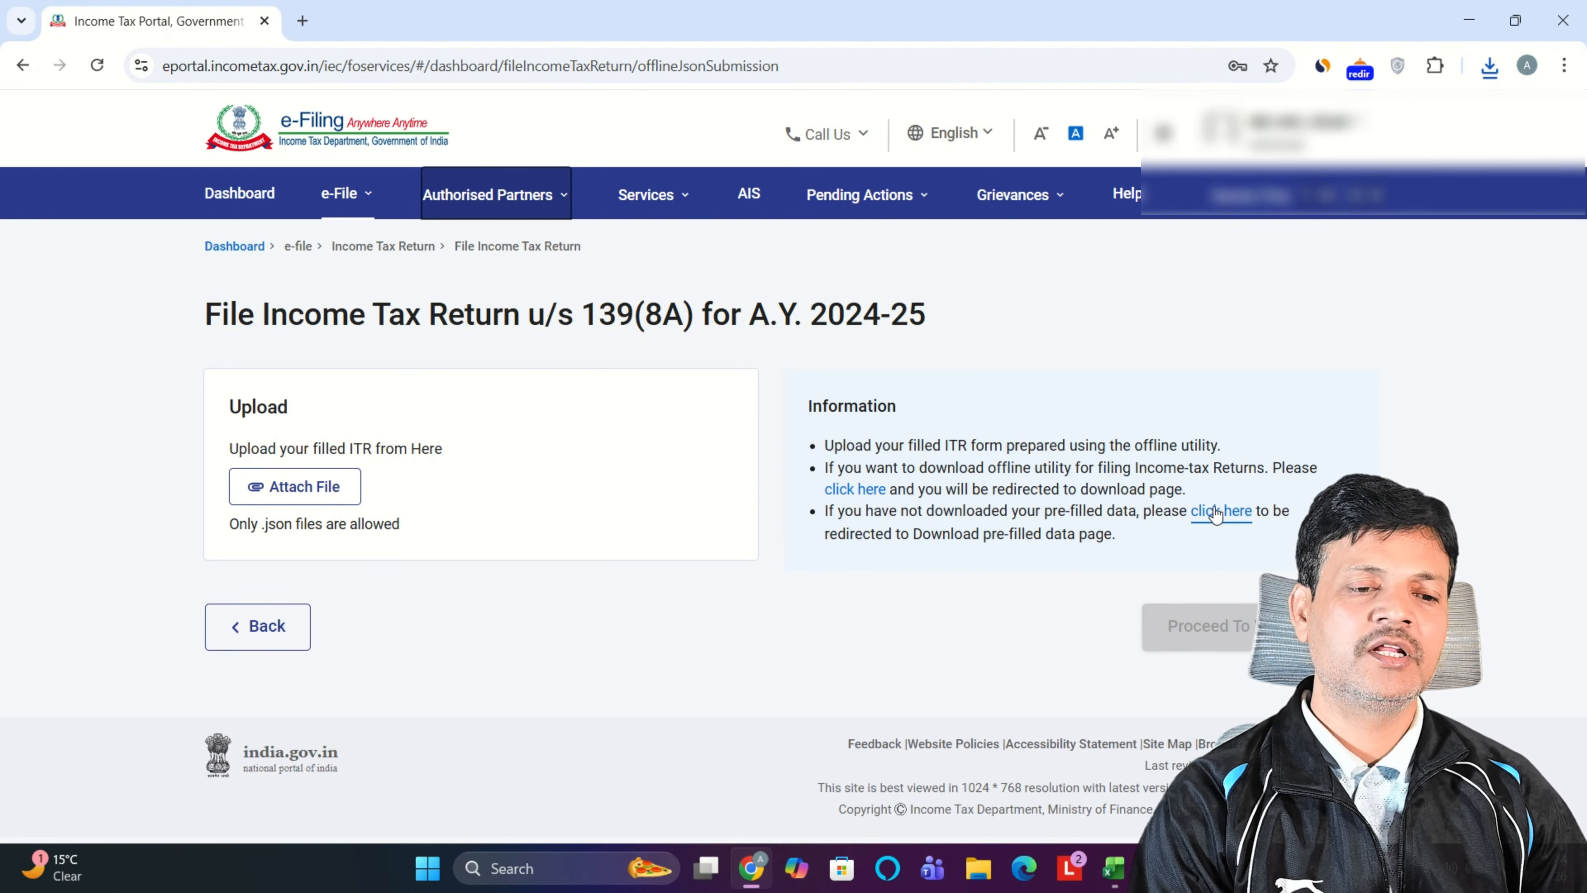
pyautogui.click(1216, 511)
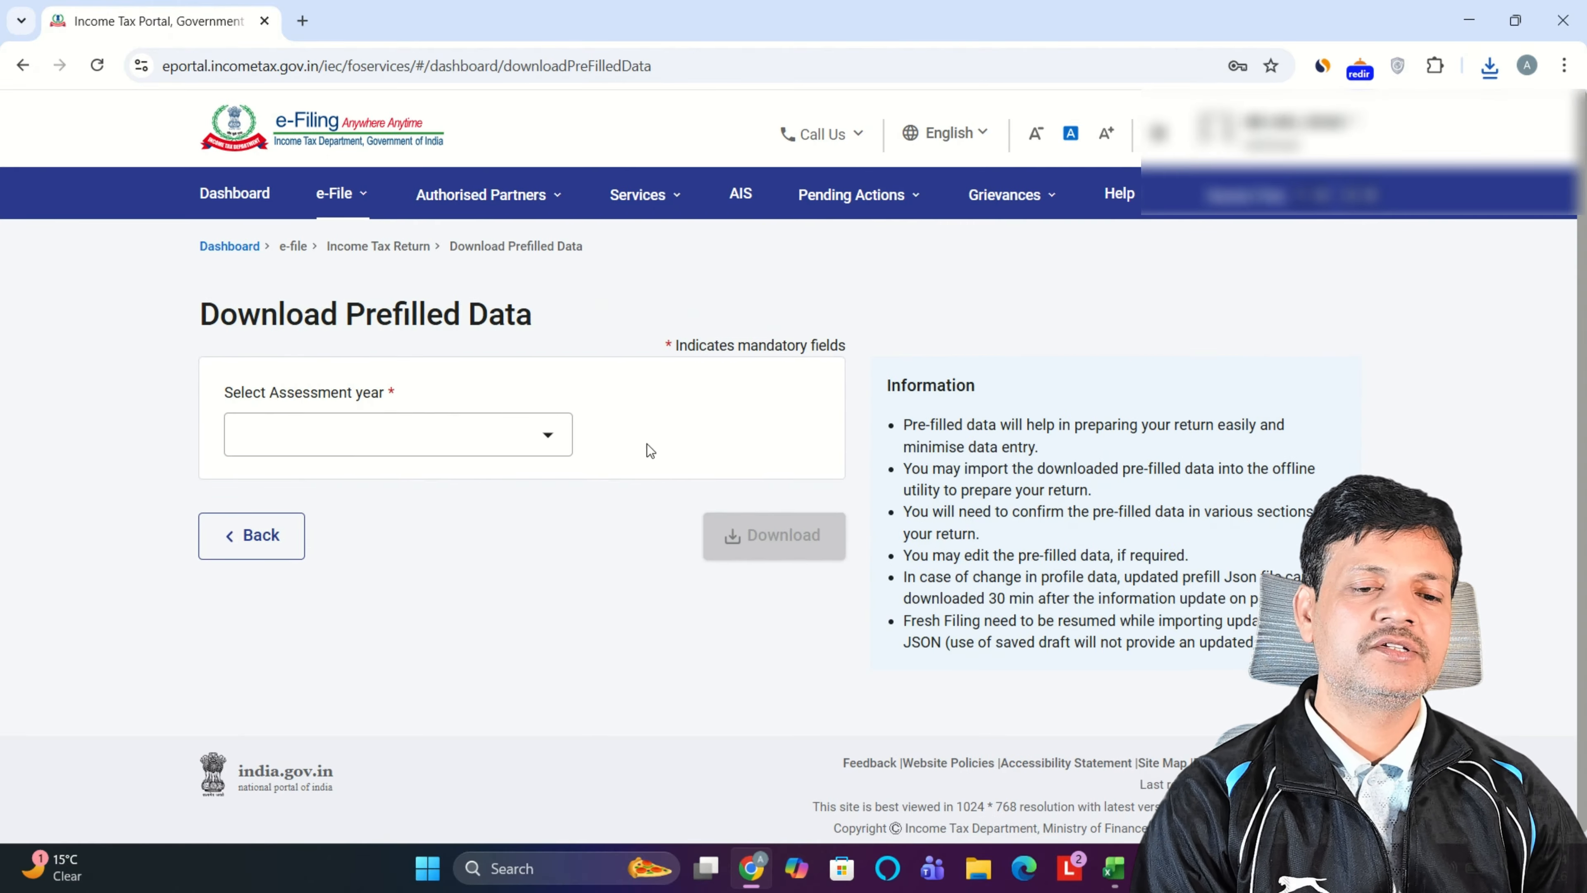
pyautogui.click(482, 439)
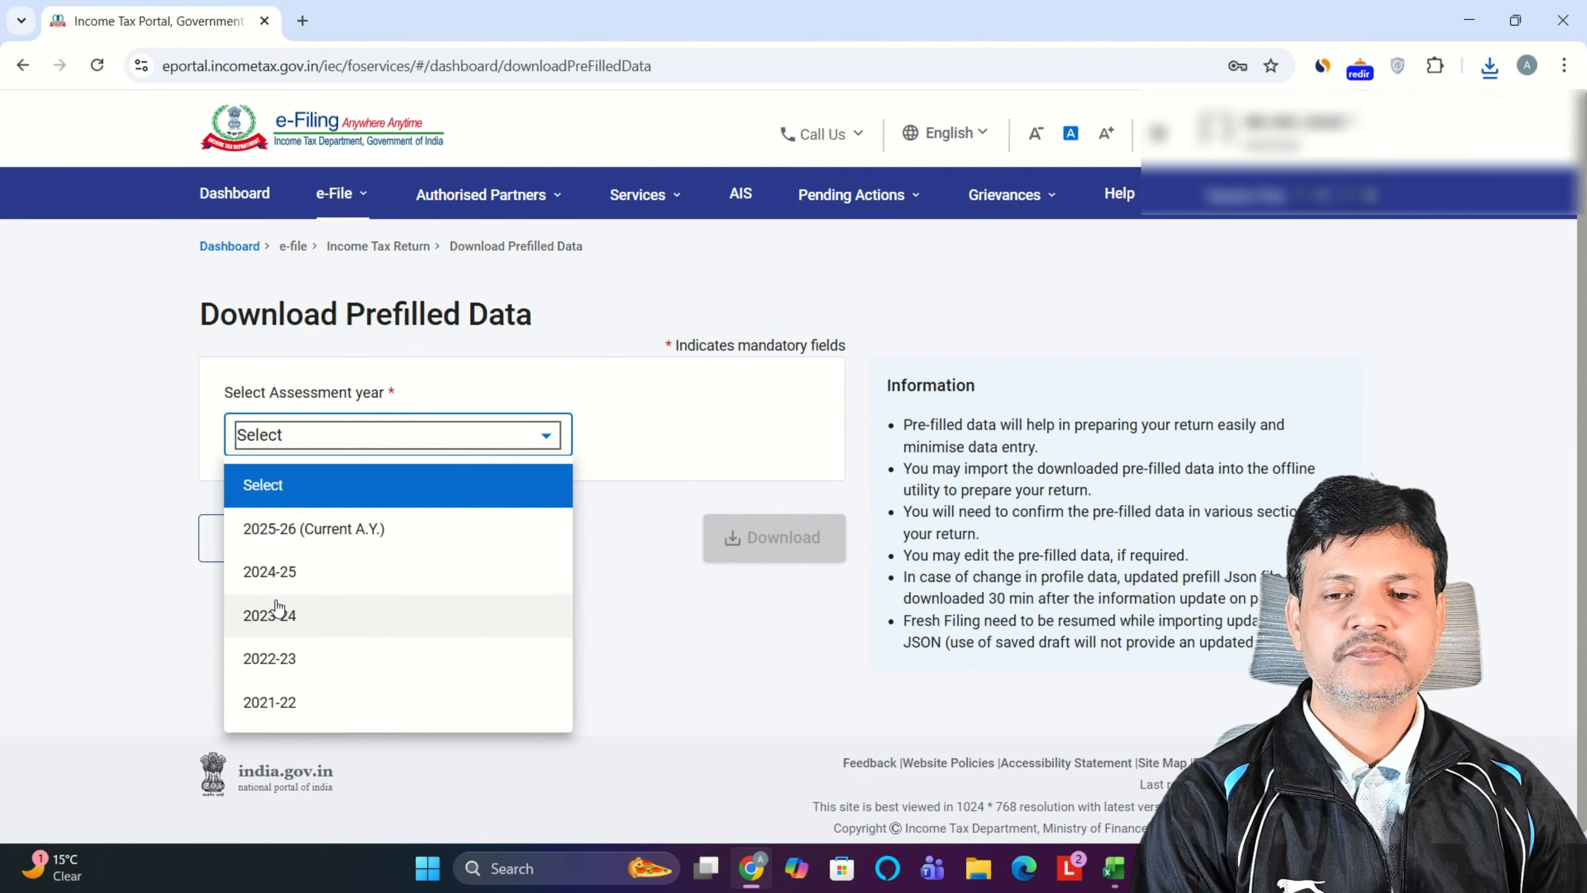
pyautogui.click(275, 570)
pyautogui.click(716, 553)
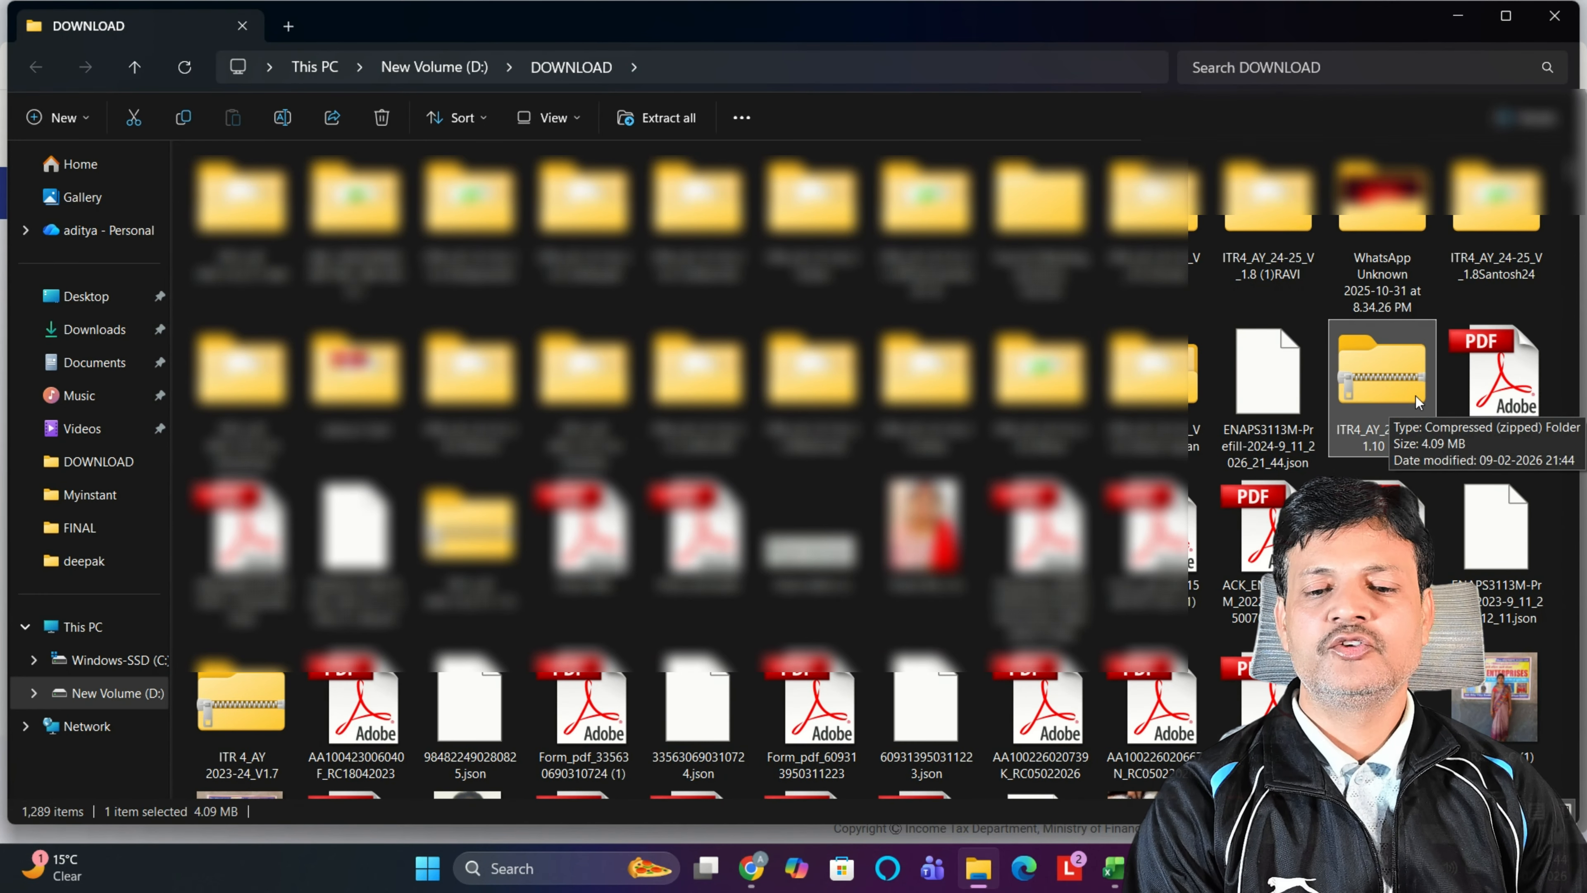
# Step: Extract the ITR4_AY_24-25_V1.10 (1) archive to the folder ITR4_AY_24-25_V1.10 (1)24-25 AK and select the Excel utility inside it
pyautogui.rightClick(1391, 376)
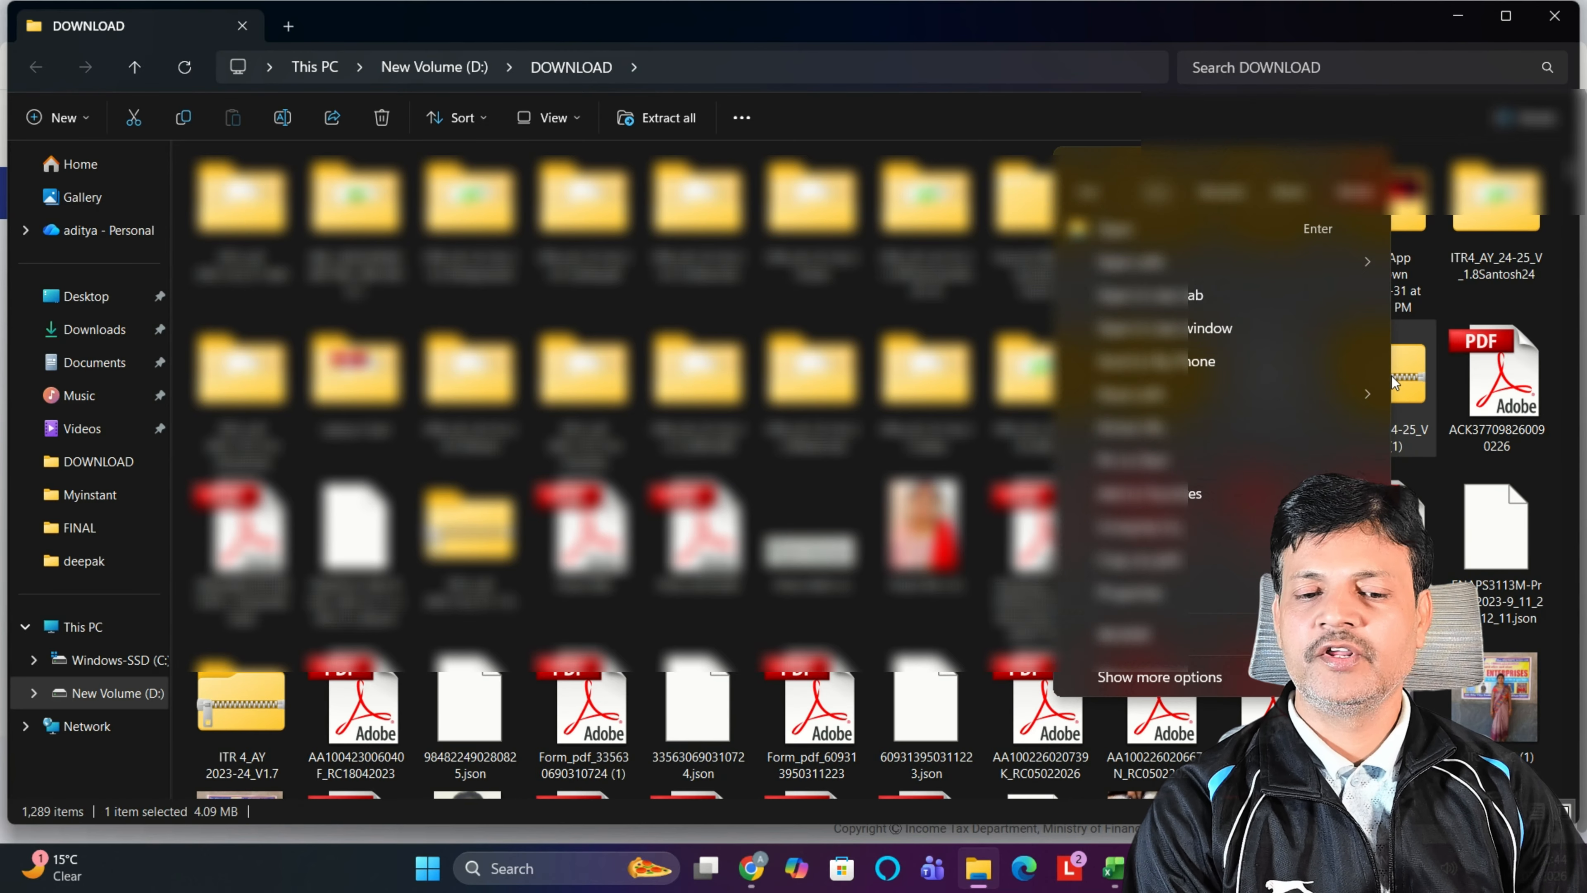
pyautogui.moveTo(1250, 633)
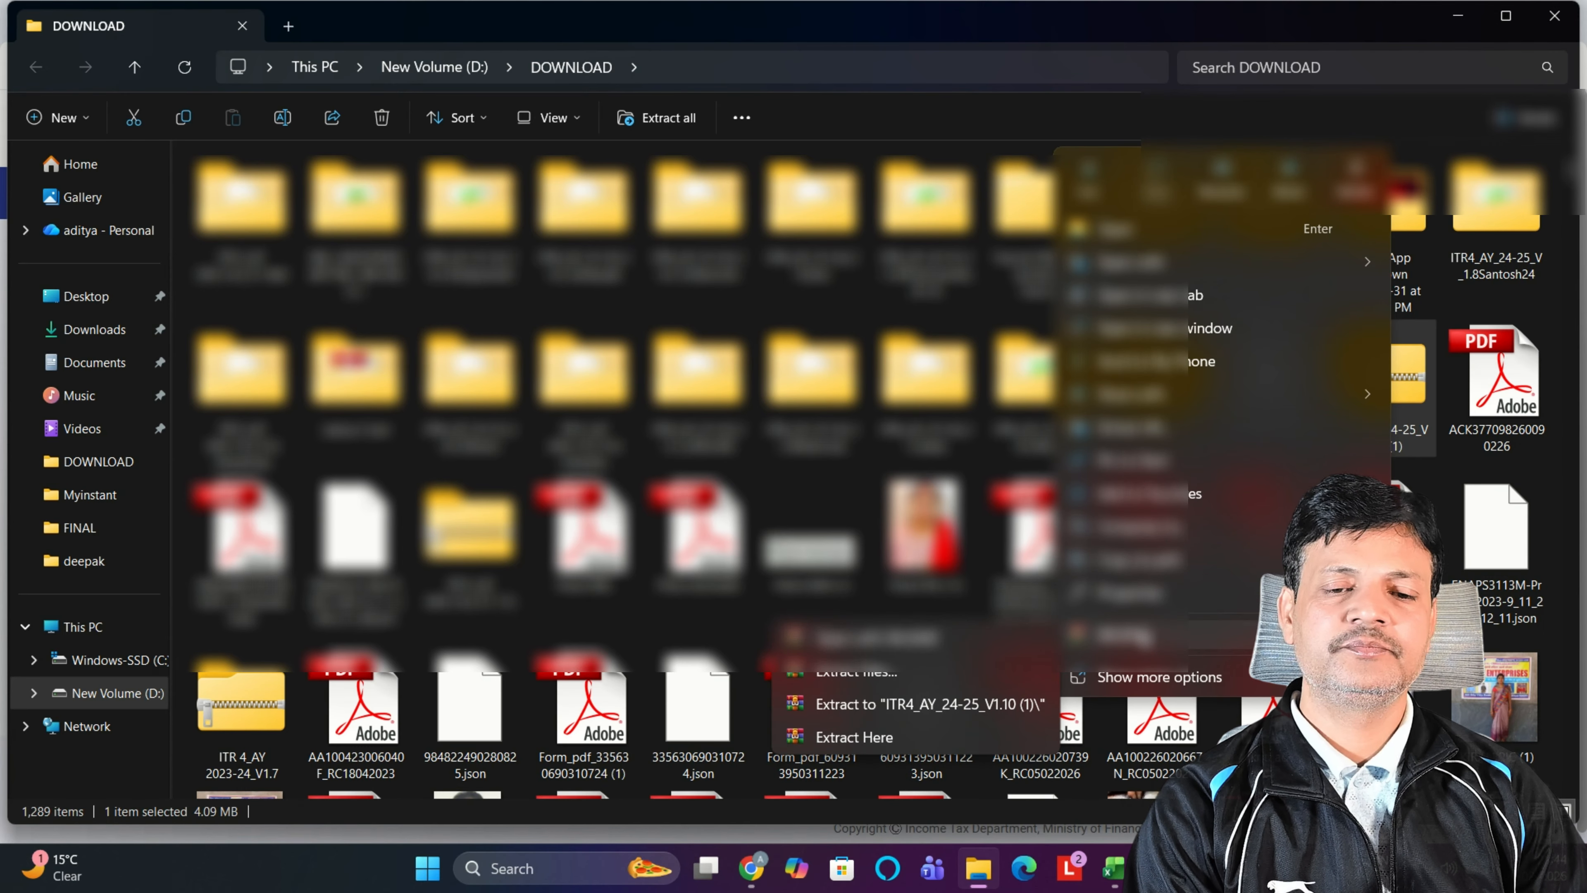
pyautogui.click(856, 672)
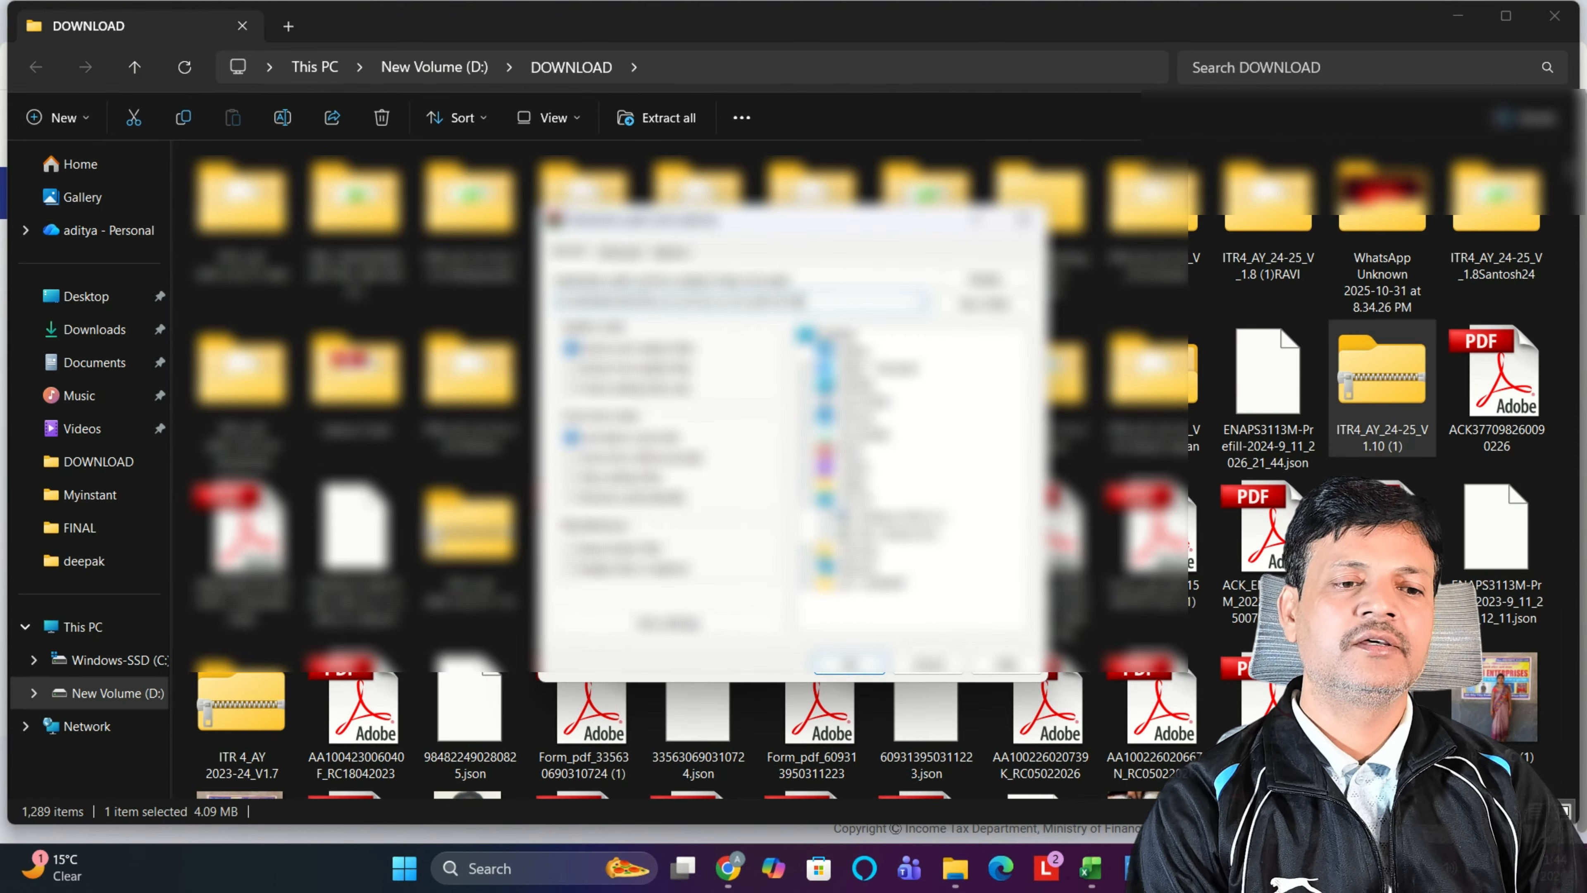
pyautogui.click(847, 665)
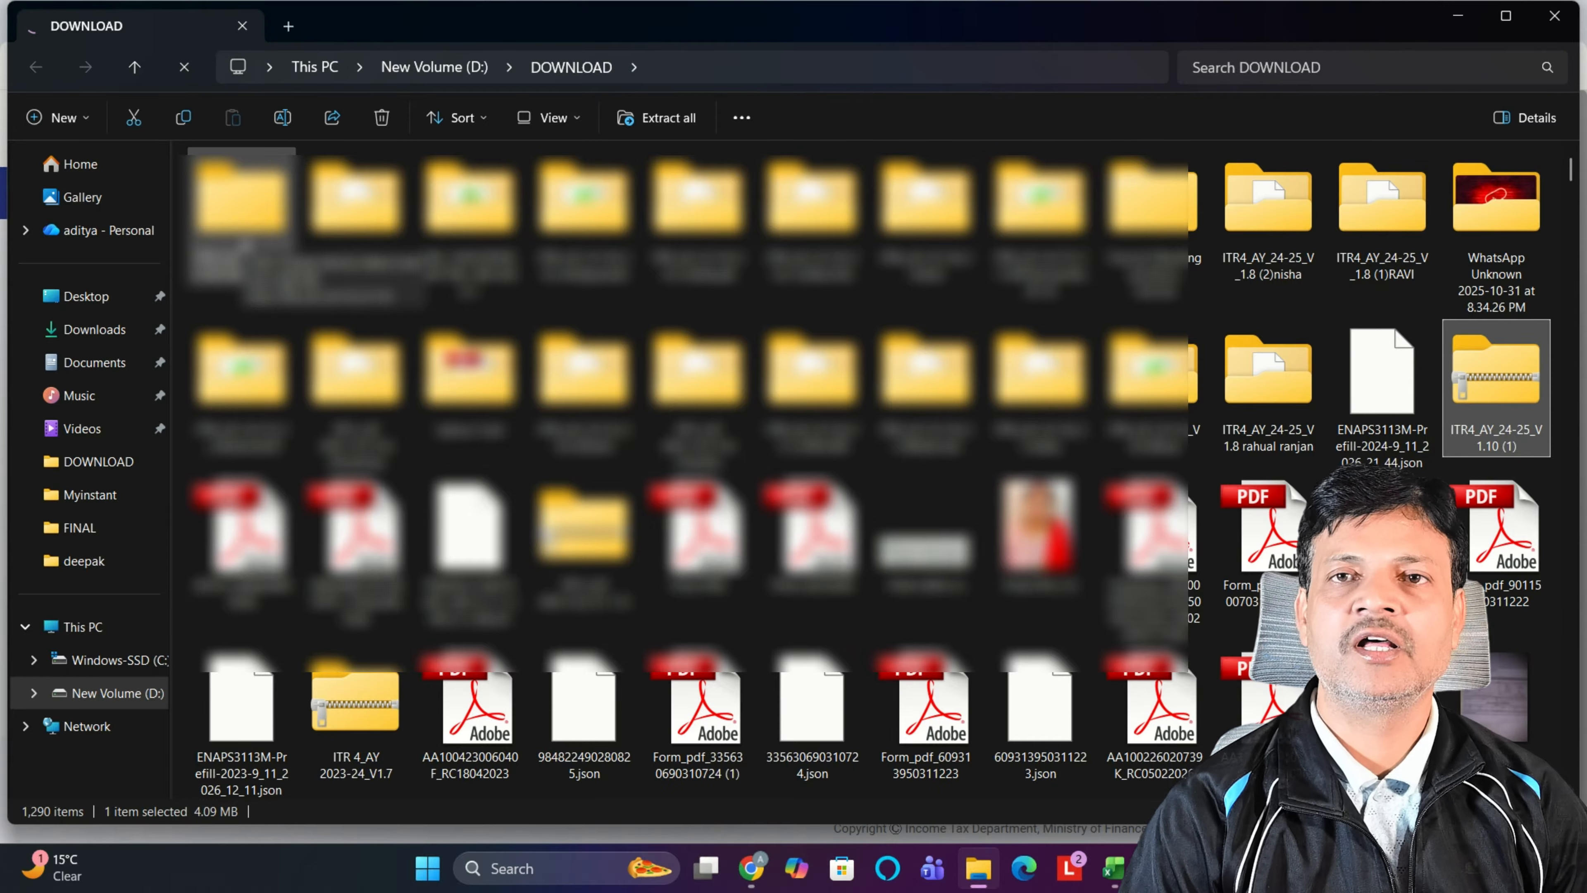
pyautogui.doubleClick(235, 209)
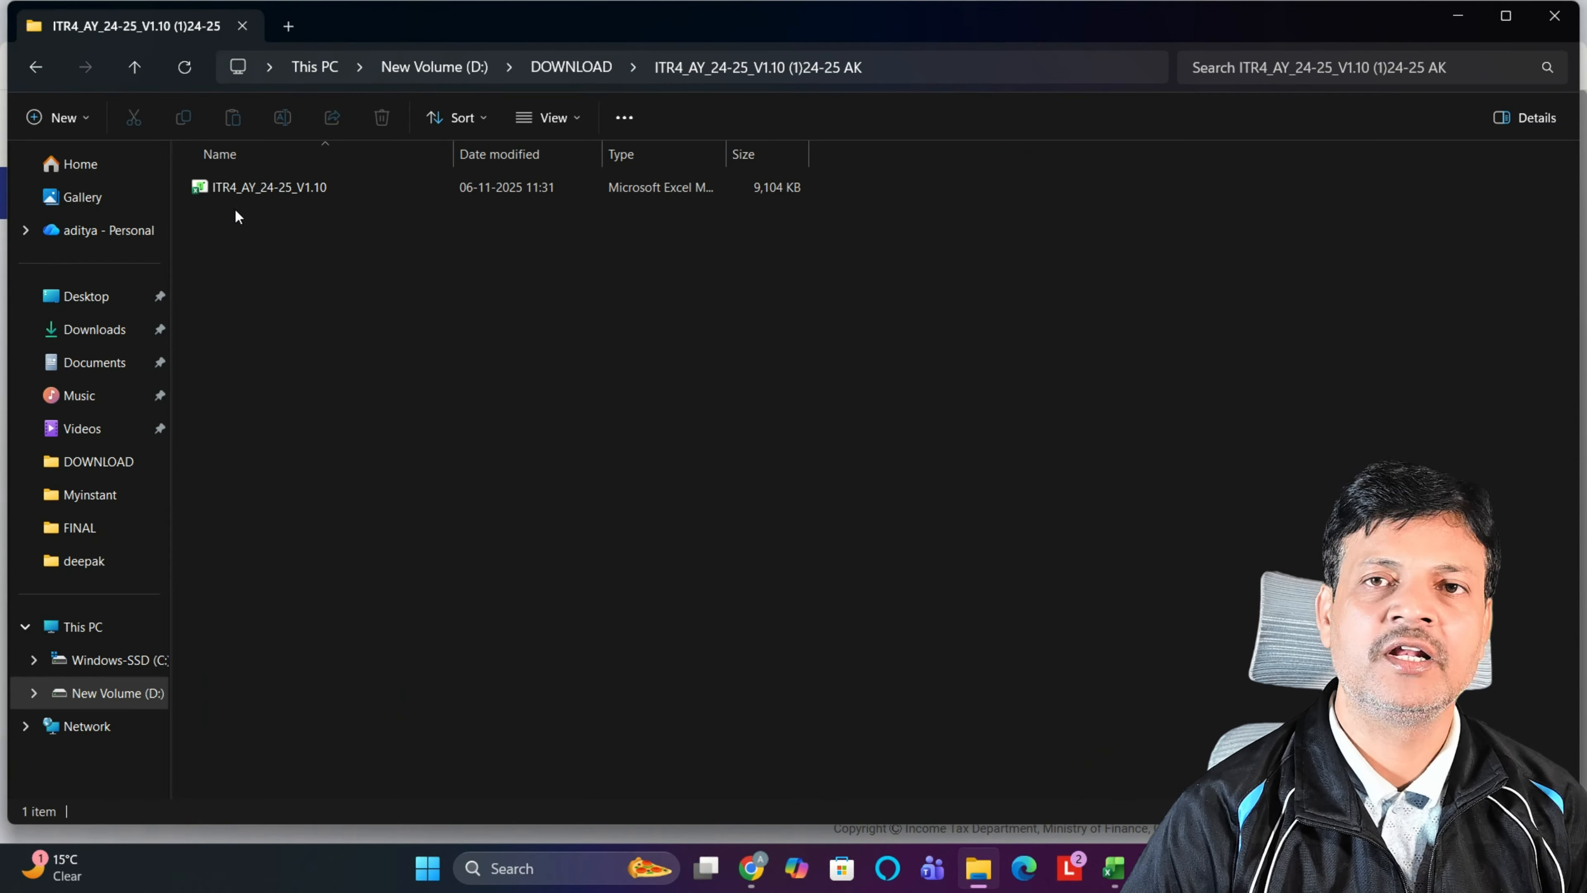
pyautogui.click(253, 188)
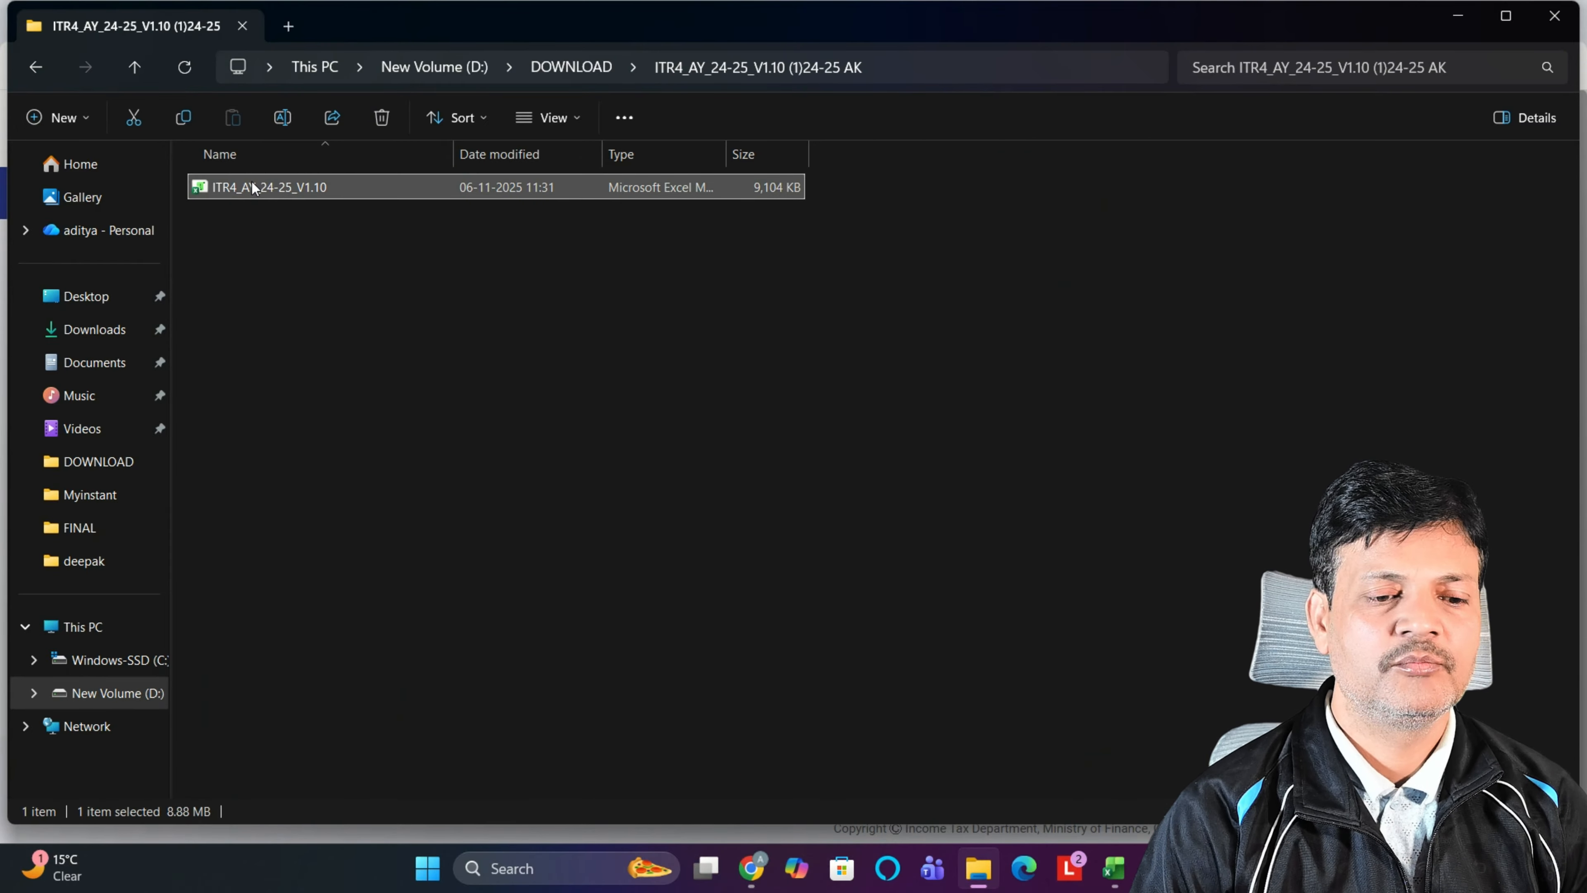
# Step: Unblock the extracted ITR4_AY_24-25_V1.10 Excel utility in its file properties and apply the change
pyautogui.rightClick(253, 183)
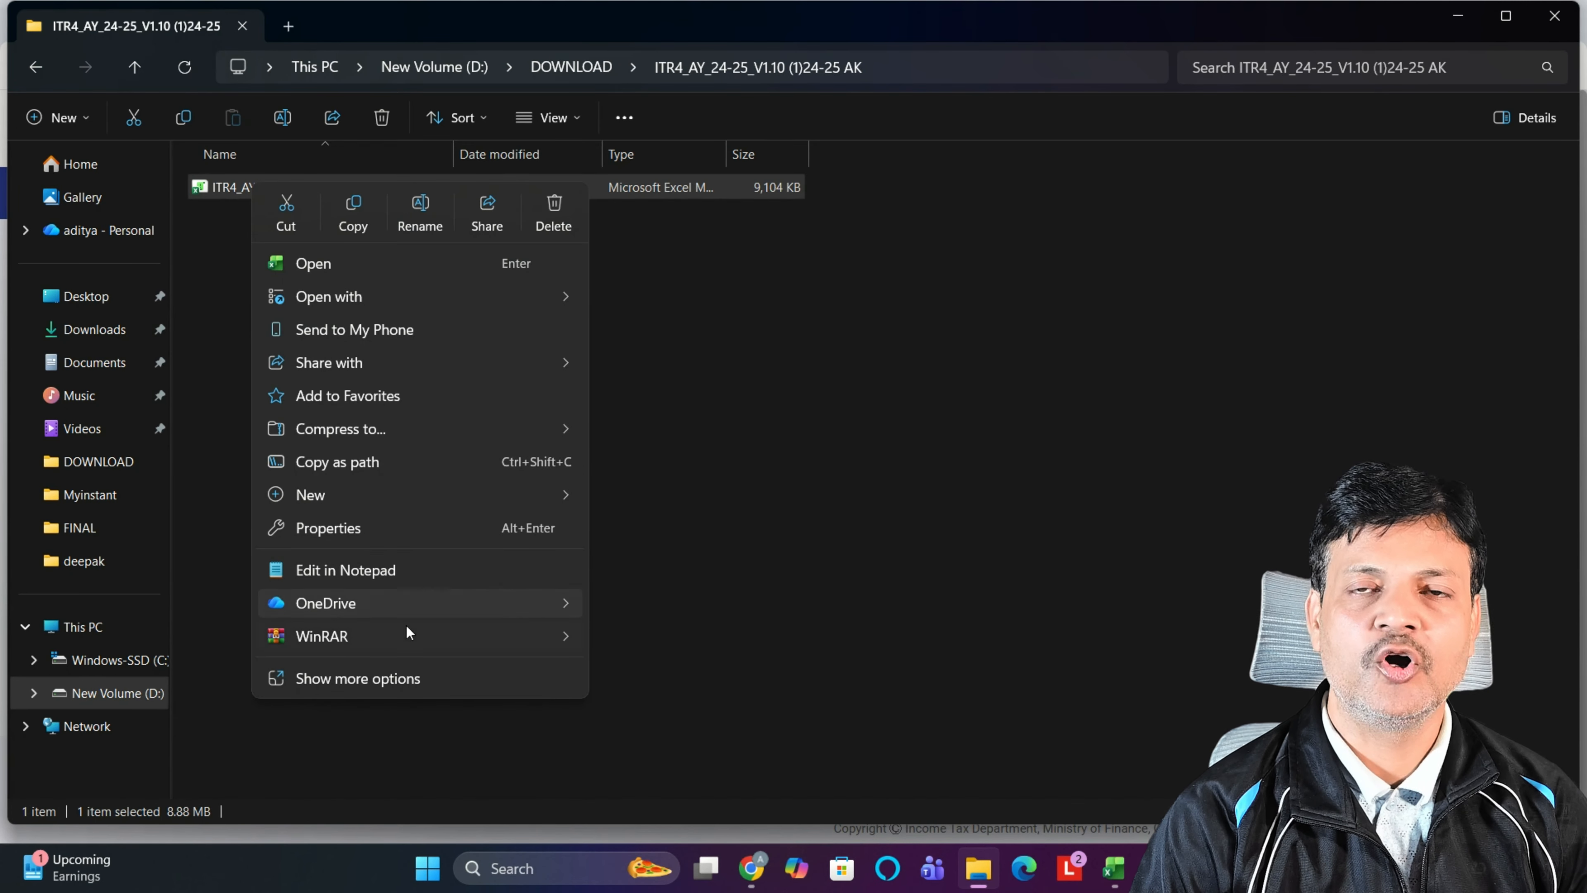
pyautogui.click(379, 533)
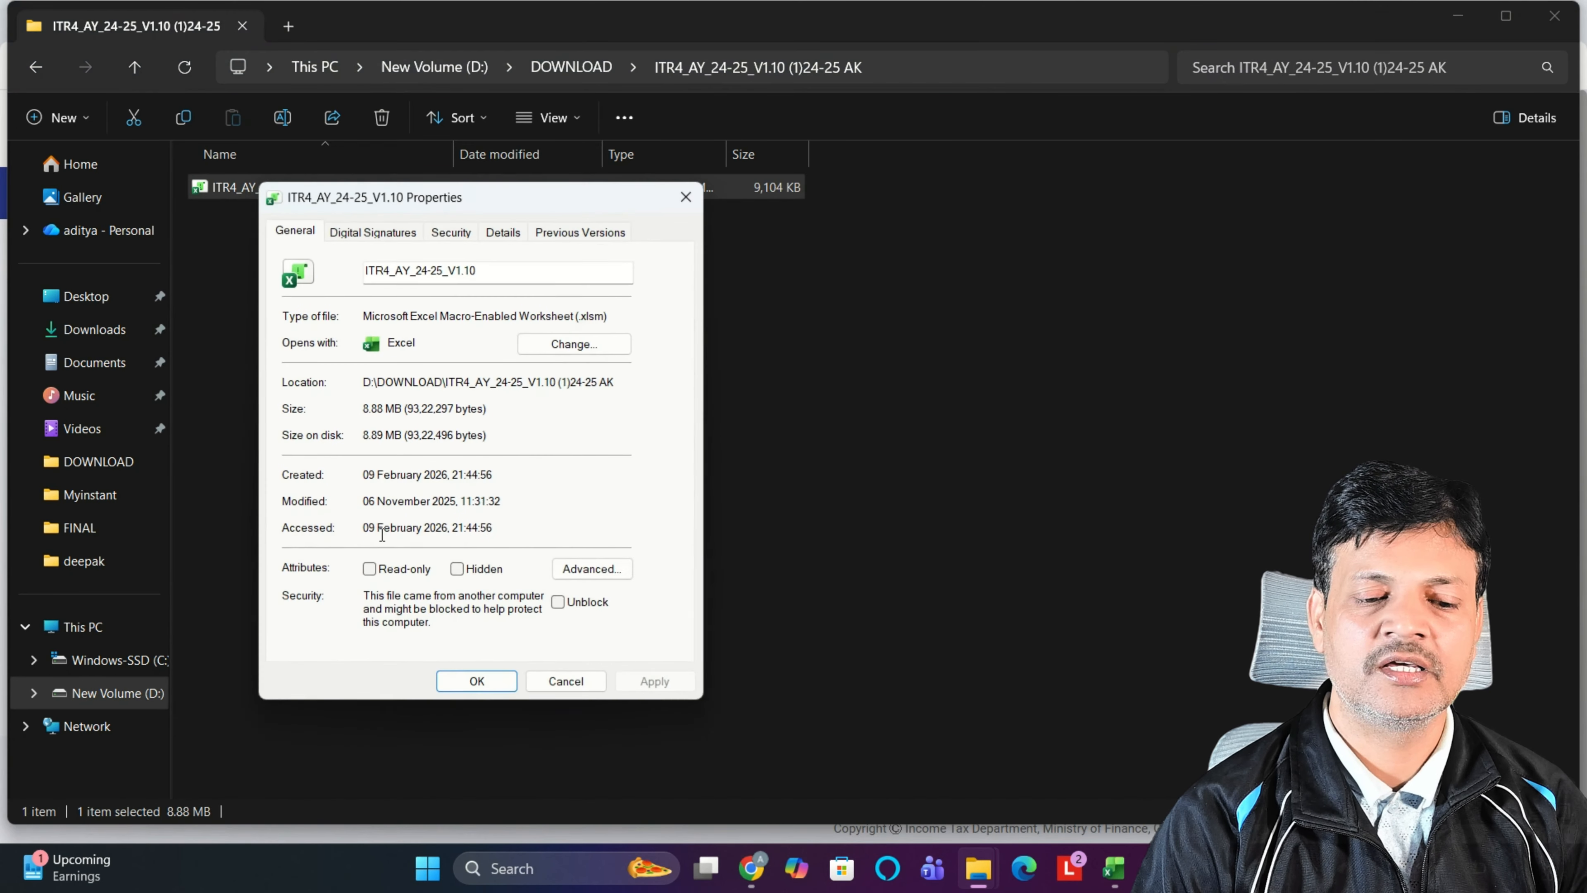
pyautogui.click(556, 601)
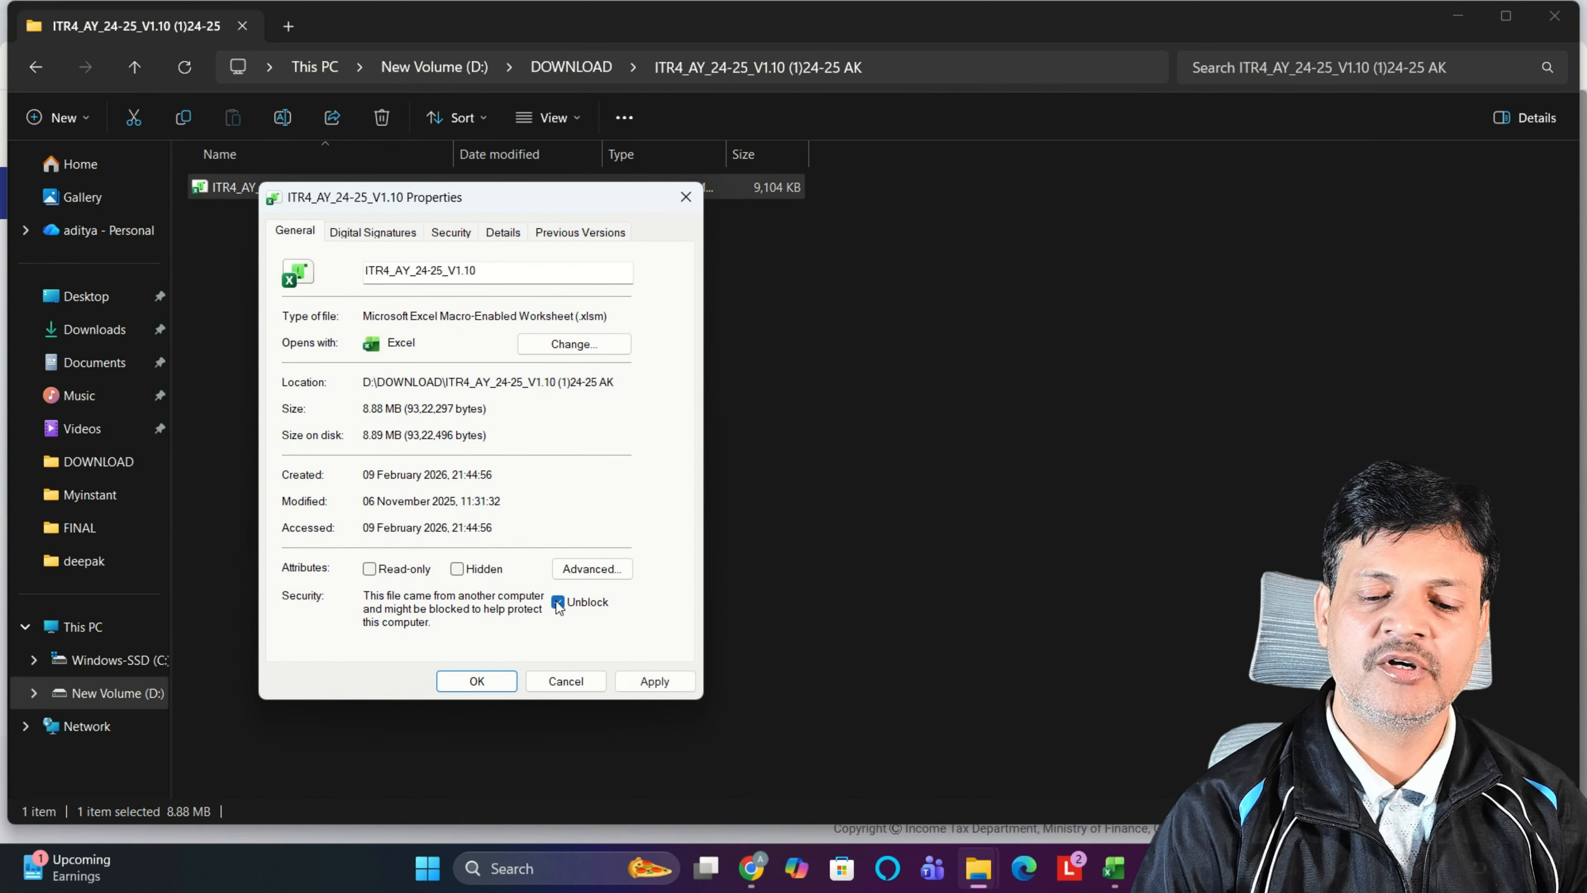
pyautogui.click(656, 683)
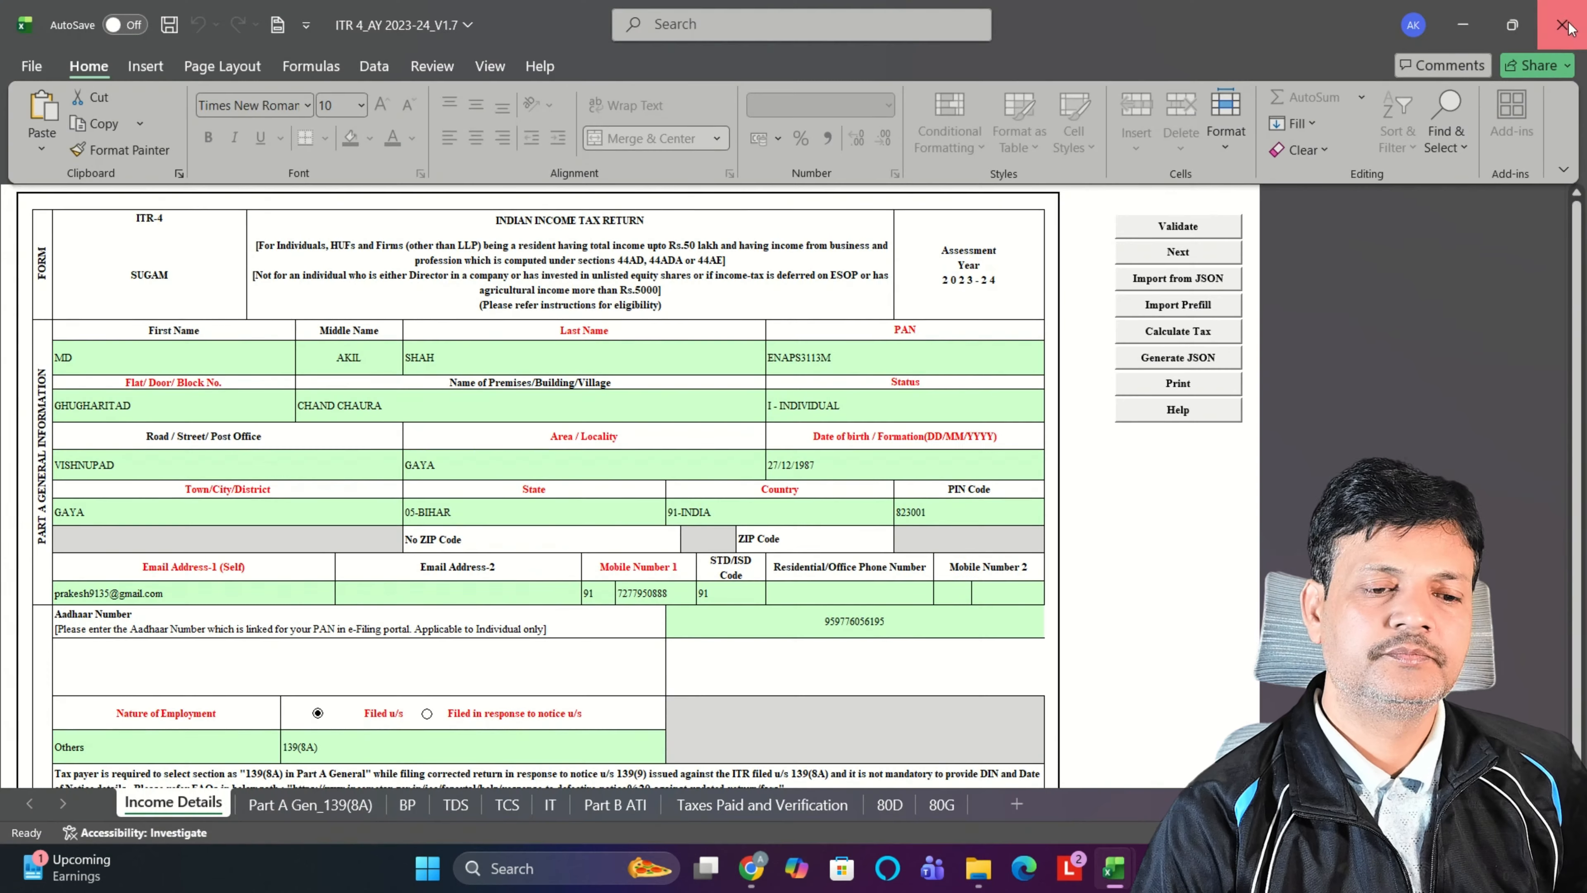
# Step: Close the A.Y. 2023-24 workbook without saving and import the pre-filled JSON file into the A.Y. 2024-25 utility
pyautogui.click(1562, 24)
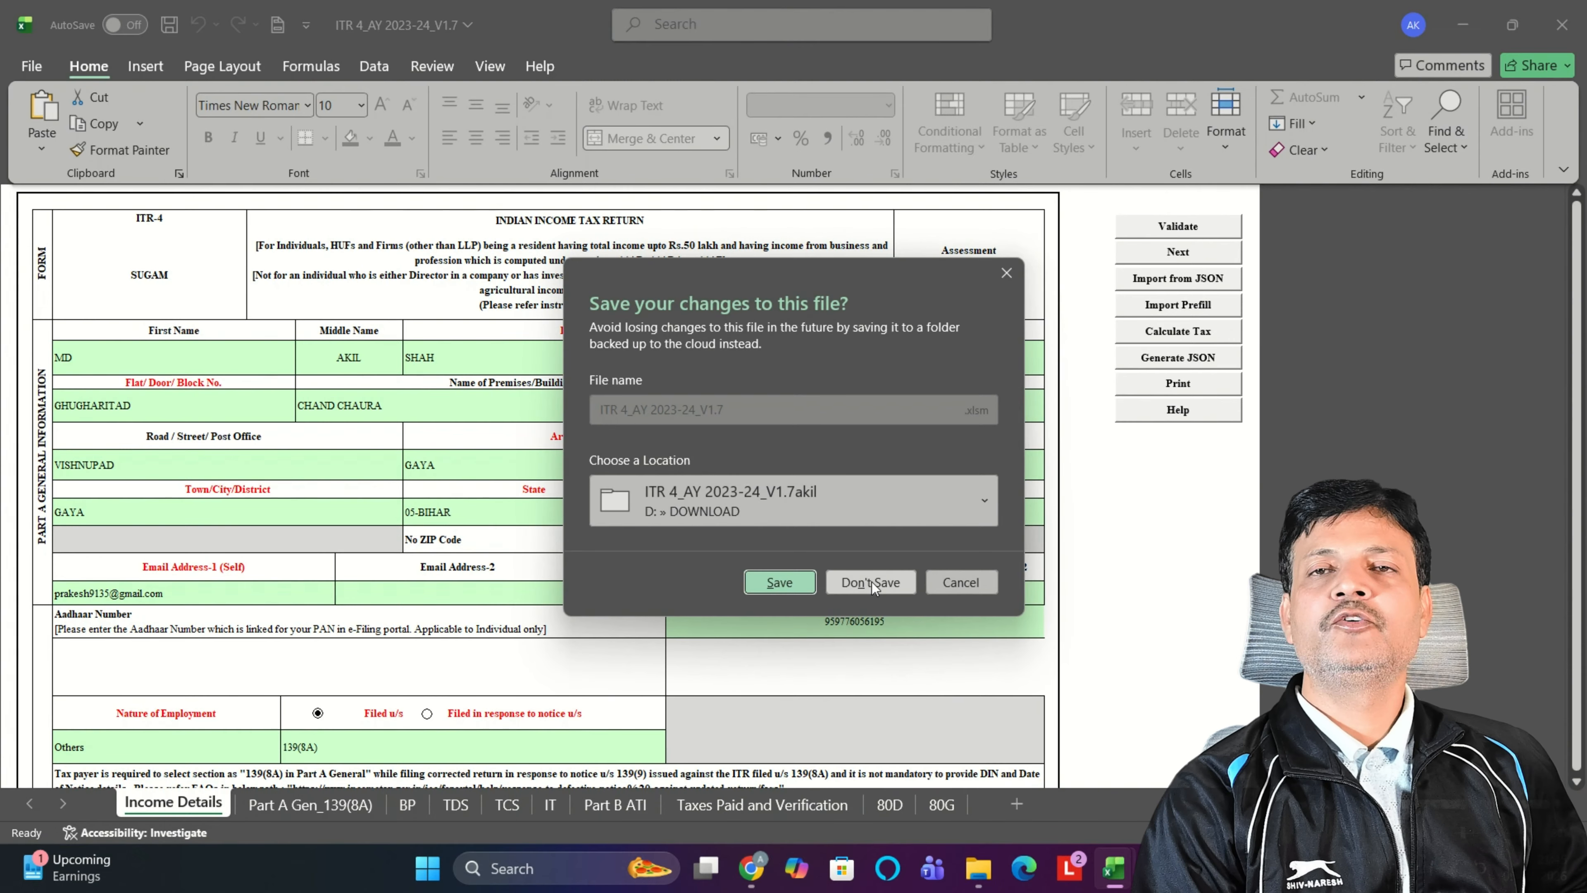
pyautogui.click(872, 582)
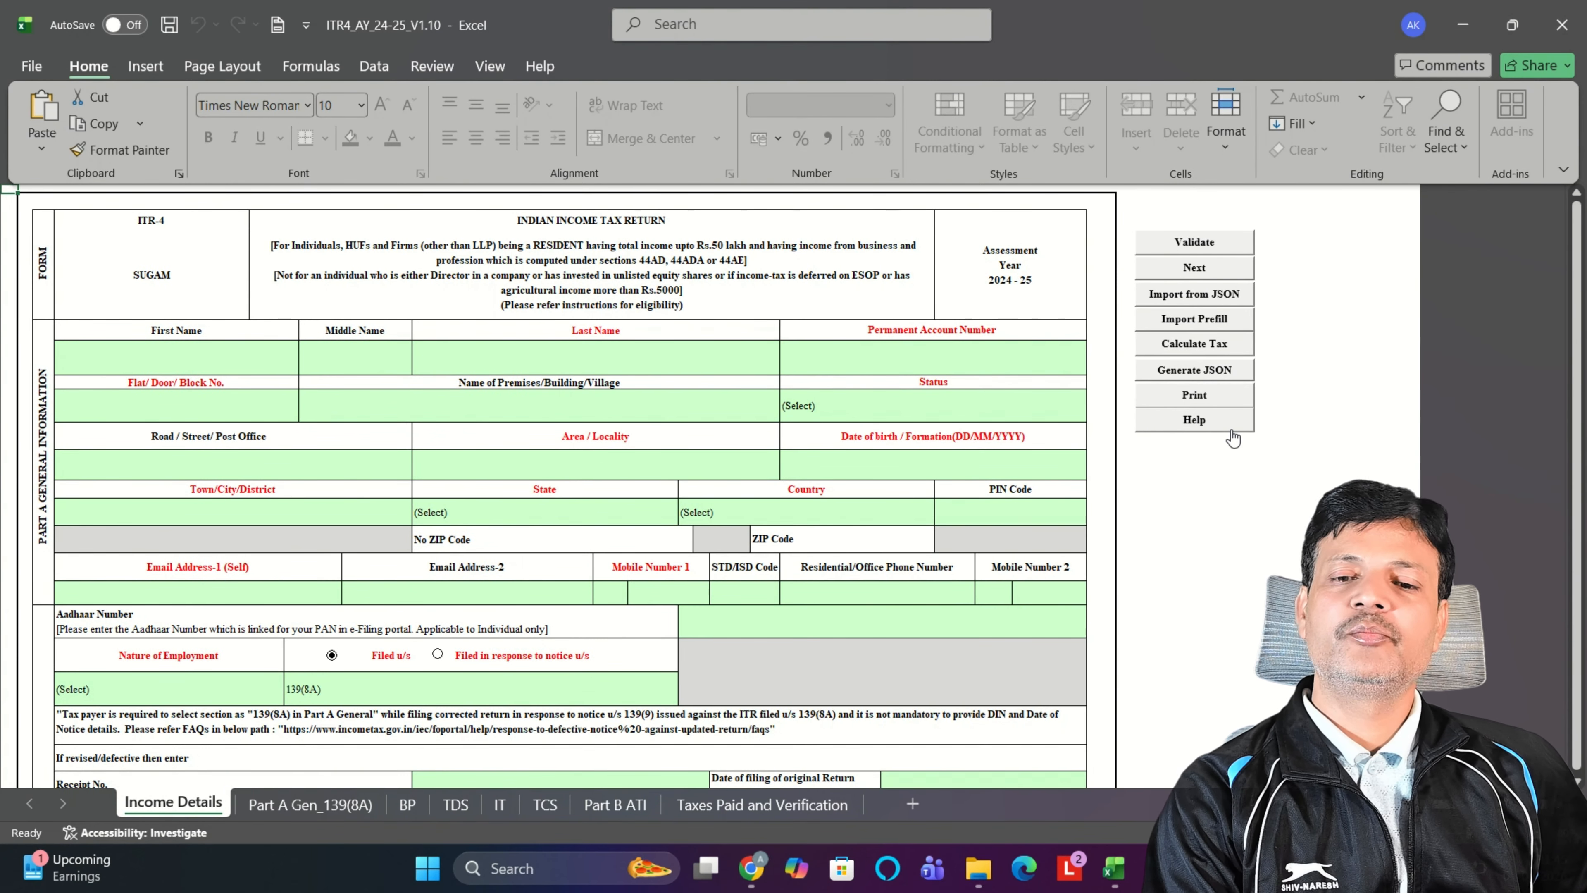
pyautogui.click(1212, 324)
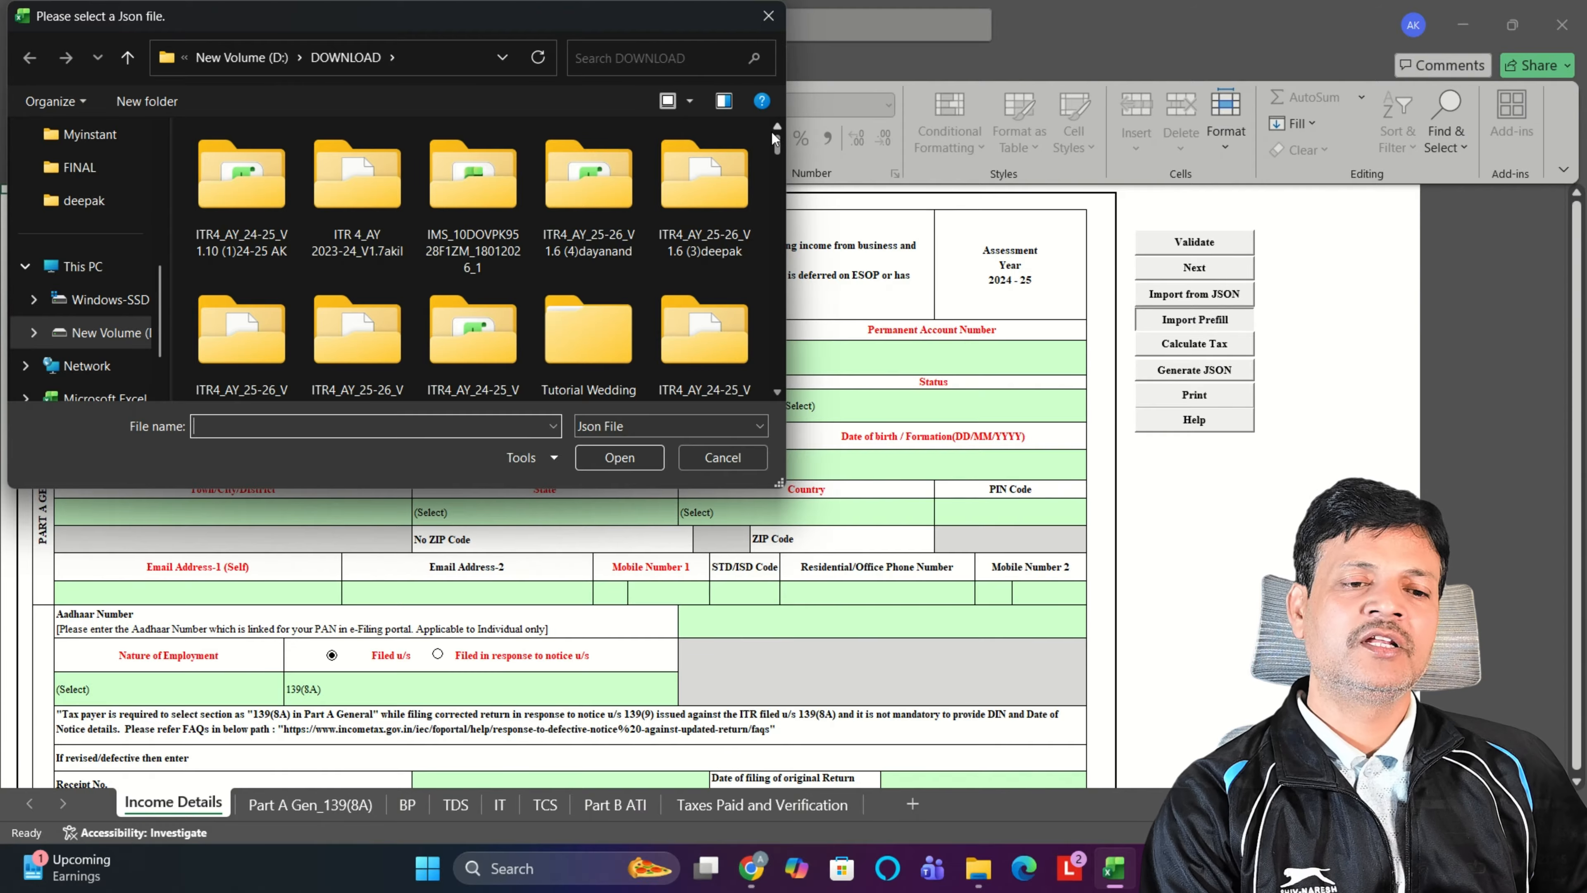
pyautogui.moveTo(773, 141); pyautogui.dragTo(776, 182)
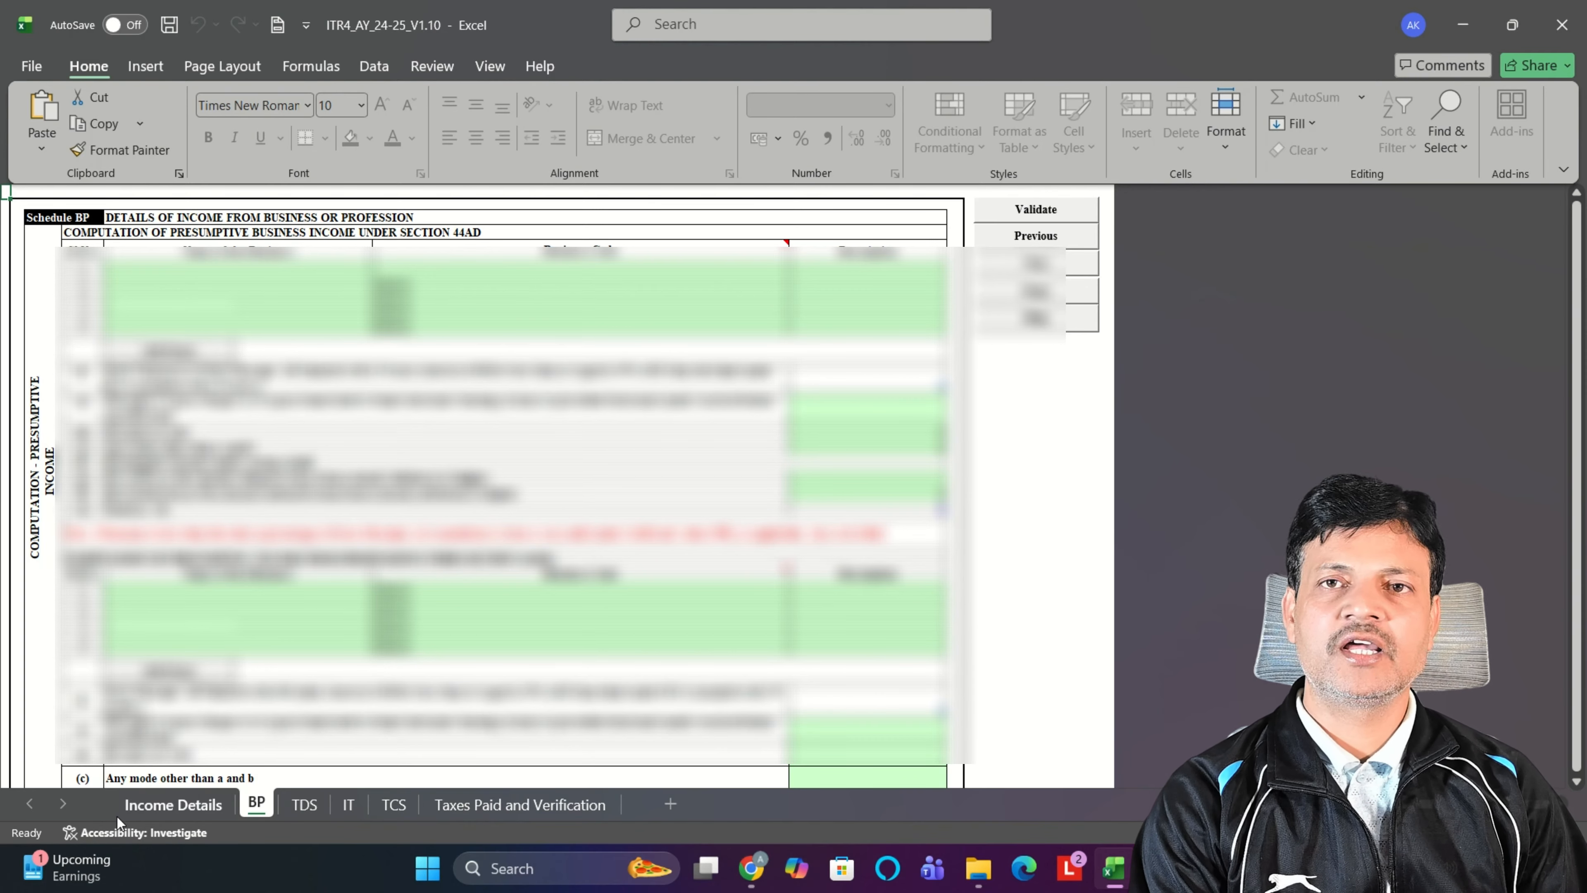
# Step: Choose the taxpayer's nature of employment on the Income Details sheet
pyautogui.click(173, 805)
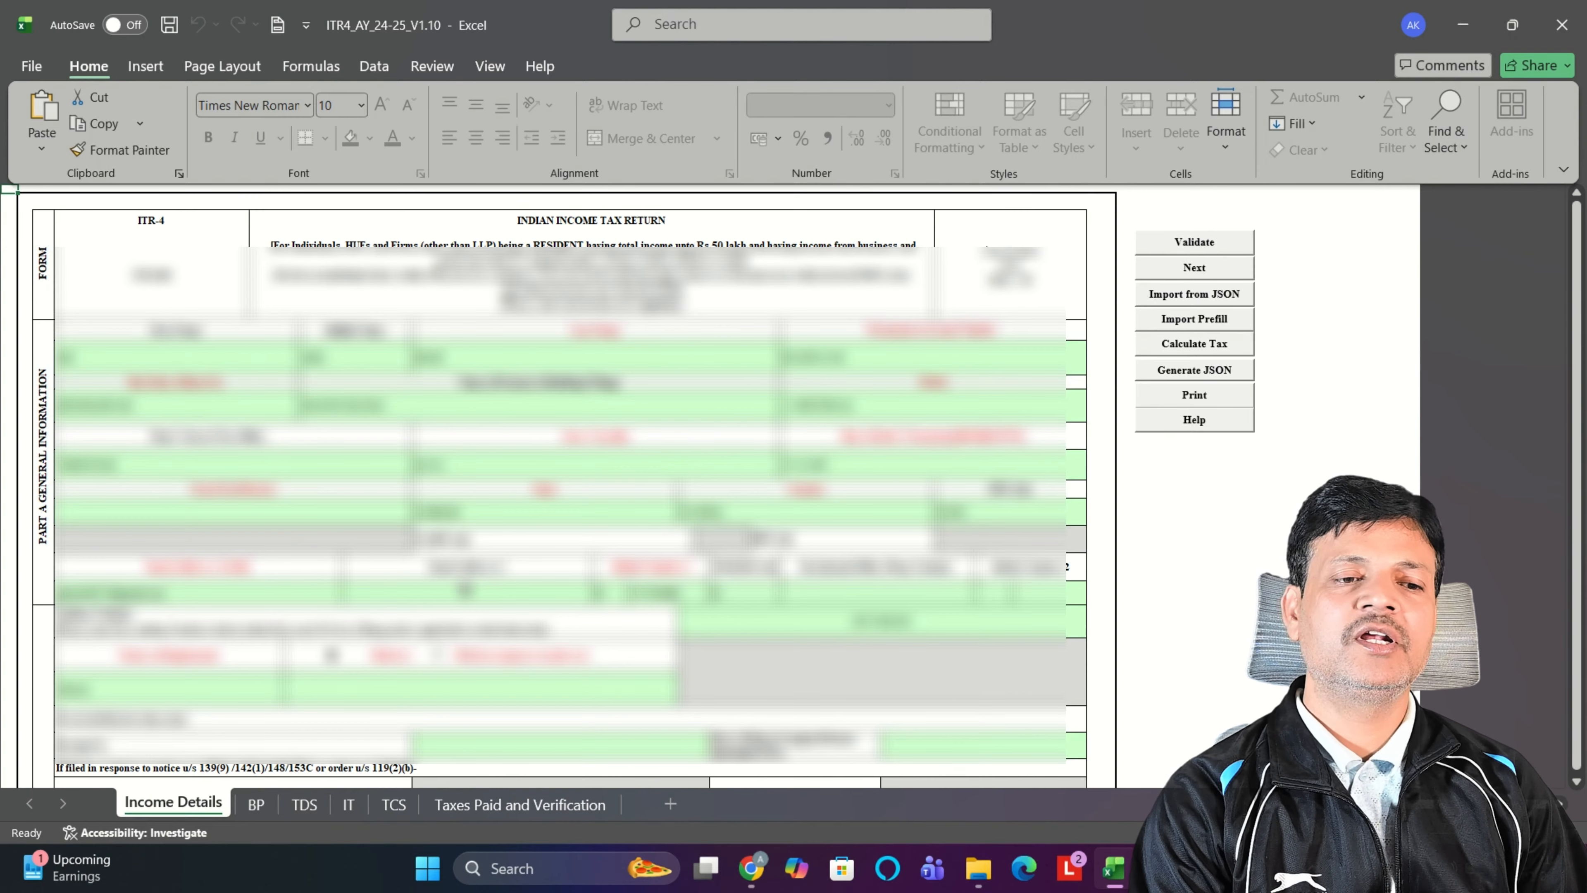
pyautogui.click(252, 809)
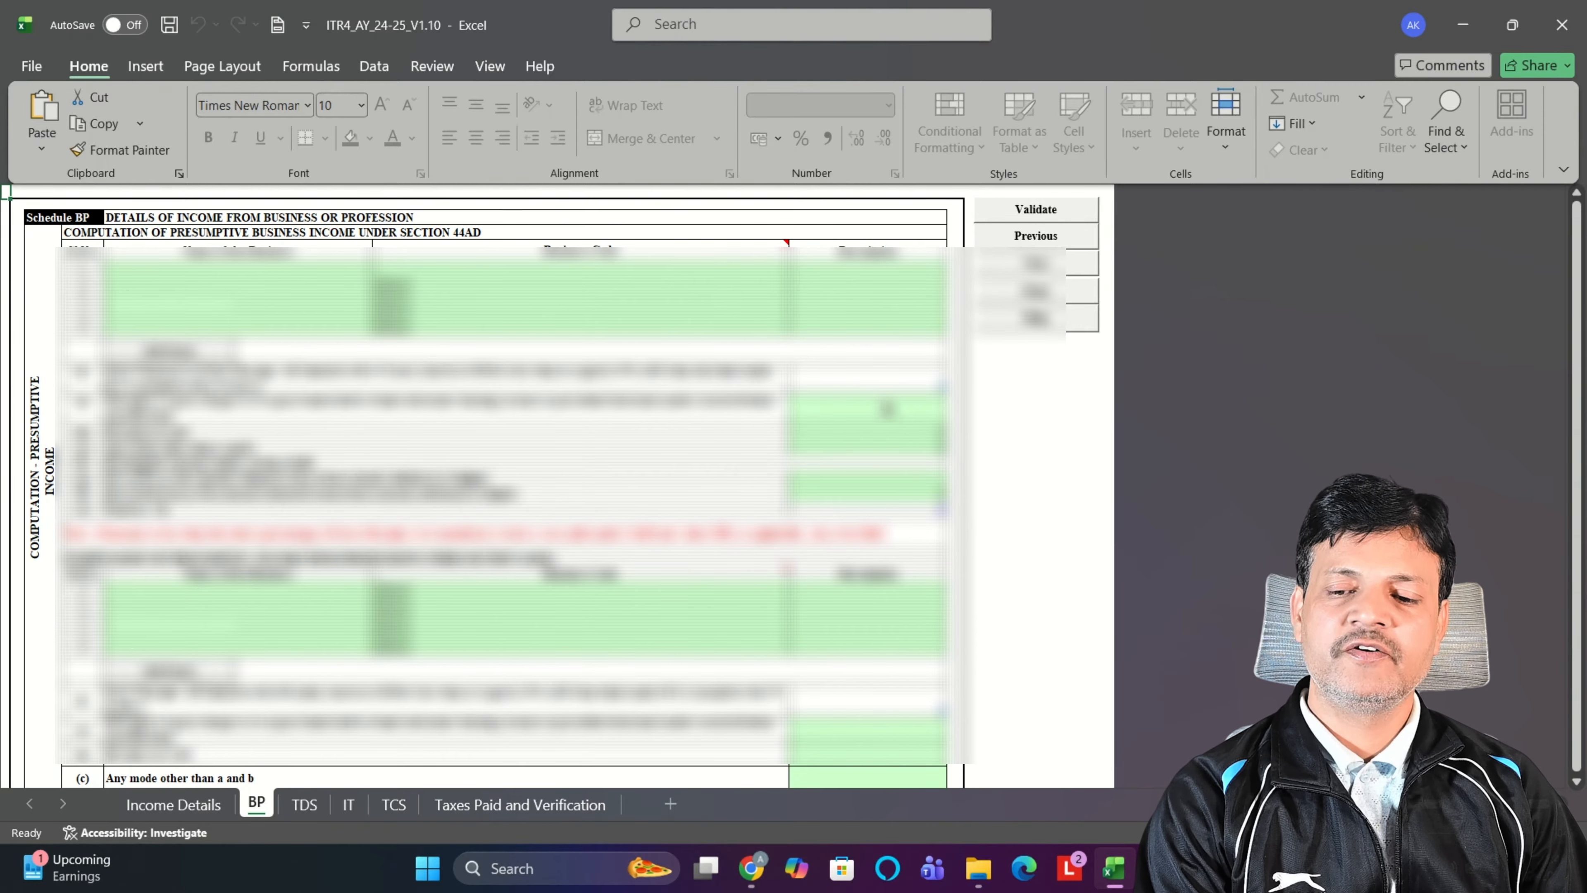
pyautogui.hotkey('ctrl', 'pageup')
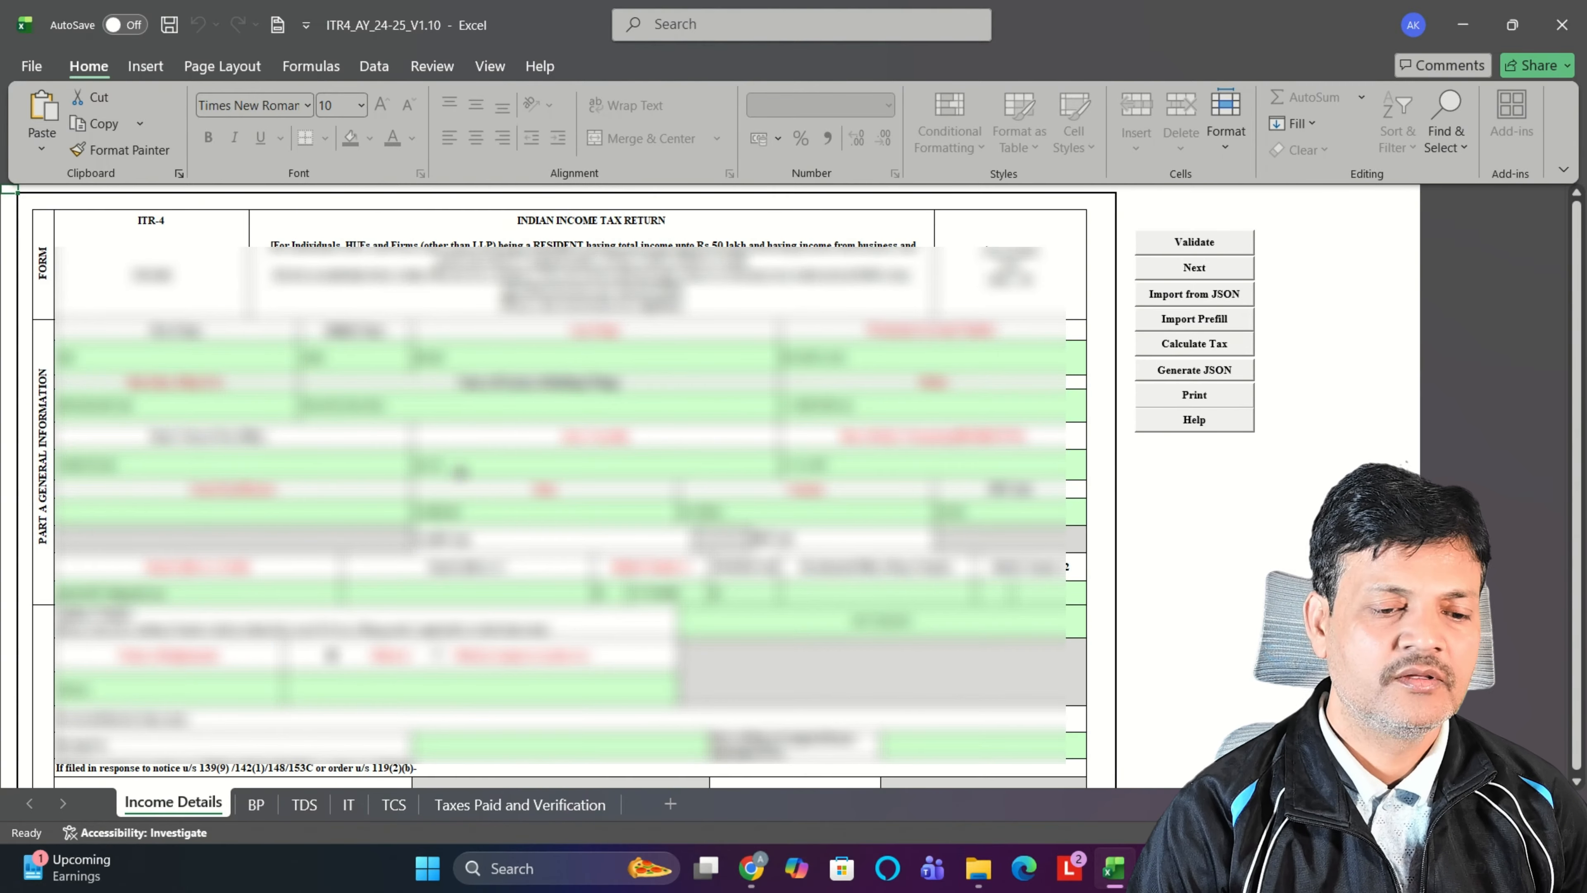
pyautogui.click(197, 696)
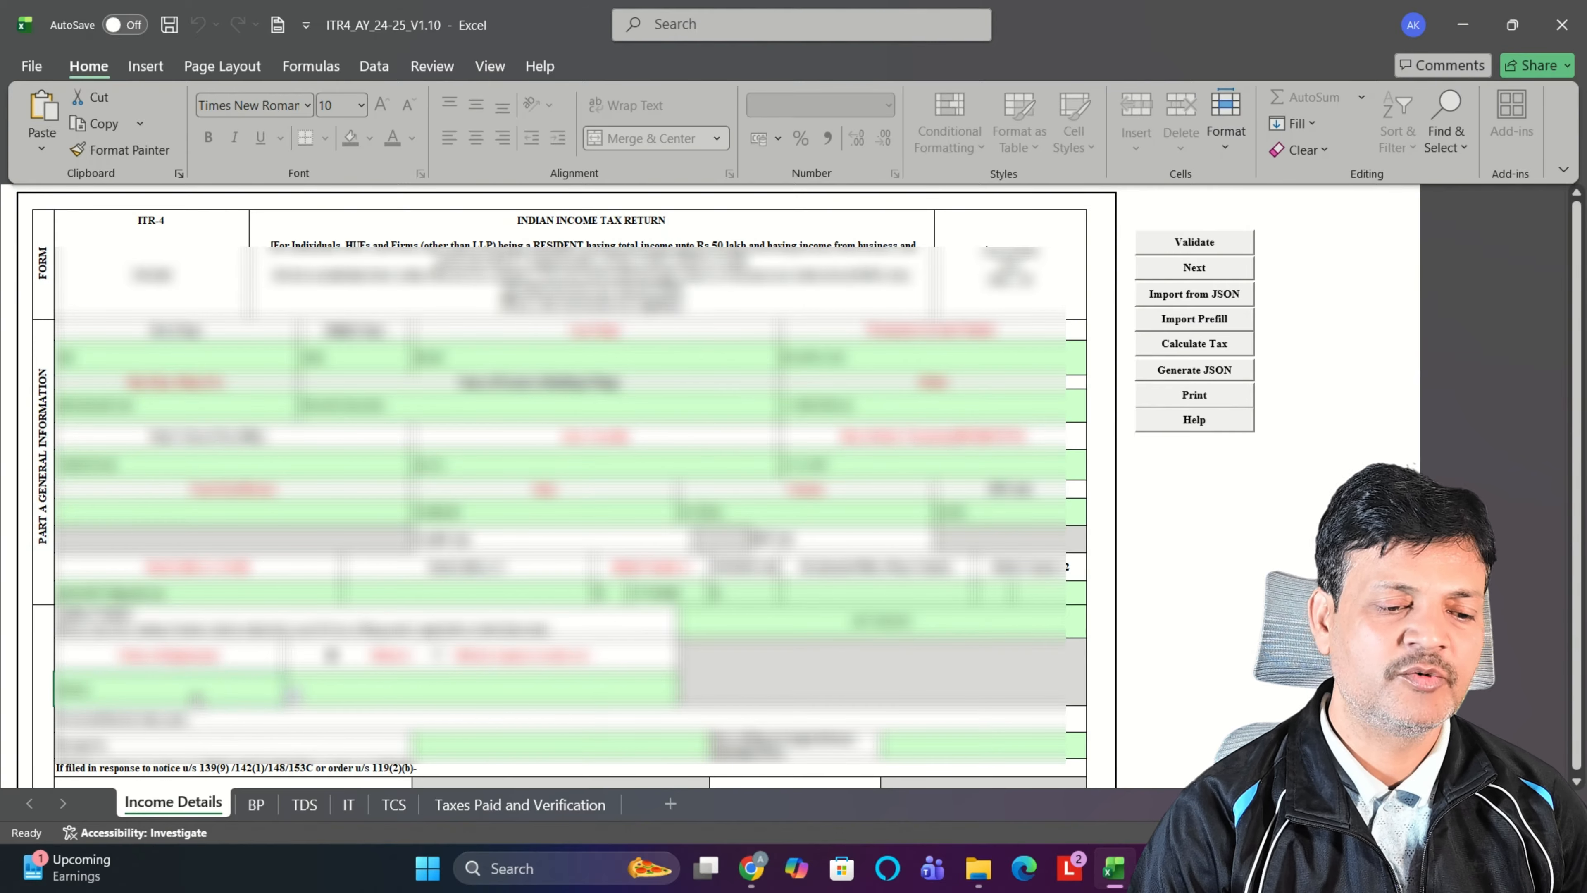
pyautogui.hotkey('alt', 'Down')
pyautogui.press('Down')
pyautogui.press('Down')
pyautogui.press('Down')
pyautogui.press('Down')
pyautogui.press('Down')
pyautogui.press('Down')
pyautogui.press('Down')
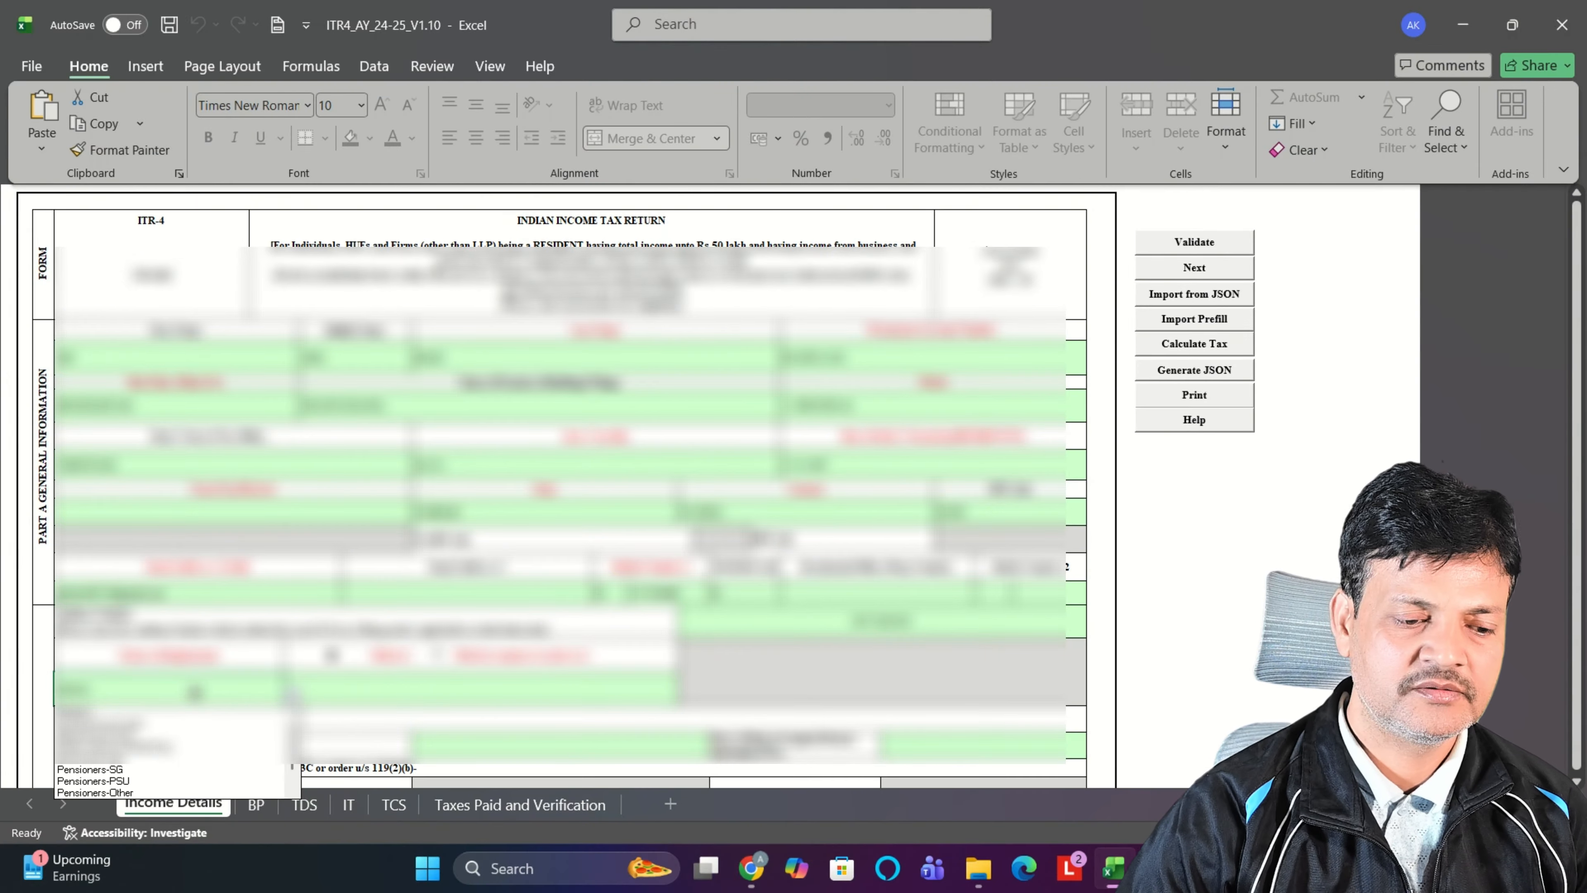
pyautogui.press('Down')
pyautogui.press('Down')
pyautogui.press('Return')
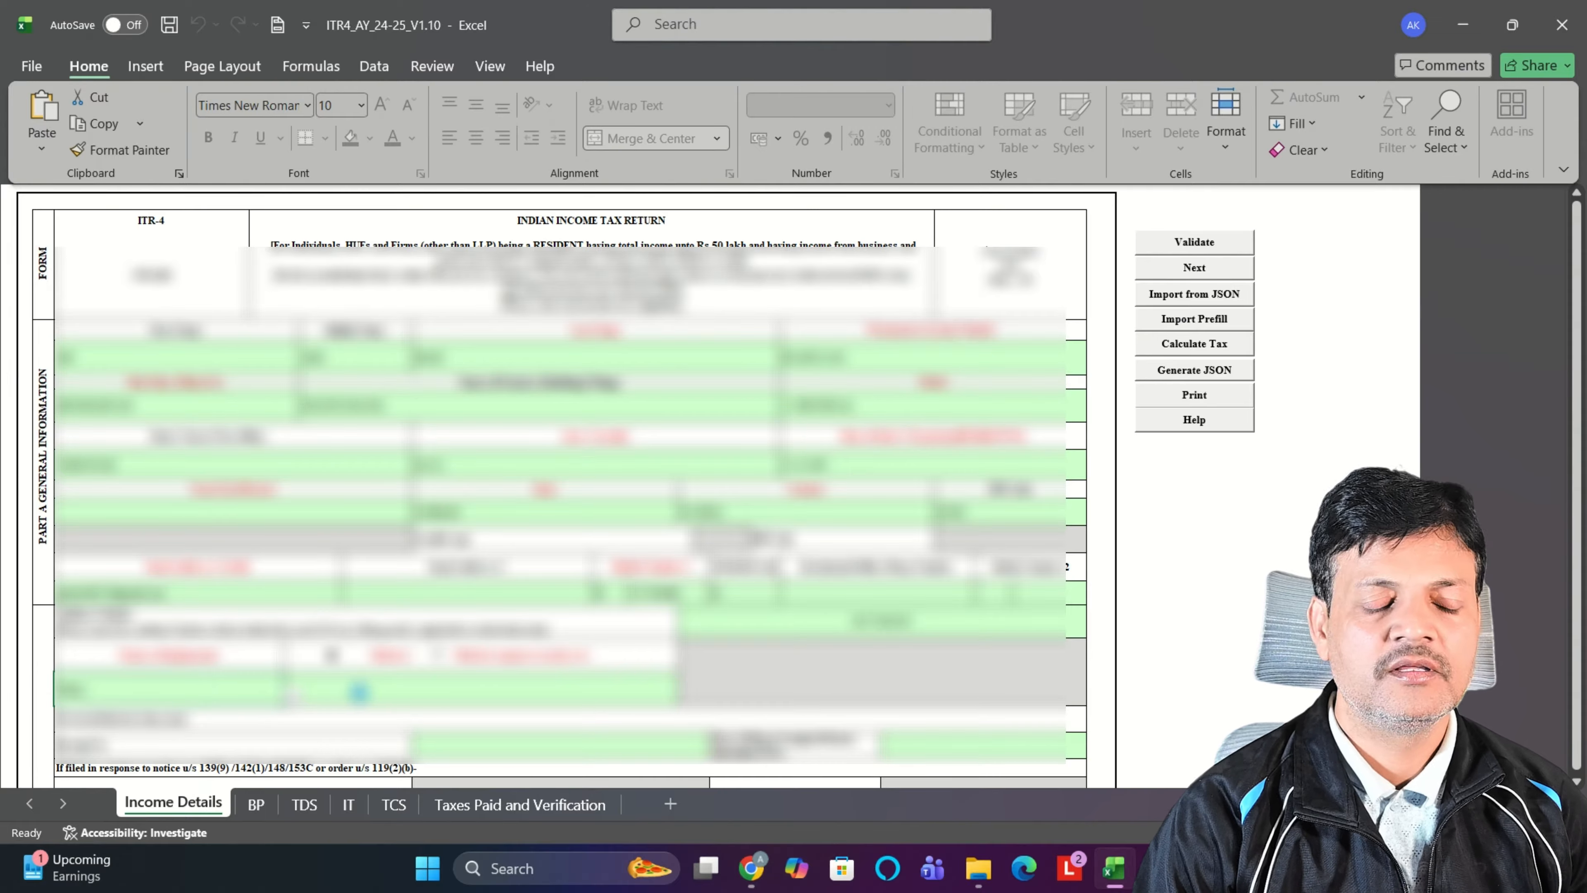
# Step: Set the filing section (Filed u/s) on the Income Details sheet to 139(8A)
pyautogui.click(368, 691)
pyautogui.hotkey('alt', 'Down')
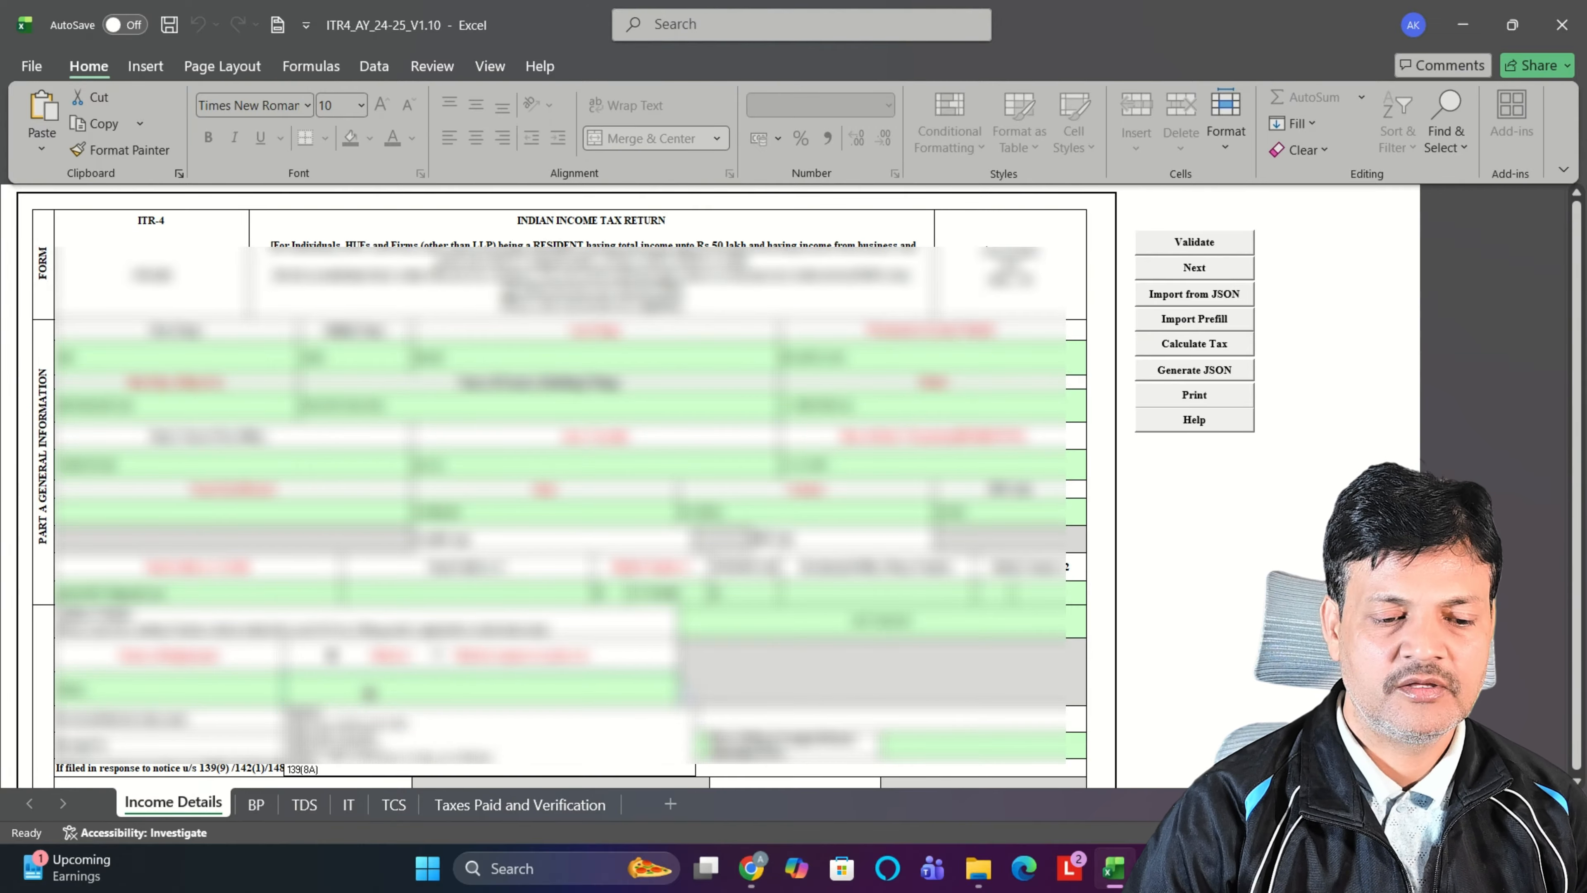
pyautogui.press('Down')
pyautogui.press('Down')
pyautogui.press('Down')
pyautogui.press('Down')
pyautogui.press('Down')
pyautogui.press('Down')
pyautogui.press('Return')
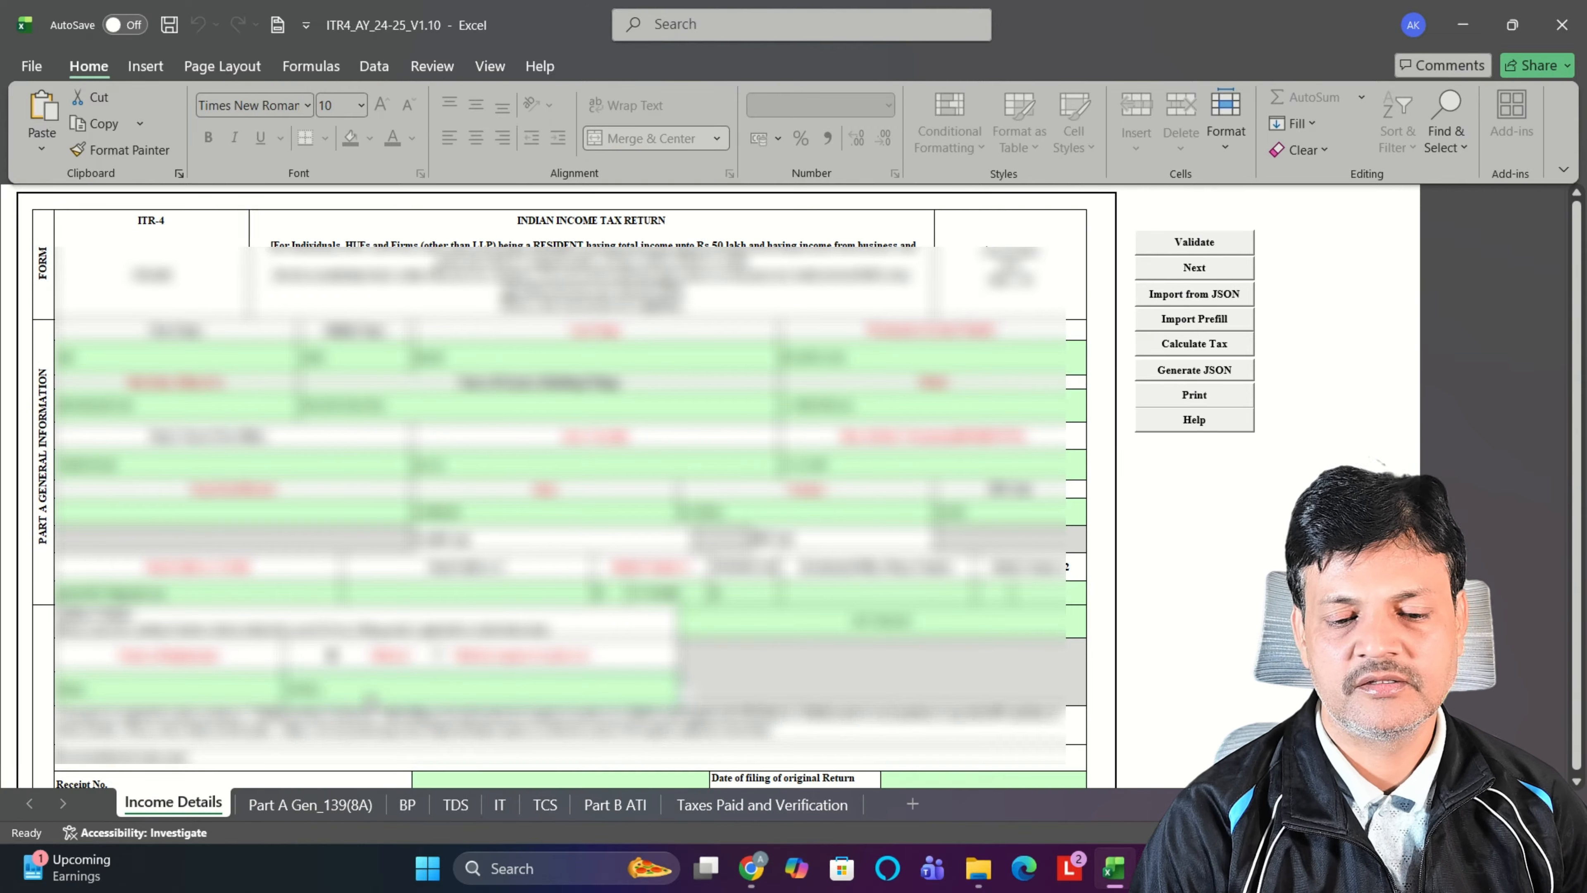
# Step: Review the rest of Income Details and the Part A Gen_139(8A), BP, and Taxes Paid and Verification sheets, and return to Income Details
pyautogui.scroll(-3, 1504, 681)
pyautogui.click(974, 625)
pyautogui.click(968, 588)
pyautogui.scroll(-10, 968, 588)
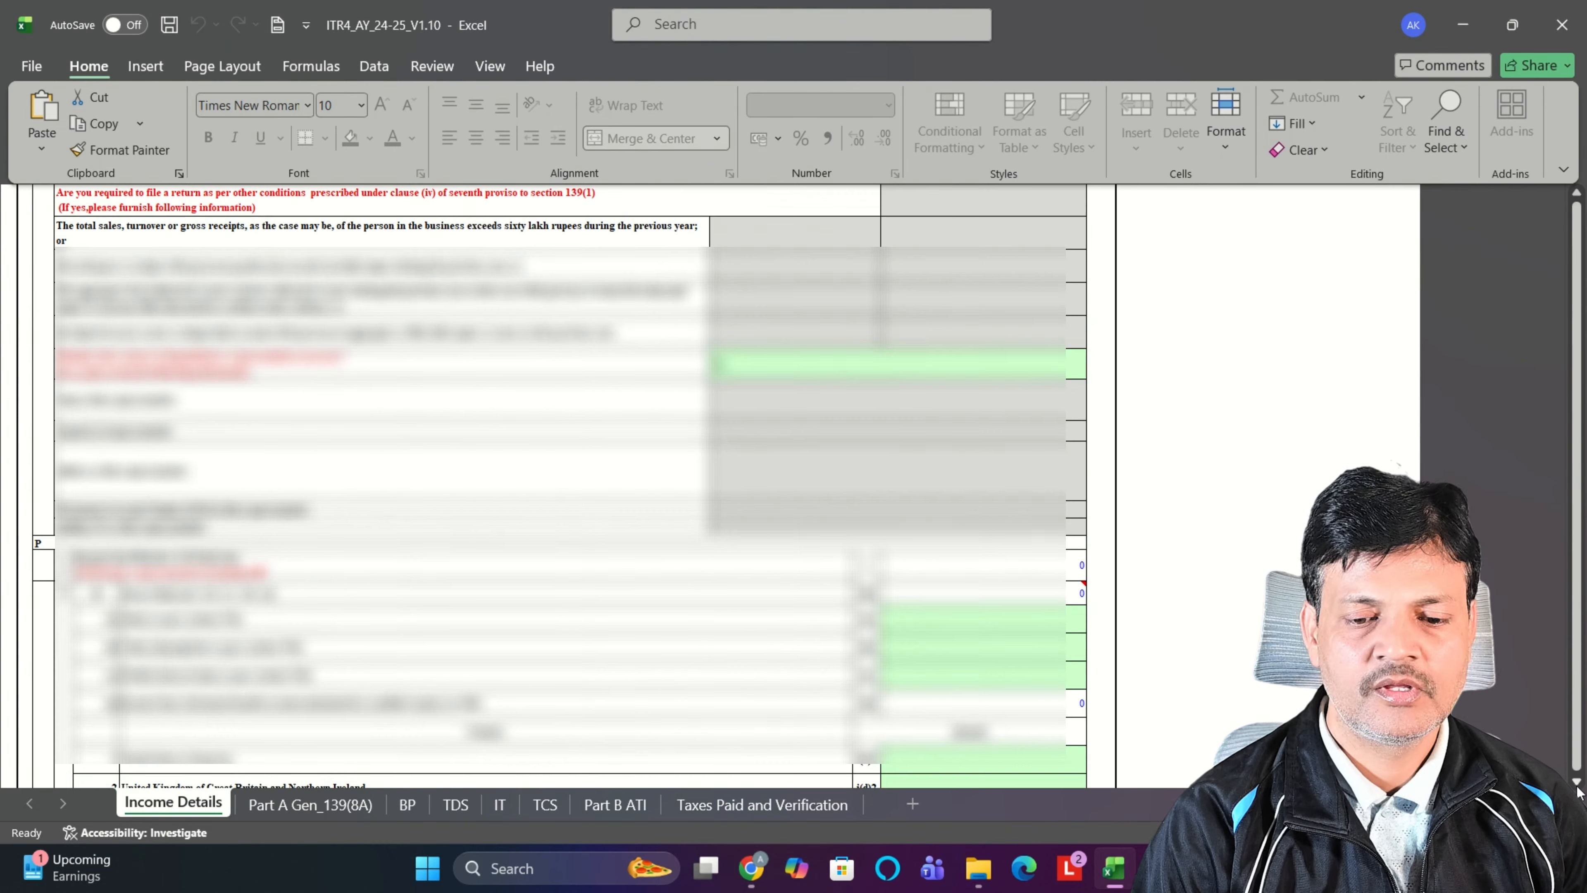
pyautogui.click(307, 802)
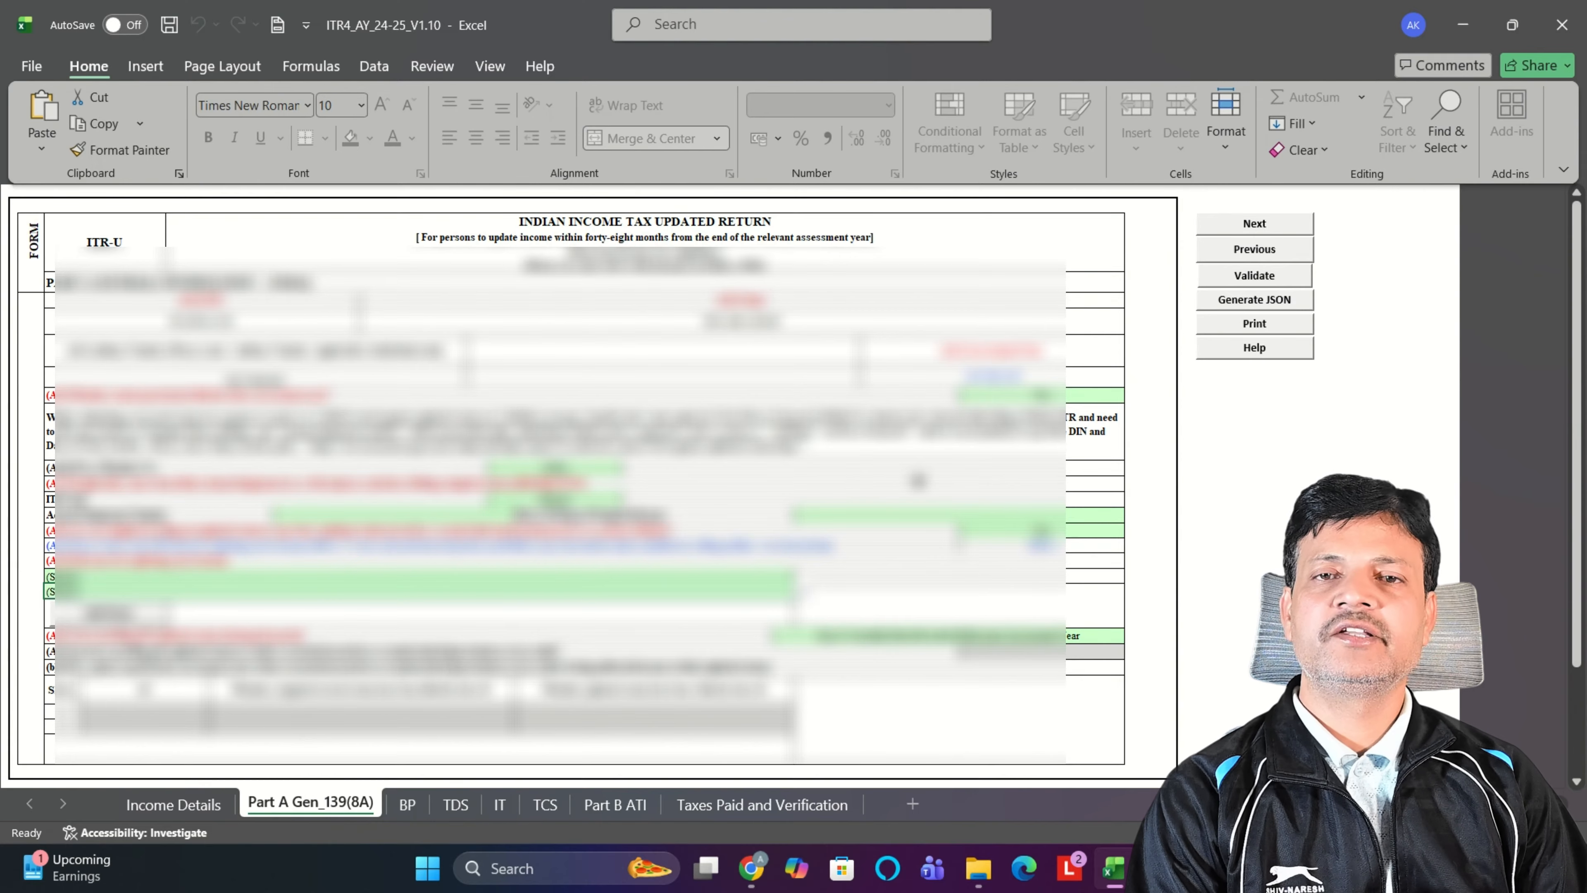
pyautogui.click(407, 804)
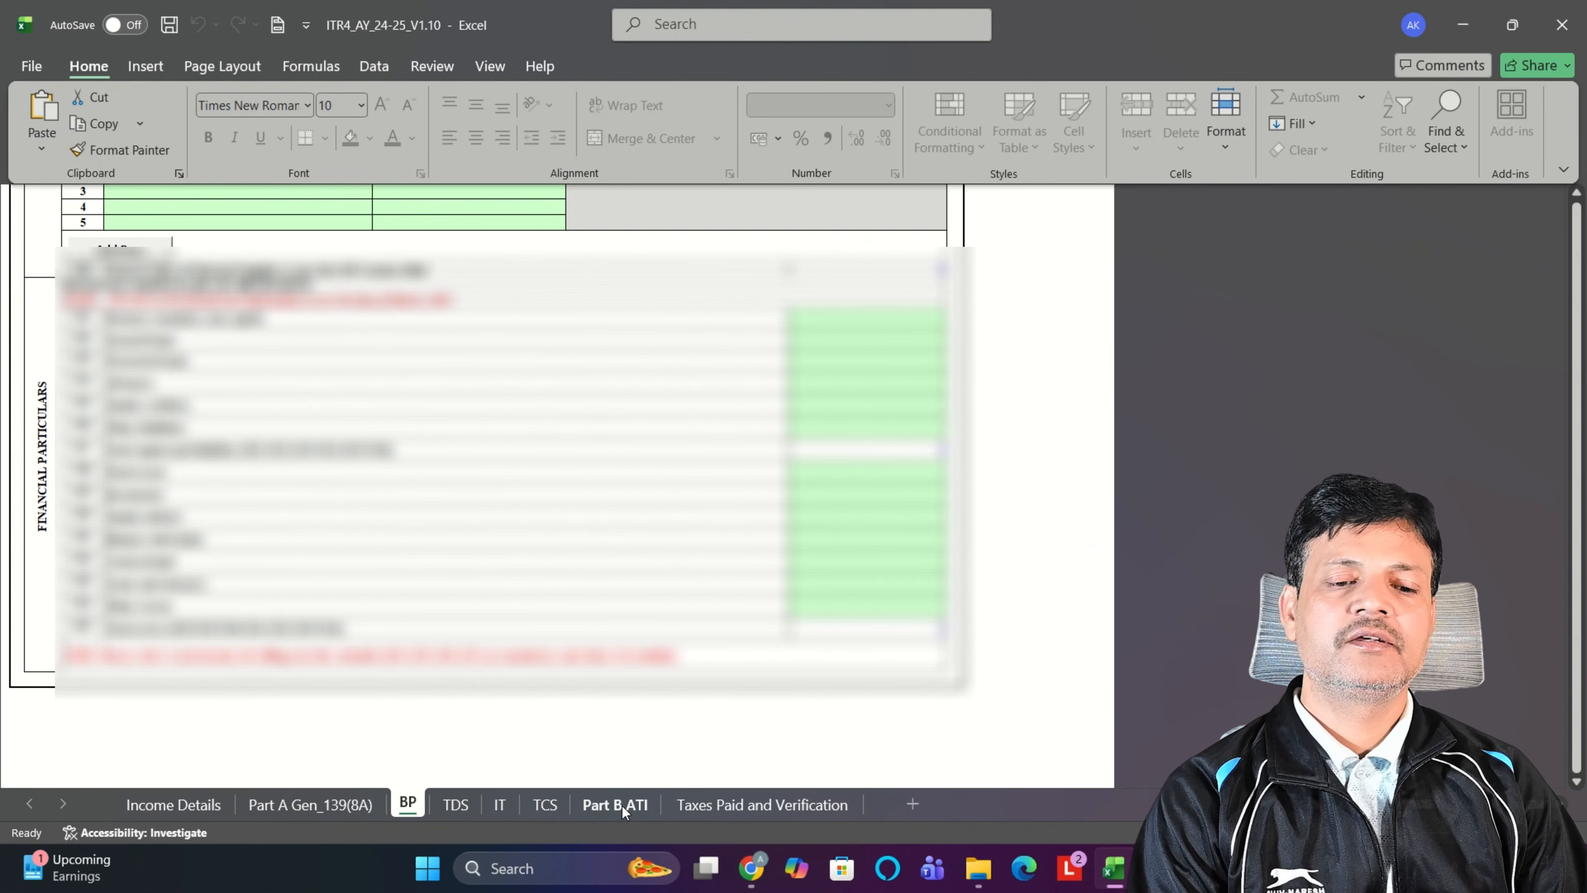
pyautogui.click(712, 805)
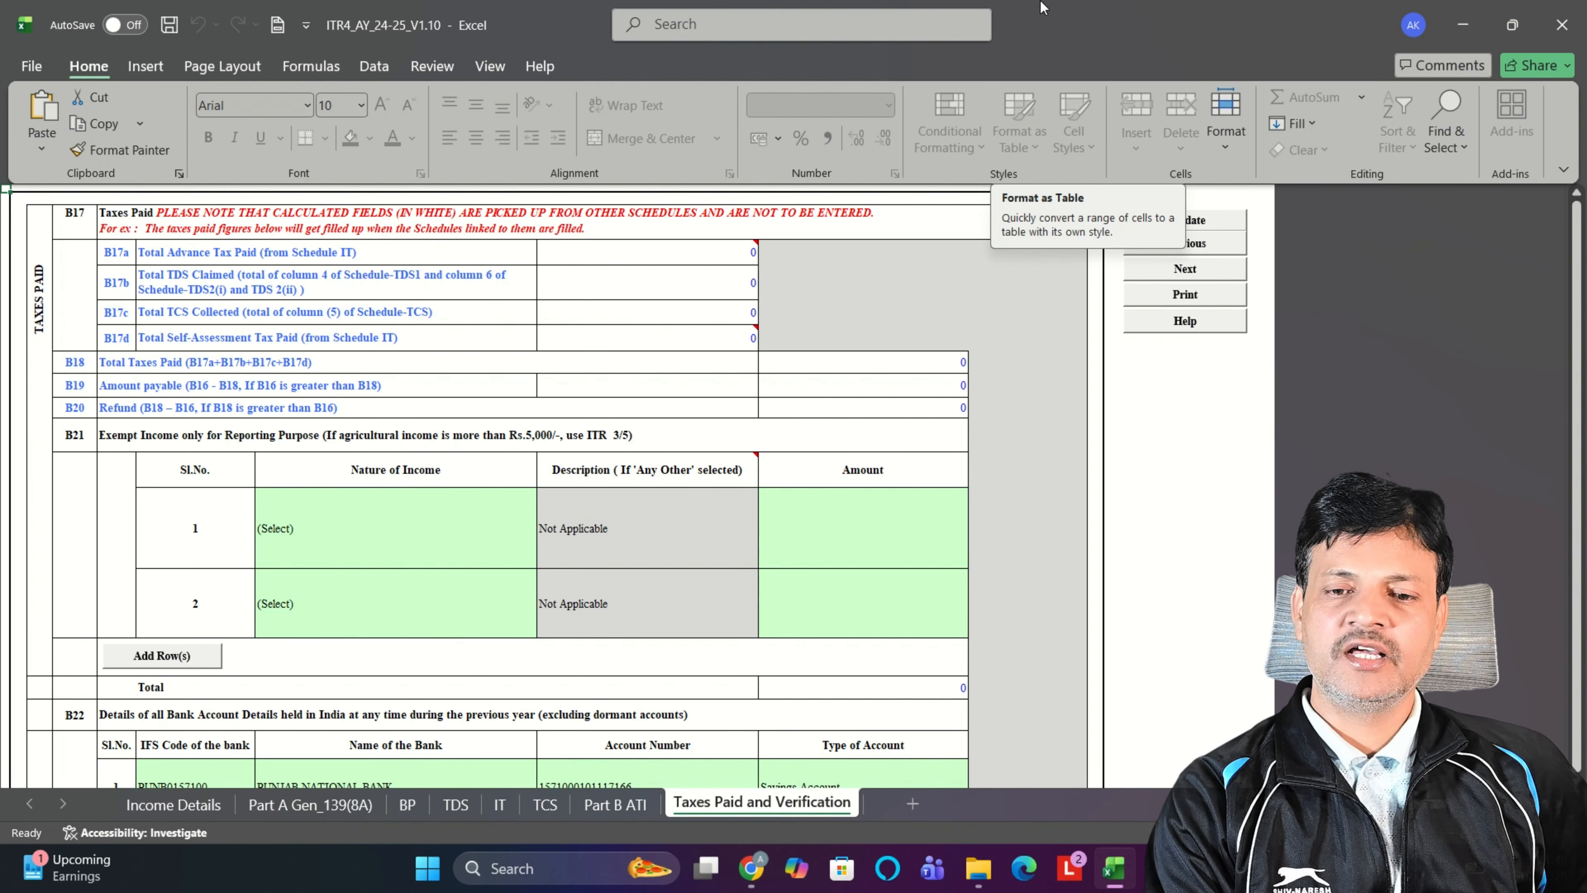
pyautogui.click(173, 805)
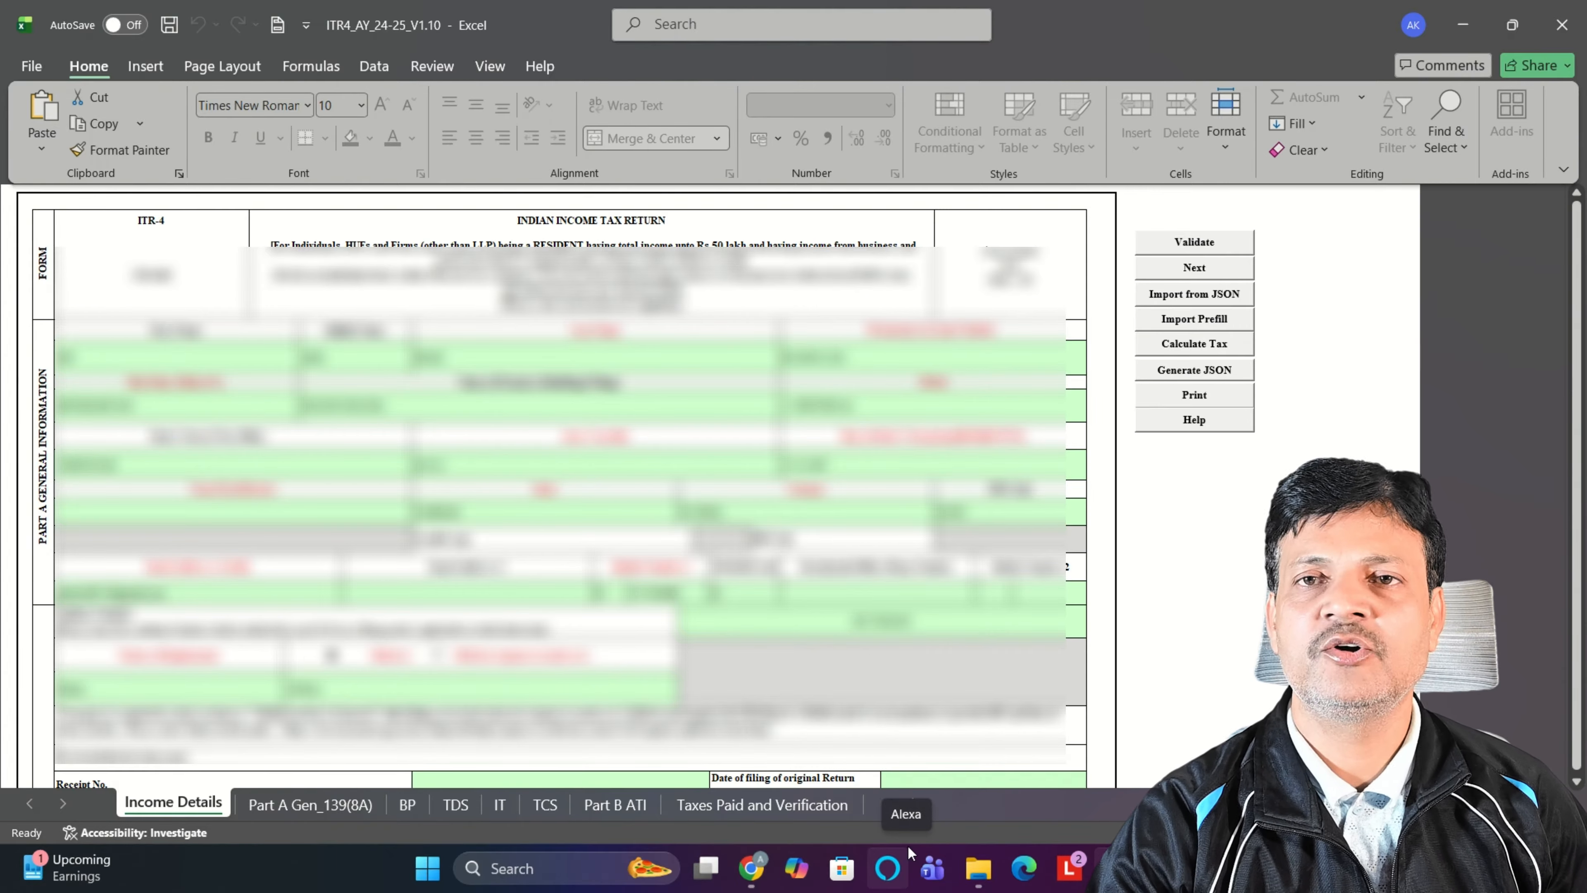